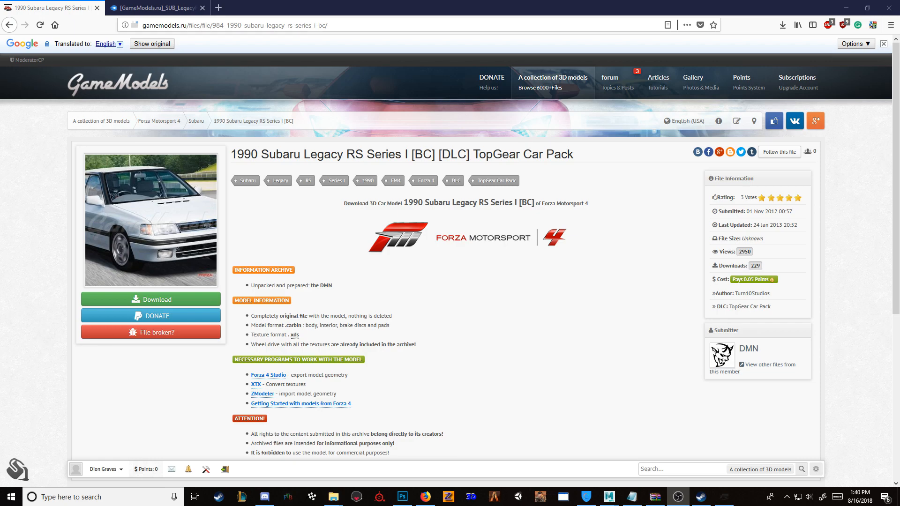
Step: Examine the contents of the Car Template, CarIDs and Forza Studio folders inside the Car Conversion Tutorial folder
mouse_move(334, 497)
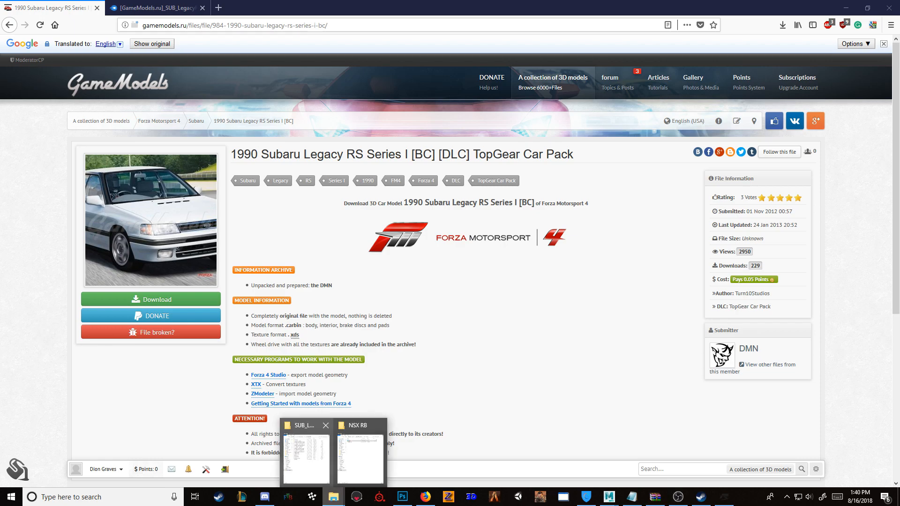
left_click(306, 455)
left_click(514, 55)
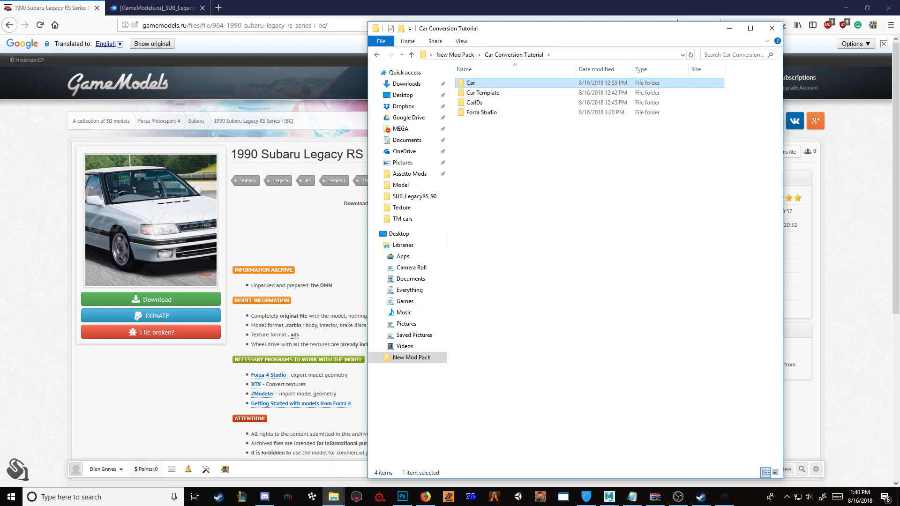
left_click_drag(545, 27, 487, 22)
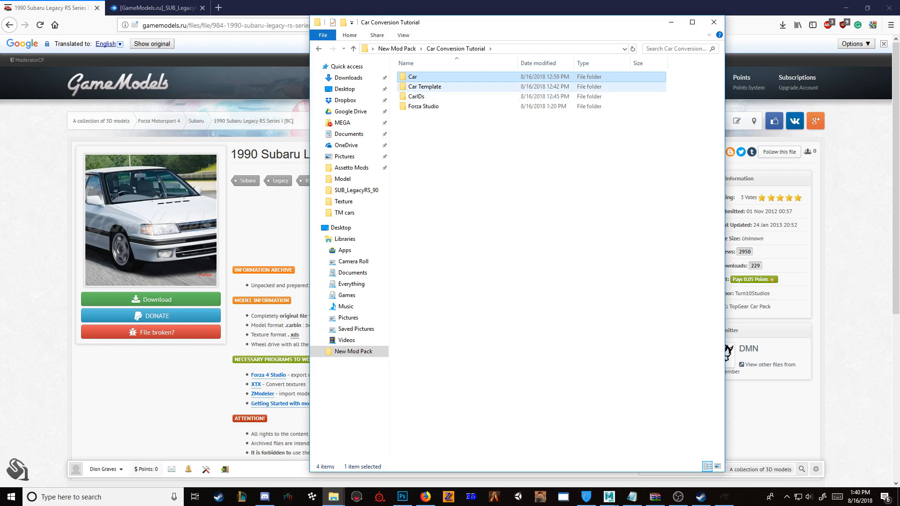
double_click(425, 87)
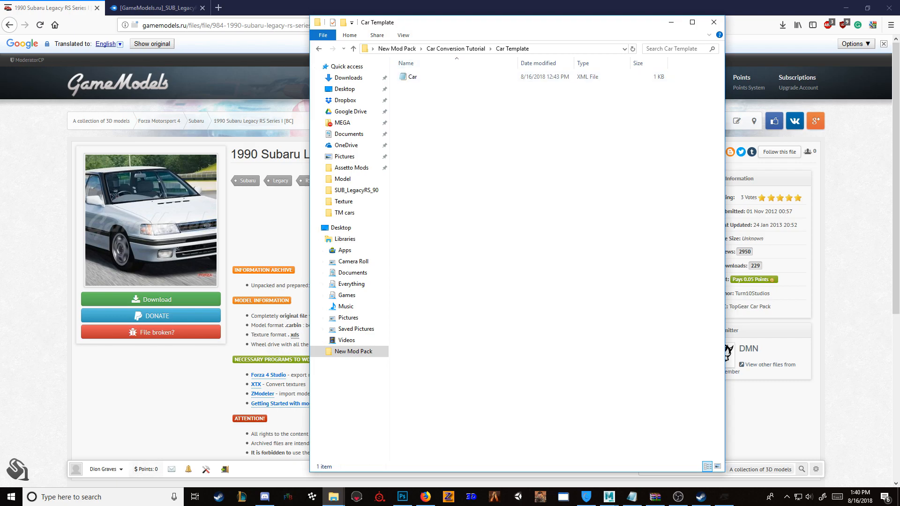
left_click(456, 48)
double_click(416, 96)
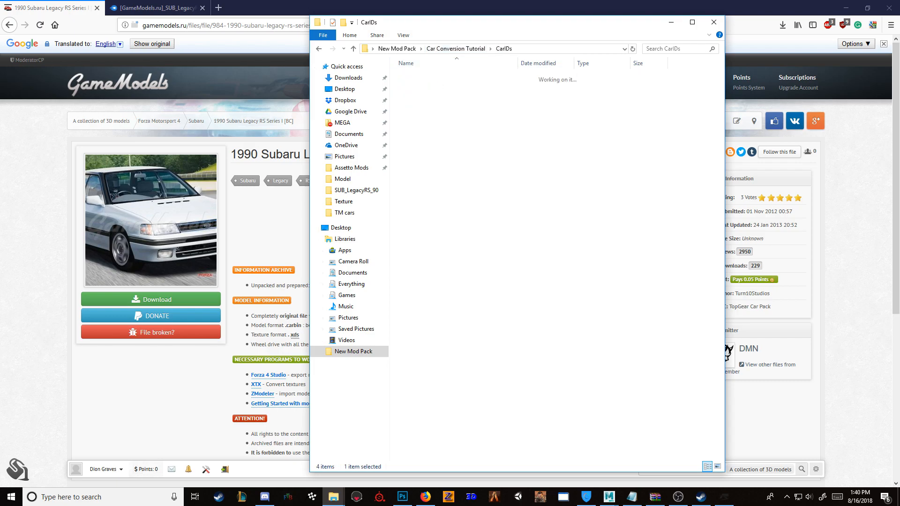
left_click_drag(523, 155, 402, 77)
left_click_drag(540, 182, 399, 65)
left_click_drag(551, 159, 422, 78)
left_click_drag(587, 183, 433, 75)
left_click_drag(618, 171, 419, 77)
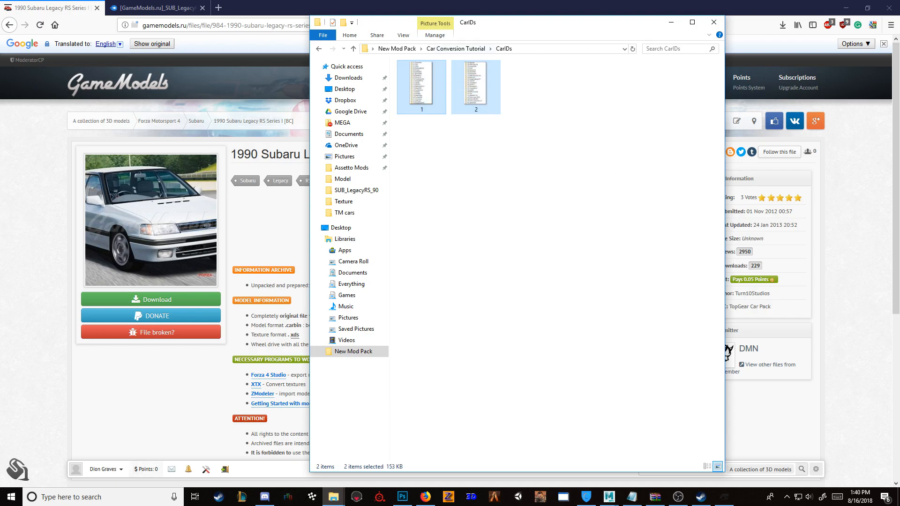
left_click(456, 49)
double_click(423, 106)
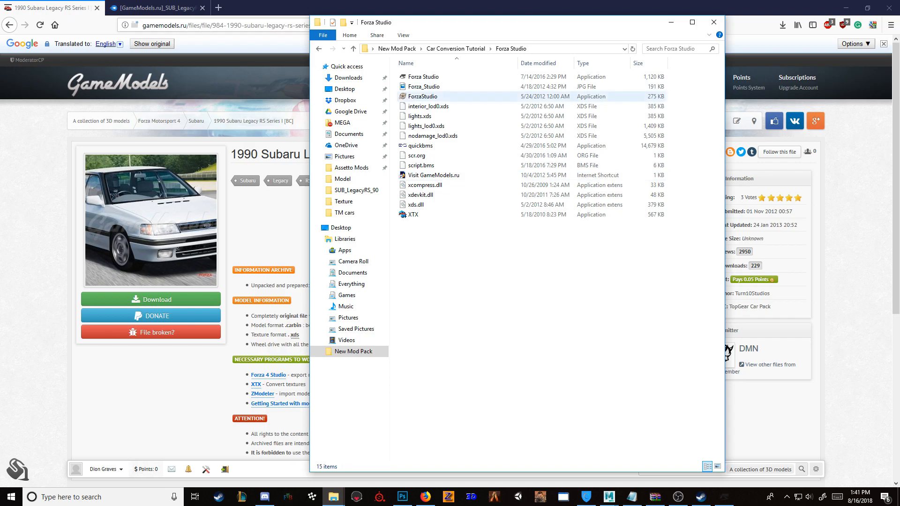
Step: Switch to the browser and examine the Forza Motorsport 4 category and the list of games on the GameModels home page
key("alt+Tab")
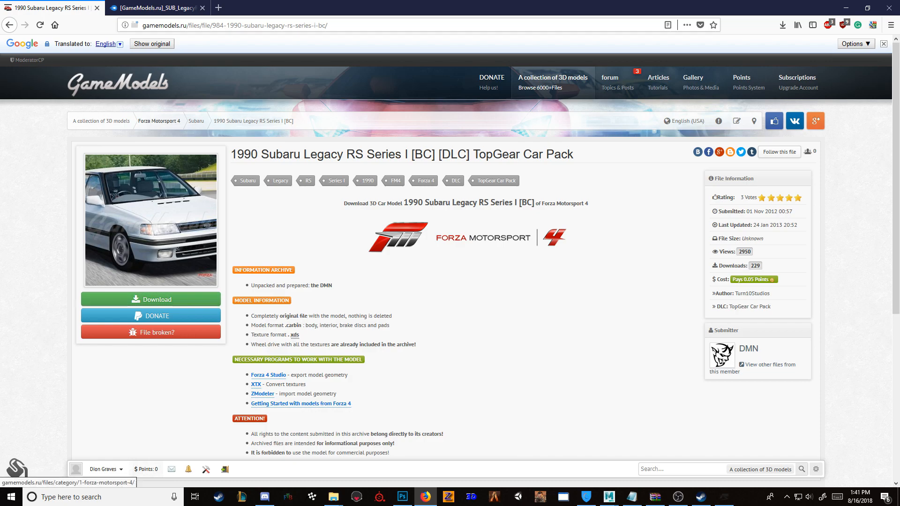
right_click(169, 121)
left_click(212, 125)
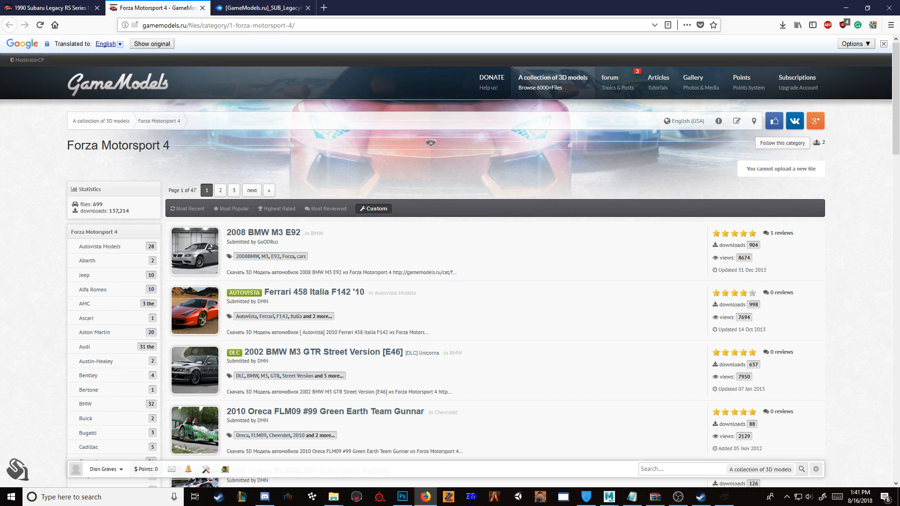
scroll(483, 262, "down", 4)
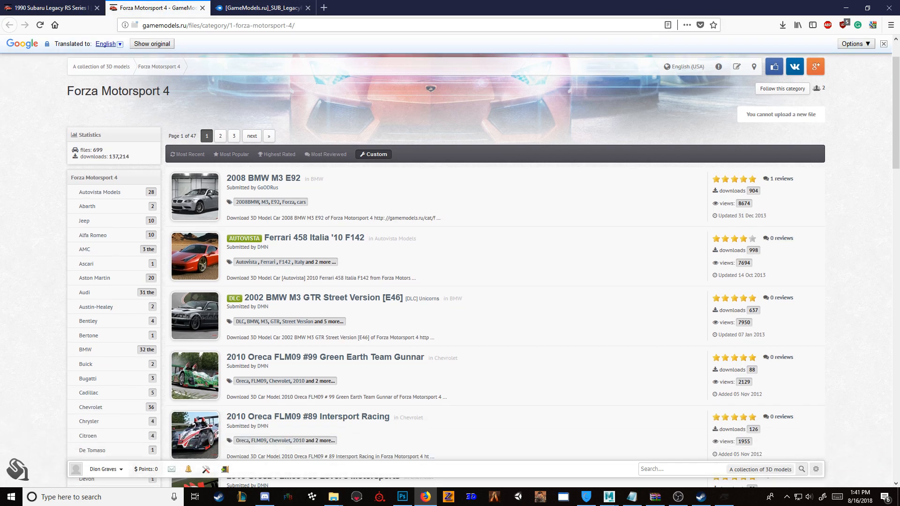
scroll(483, 263, "up", 4)
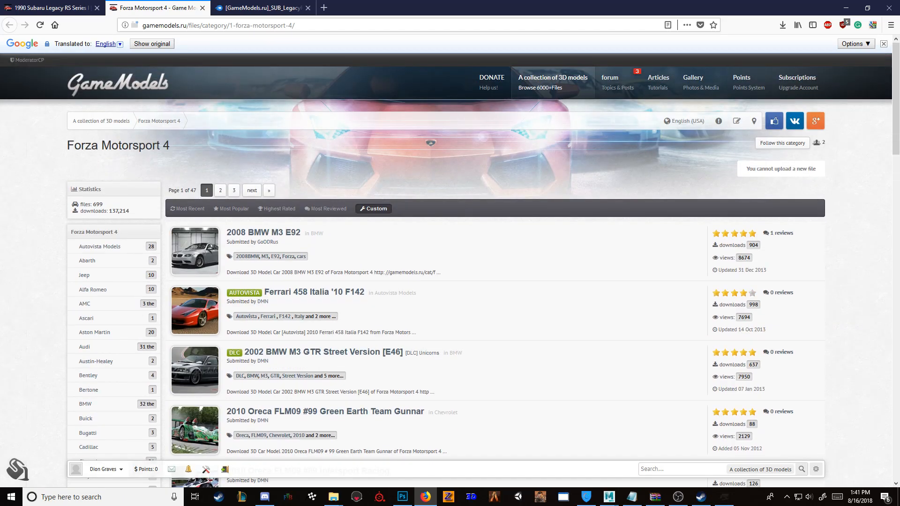
scroll(84, 230, "down", 15)
scroll(83, 230, "up", 10)
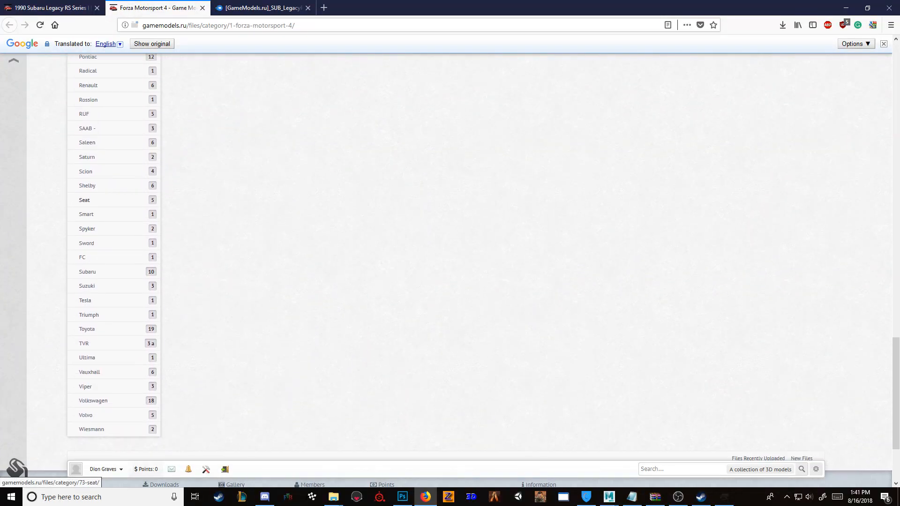
scroll(83, 230, "up", 12)
left_click(110, 85)
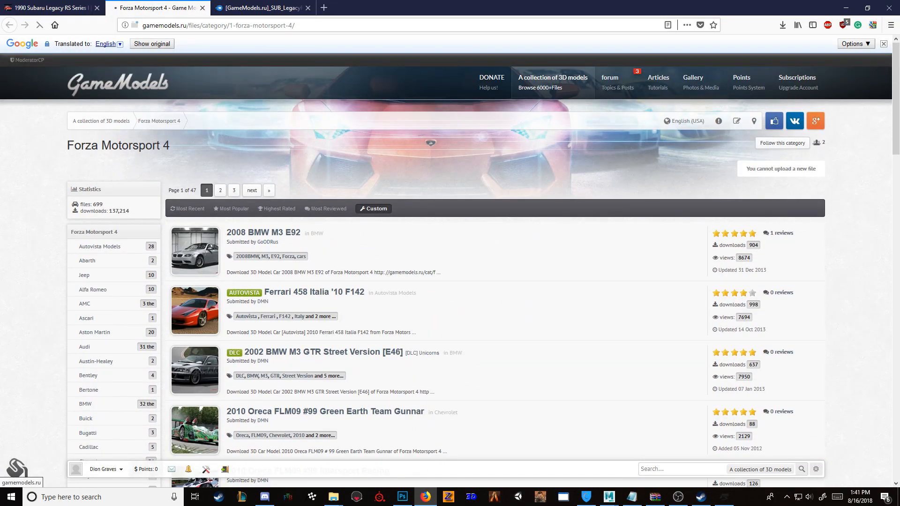
scroll(117, 242, "down", 15)
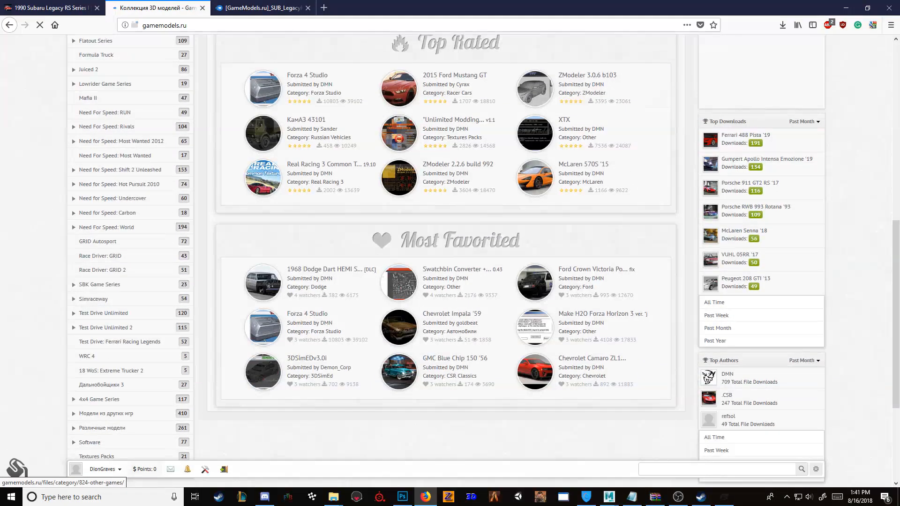
scroll(99, 282, "down", 15)
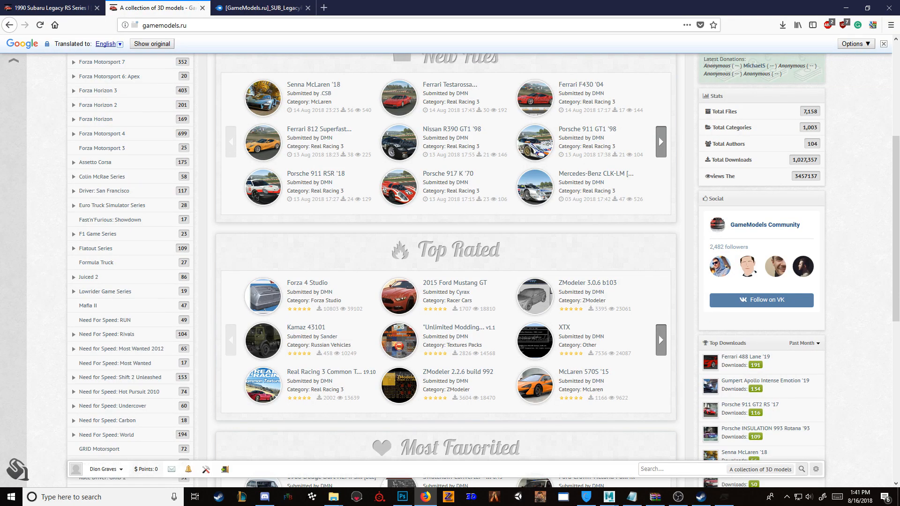
key("ctrl+w")
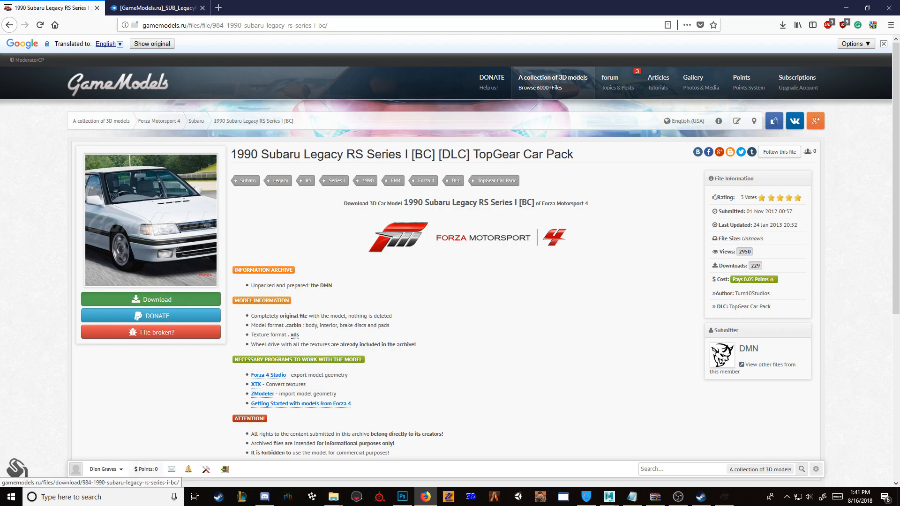
Step: View the download page of the 1990 Subaru Legacy RS model and its MediaFire archive page, and put the browser away
left_click(157, 299)
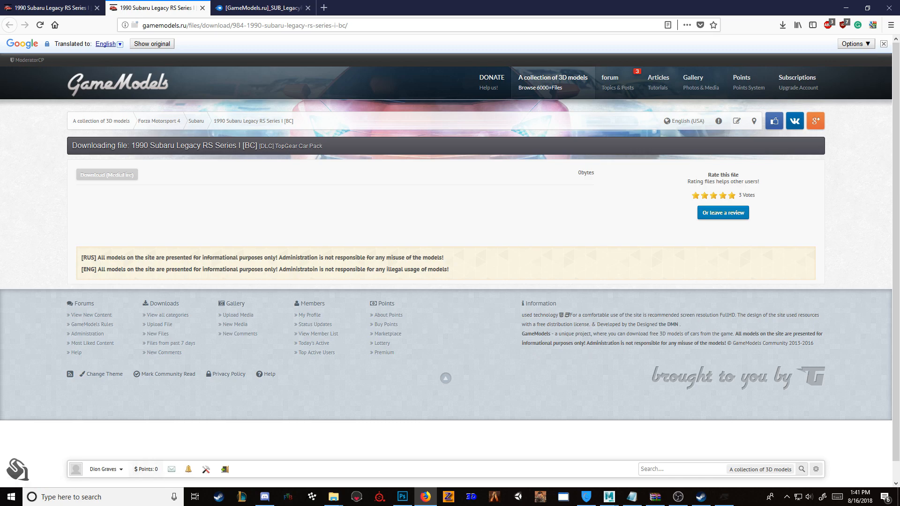
left_click(203, 8)
left_click(164, 8)
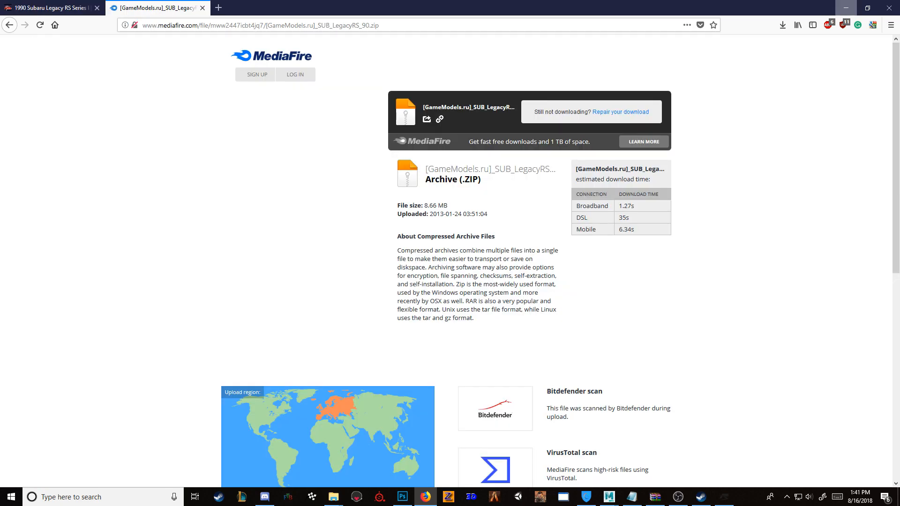
left_click(846, 7)
Step: Copy all XDS texture files from the car's SUB_LegacyRS_90 folder into the Texture folder
key("alt+Left")
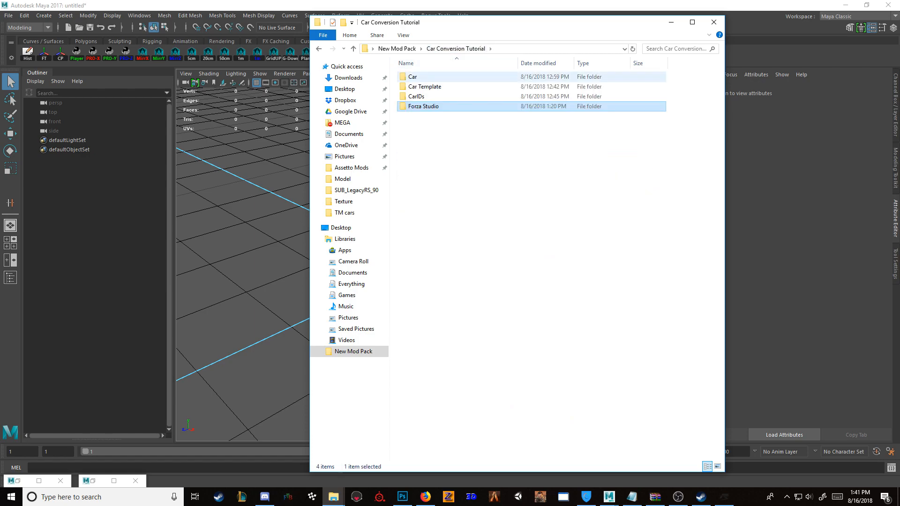
double_click(423, 77)
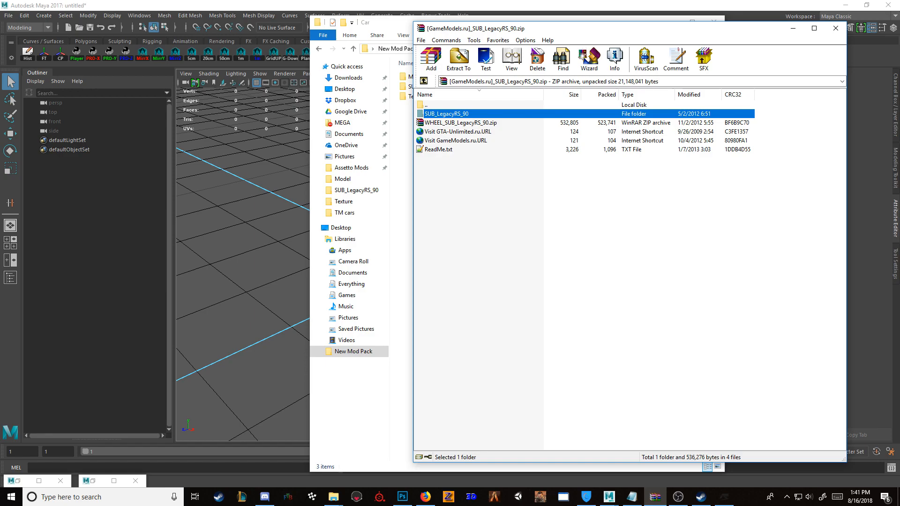
left_click(393, 23)
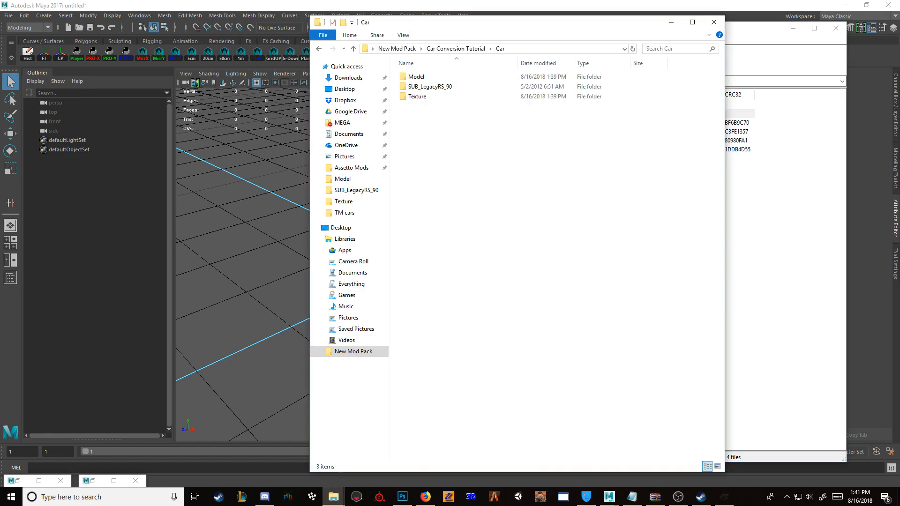
double_click(427, 87)
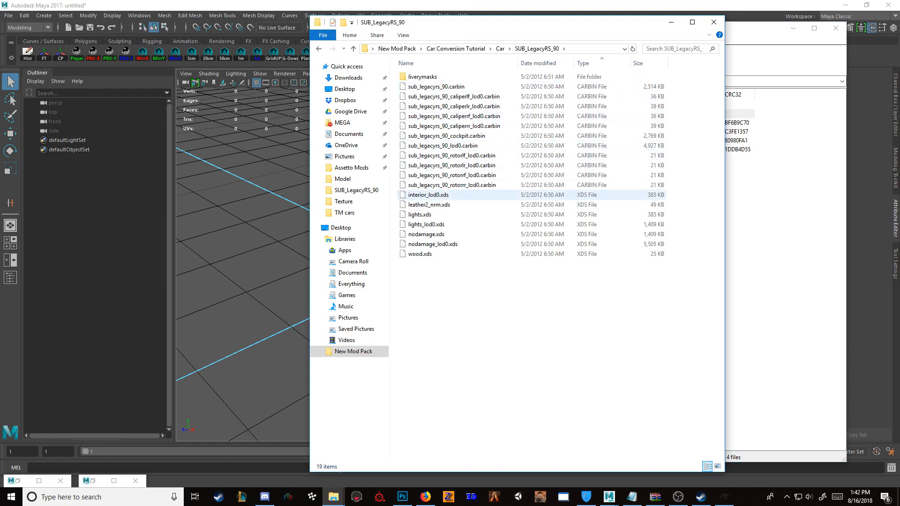
left_click_drag(490, 322, 448, 193)
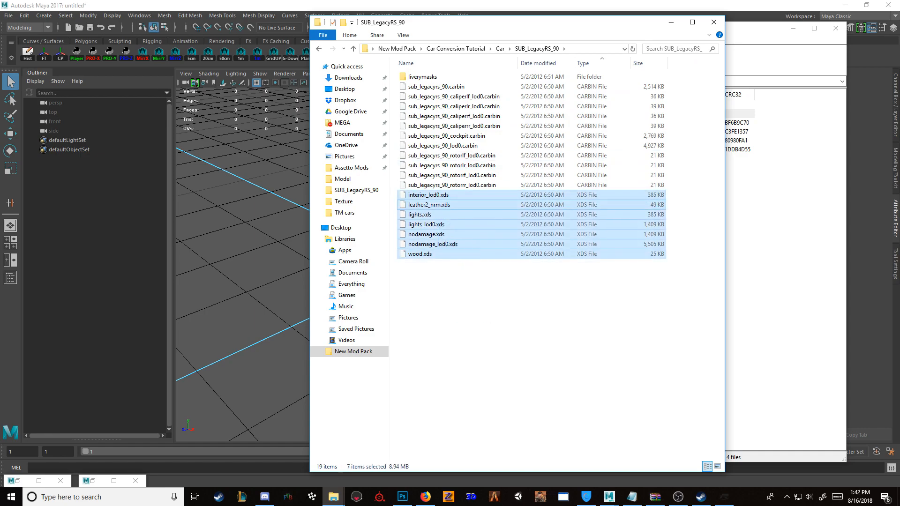
left_click(500, 48)
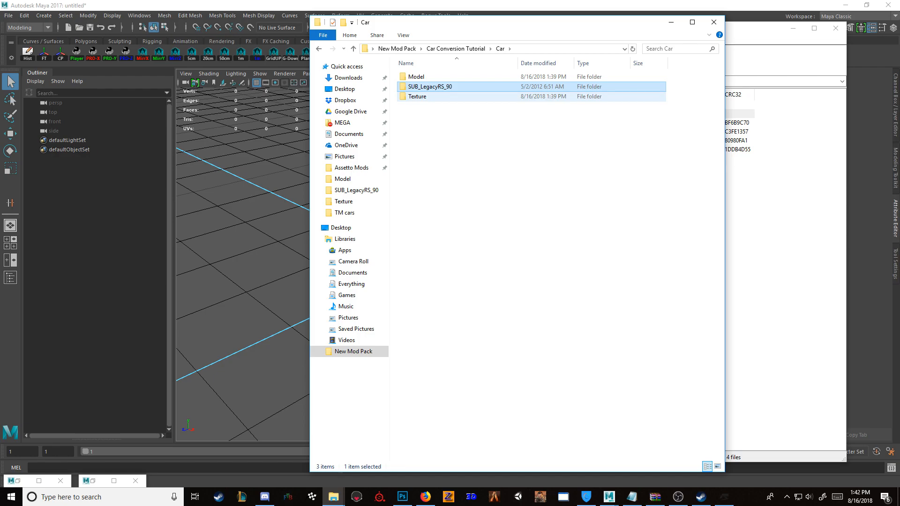
double_click(417, 96)
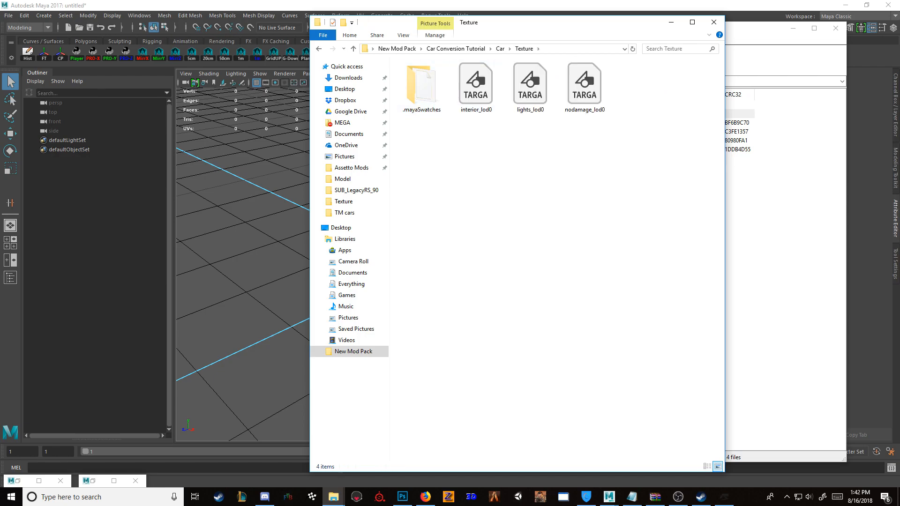
key("ctrl+v")
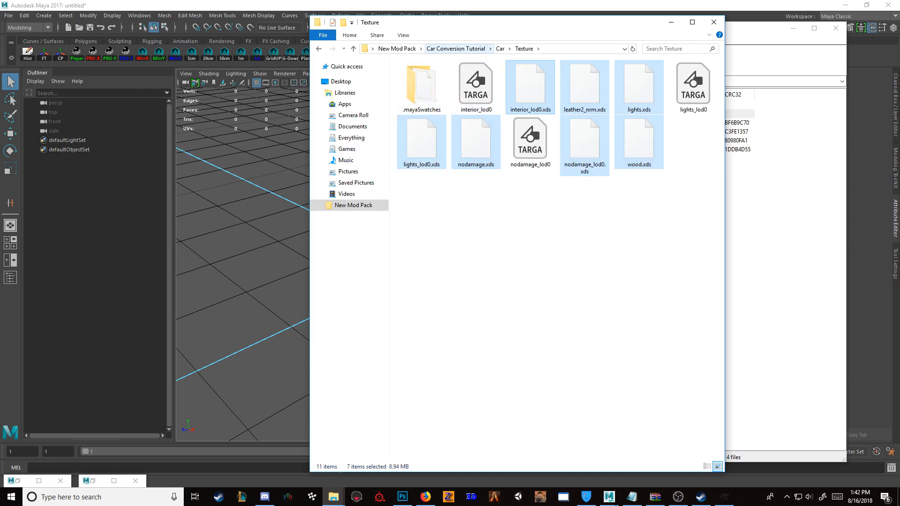
Step: Copy the XTX application from the Forza Studio folder into the car's Texture folder
left_click(456, 48)
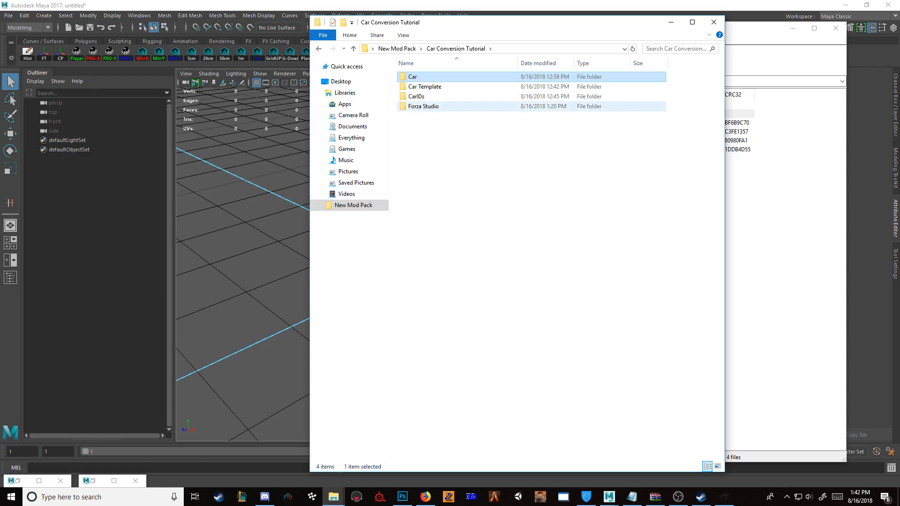
double_click(423, 106)
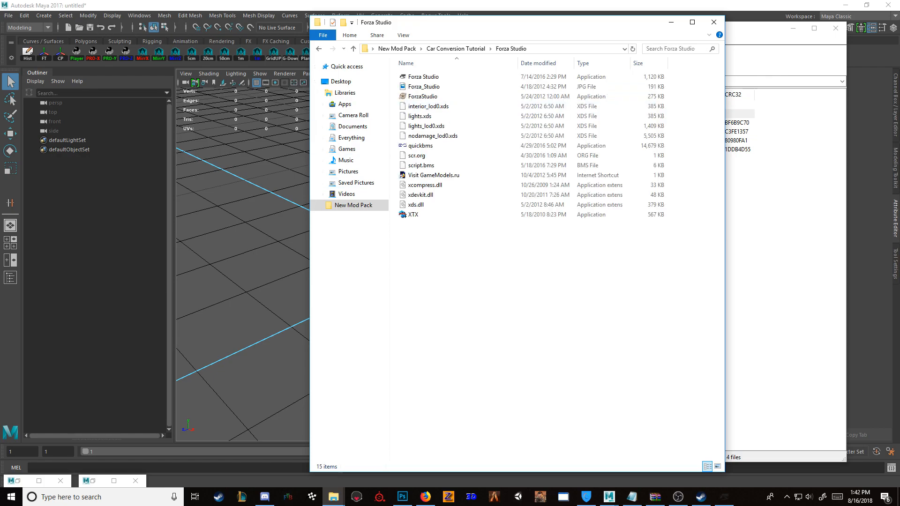
left_click(413, 214)
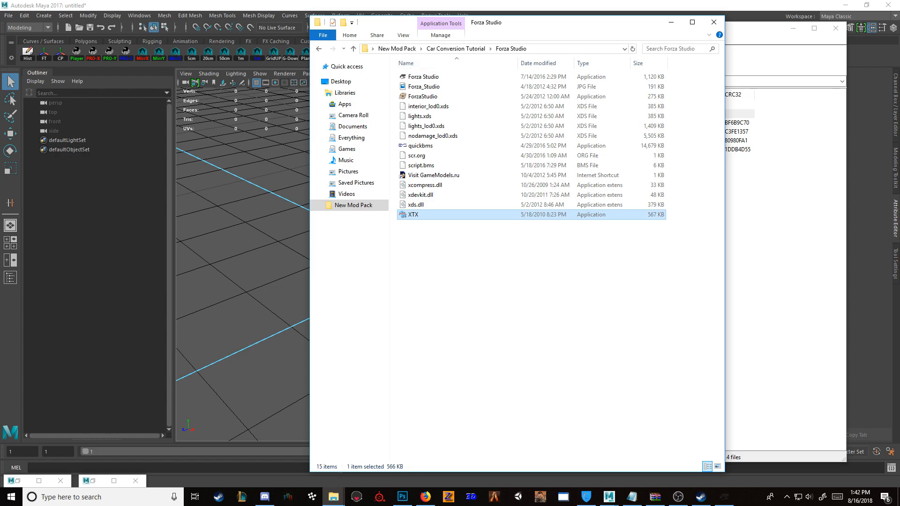
left_click(456, 49)
double_click(457, 76)
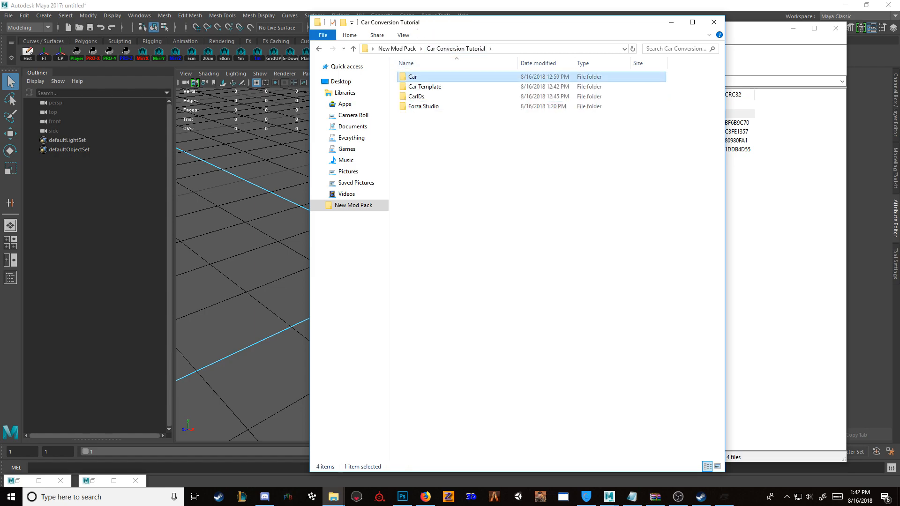
double_click(459, 96)
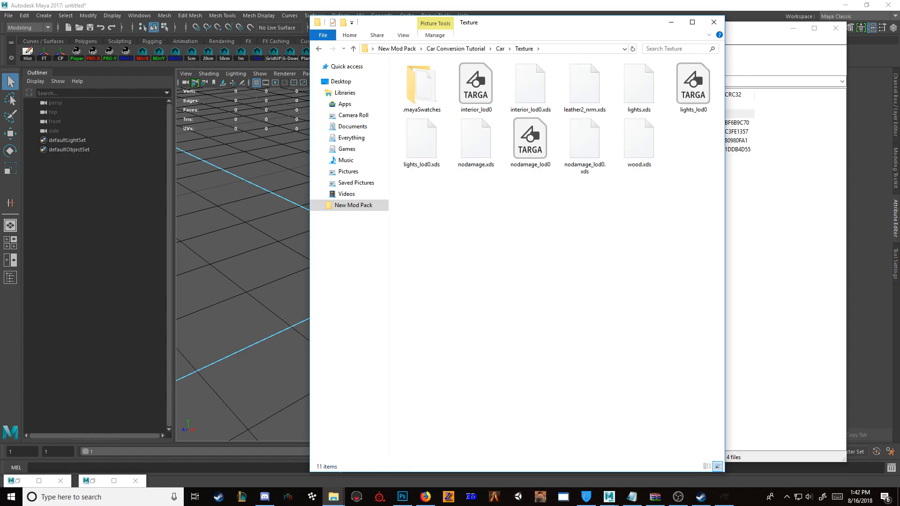
key("ctrl+v")
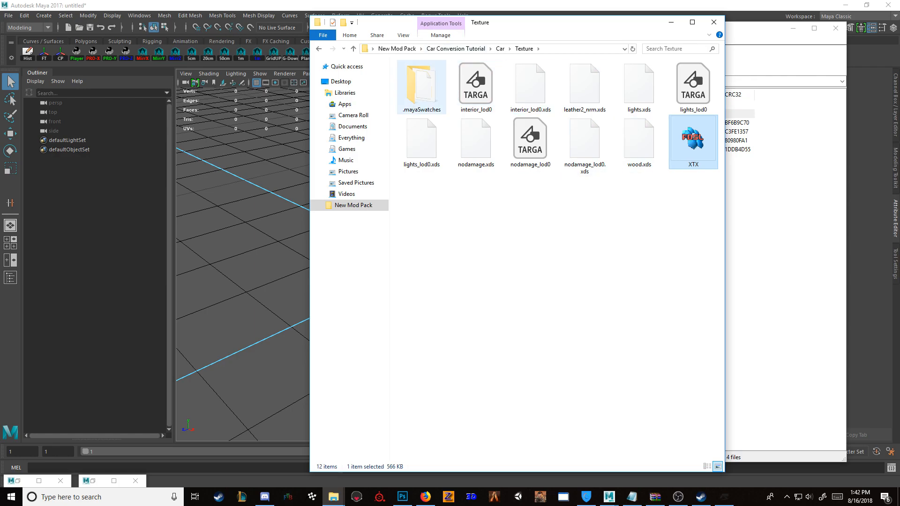
Step: Review the XDS source files in the SUB_LegacyRS_90 folder and return to the Texture folder
left_click(500, 48)
double_click(422, 86)
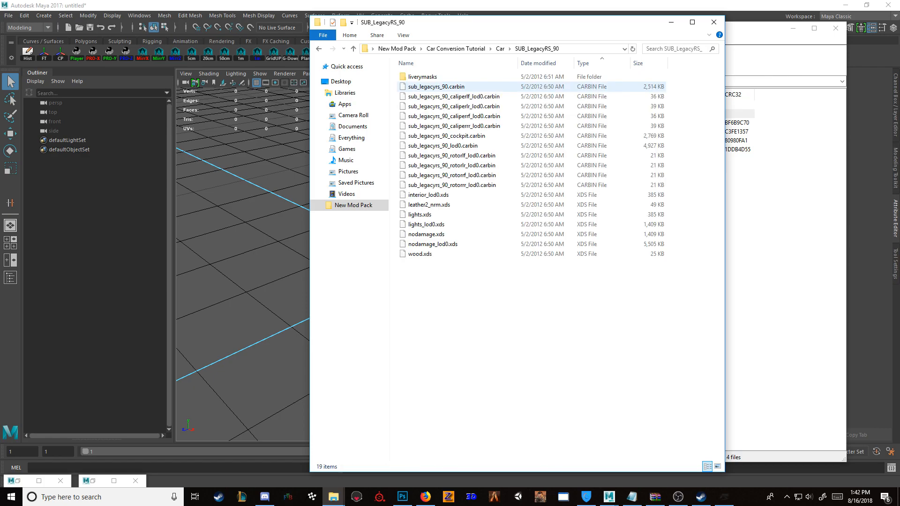
left_click_drag(461, 336, 533, 193)
left_click(500, 48)
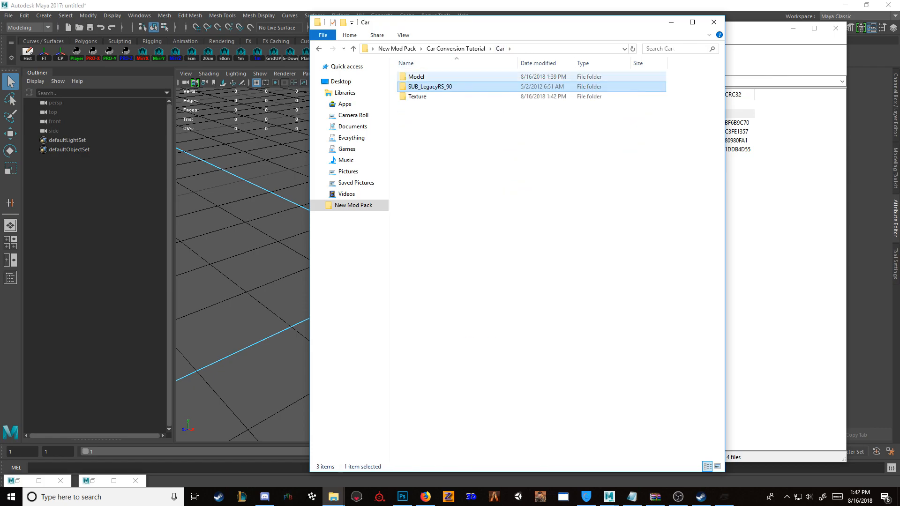
double_click(417, 96)
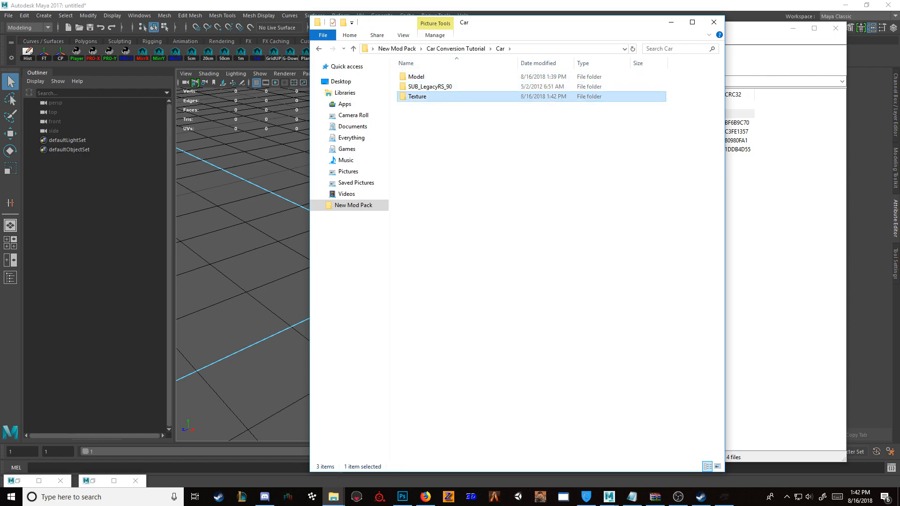
Step: Switch to Photoshop and close all the open texture documents
left_click(585, 140)
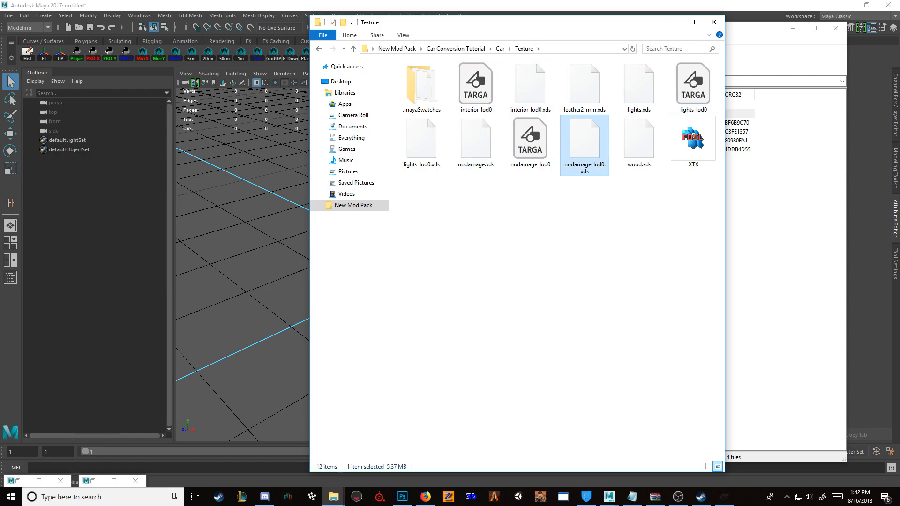
left_click(402, 497)
left_click(26, 6)
left_click(221, 6)
key("ctrl+w")
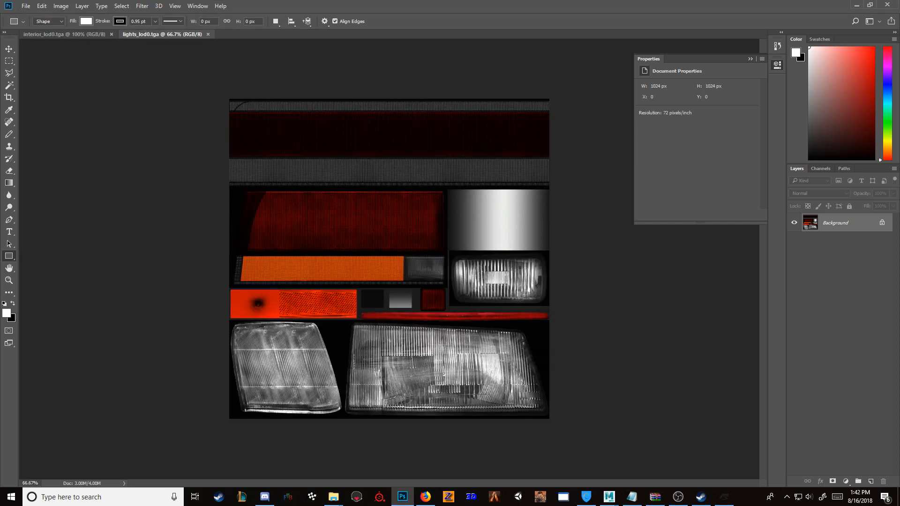
key("ctrl+w")
key("ctrl+w")
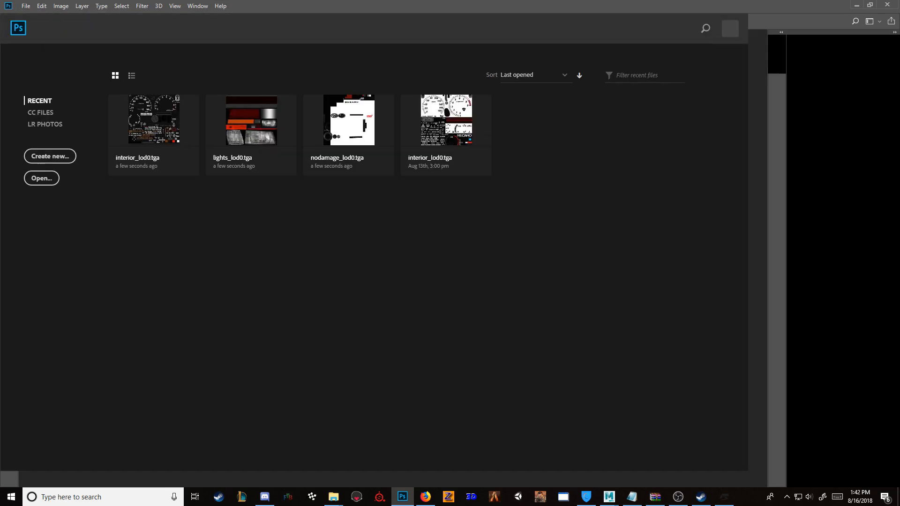
Step: Open the Targa textures interior_lod0, nodamage_lod0 and lights_lod0 from the car's Texture folder in Photoshop
mouse_move(333, 497)
left_click(360, 455)
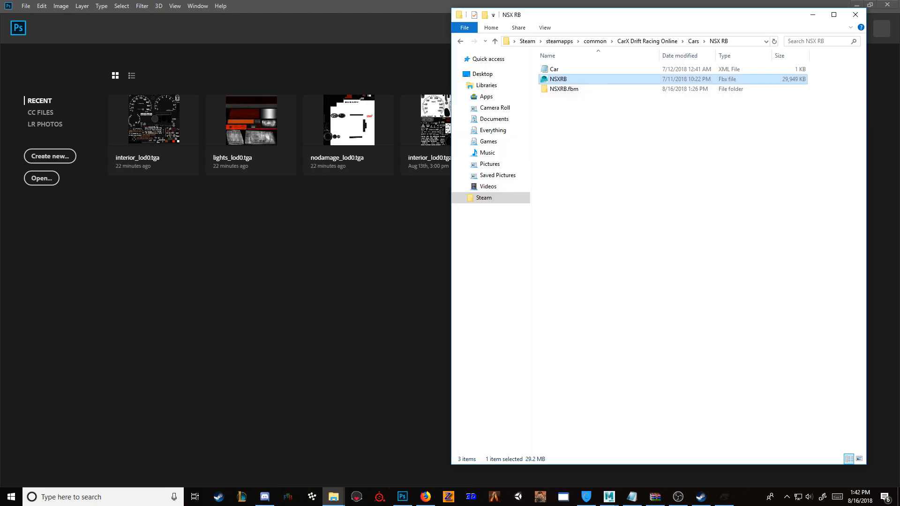
left_click(305, 453)
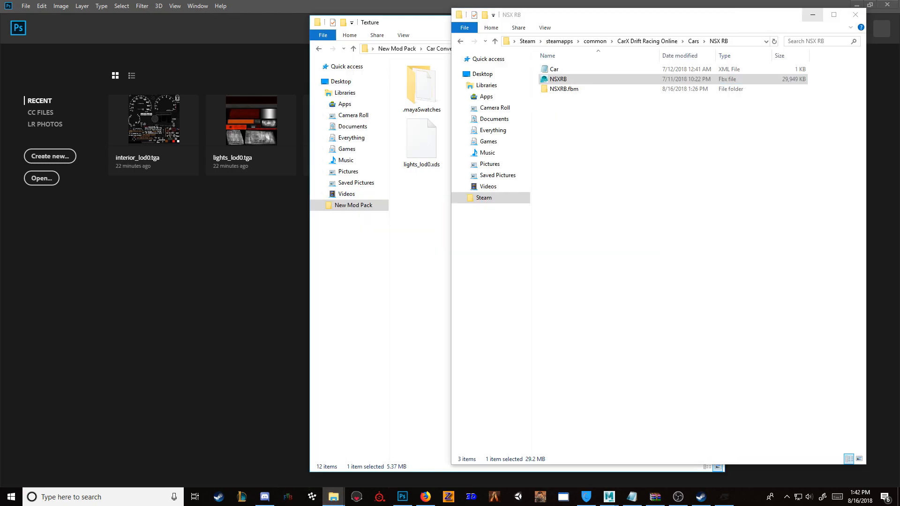
left_click(813, 15)
left_click(476, 86)
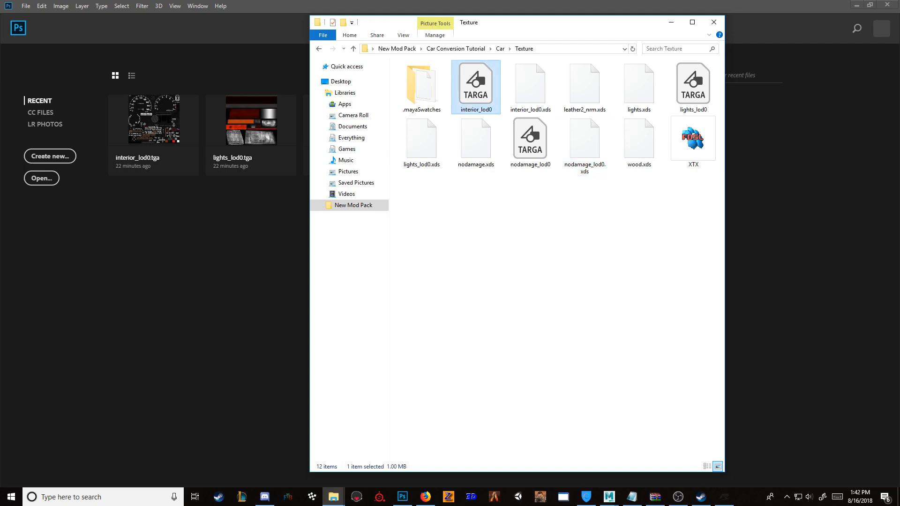
left_click(530, 141, "ctrl")
left_click(693, 87, "ctrl")
left_click_drag(693, 87, 181, 225)
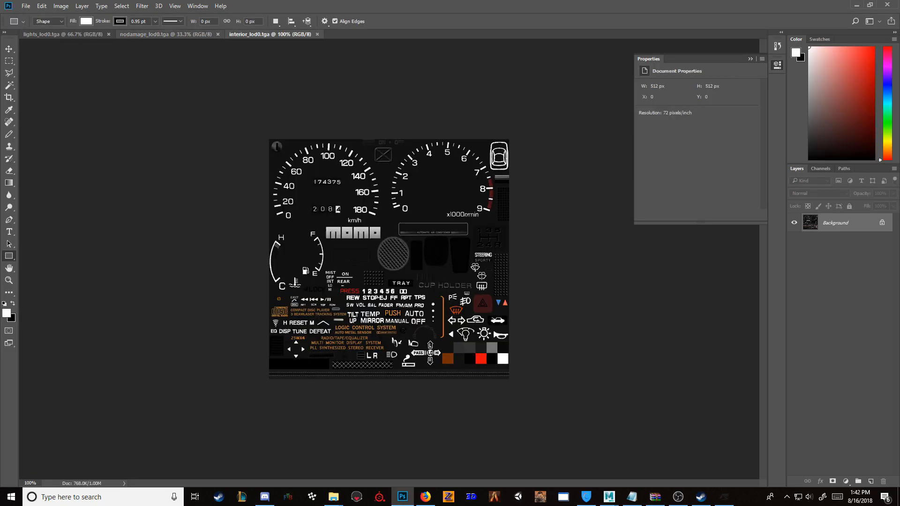
Step: Save the lights_lod0 texture as a PNG in the Texture folder with the large file size option
left_click(319, 197)
left_click(480, 195)
left_click(63, 34)
left_click(26, 6)
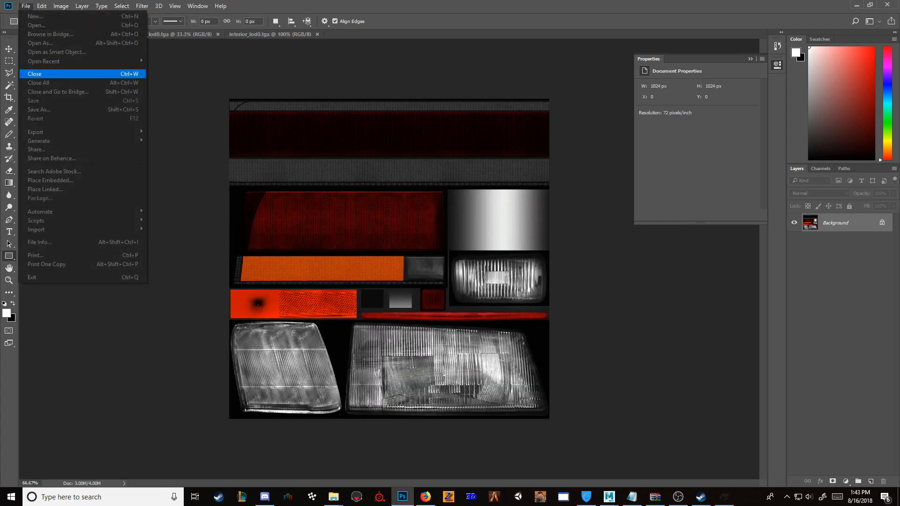
left_click(39, 110)
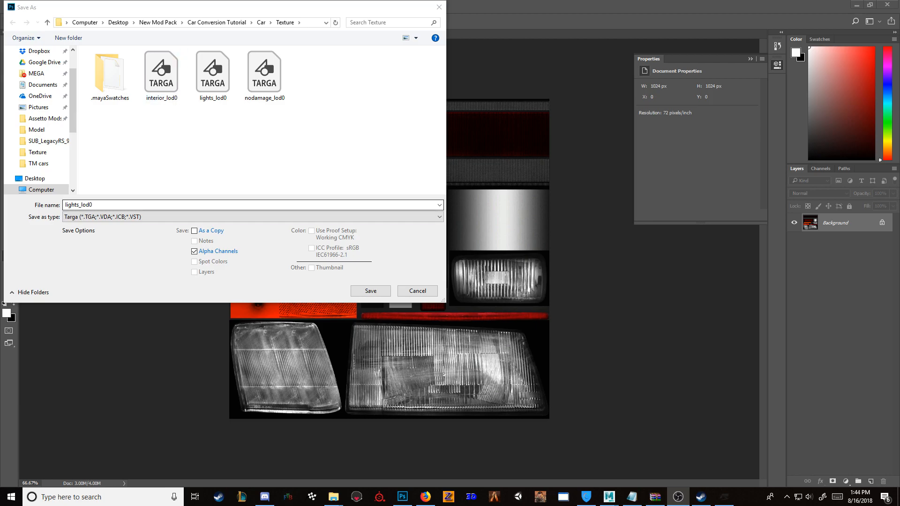
left_click(253, 217)
key("Return")
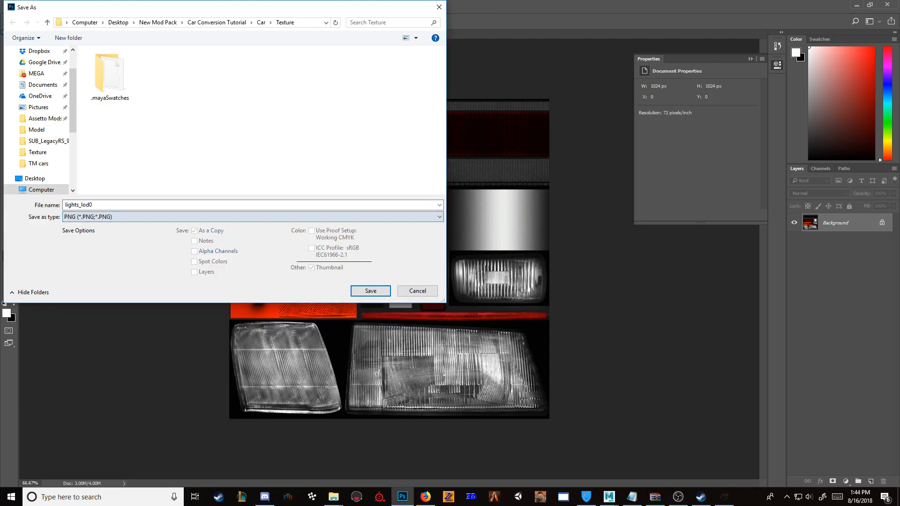
key("Return")
key("Return")
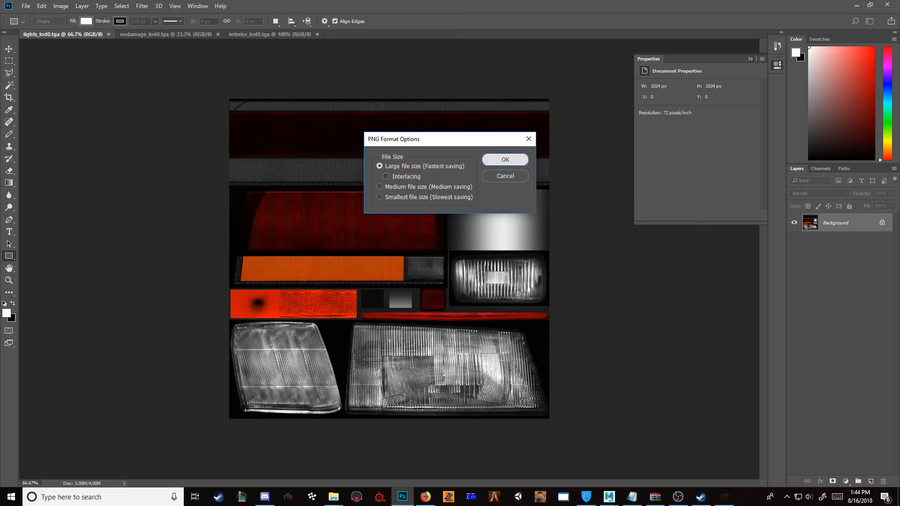
Step: Save the nodamage_lod0 texture as a PNG in the Texture folder with the large file size option
left_click(165, 34)
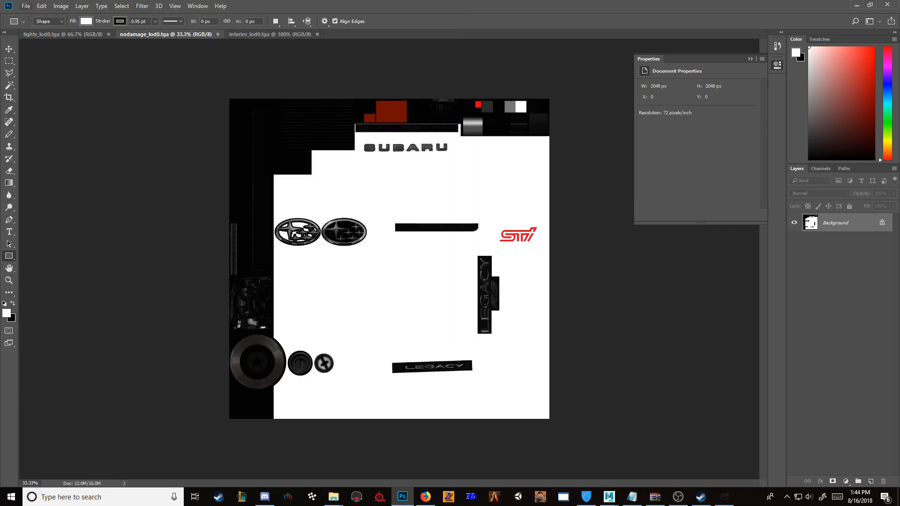
left_click(26, 6)
key("Return")
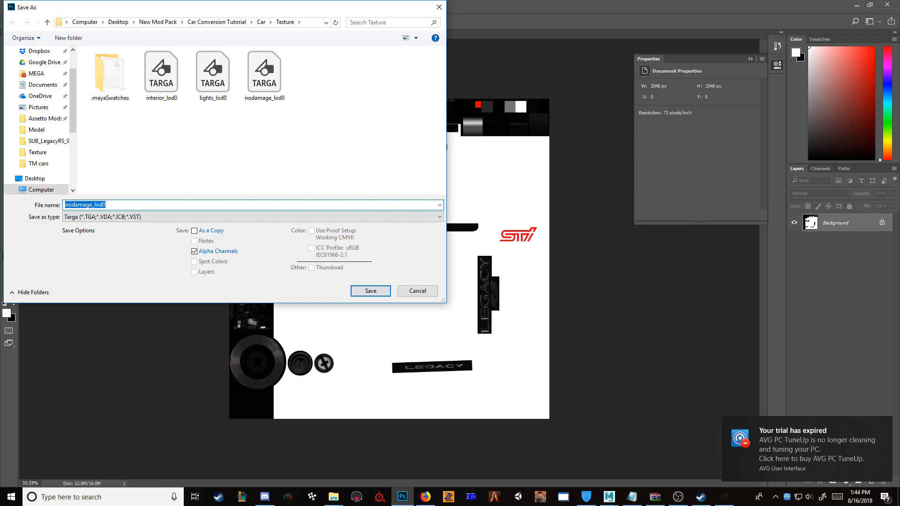
left_click(253, 217)
left_click(253, 346)
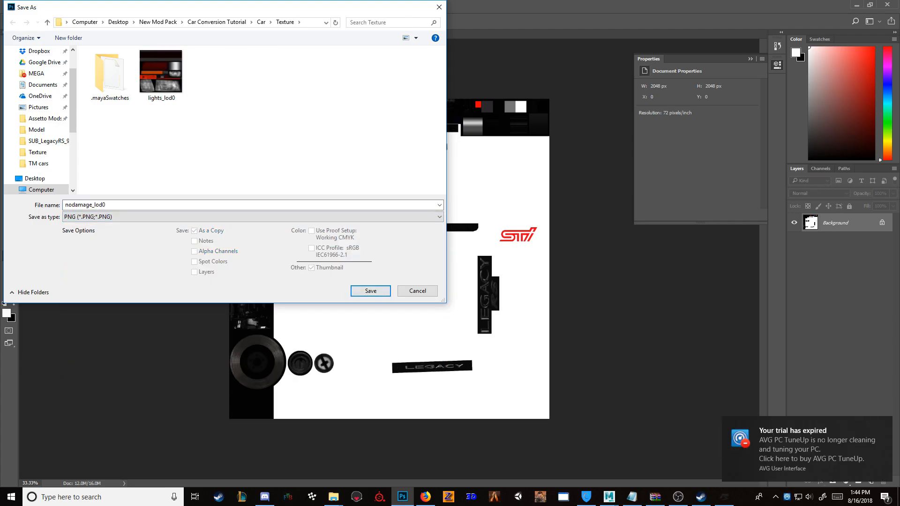
left_click(370, 291)
left_click(505, 160)
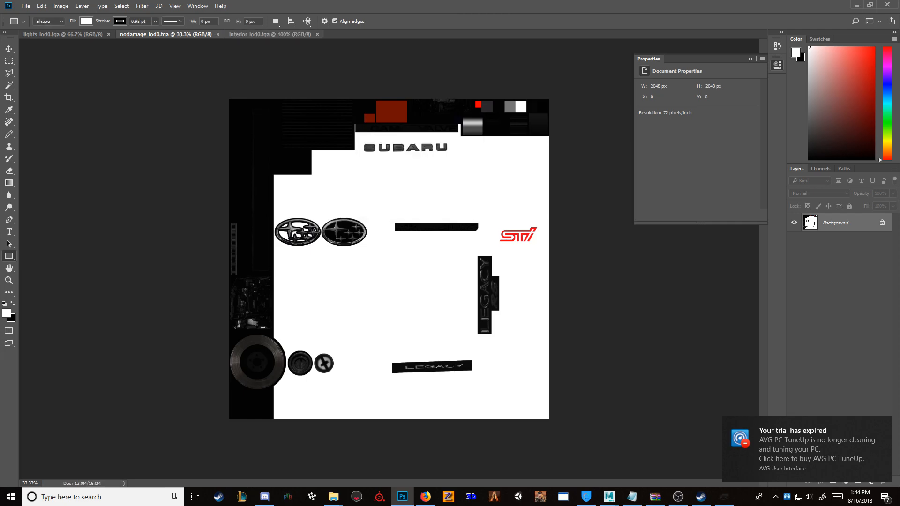
Step: Save the interior_lod0 texture as a PNG in the Texture folder with the large file size option
left_click(271, 34)
left_click(26, 6)
left_click(39, 109)
left_click(370, 292)
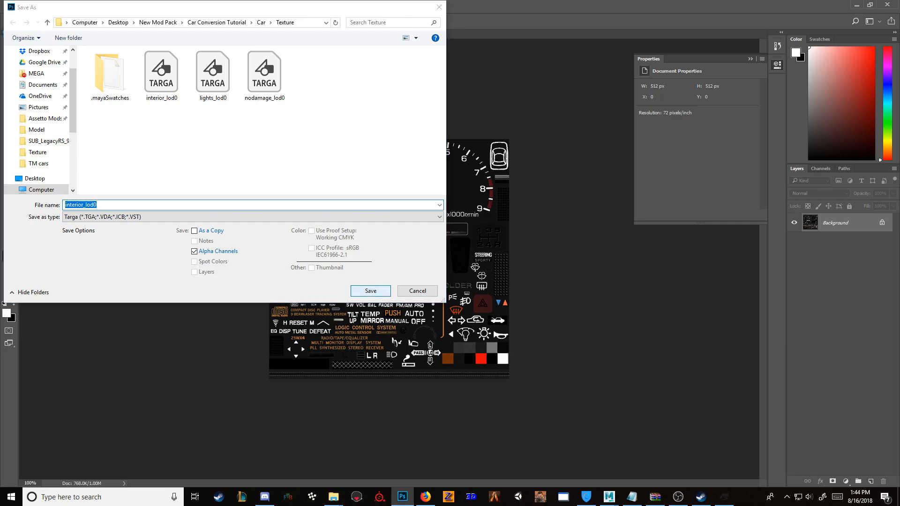
left_click(473, 249)
left_click(254, 217)
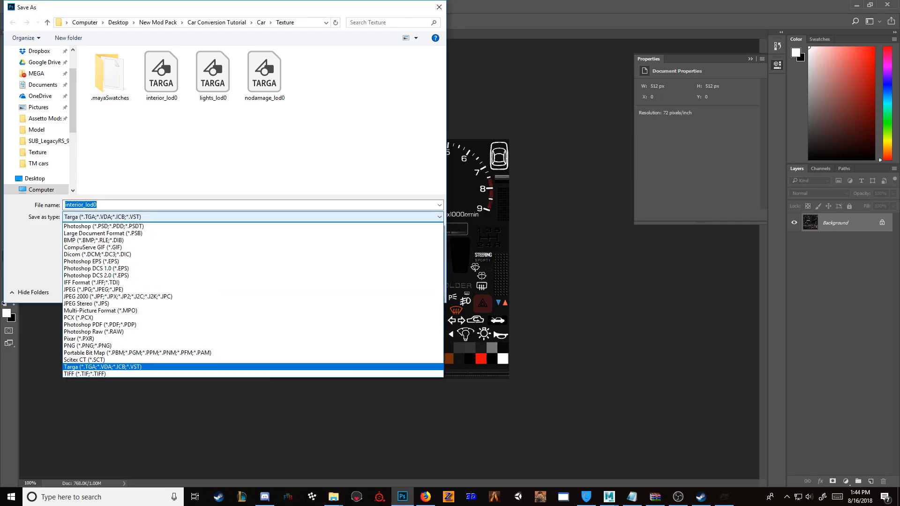
left_click(253, 345)
key("Return")
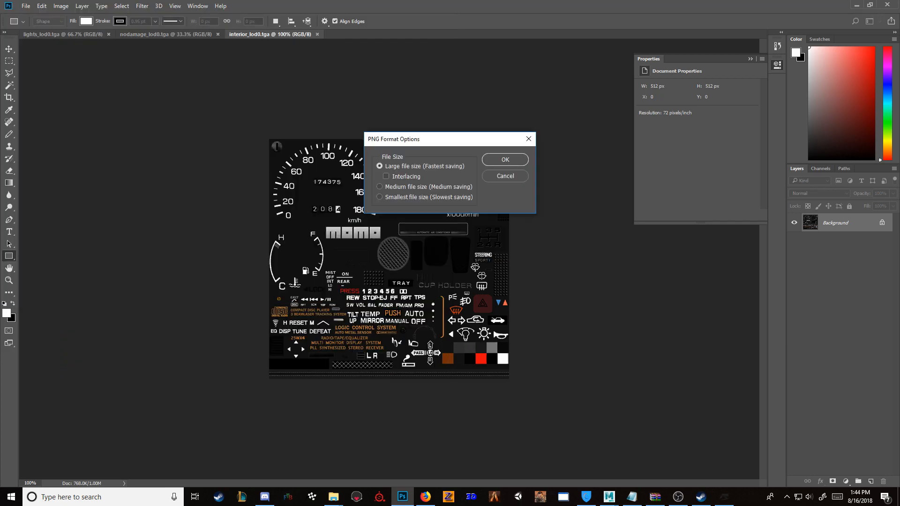
key("Return")
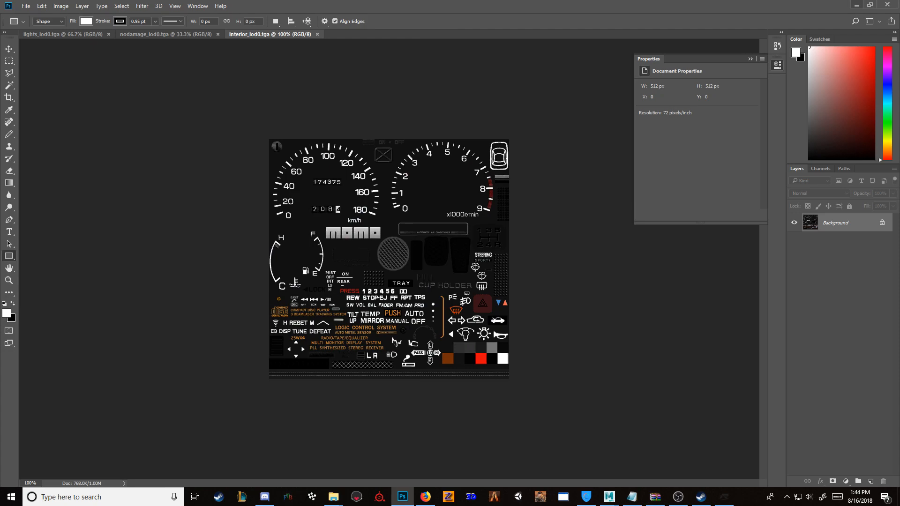
Step: Put Photoshop away, locate the Forza Studio application in its folder, and bring up Forza Studio in a maximized window
left_click(857, 4)
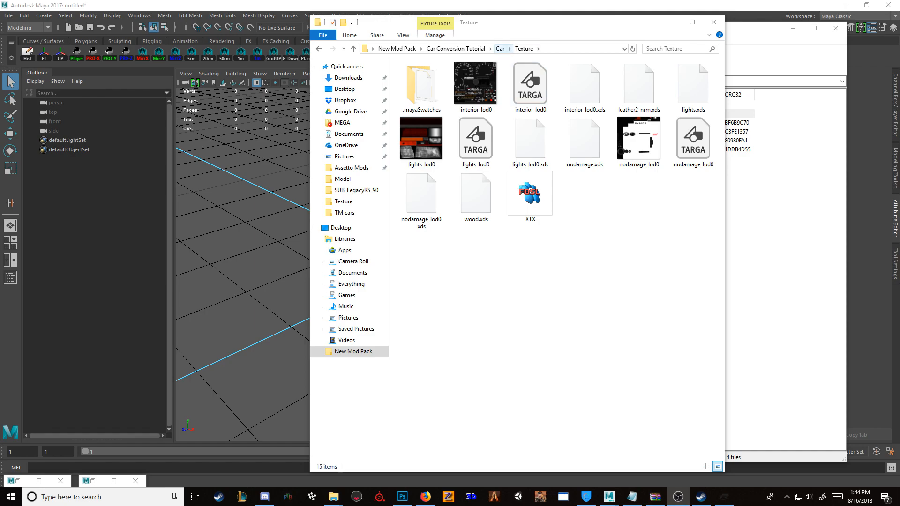
left_click(500, 49)
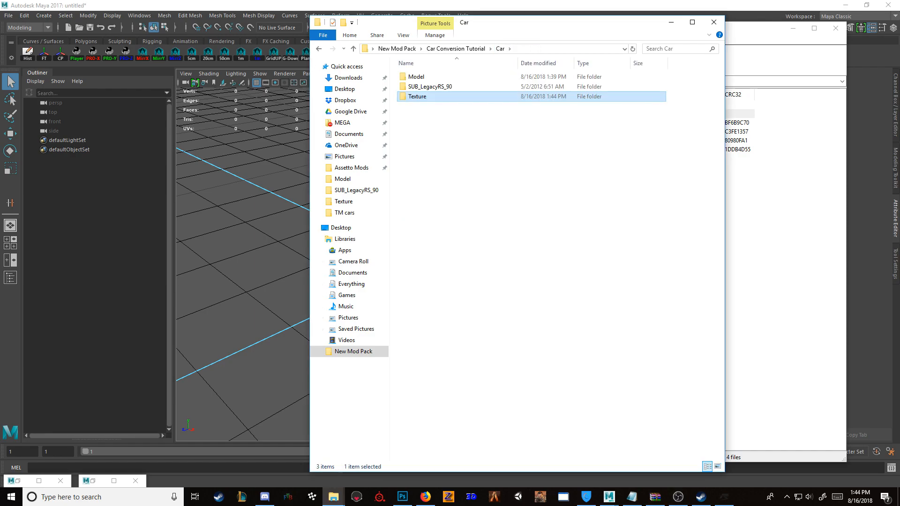
left_click(456, 49)
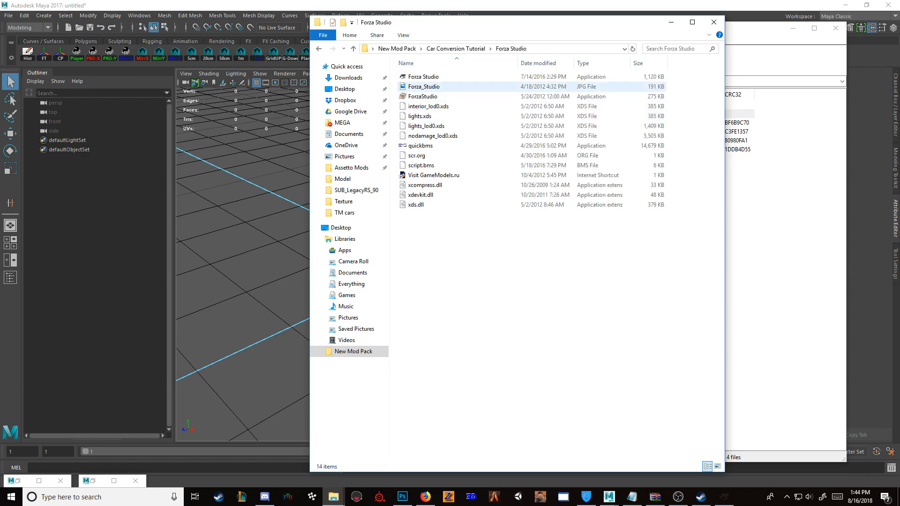
left_click(423, 77)
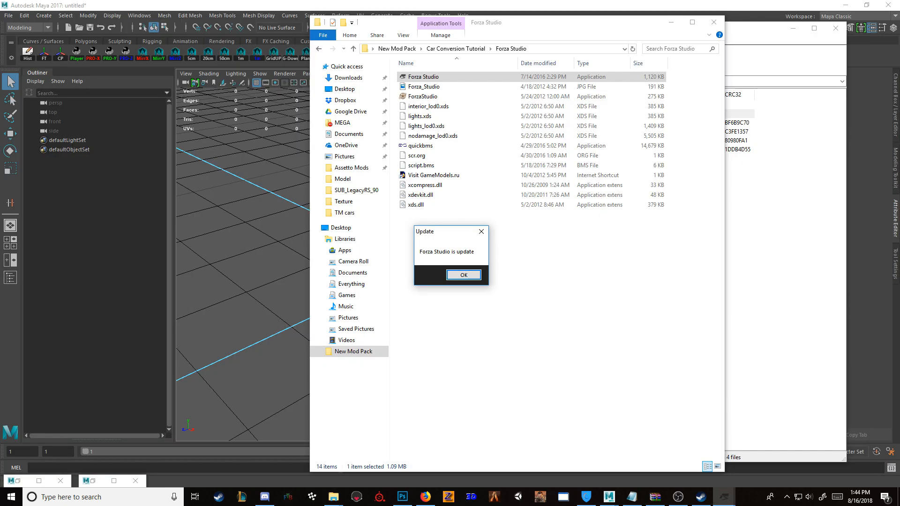
left_click(724, 496)
left_click(725, 426)
left_click(757, 427)
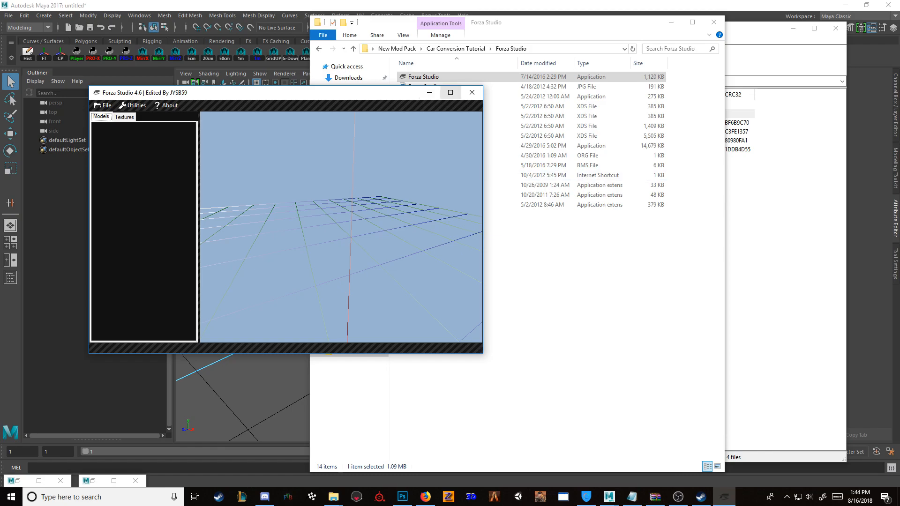
left_click(450, 92)
Step: Import sub_legacyrs_90_cockpit.carbin from the car's SUB_LegacyRS_90 folder
left_click(14, 17)
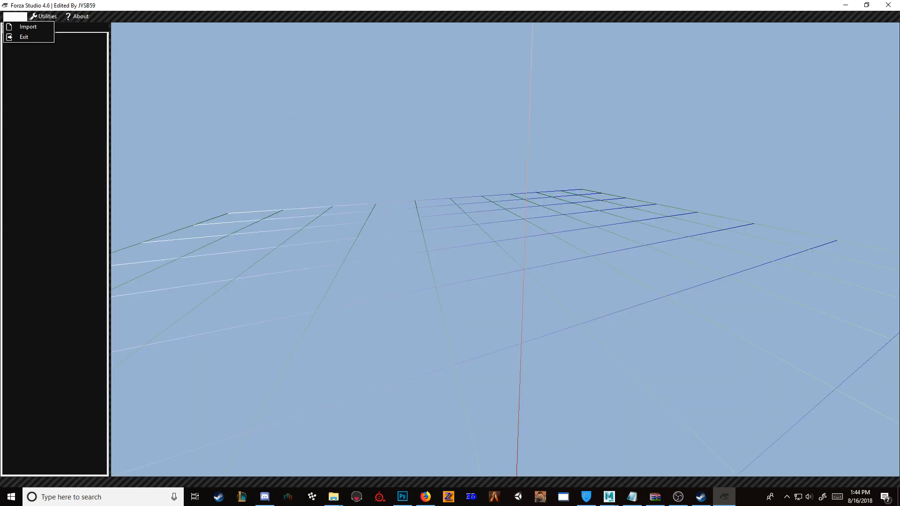
left_click(28, 27)
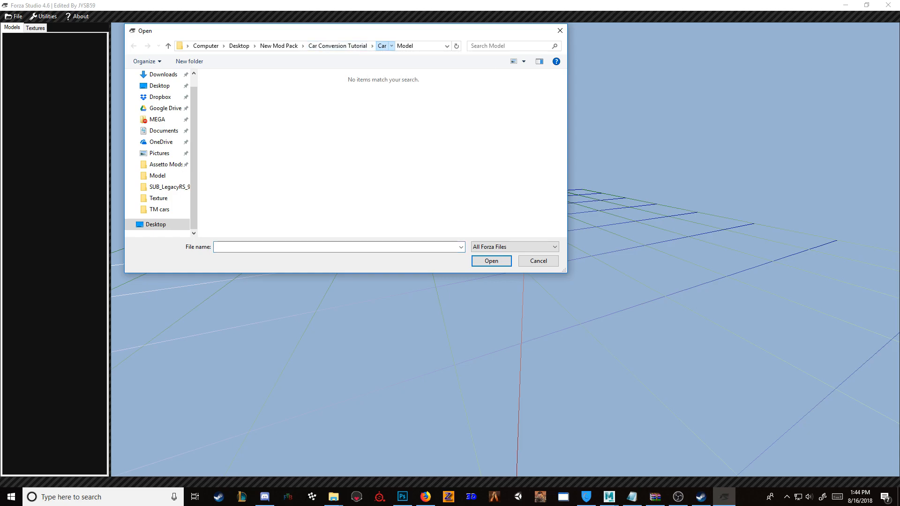
left_click(337, 46)
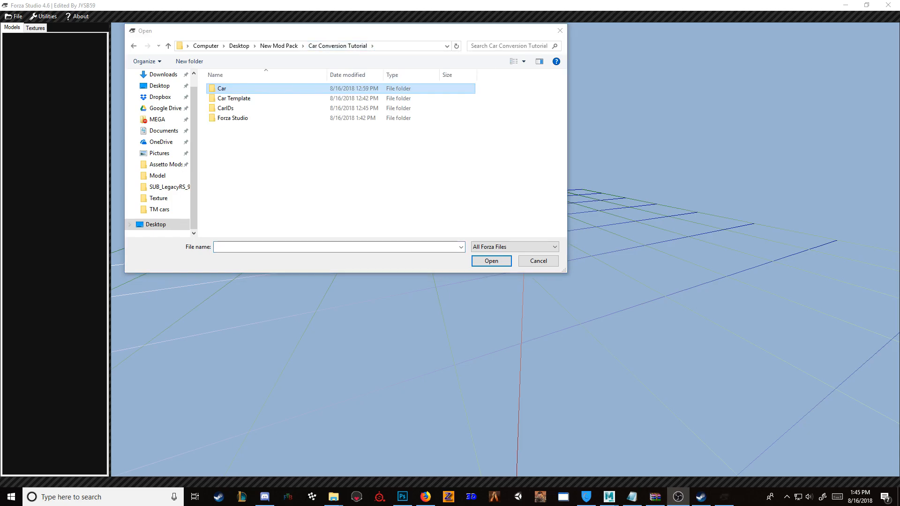
double_click(223, 88)
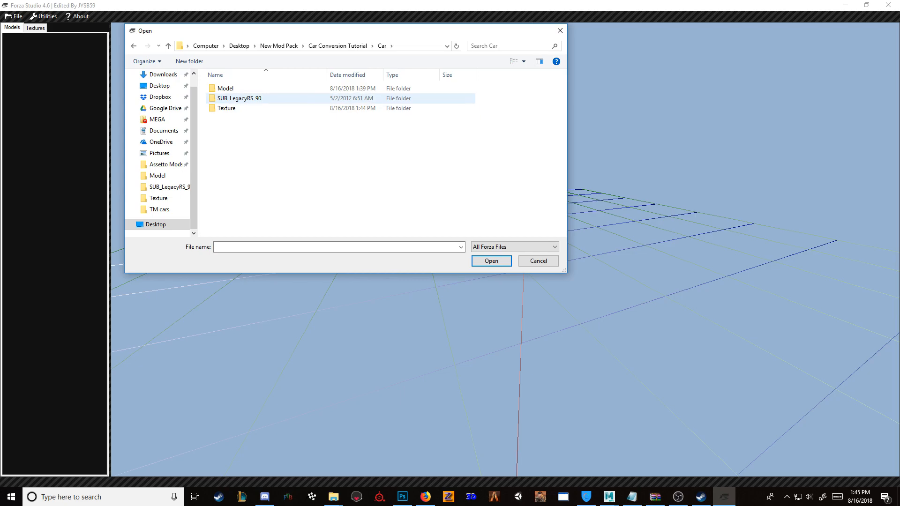
double_click(239, 98)
scroll(262, 178, "down", 2)
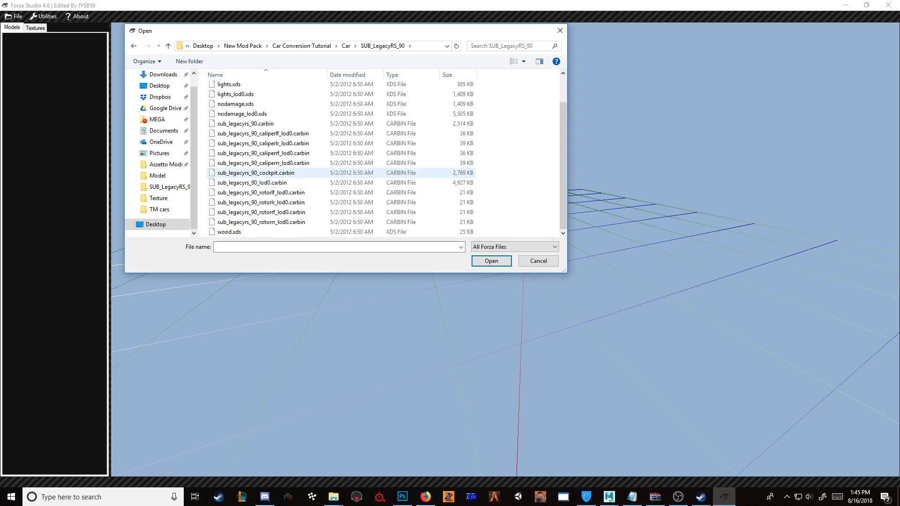
double_click(255, 173)
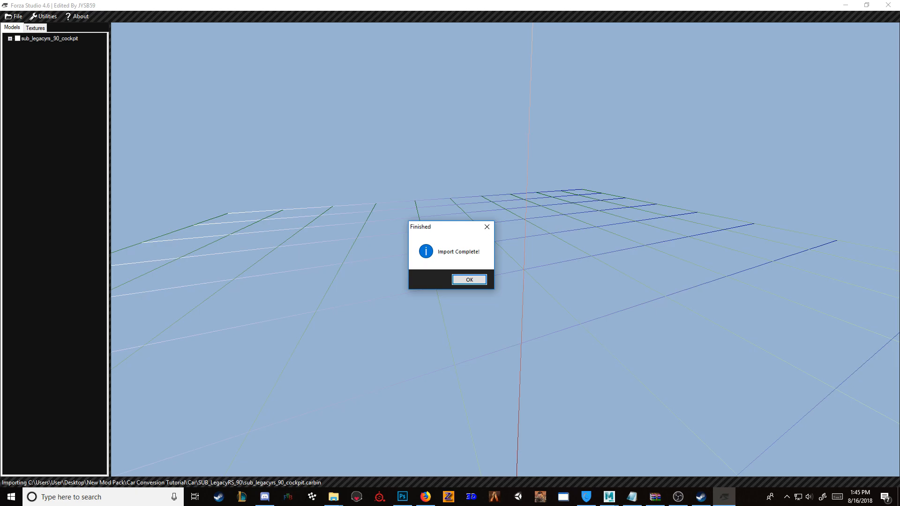
key("Return")
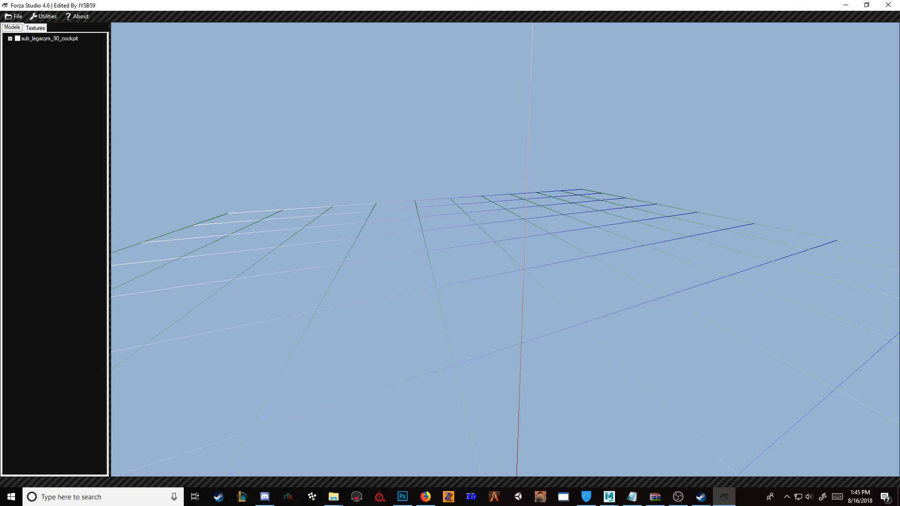
Step: Display the imported sub_legacyrs_90_cockpit model and inspect its parts and shape from several sides
left_click(17, 39)
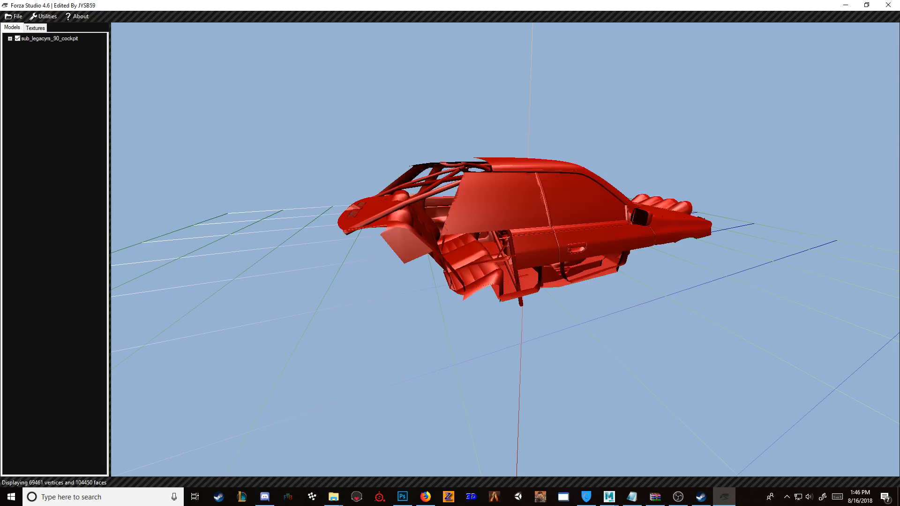
left_click(10, 39)
left_click(19, 46)
left_click(10, 39)
left_click_drag(506, 249, 227, 250)
scroll(506, 250, "down", 4)
scroll(506, 250, "up", 5)
scroll(506, 249, "down", 5)
scroll(506, 250, "down", 4)
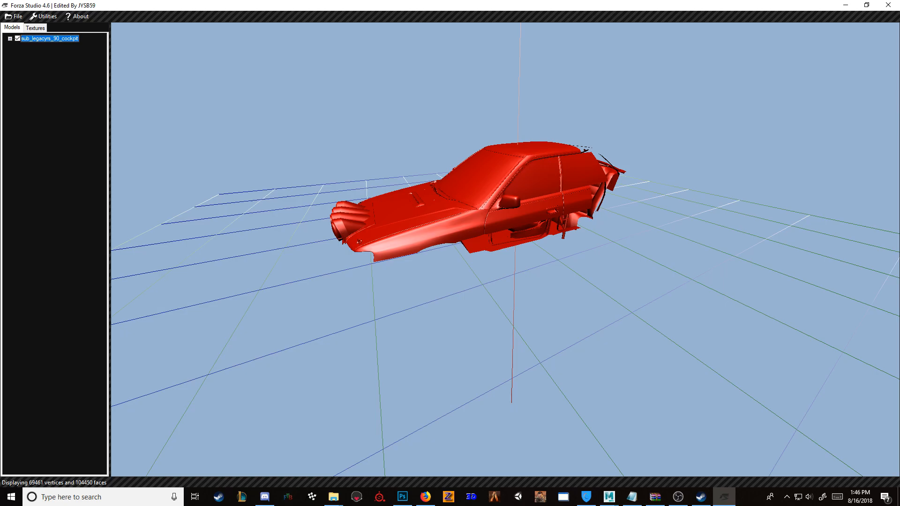
Step: Open the Wavefront OBJ export of the sub_legacyrs_90_cockpit model and choose the car's Model folder as destination
right_click(49, 40)
left_click(70, 46)
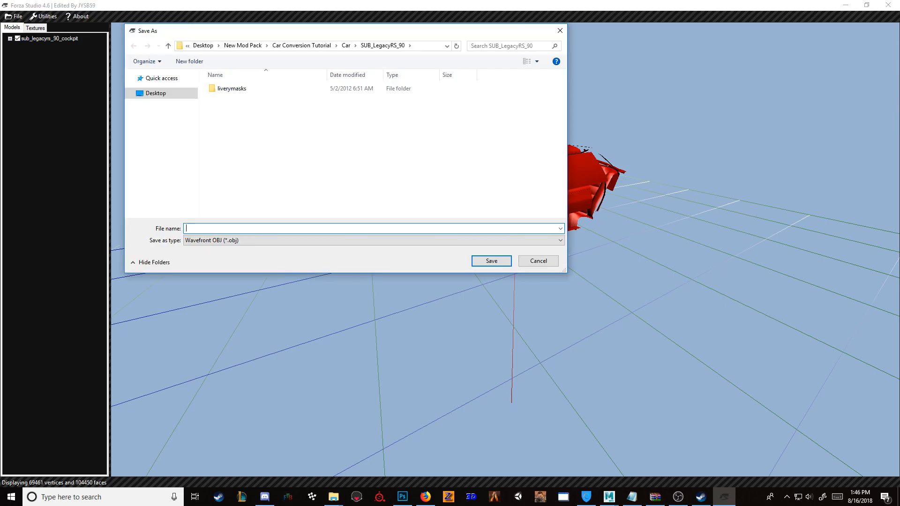
left_click(346, 46)
left_click(227, 89)
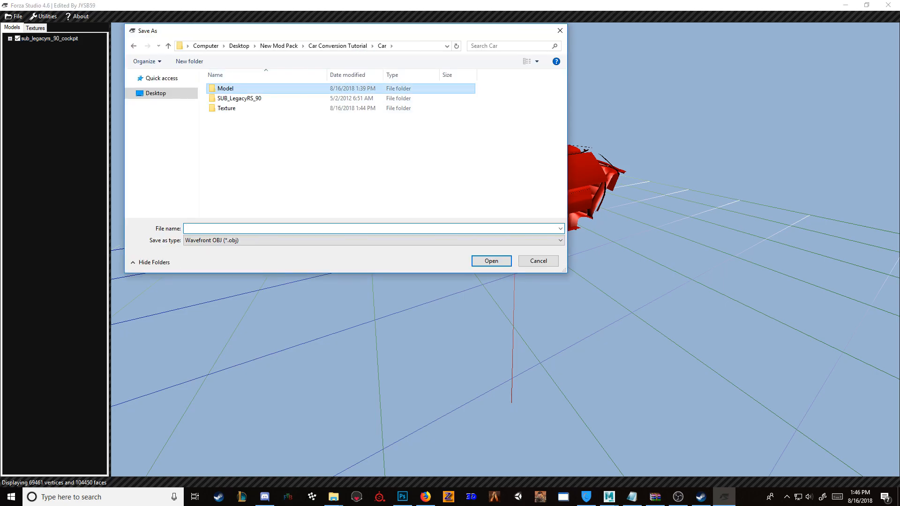
double_click(227, 89)
left_click(281, 229)
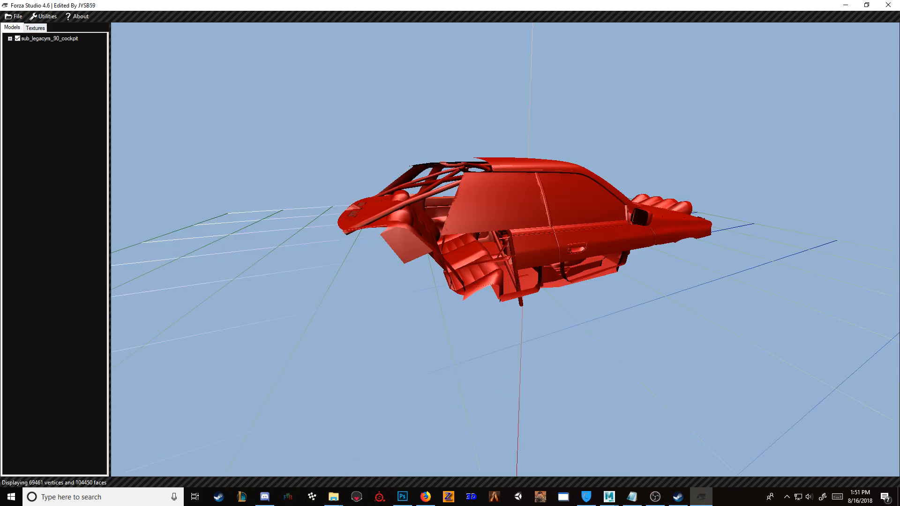
Step: Export the sub_legacyrs_90_cockpit model as a Wavefront OBJ named INT in the Model folder, replacing the existing file
right_click(46, 37)
left_click(82, 42)
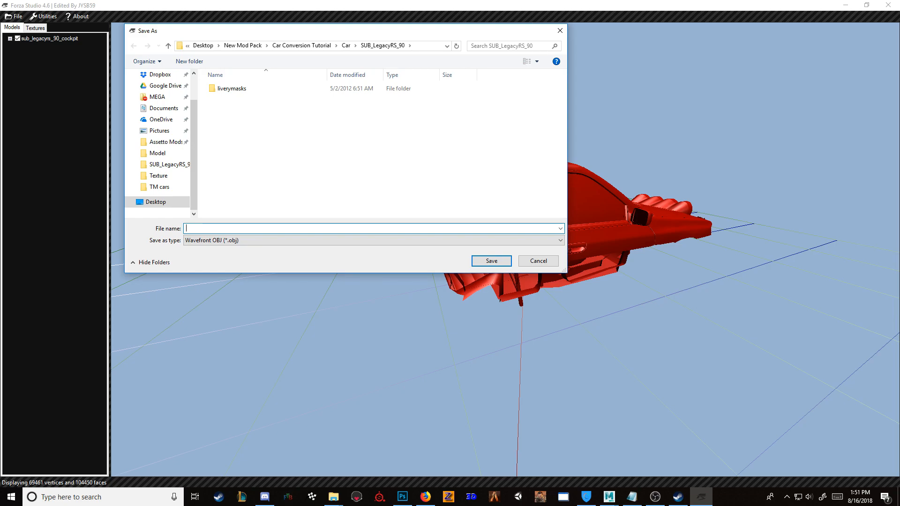
left_click(346, 46)
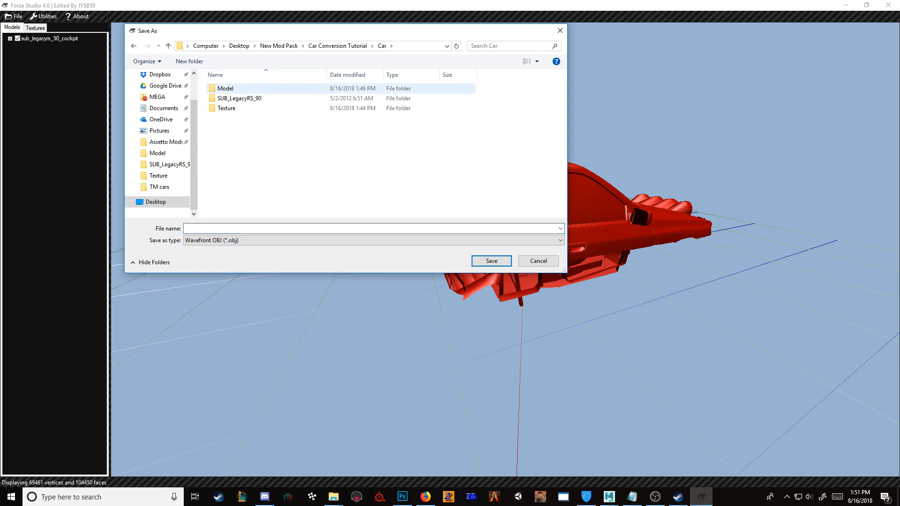
double_click(223, 88)
left_click(226, 229)
type("INT")
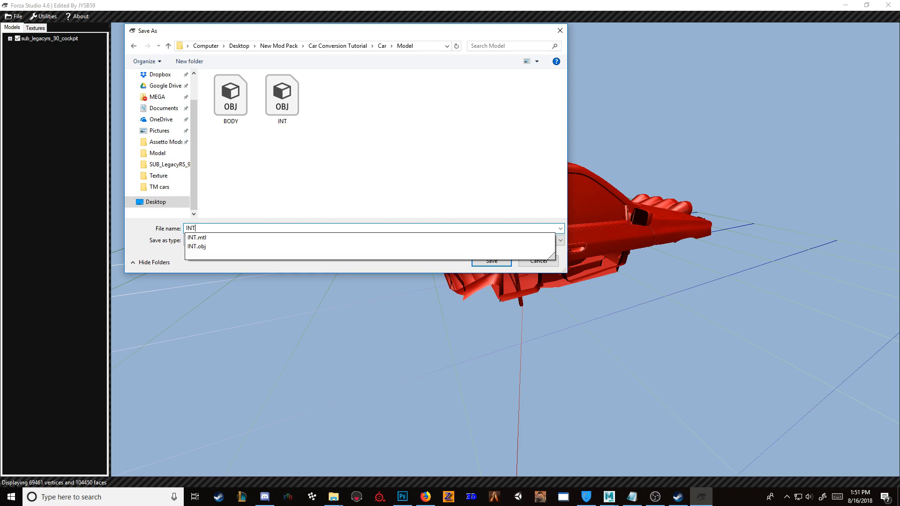
key("Return")
left_click(478, 251)
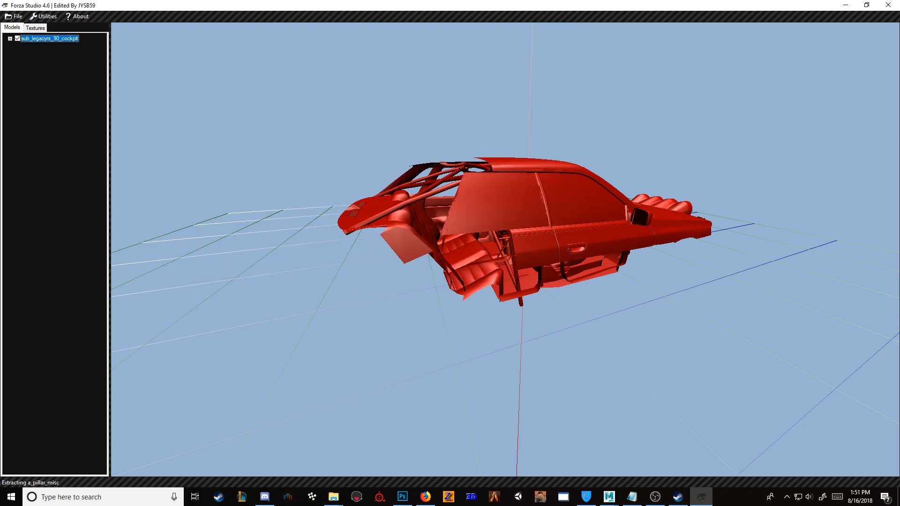
left_click(14, 17)
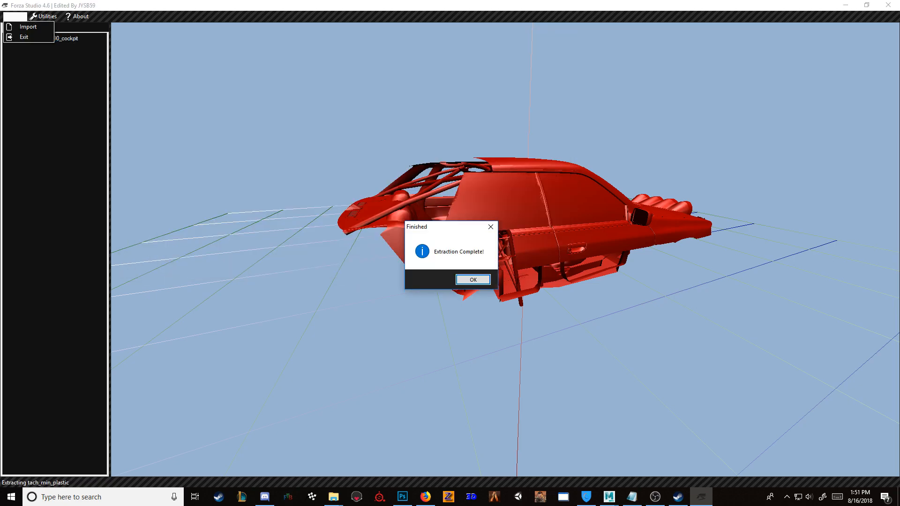
key("Return")
Step: Import sub_legacyrs_90_lod0.carbin from the SUB_LegacyRS_90 folder and display it in place of the cockpit model
left_click(15, 16)
left_click(28, 27)
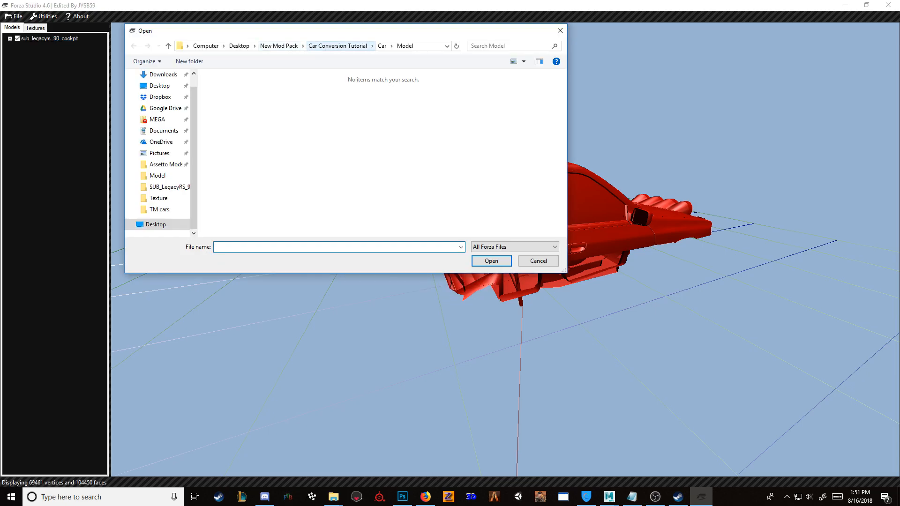
left_click(382, 46)
double_click(234, 96)
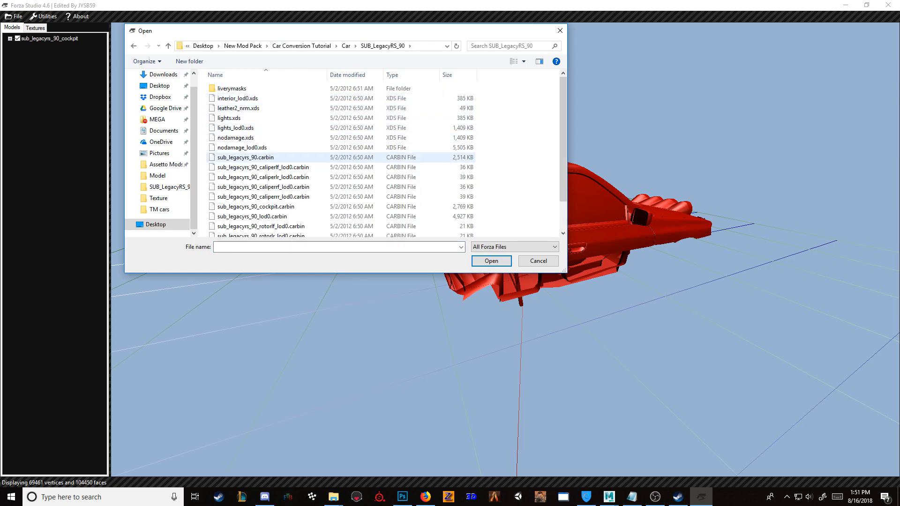
scroll(253, 160, "down", 2)
double_click(253, 183)
key("Return")
right_click(48, 35)
left_click(154, 75)
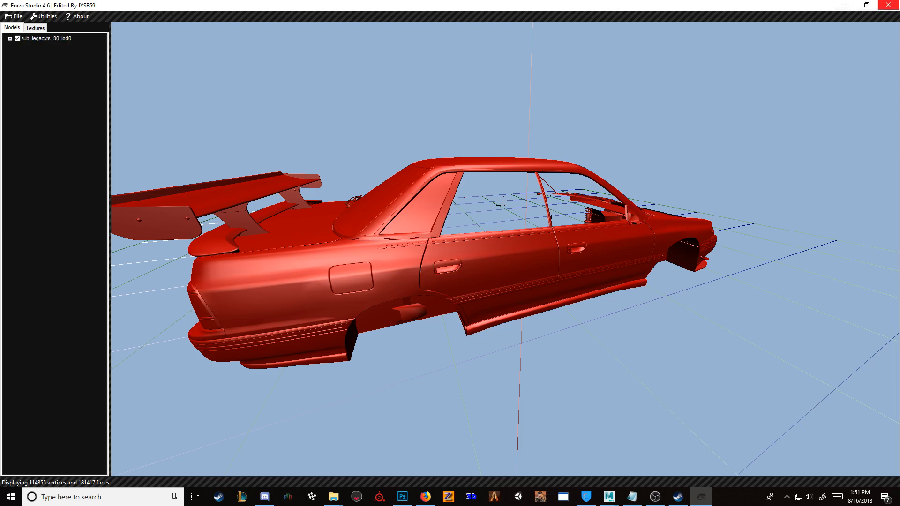
Step: Close Forza Studio and the Videos folder window, put the remaining folder window away, and bring up the empty Maya scene
left_click(888, 5)
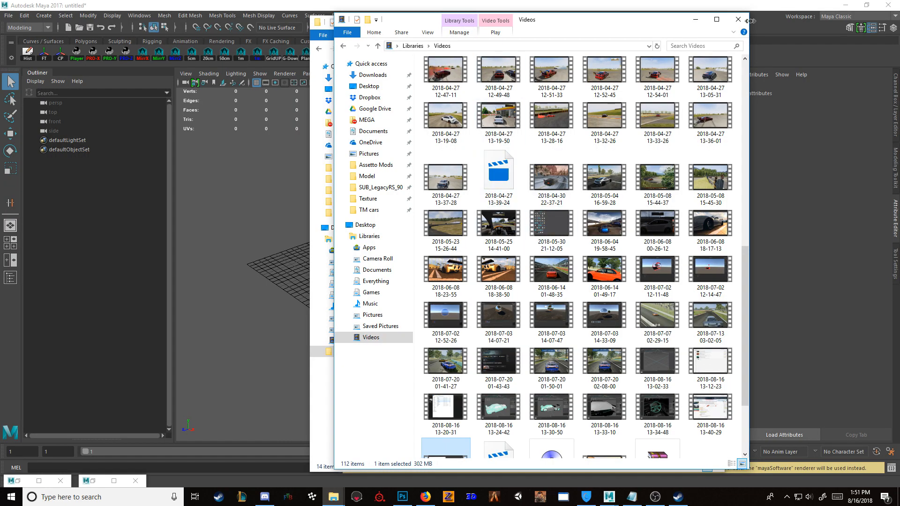
left_click(739, 19)
left_click(671, 22)
scroll(425, 264, "up", 10)
scroll(425, 264, "down", 3)
scroll(424, 264, "up", 4)
left_click_drag(425, 264, 356, 265, "alt")
scroll(424, 264, "up", 5)
scroll(424, 264, "down", 3)
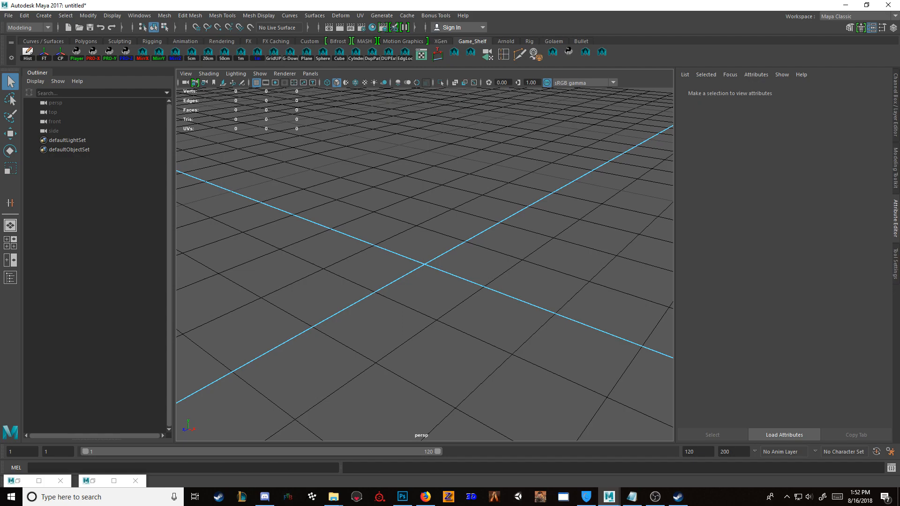
Step: Open the Model folder inside Car Conversion Tutorial's Car folder and point out the BODY and INT MTL files
mouse_move(334, 497)
left_click(305, 451)
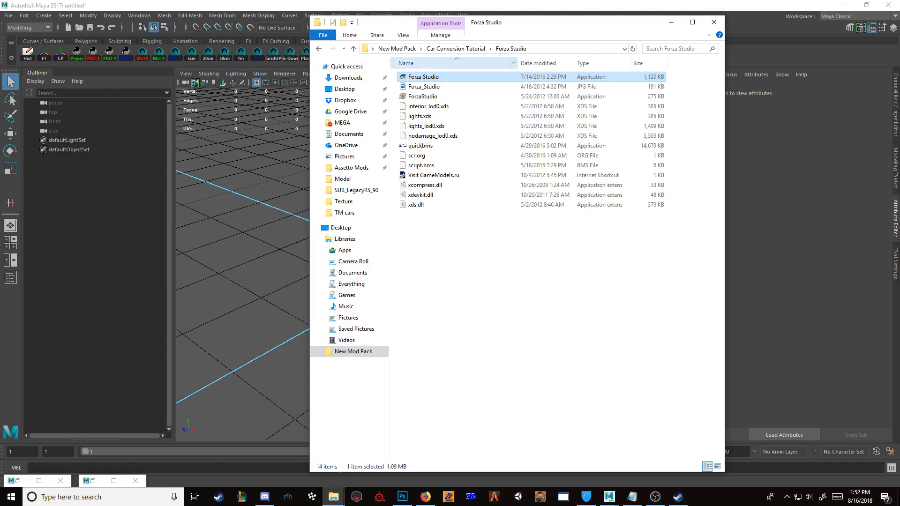
left_click(453, 49)
double_click(425, 77)
left_click(422, 77)
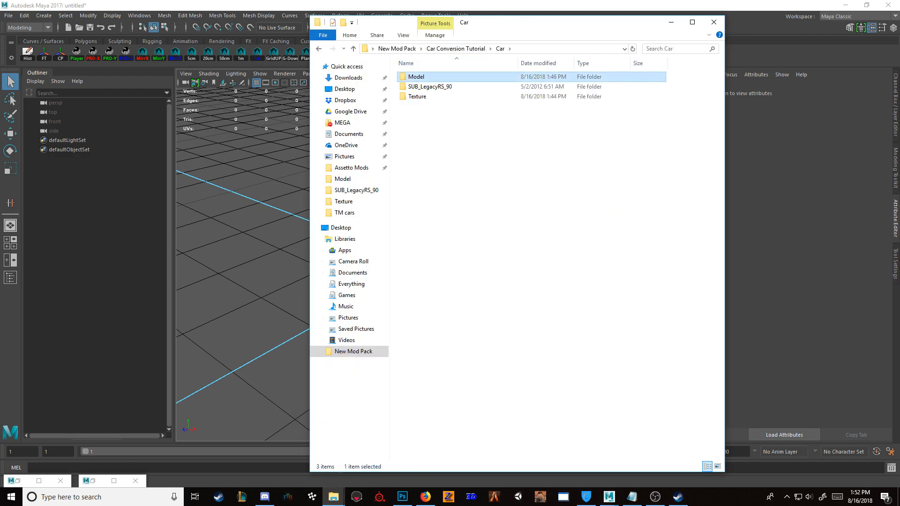
double_click(422, 76)
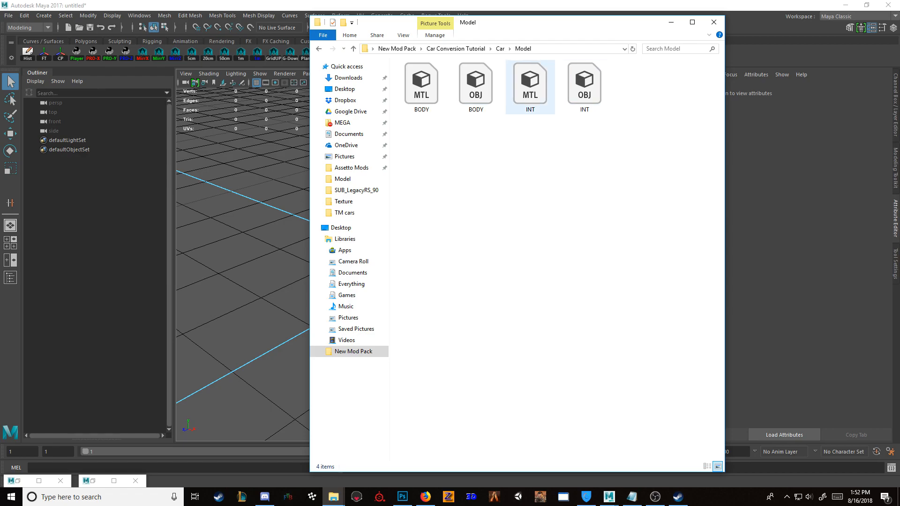
left_click(530, 87)
left_click(421, 87, "ctrl")
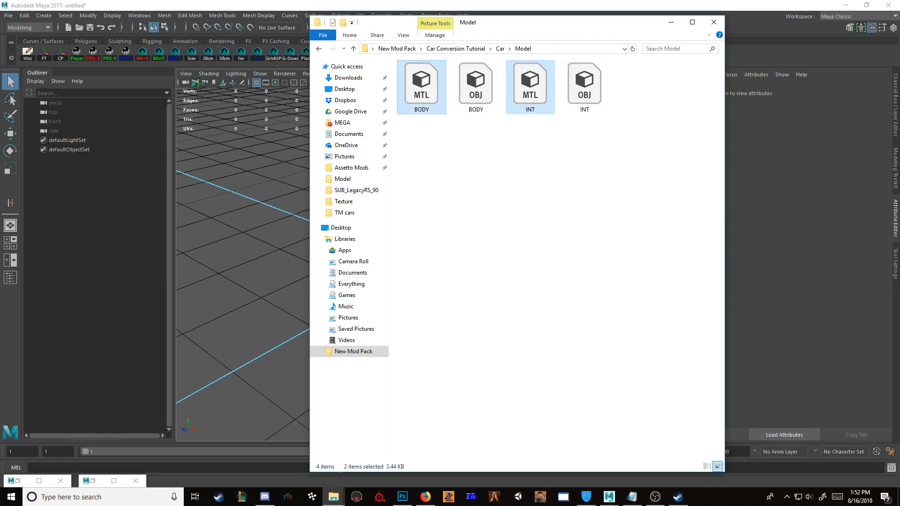
left_click(573, 160)
Step: Import the INT OBJ file into the Maya scene and group its meshes under the name INT1
left_click_drag(584, 87, 260, 187)
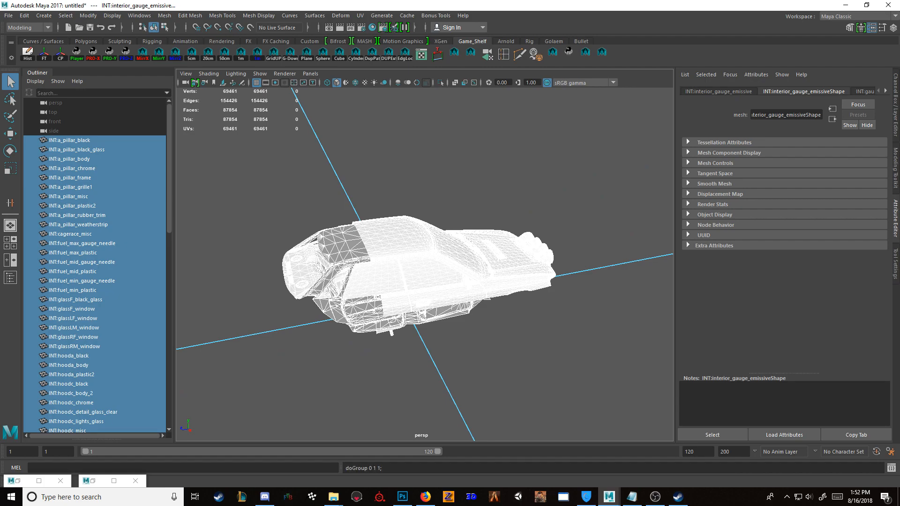
key("ctrl+g")
type("INT1")
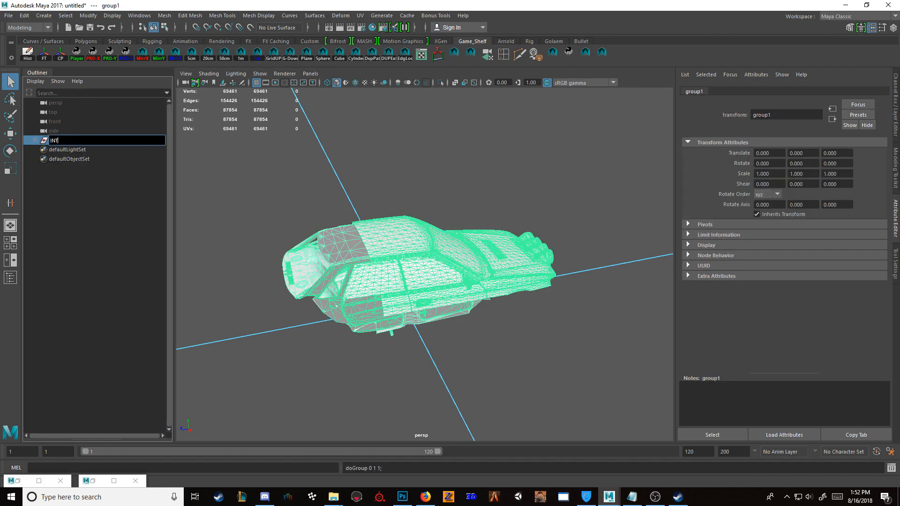
key("Return")
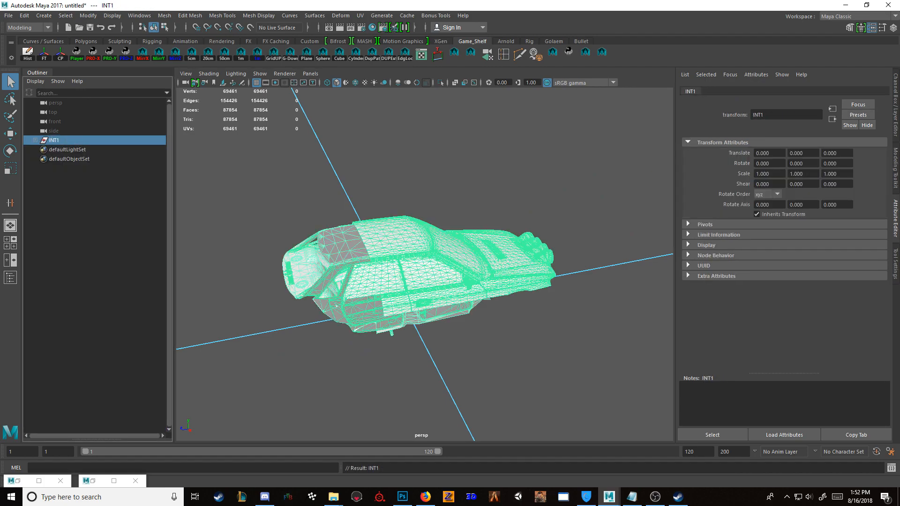
Step: Import the BODY OBJ file from the Model folder into the Maya scene
left_click(334, 497)
left_click(307, 455)
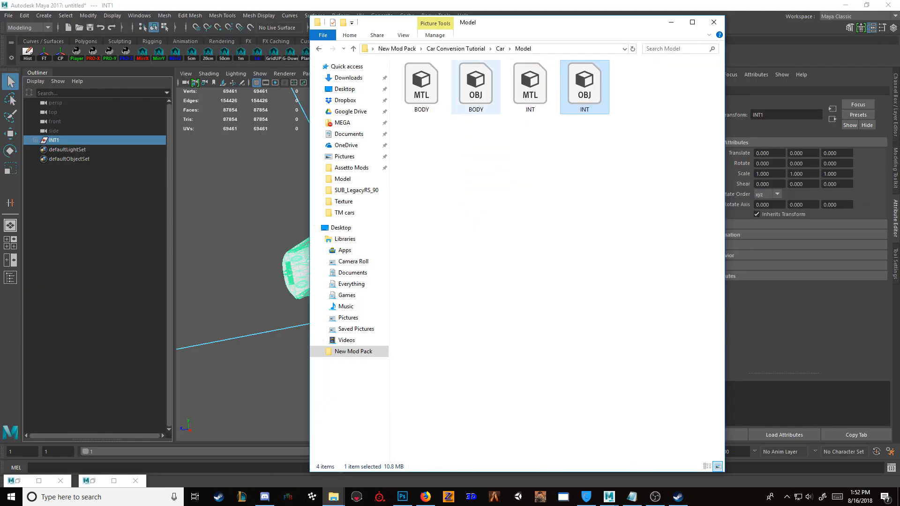
left_click_drag(476, 86, 272, 155)
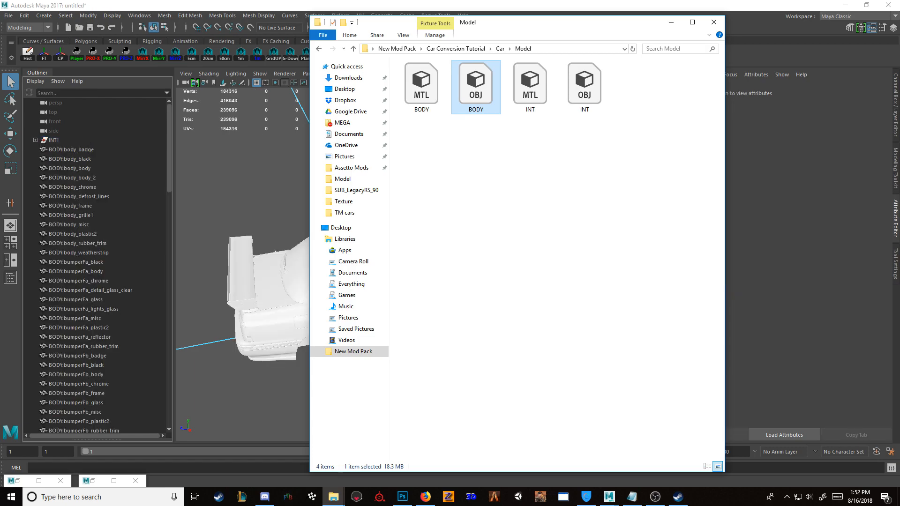
Step: Group all BODY meshes under the name BODY1, and combine INT1 and BODY1 in one parent group
left_click(70, 150)
left_click_drag(169, 150, 169, 385)
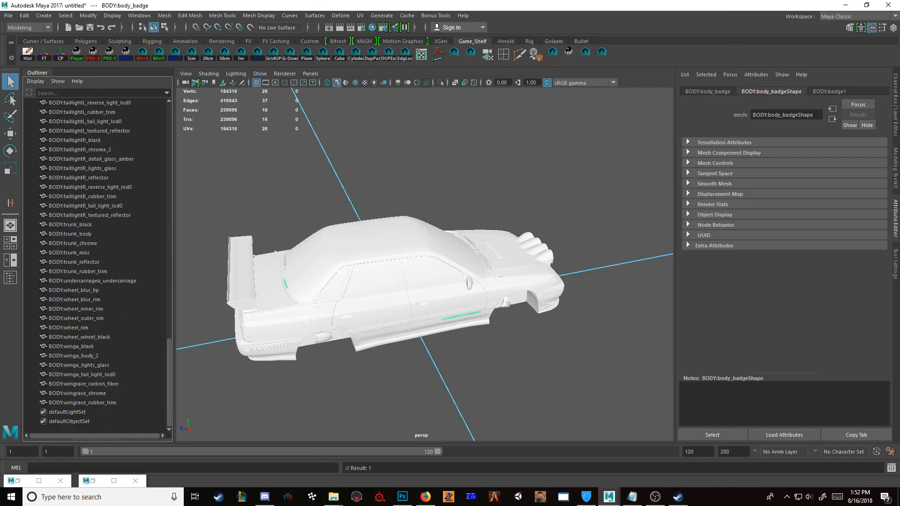
left_click(82, 403, "shift")
key("ctrl+g")
double_click(59, 150)
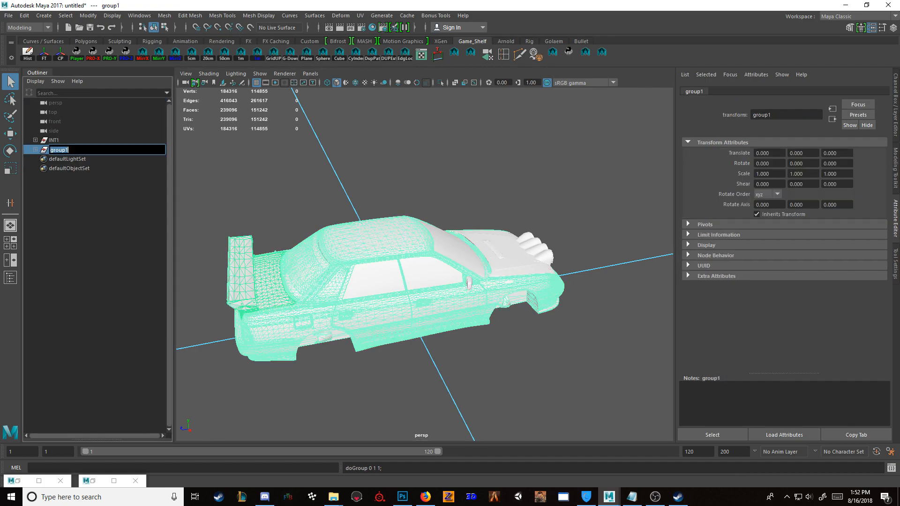
type("BODY1")
key("Return")
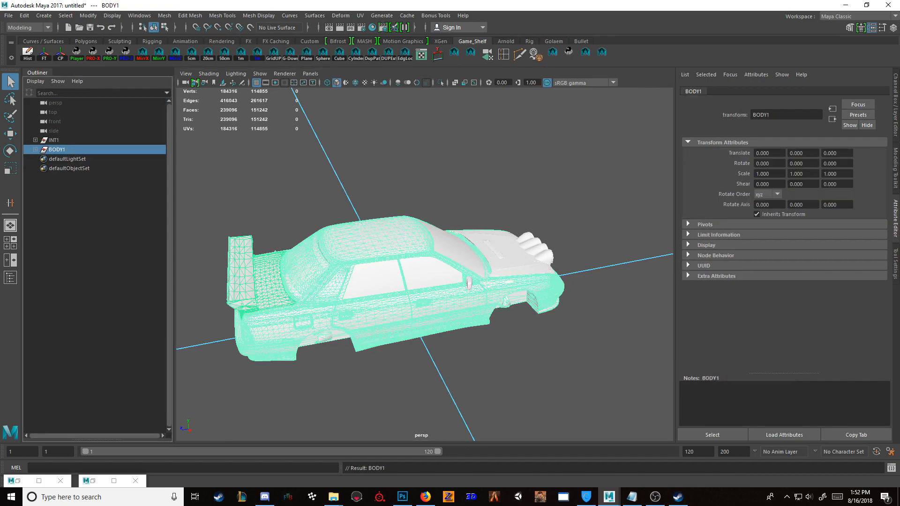
left_click(57, 140, "shift")
key("ctrl+g")
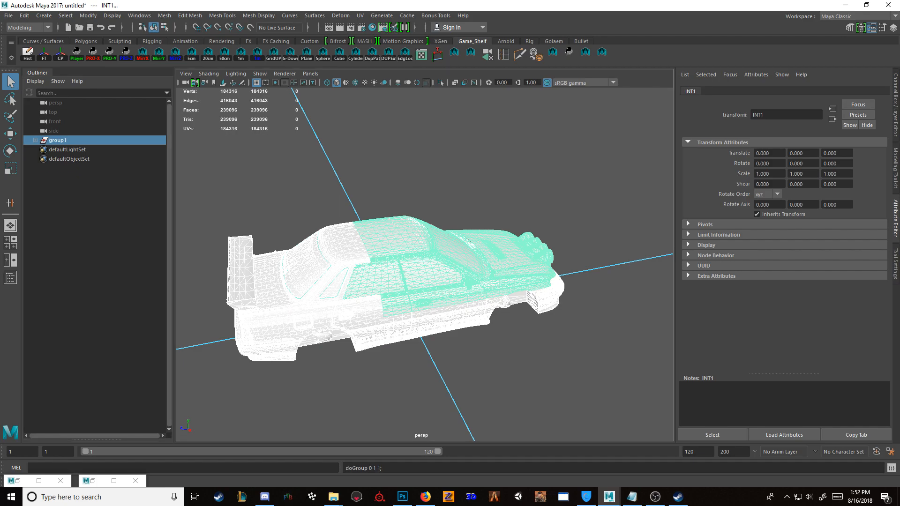
Step: Delete the stray wheel meshes, including BODY:wheel_blur_rim, located at the origin beneath the car
left_click_drag(431, 291, 605, 197, "alt")
scroll(403, 239, "up", 4)
left_click(424, 325)
key("space")
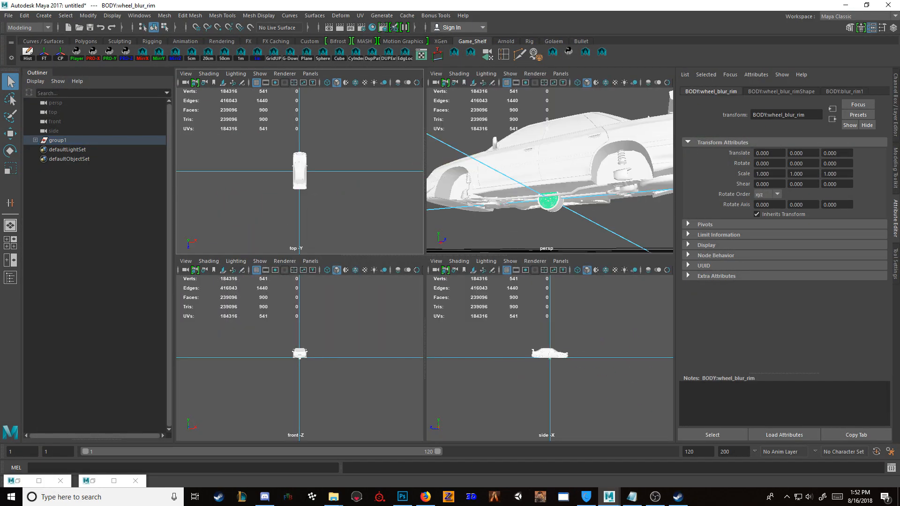
key("space")
key("f")
left_click_drag(511, 397, 311, 283)
key("Delete")
key("space")
key("space")
Step: Examine the car's underside and the small INT:cagerace_misc piece protruding through the floor, and view the body from outside
scroll(425, 263, "up", 4)
left_click_drag(469, 262, 267, 267, "alt")
scroll(425, 264, "down", 1)
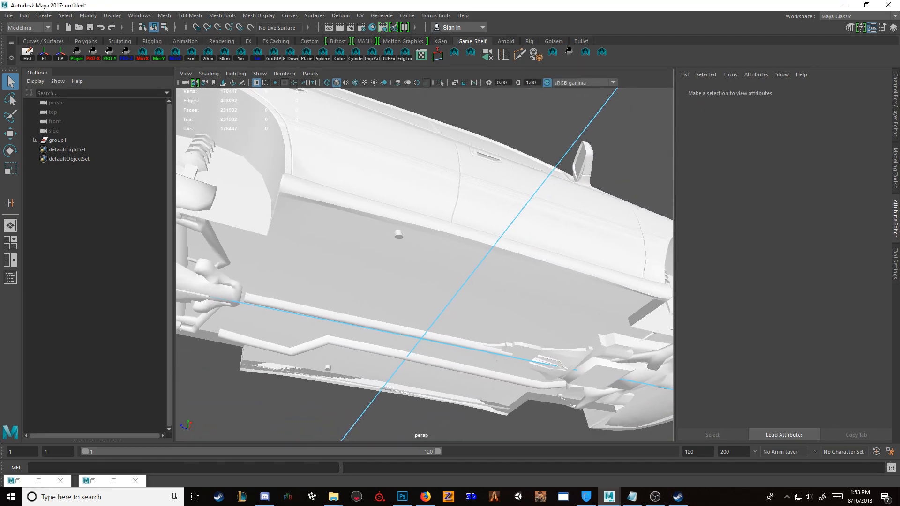
left_click(398, 235)
left_click_drag(399, 236, 401, 267, "alt")
key("f")
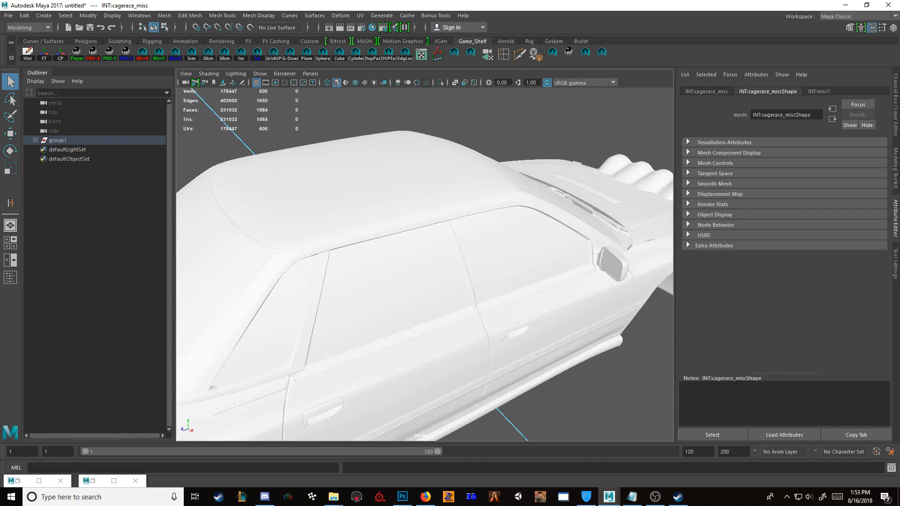
scroll(425, 264, "down", 10)
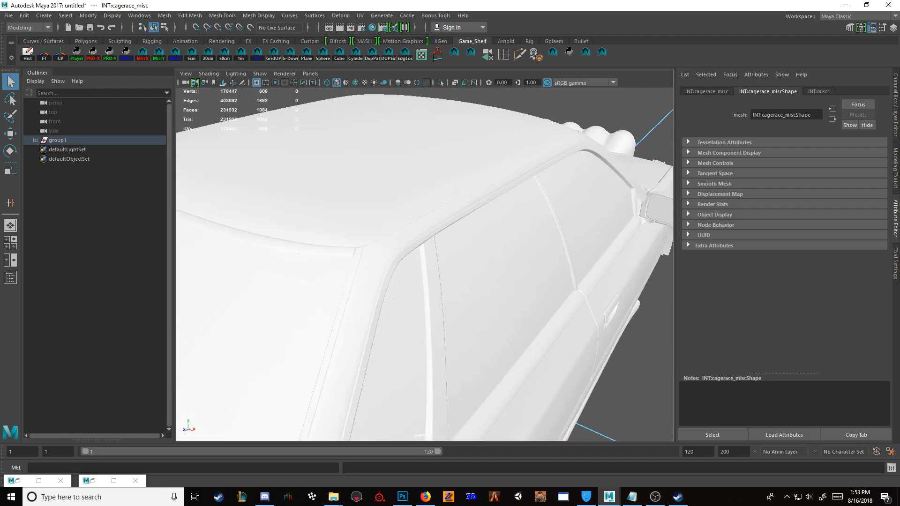
left_click(493, 370)
left_click_drag(493, 370, 431, 333, "alt")
scroll(425, 264, "down", 1)
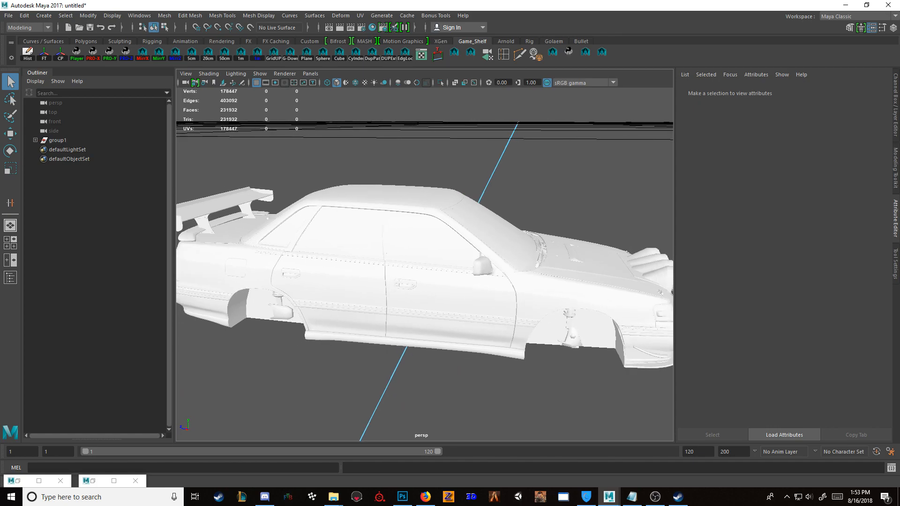
Step: Expand the parent group and examine the INT1 group in isolation, returning to the full car view
left_click(35, 141)
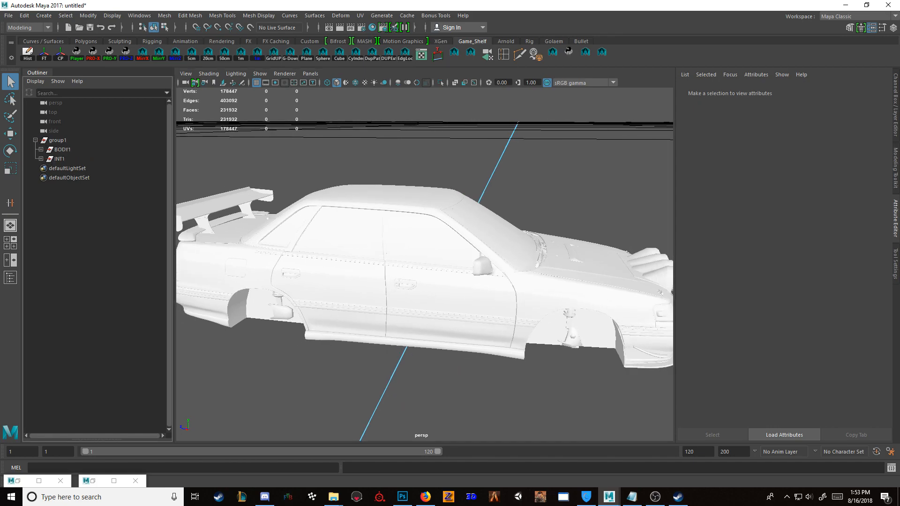
left_click(59, 159)
key("ctrl+1")
left_click_drag(398, 281, 420, 278, "alt")
key("ctrl+1")
scroll(425, 264, "up", 3)
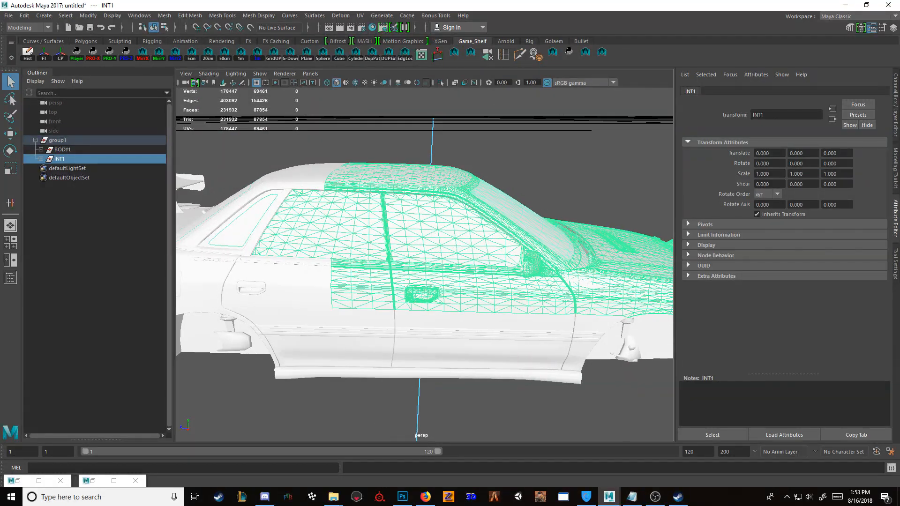
Step: Isolate the INT1 group and delete its INT:a_pillar_body mesh covering the roof, doors and fender
key("ctrl+1")
left_click(459, 295)
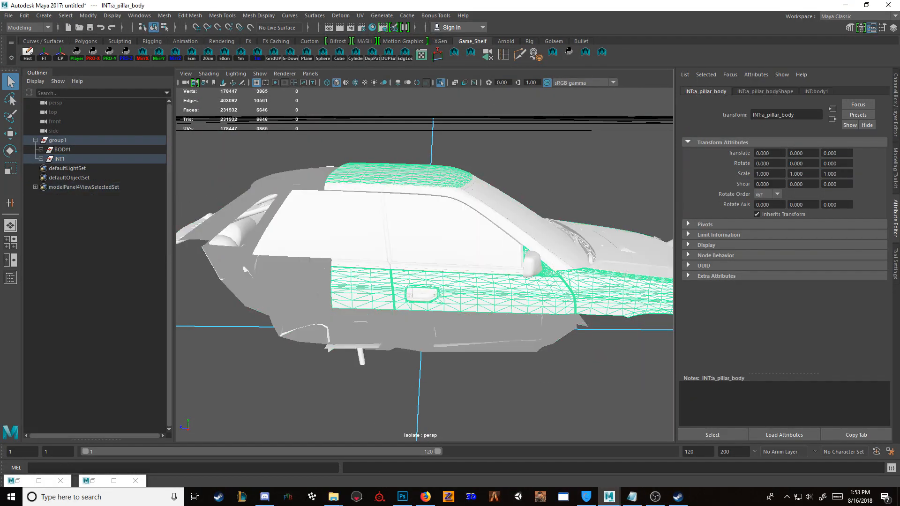
key("Delete")
left_click_drag(422, 281, 312, 275, "alt")
key("ctrl+1")
key("ctrl+1")
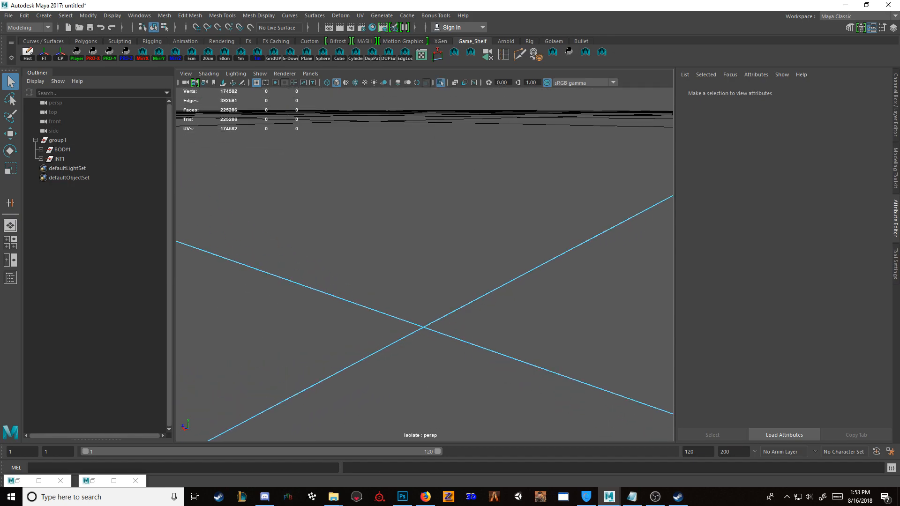
Step: Hide the INT1 group to check the BODY1 meshes alone, and show it again
left_click(60, 158)
key("ctrl+1")
left_click_drag(399, 281, 414, 277, "alt")
key("ctrl+1")
key("ctrl+1")
key("ctrl+h")
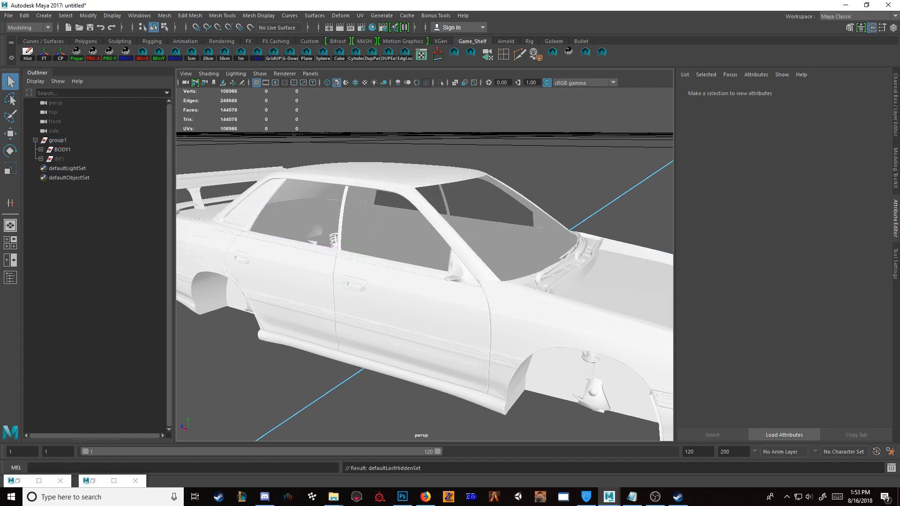
left_click(60, 159)
key("ctrl+1")
key("ctrl+1")
left_click(59, 159)
key("shift+h")
Step: Try deleting the BODY:body_chrome mesh with the door handles and side trim
left_click(354, 285)
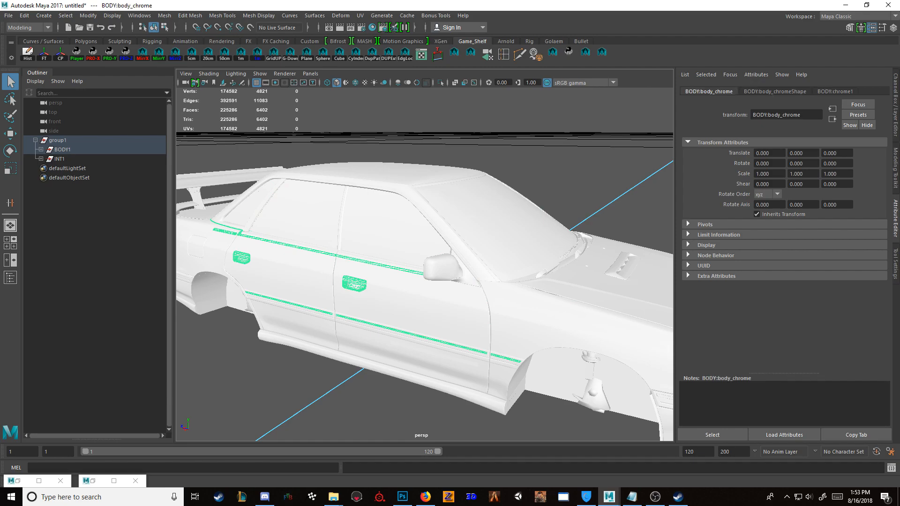
key("Delete")
left_click_drag(356, 284, 337, 284, "alt")
key("ctrl+1")
key("ctrl+1")
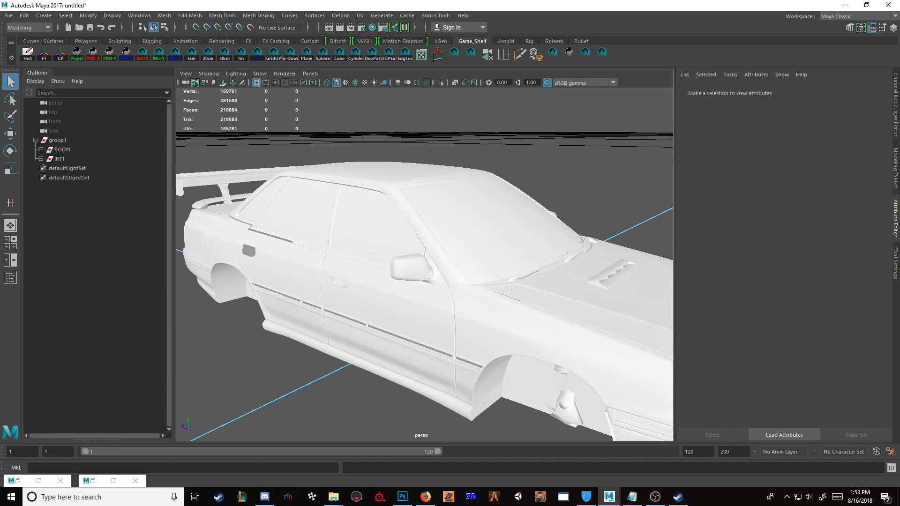
Step: Undo the deletion of the BODY:body_chrome mesh
key("ctrl+z")
key("ctrl+z")
key("ctrl+z")
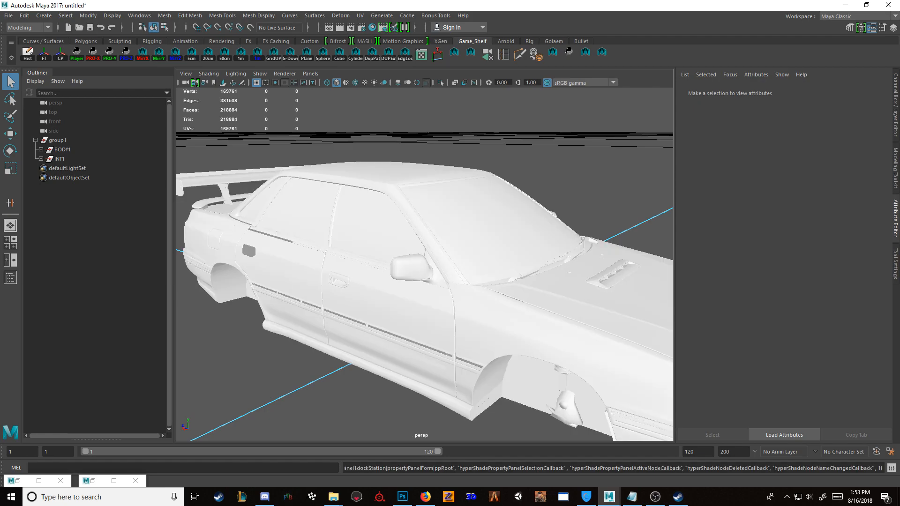
key("ctrl+z")
key("ctrl+z")
Step: Check which exterior parts the INT1 group covers, and hide the group to compare it with the bare body
left_click_drag(337, 283, 394, 295, "alt")
left_click(60, 159)
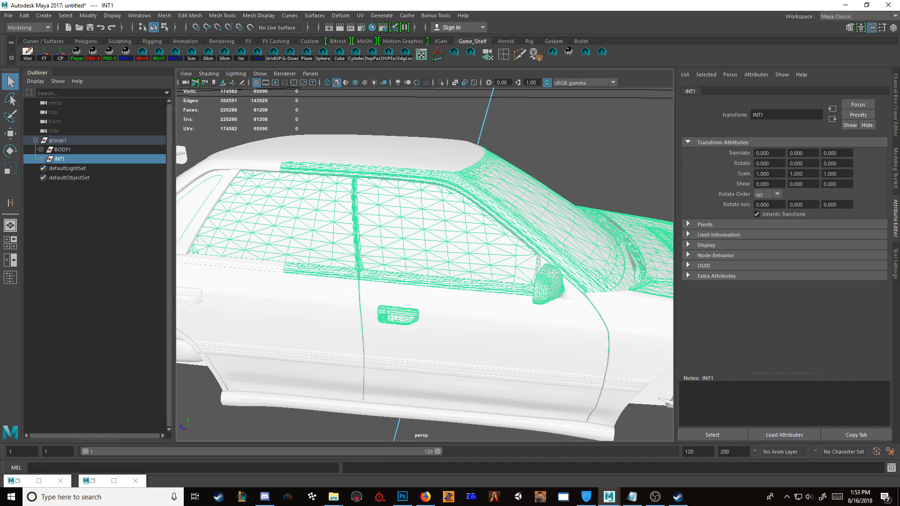
scroll(425, 264, "down", 5)
left_click_drag(469, 281, 375, 262, "alt")
scroll(425, 265, "down", 3)
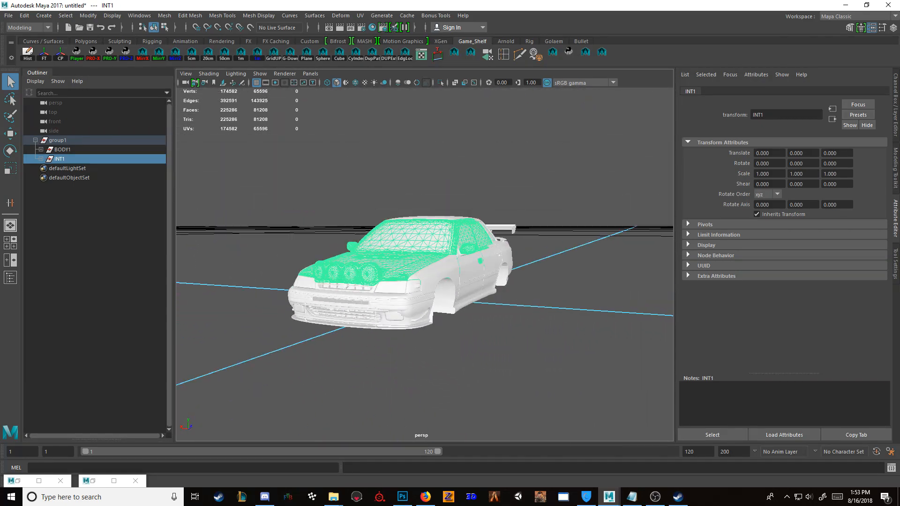
scroll(425, 264, "up", 5)
left_click_drag(446, 272, 446, 291, "alt")
key("ctrl+h")
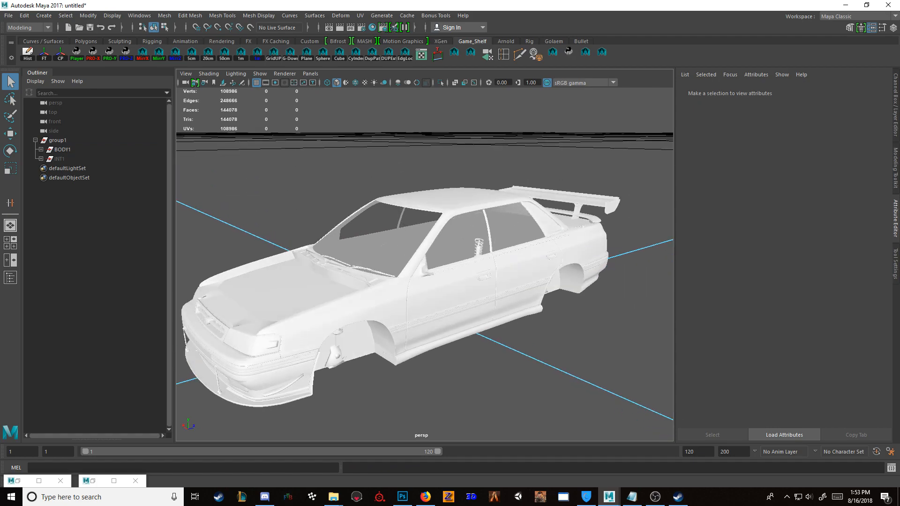
Step: Show the INT1 group again and isolate it, turning the view to its hood area
left_click(59, 159)
key("shift+h")
key("ctrl+1")
left_click_drag(422, 263, 520, 291, "alt")
scroll(425, 264, "up", 5)
scroll(424, 265, "down", 5)
left_click_drag(398, 272, 516, 276, "alt")
Step: Remove the unneeded outer meshes on the hood of the isolated INT1 group
left_click(562, 272)
key("f")
key("Delete")
left_click(441, 291)
key("Delete")
left_click(441, 291)
key("ctrl+h")
Step: Remove the round lamp meshes mounted at the front of the INT1 hood
left_click(544, 340)
key("ctrl+h")
left_click(544, 340)
key("ctrl+h")
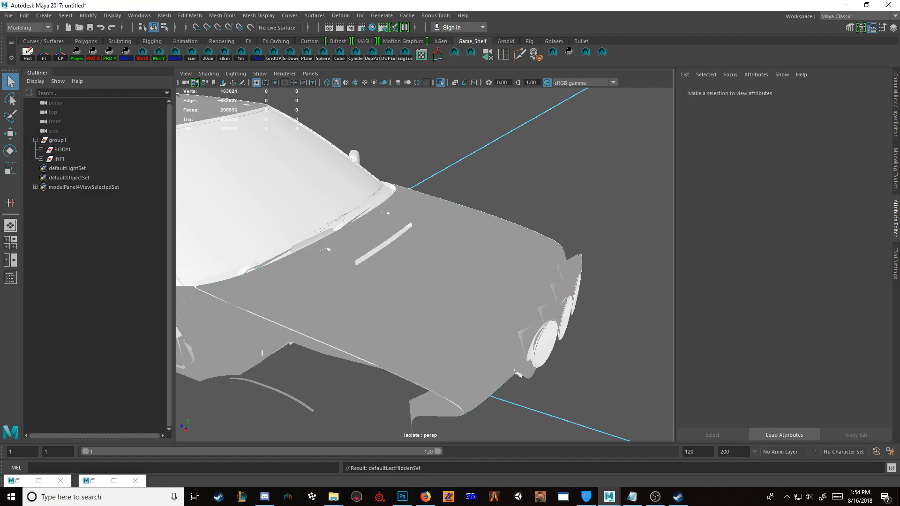
left_click(544, 343)
key("Delete")
left_click(545, 343)
key("Delete")
left_click(544, 343)
key("ctrl+h")
Step: Hide the right side mirror meshes of the INT1 group, including INT:mirrorR_mirrorRight
left_click_drag(544, 343, 539, 319, "alt")
left_click(492, 324)
scroll(493, 323, "down", 4)
left_click(309, 255)
key("f")
key("ctrl+h")
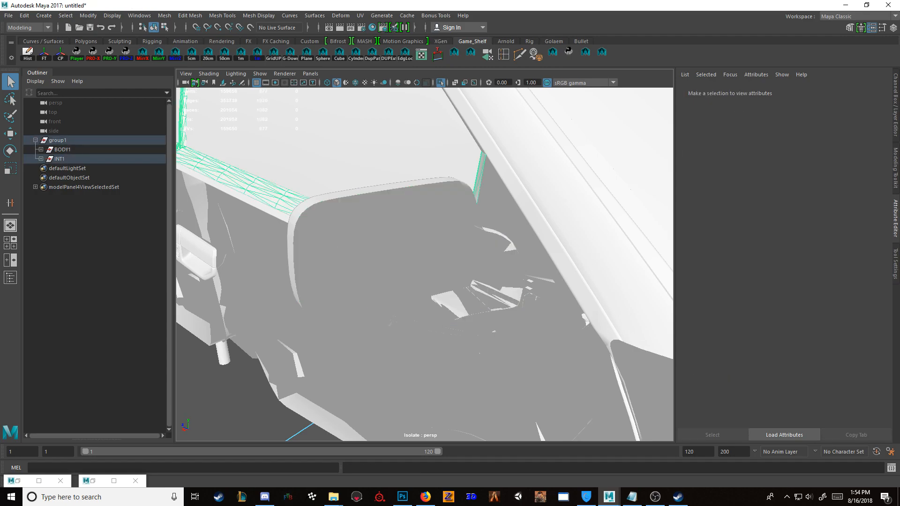
key("ctrl+z")
key("ctrl+z")
left_click_drag(347, 281, 586, 276, "alt")
left_click_drag(574, 171, 535, 206)
key("h")
scroll(425, 264, "down", 8)
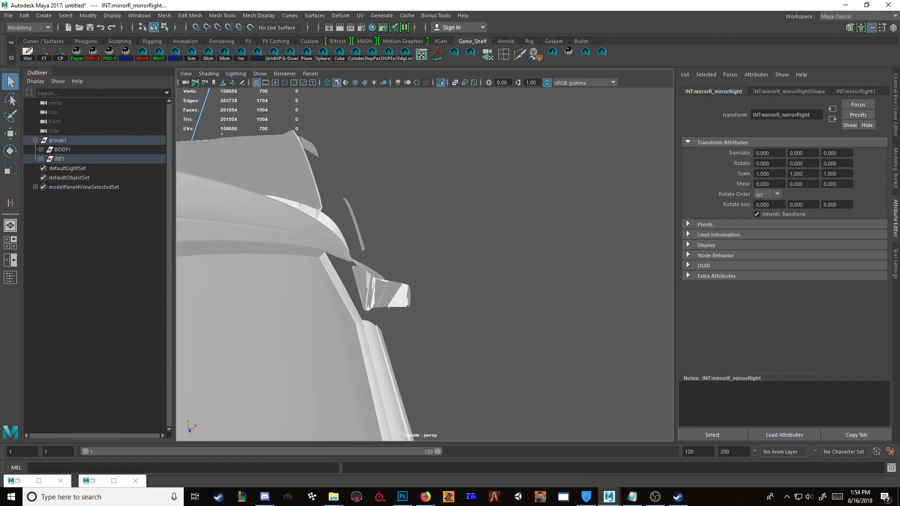
Step: Hide the left side mirror meshes one by one, starting with INT:mirrorL_body_2 and ending with the mirror's mount
left_click_drag(422, 277, 553, 276, "alt")
scroll(425, 264, "down", 4)
left_click(285, 345)
key("f")
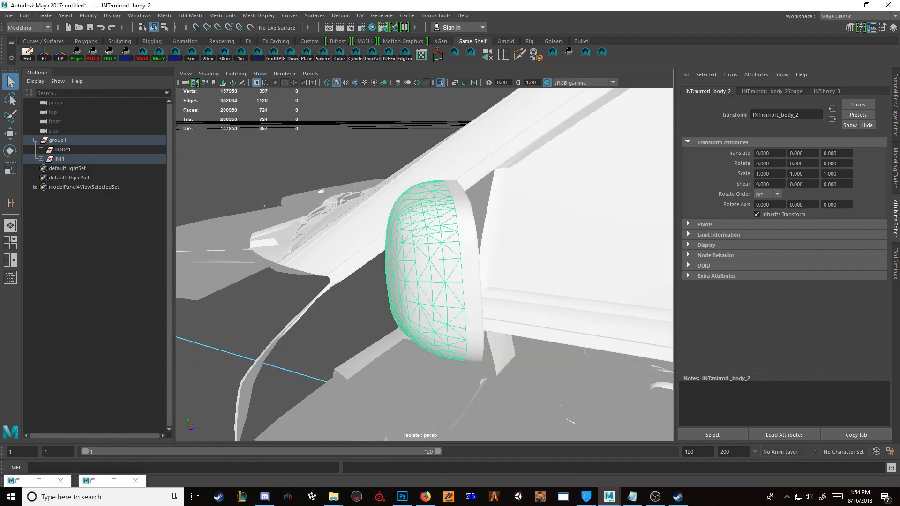
left_click_drag(431, 277, 384, 277, "alt")
scroll(425, 264, "down", 6)
key("ctrl+h")
left_click(432, 266)
key("ctrl+h")
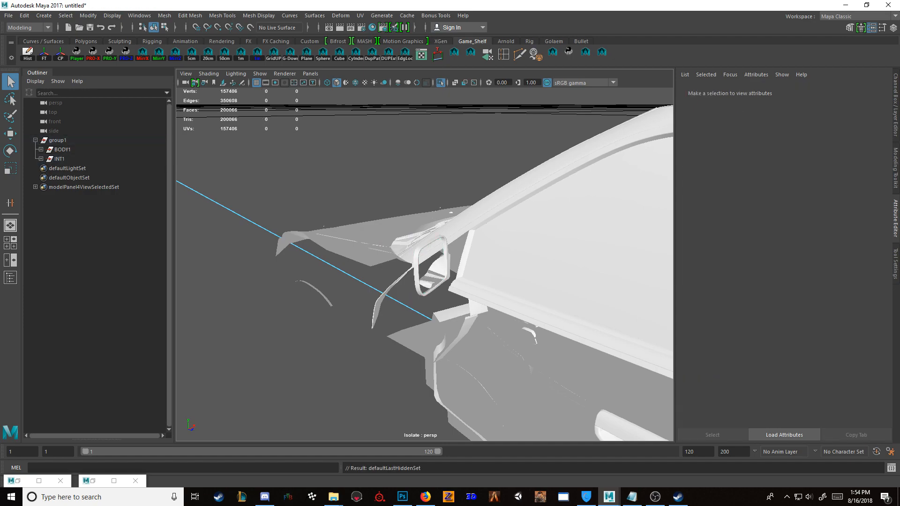
left_click(429, 272)
key("ctrl+h")
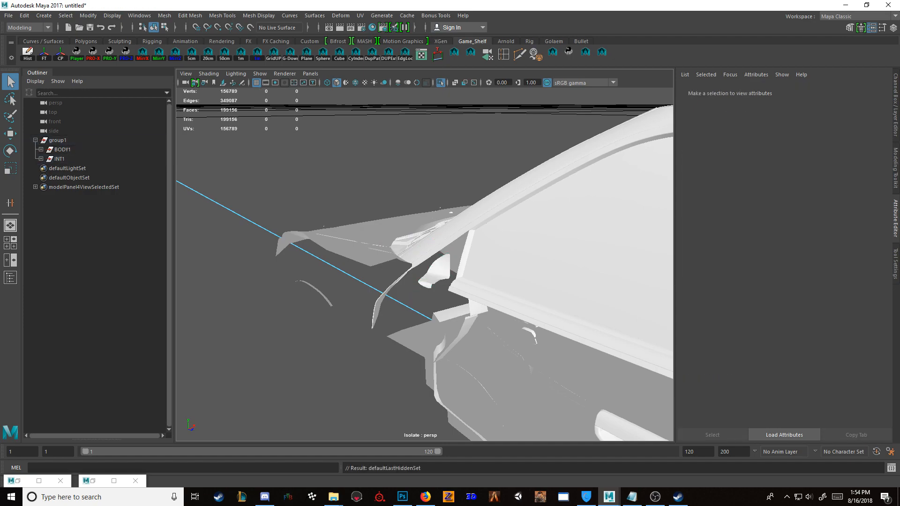
left_click(438, 271)
key("ctrl+h")
Step: Hide the left front window INT:glassLF_window and the left rear window
left_click_drag(439, 270, 558, 255, "alt")
scroll(422, 272, "down", 6)
left_click(488, 251)
key("f")
scroll(558, 256, "down", 3)
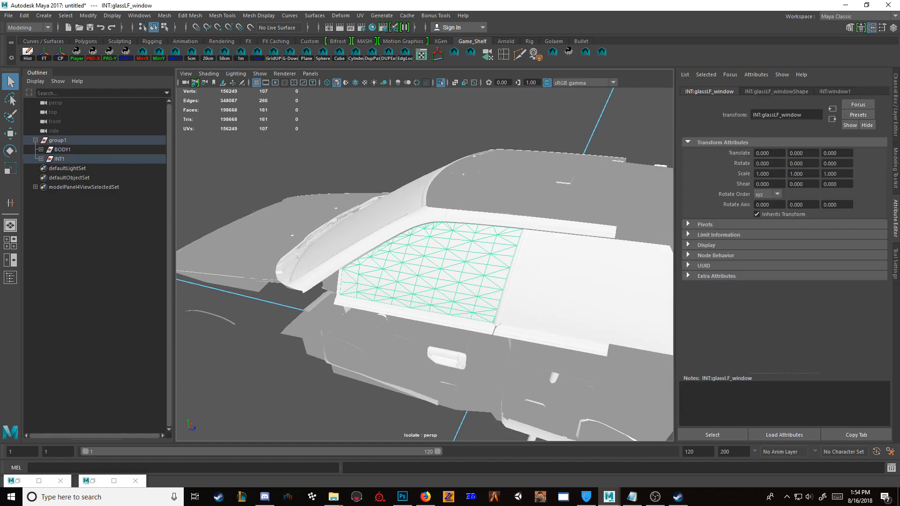
key("ctrl+h")
left_click(576, 286)
key("ctrl+h")
Step: Hide the windshield INT:glassF_window and the two right side windows
left_click_drag(469, 262, 544, 290, "alt")
left_click(309, 281)
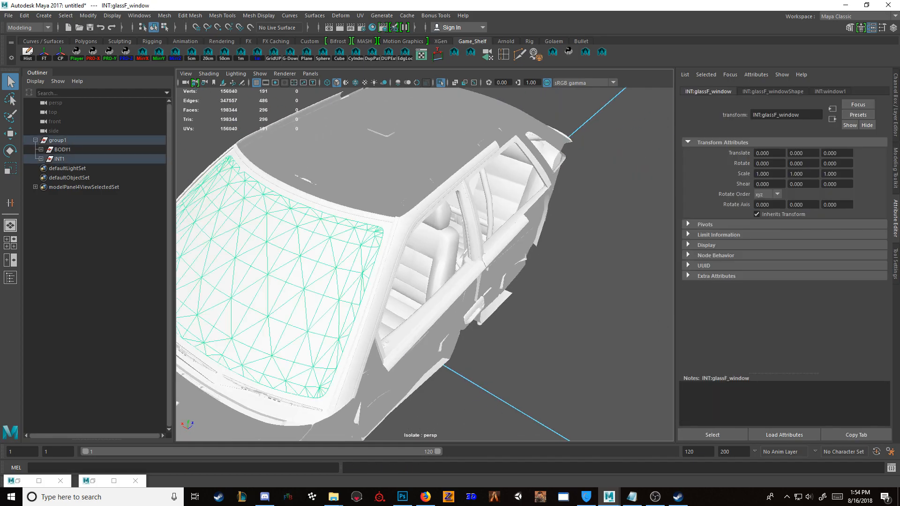
key("ctrl+h")
left_click_drag(318, 282, 450, 253, "alt")
left_click(436, 317)
key("ctrl+h")
left_click(300, 311)
key("ctrl+h")
Step: Select all remaining INT meshes and assign them a new Blinn material named INT2
scroll(328, 305, "down", 4)
left_click_drag(328, 305, 305, 297, "alt")
scroll(304, 297, "down", 3)
scroll(304, 298, "down", 1)
left_click_drag(218, 208, 673, 417)
scroll(422, 300, "up", 3)
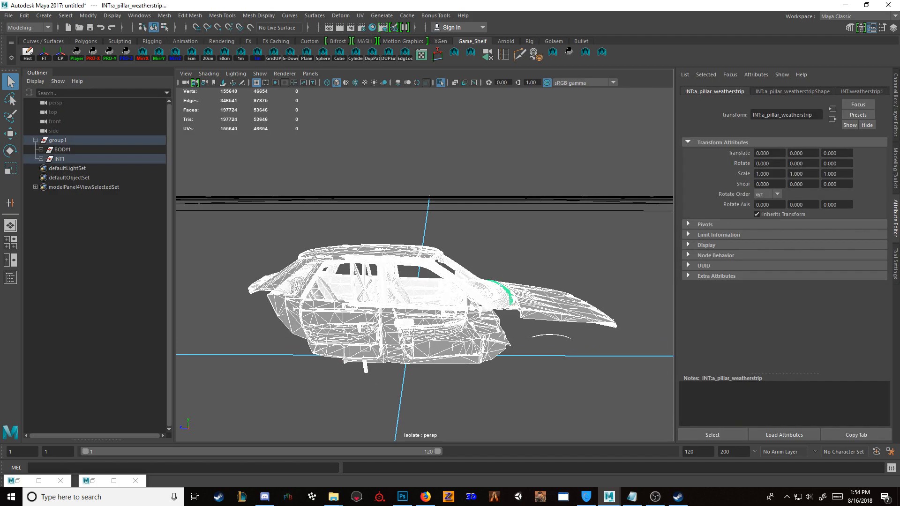
right_click_drag(432, 211, 429, 229)
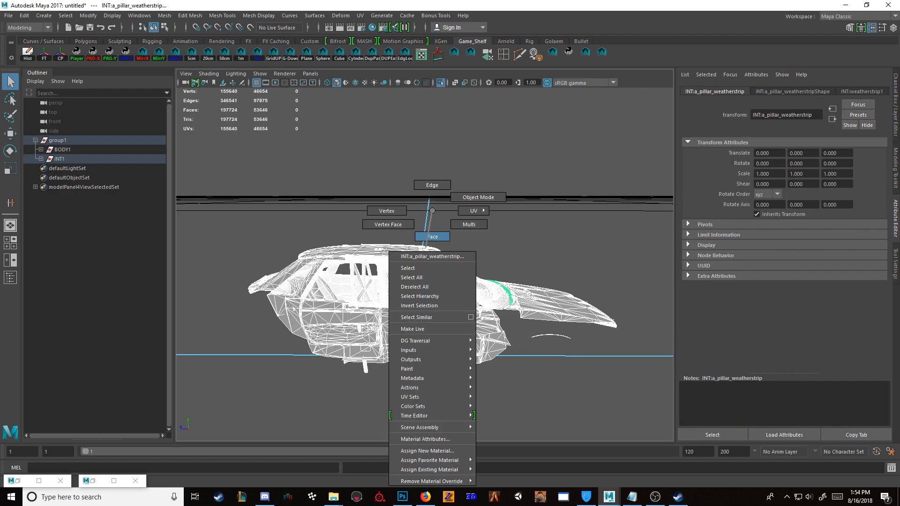
right_click_drag(422, 360, 424, 451)
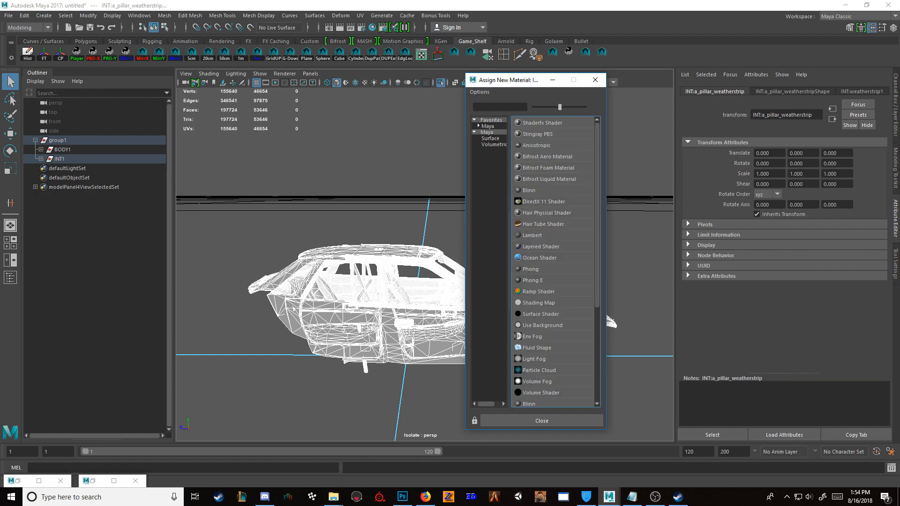
left_click(529, 190)
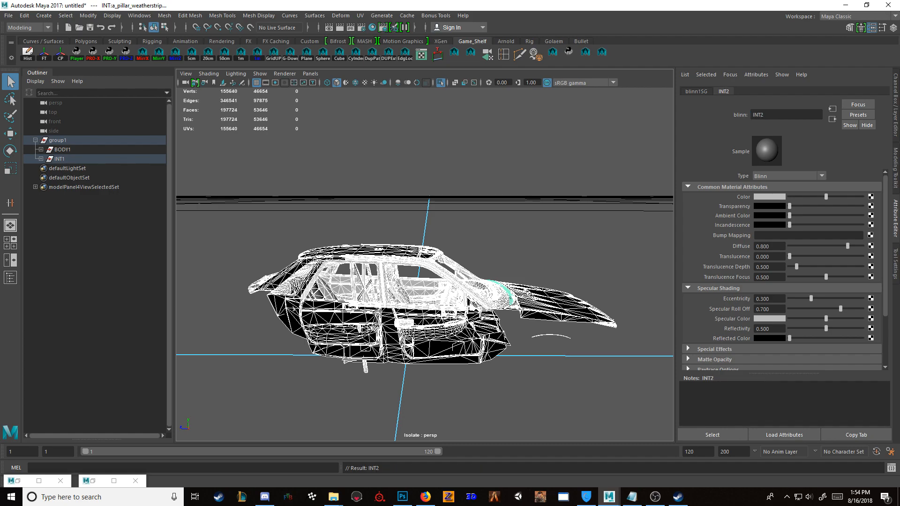
Step: Connect a file texture to the INT2 color and load interior_lod0.png from the Texture folder
left_click(871, 197)
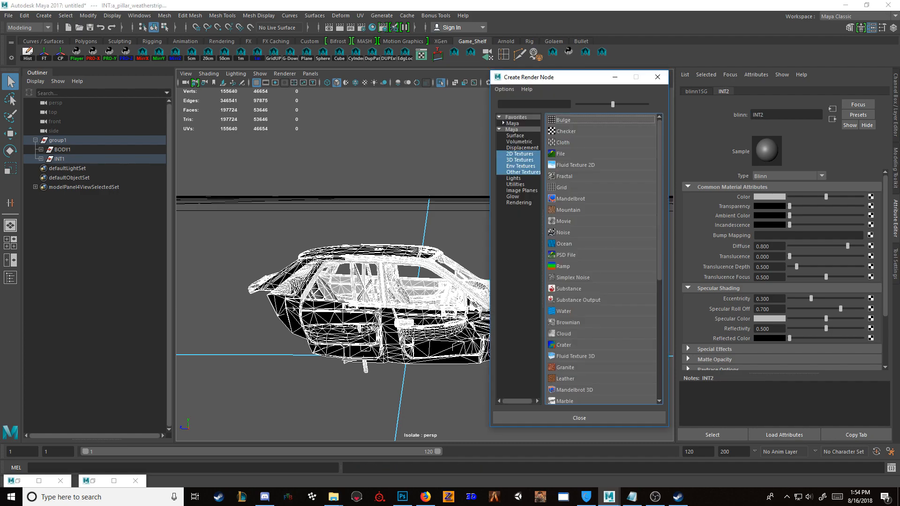
left_click(561, 154)
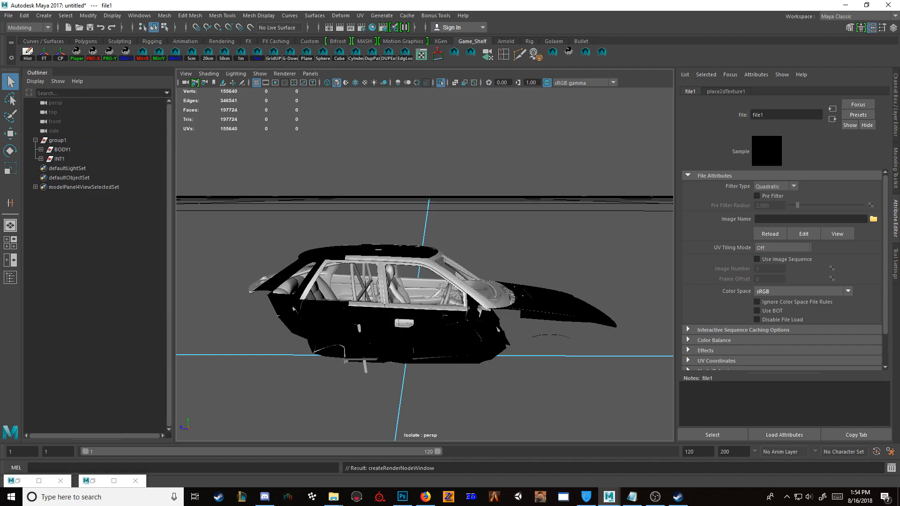
left_click(873, 219)
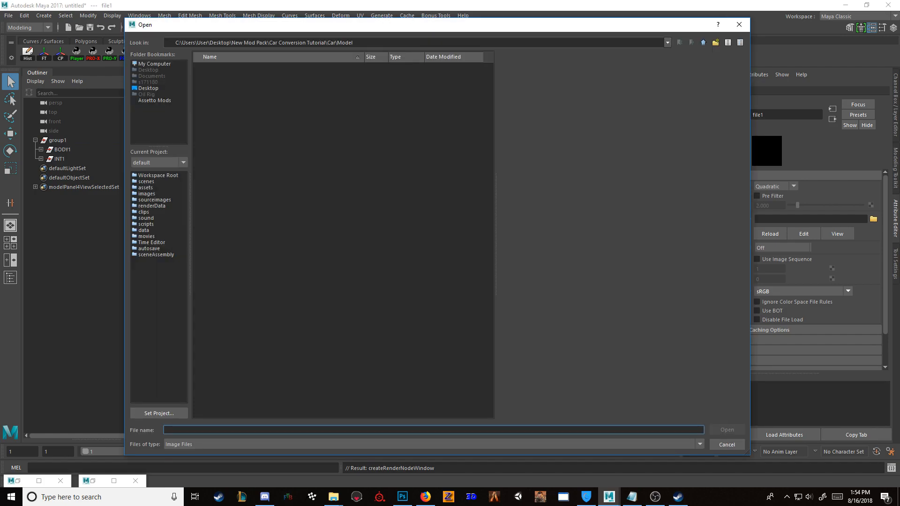
left_click(219, 96)
double_click(210, 83)
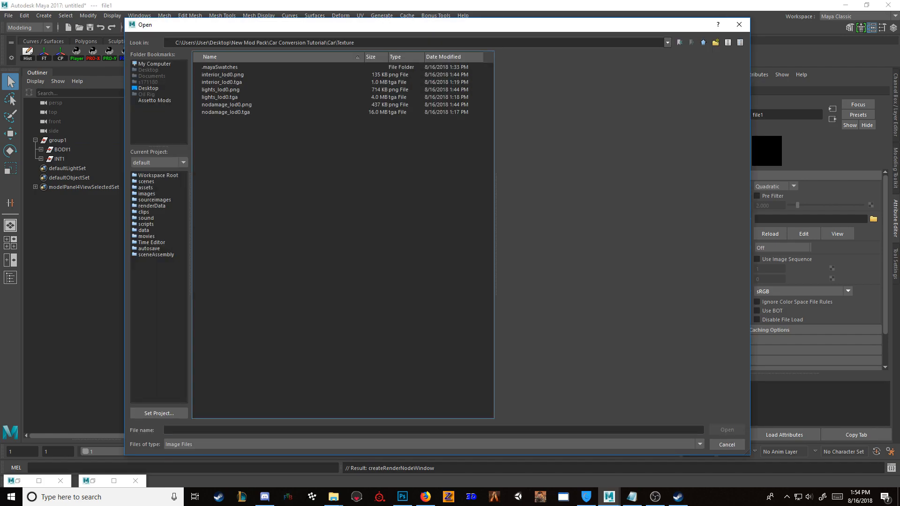
left_click(222, 75)
key("Return")
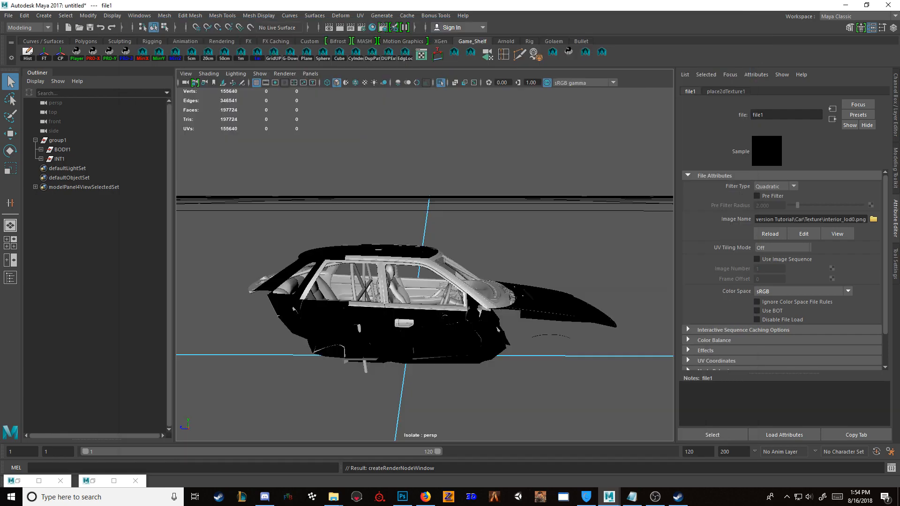
Step: Turn on textured display in the viewport and leave isolation to show the whole car
left_click_drag(422, 286, 445, 288, "alt")
scroll(424, 291, "up", 6)
left_click(507, 328)
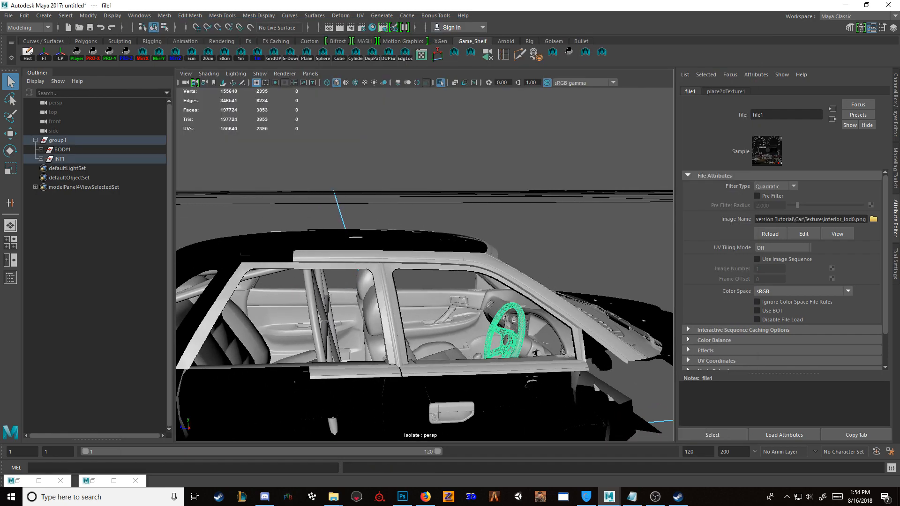
key("ctrl+1")
left_click(539, 164)
key("ctrl+1")
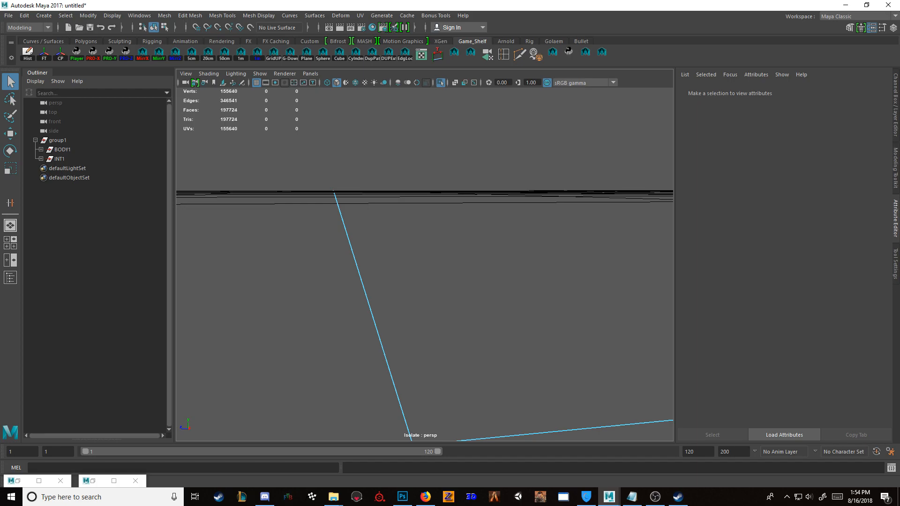
key("ctrl+1")
left_click(498, 323)
left_click(520, 318)
key("ctrl+1")
left_click(553, 263)
key("6")
key("ctrl+1")
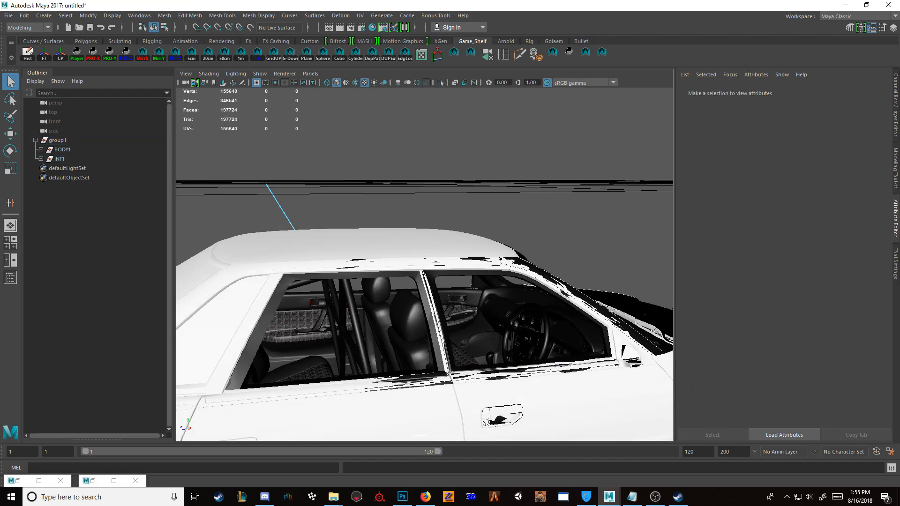
Step: Isolate the INT1 group and examine the textured cabin, including the dashboard, shifter and seats
left_click(59, 159)
key("f")
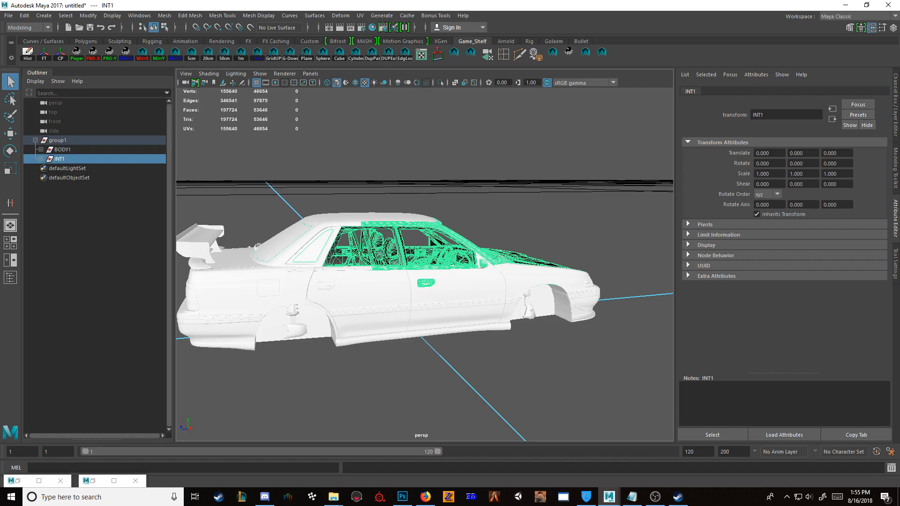
left_click_drag(403, 281, 428, 290, "alt")
key("ctrl+1")
left_click(525, 337)
scroll(425, 264, "up", 6)
left_click_drag(403, 263, 506, 265, "alt")
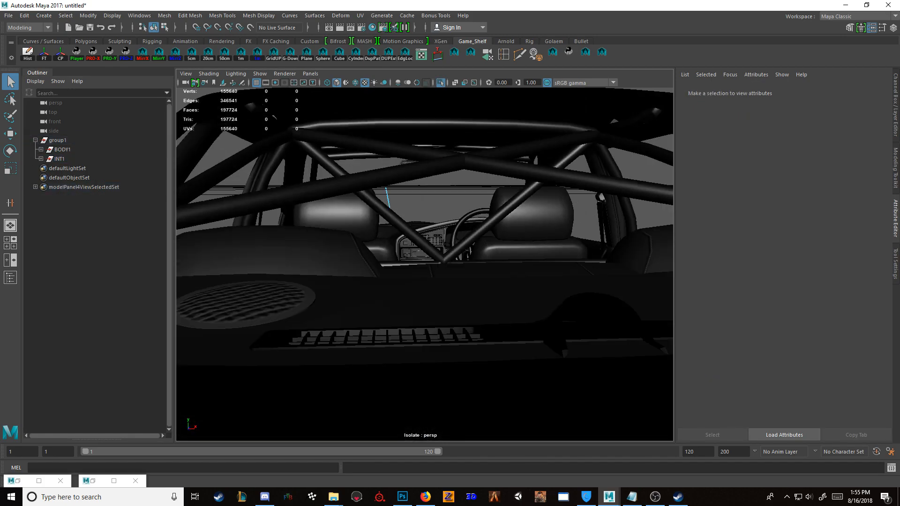
scroll(424, 264, "up", 5)
left_click_drag(424, 264, 525, 310, "alt")
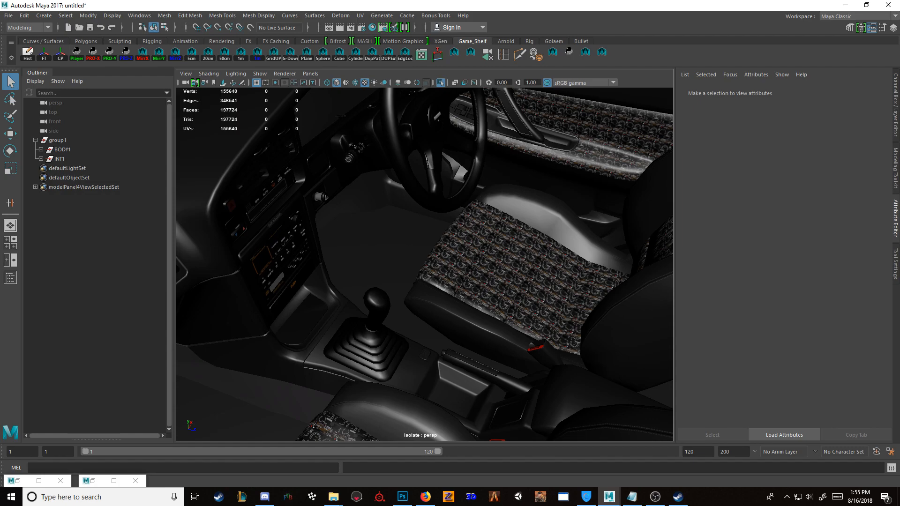
Step: Assign a new near-black Blinn material named BLACK to the driver seat's patterned meshes, including INT:seatR_wood
left_click(530, 263)
key("f")
left_click_drag(529, 262, 614, 269, "alt")
left_click_drag(389, 254, 486, 207, "alt")
right_click(486, 207)
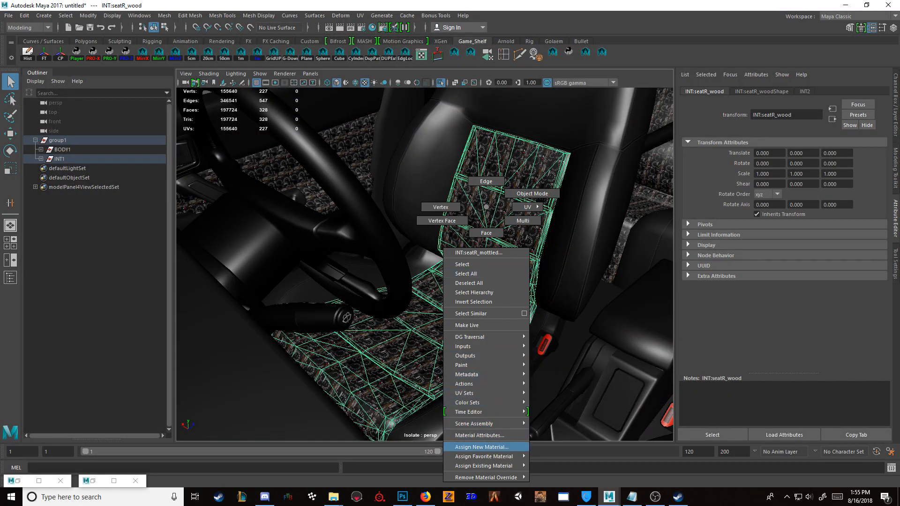
left_click(481, 447)
left_click(529, 189)
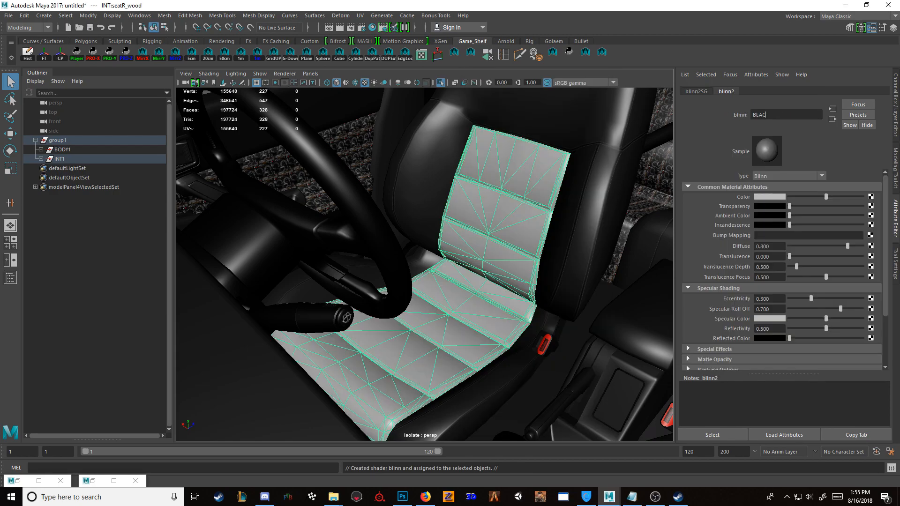
left_click_drag(826, 196, 791, 197)
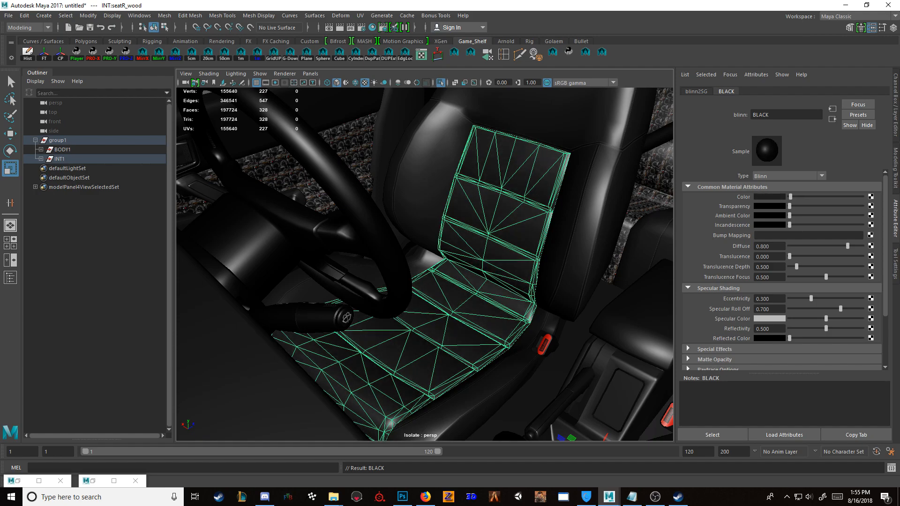
Step: Assign the existing BLACK material to the INT:interior_wood mesh through the Hypershade
left_click(649, 184)
left_click(93, 481)
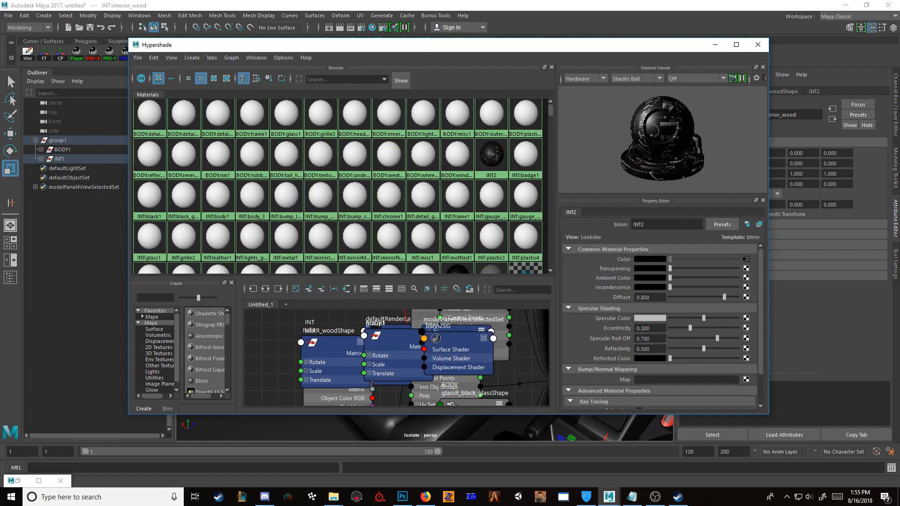
scroll(338, 187, "down", 3)
right_click_drag(461, 208, 462, 182)
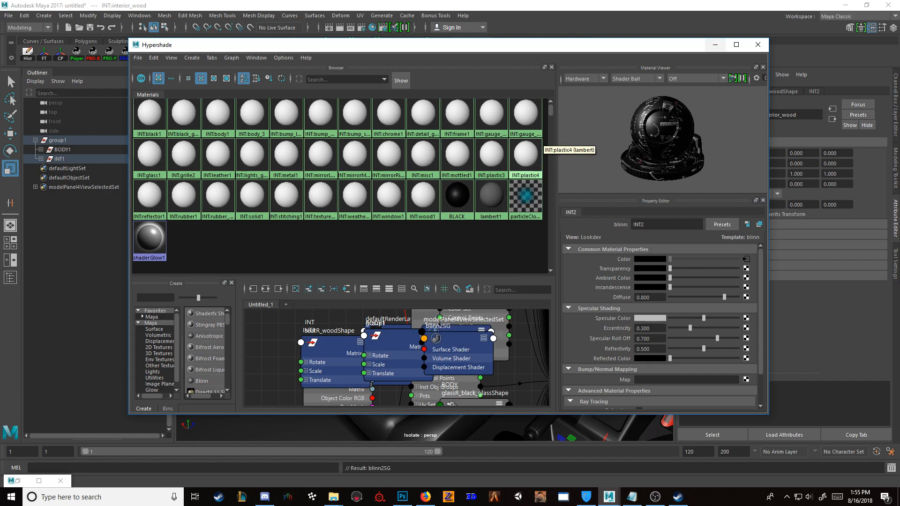
Step: Put the Hypershade away and examine the car around the windshield and cabin
left_click(736, 44)
left_click(867, 6)
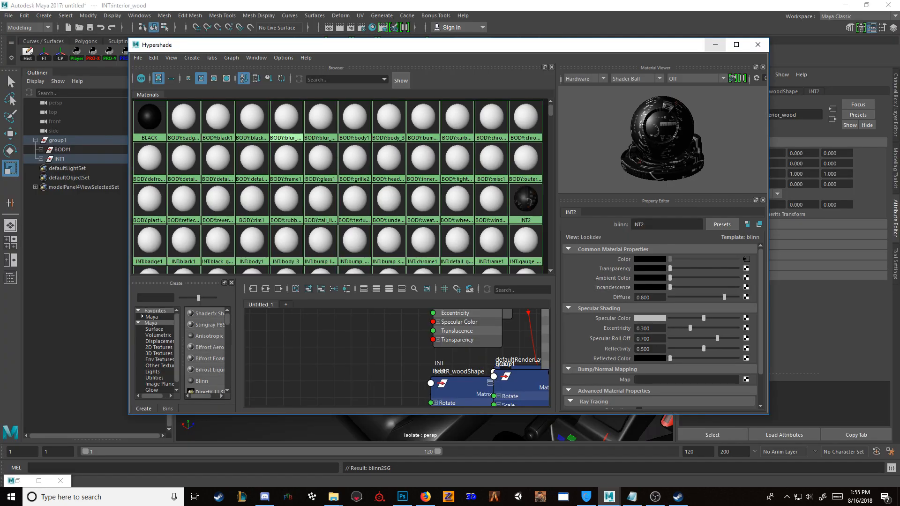
left_click(714, 45)
scroll(424, 264, "up", 3)
scroll(425, 264, "down", 4)
left_click_drag(506, 211, 382, 262, "alt")
left_click(643, 140)
key("f")
key("g")
scroll(425, 265, "down", 3)
scroll(425, 264, "down", 1)
Step: Hide the INT:a_pillar_black_glass and INT:glassF_black_glass meshes around the windshield
left_click(359, 232)
left_click(342, 240)
key("ctrl+1")
key("ctrl+1")
key("ctrl+1")
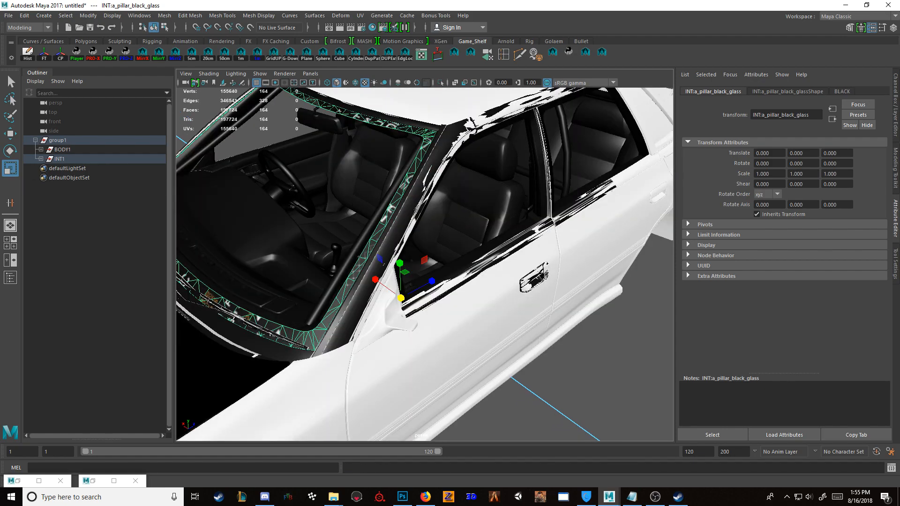
key("ctrl+h")
left_click(365, 257)
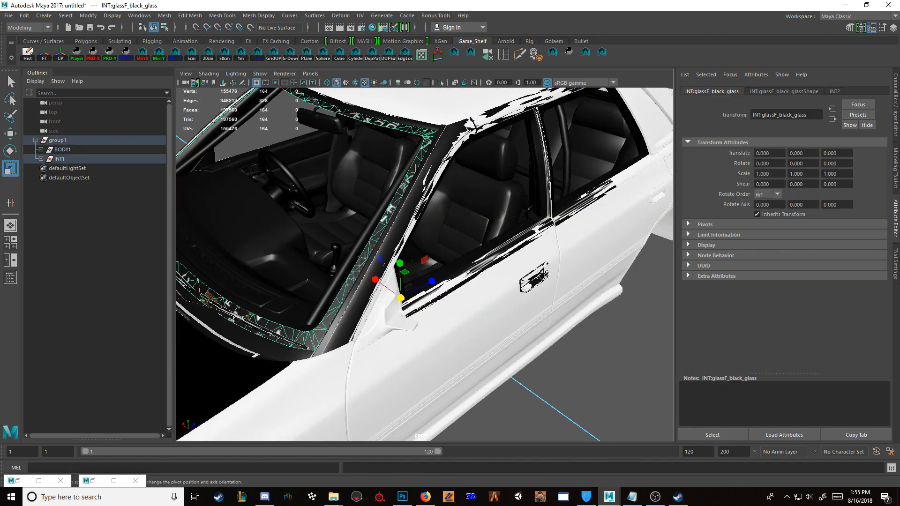
scroll(383, 264, "down", 2)
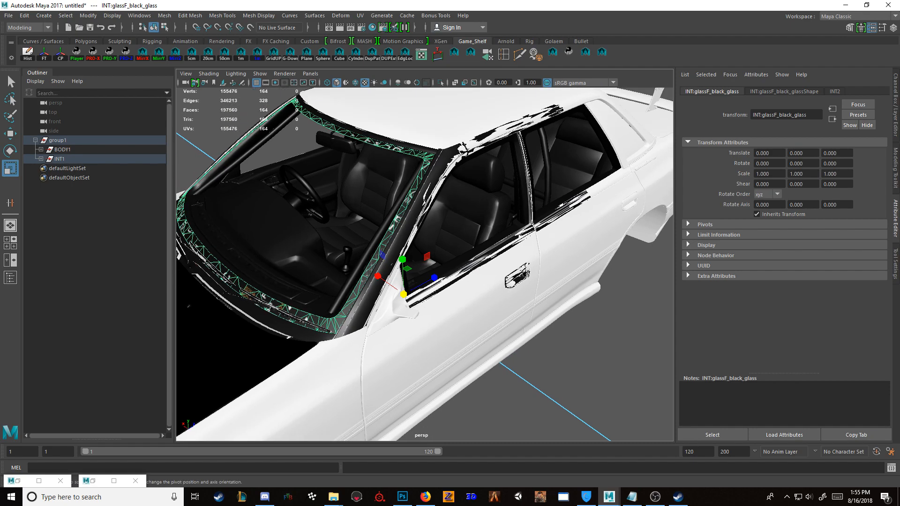
key("ctrl+h")
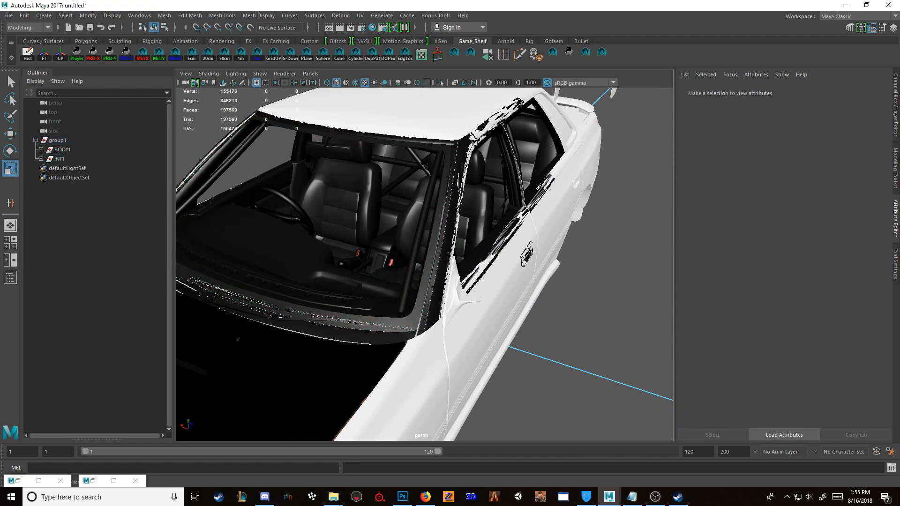
Step: Isolate the INT1 group, hide the mesh covering the A-pillar, and leave isolation
left_click(59, 159)
key("ctrl+1")
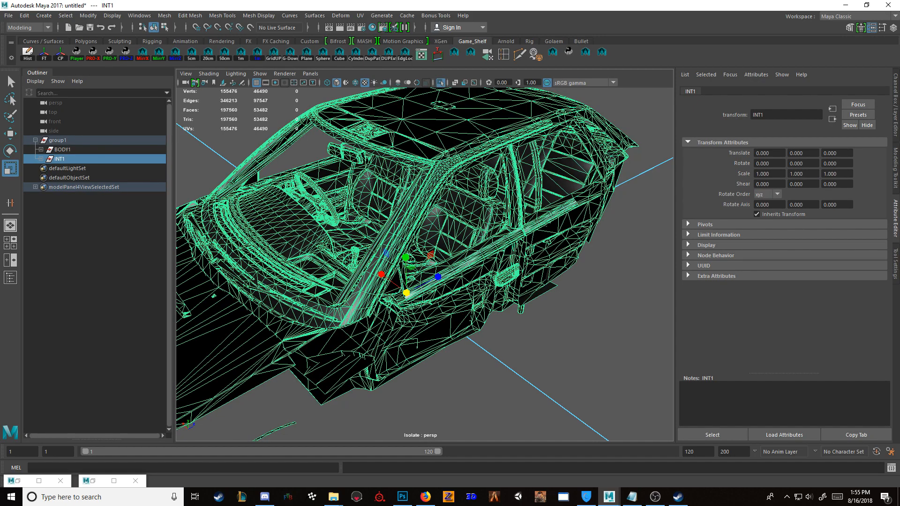
left_click_drag(422, 264, 409, 265, "alt")
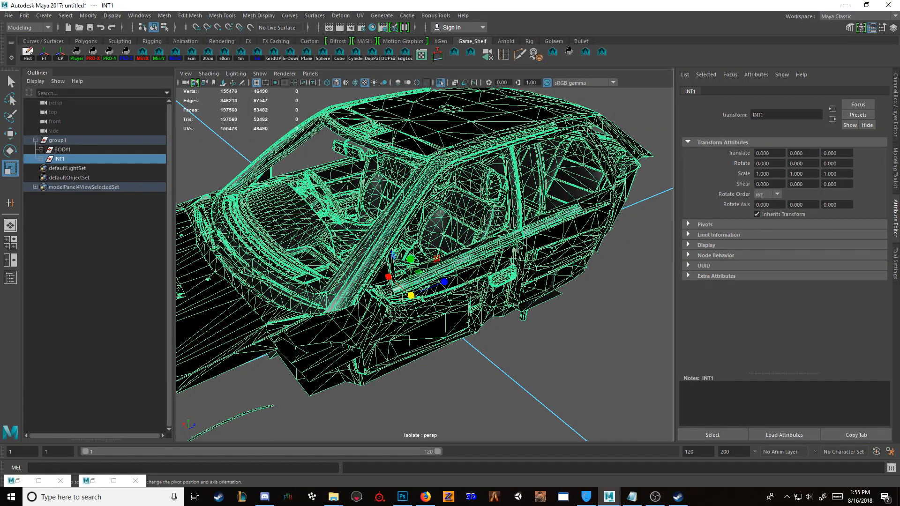
left_click(385, 223)
scroll(399, 244, "down", 2)
key("ctrl+h")
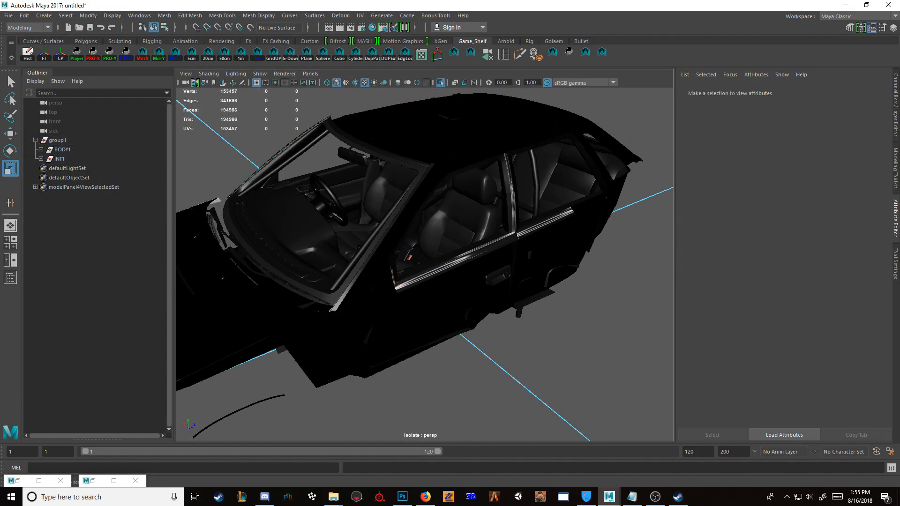
key("ctrl+1")
Step: Inspect the car's exterior and side windows, checking meshes such as INT:a_pillar_rubber_trim and INT:interior_plastic
left_click_drag(398, 263, 438, 265, "alt")
scroll(485, 257, "up", 4)
left_click(539, 237)
left_click_drag(539, 237, 471, 232, "alt")
scroll(508, 231, "down", 6)
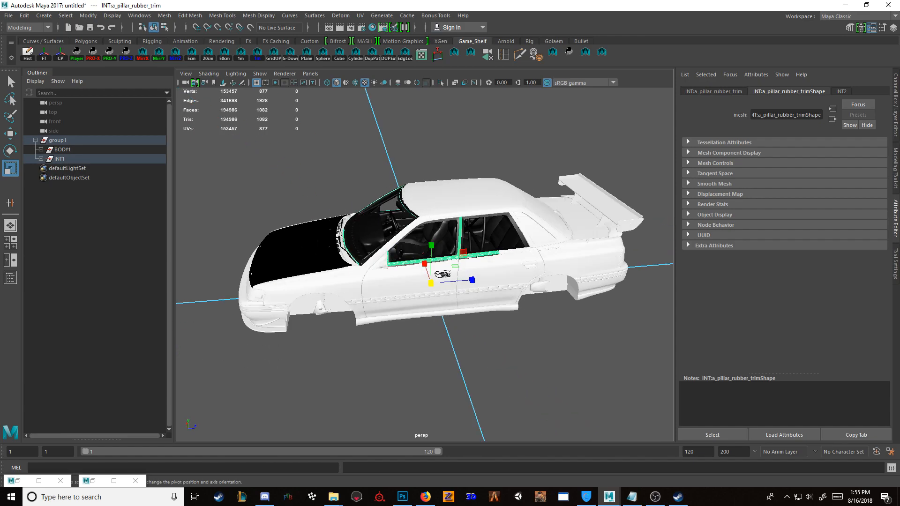
left_click(509, 370)
scroll(509, 370, "up", 5)
left_click_drag(508, 371, 471, 357, "alt")
scroll(502, 347, "up", 5)
scroll(527, 360, "down", 2)
left_click(545, 276)
scroll(545, 276, "down", 8)
left_click(525, 361)
scroll(474, 359, "up", 3)
scroll(462, 361, "up", 4)
left_click(412, 211)
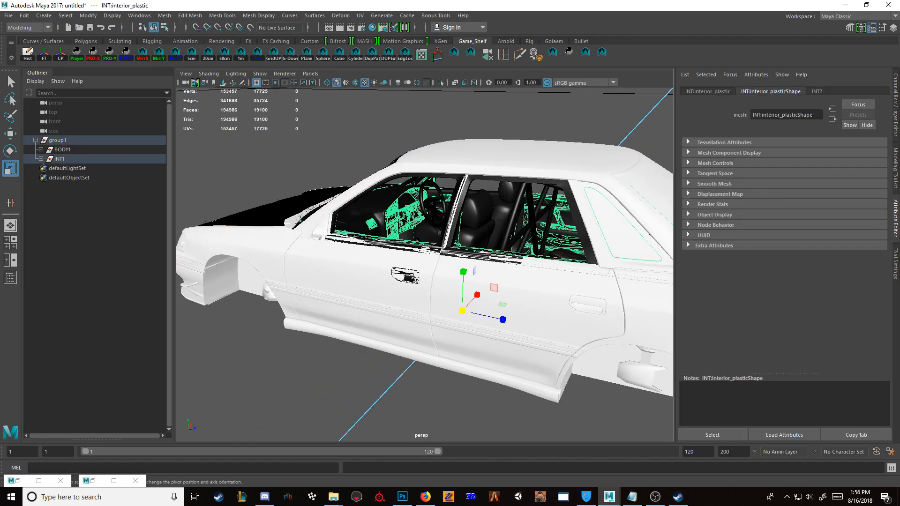
Step: Examine the cabin around the steering wheel, dashboard and front seats, and return to a view of the whole car
left_click(443, 206)
key("f")
left_click_drag(443, 209, 345, 220, "alt")
left_click(310, 262)
left_click(506, 110)
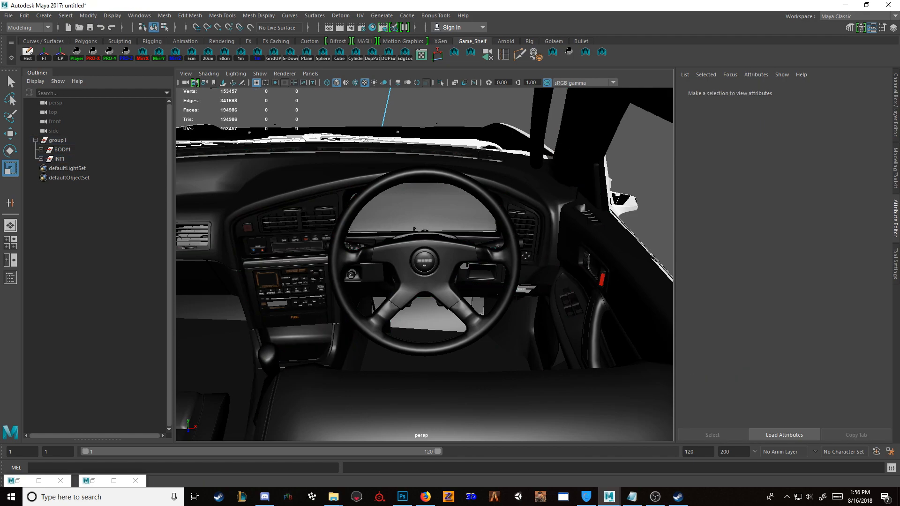
left_click_drag(507, 225, 551, 246, "alt")
scroll(551, 246, "up", 2)
left_click(582, 237)
left_click(631, 136)
left_click_drag(567, 201, 454, 192, "alt")
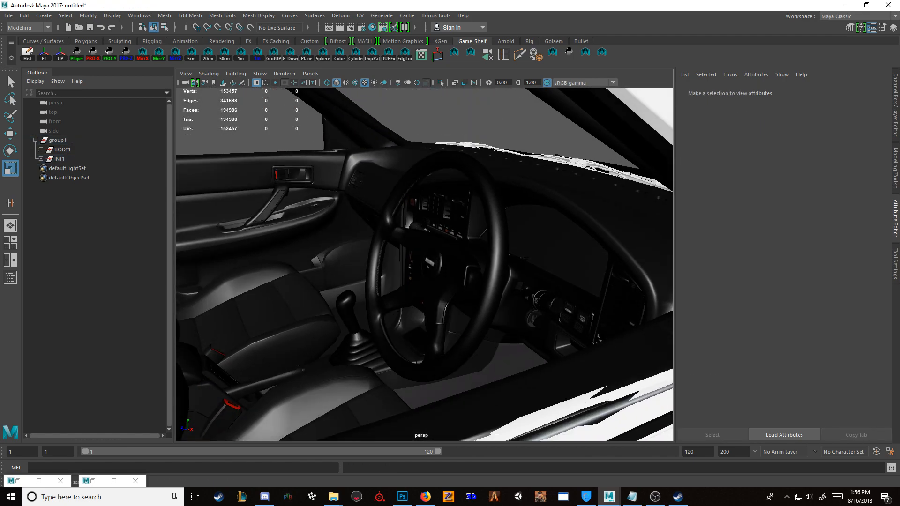
scroll(455, 235, "down", 10)
left_click_drag(455, 234, 403, 253, "alt")
scroll(403, 254, "down", 3)
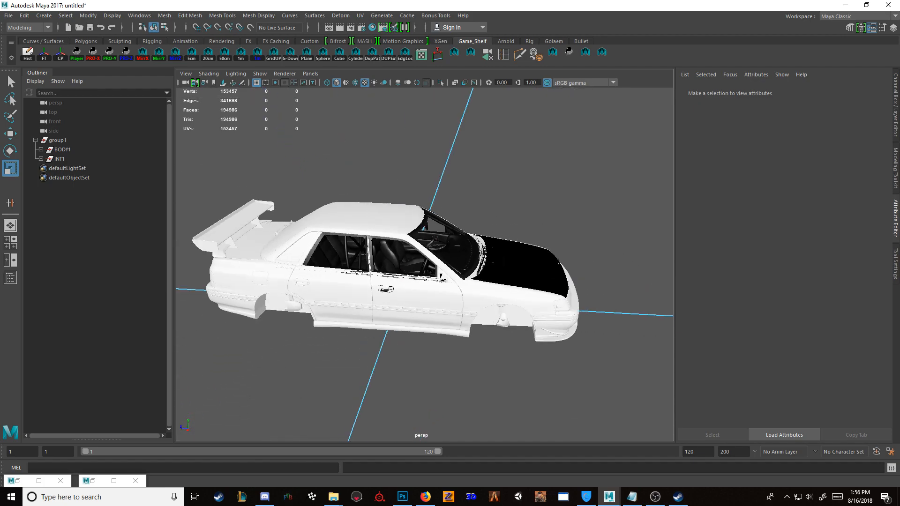
Step: Isolate the BODY1 group in the viewport
left_click(63, 150)
left_click(441, 82)
left_click(440, 83)
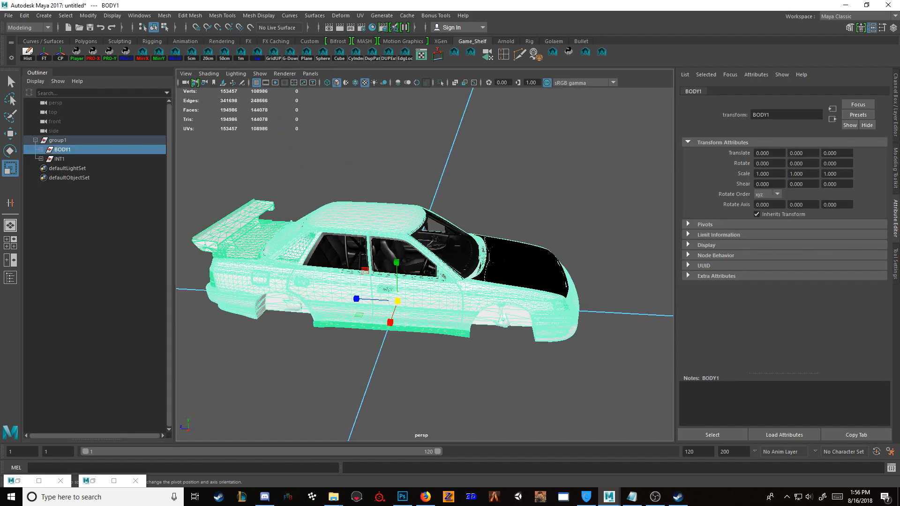
left_click(478, 150)
left_click(60, 159)
left_click(63, 149)
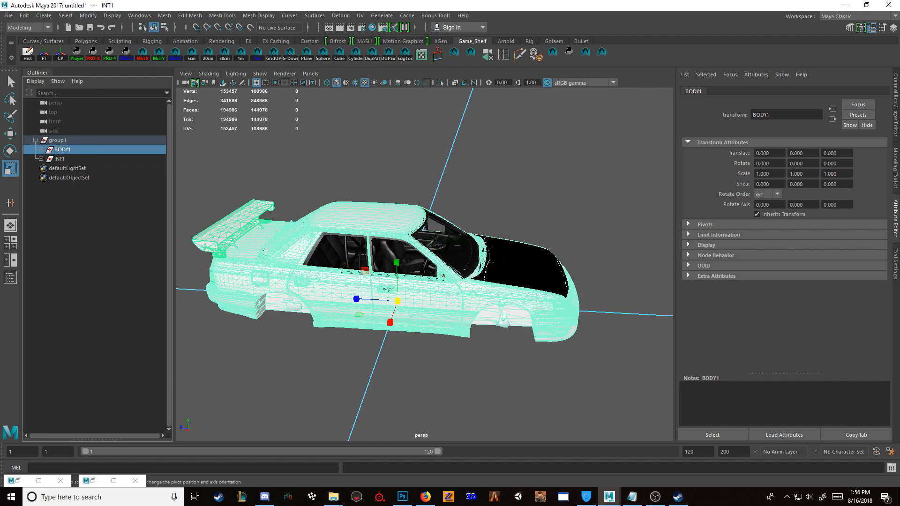
key("ctrl+1")
left_click(478, 150)
Step: Remove BODY:glassR_window and the second pane behind it from the rear window opening
left_click_drag(469, 188, 516, 165, "alt")
left_click_drag(291, 262, 333, 281, "alt")
left_click(333, 281)
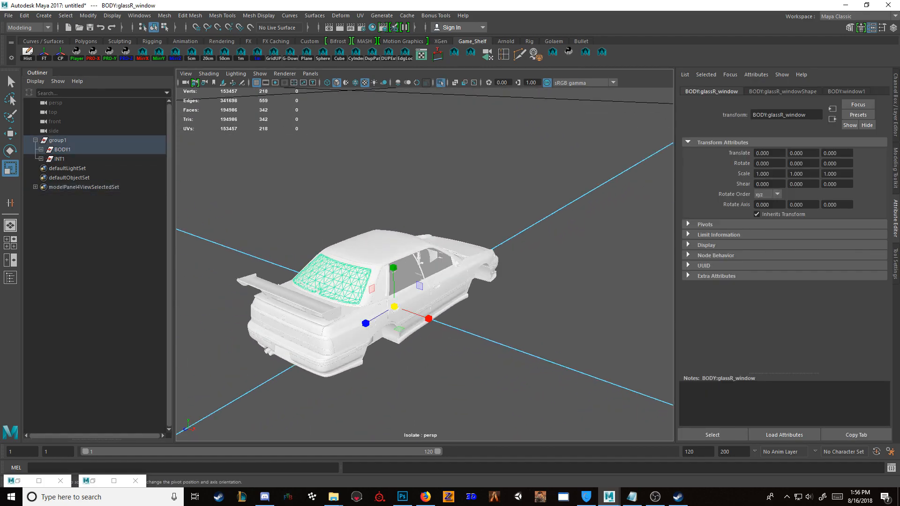
key("Delete")
scroll(328, 285, "up", 3)
left_click_drag(305, 281, 328, 292, "alt")
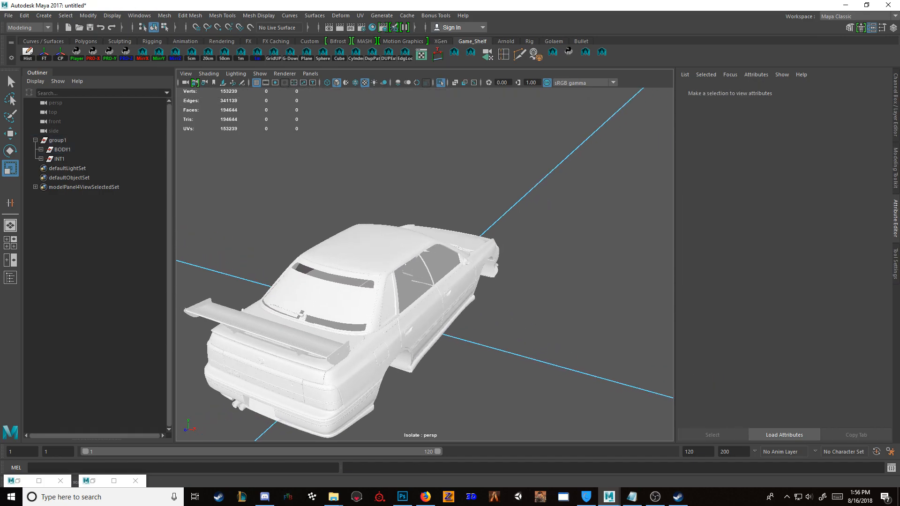
left_click(328, 297)
key("Delete")
scroll(328, 297, "up", 3)
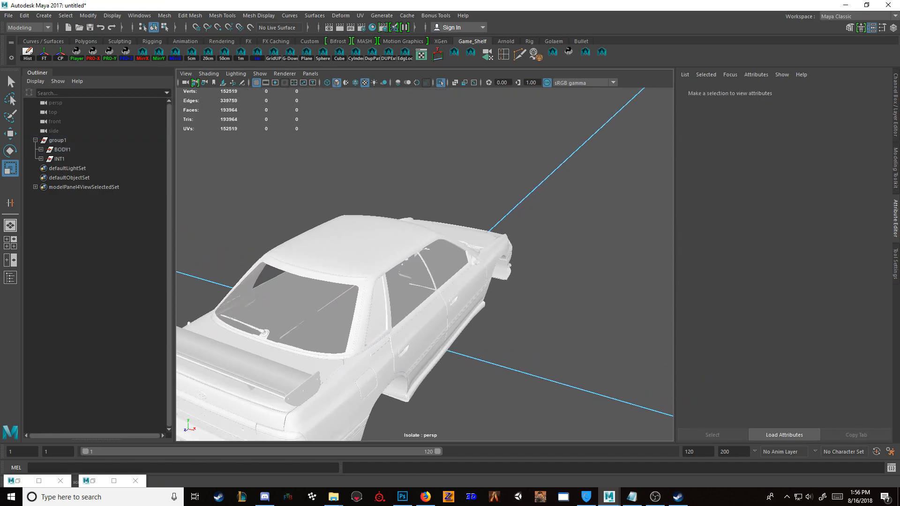
Step: Assign the existing BLACK material to BODY:glassR_black_glass and the BODY:body_plastic2 trim
left_click(357, 303)
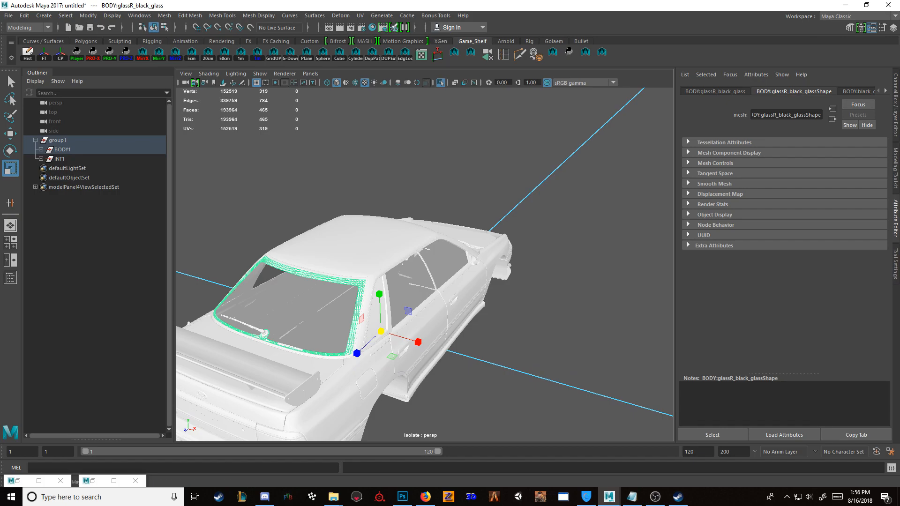
left_click(372, 28)
right_click_drag(147, 115, 157, 68)
left_click(715, 45)
left_click(715, 45)
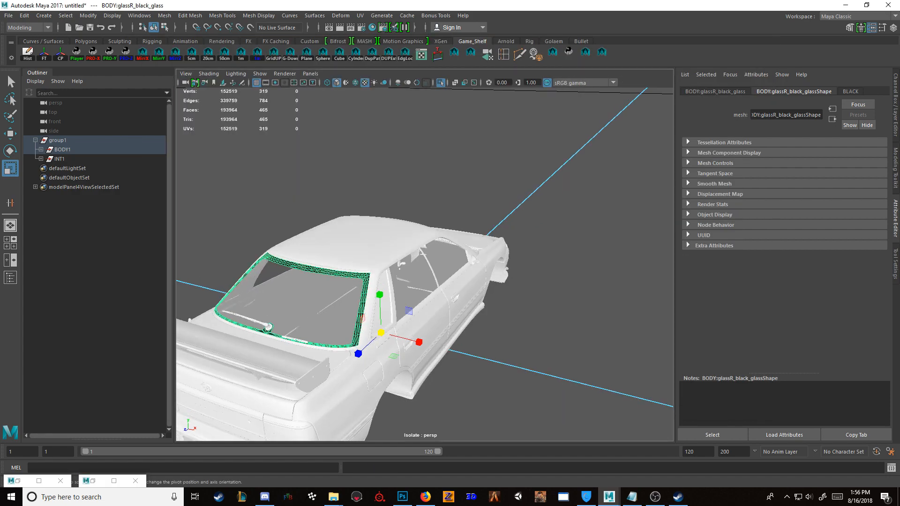
scroll(425, 264, "up", 3)
left_click(372, 314)
key("g")
left_click(554, 187)
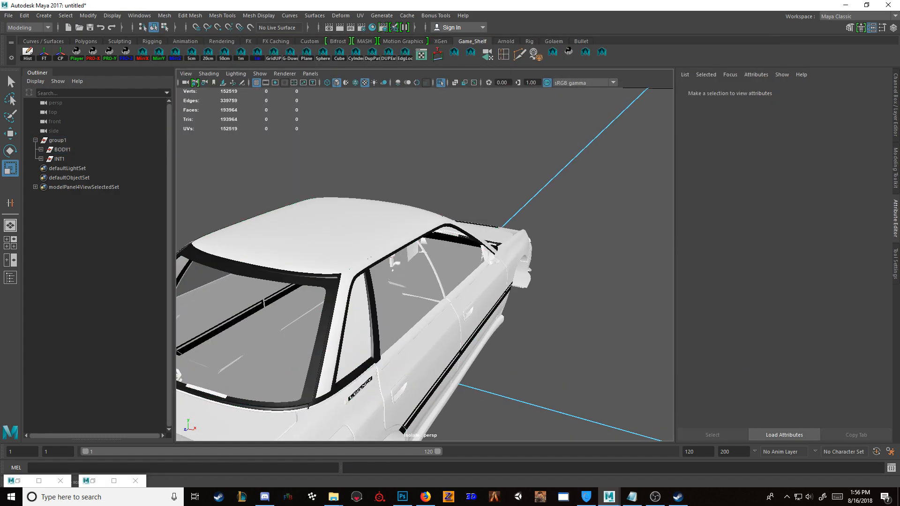
Step: Hide the glass of both rear quarter windows and assign BLACK to the border mesh BODY:glassRR_black_glass
left_click_drag(553, 187, 534, 174, "alt")
left_click(324, 304)
key("Delete")
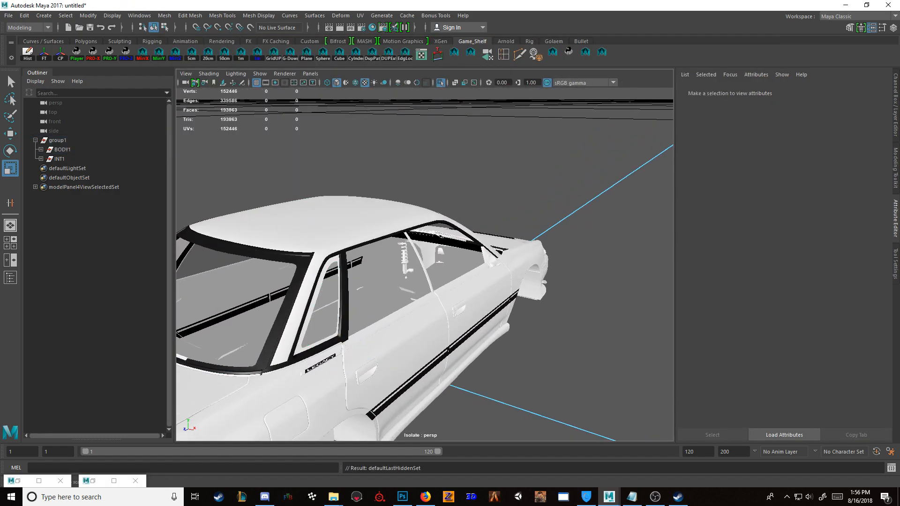
left_click_drag(324, 305, 450, 300, "alt")
left_click(452, 333)
key("Delete")
left_click(464, 335)
left_click_drag(464, 328, 328, 314, "alt")
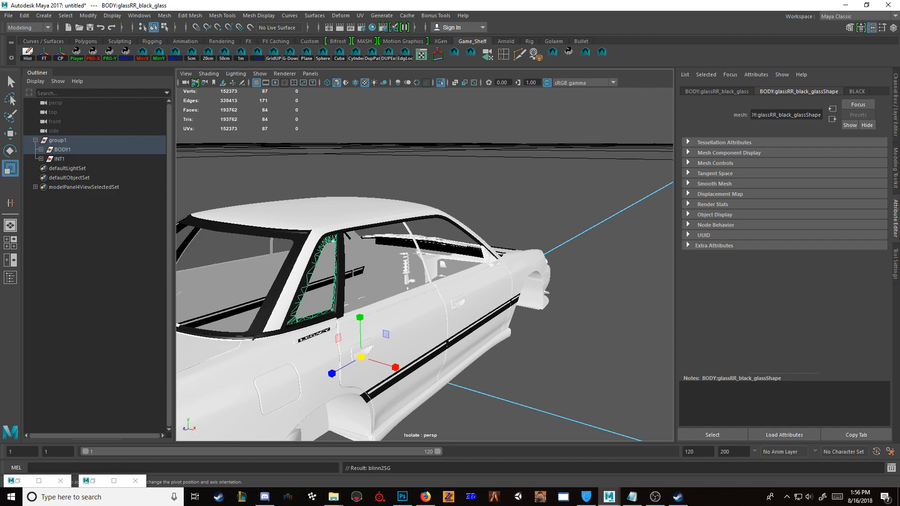
Step: Hide the body's black meshes: the rear window border, BODY:body_plastic2 and both quarter-window borders
left_click(277, 285)
key("Delete")
left_click(285, 287)
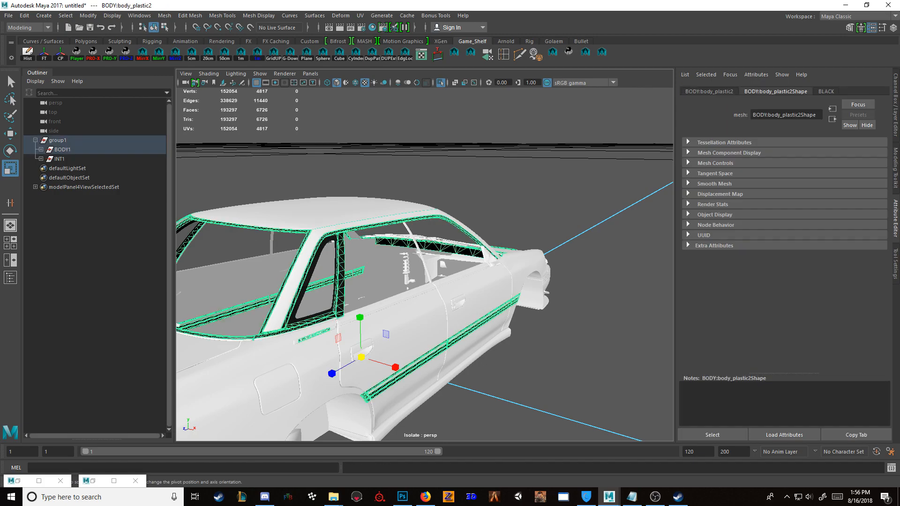
key("ctrl+h")
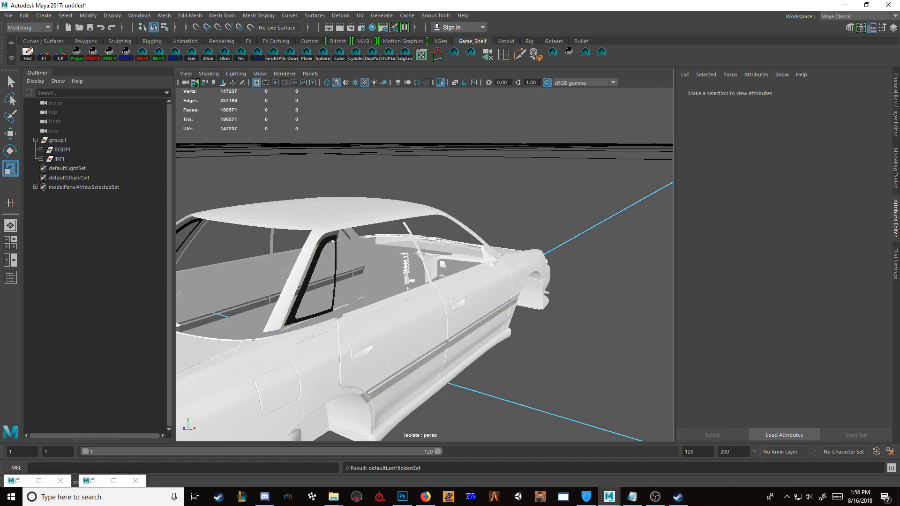
left_click(306, 282)
key("ctrl+h")
left_click(189, 227)
key("ctrl+h")
Step: Hide the race wing's meshes above the trunk, including BODY:wingrace_rubber_trim
left_click_drag(413, 263, 317, 253, "alt")
left_click(246, 334)
left_click(323, 389)
left_click_drag(323, 389, 281, 395, "alt")
scroll(281, 395, "down", 3)
left_click(277, 227)
key("ctrl+h")
left_click(267, 222)
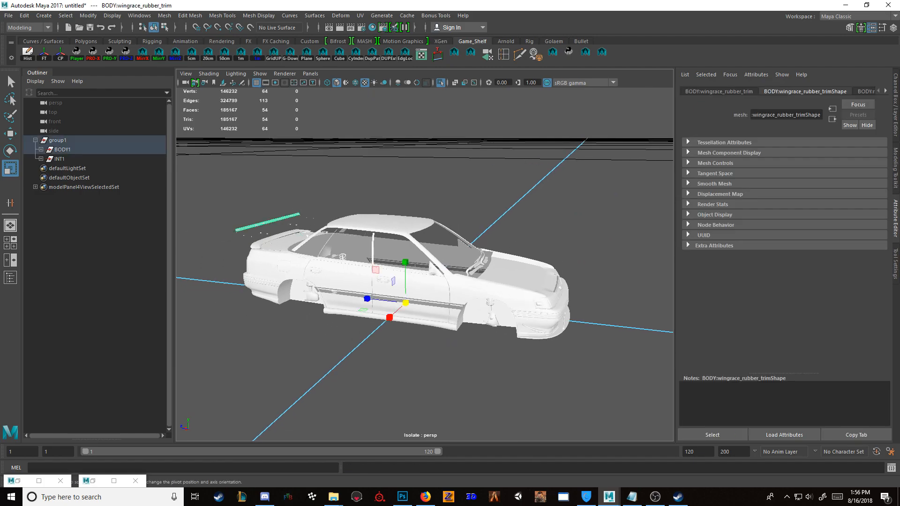
key("ctrl+h")
scroll(424, 265, "down", 1)
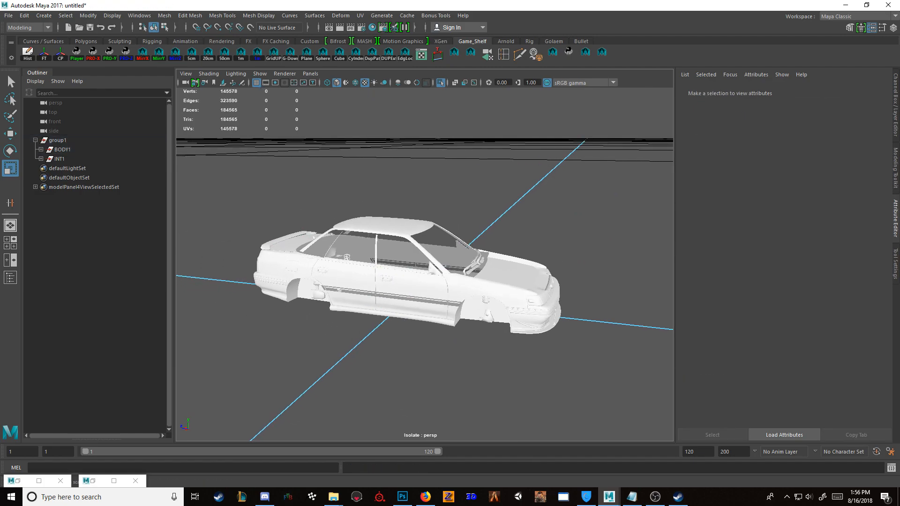
Step: Assign a new Blinn material named Paint to all remaining visible body meshes
left_click_drag(335, 185, 656, 360, "alt")
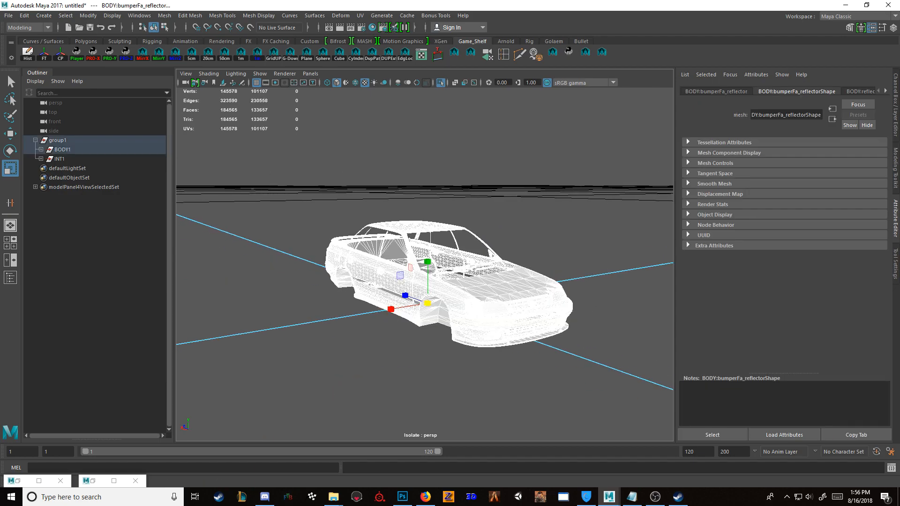
left_click(372, 27)
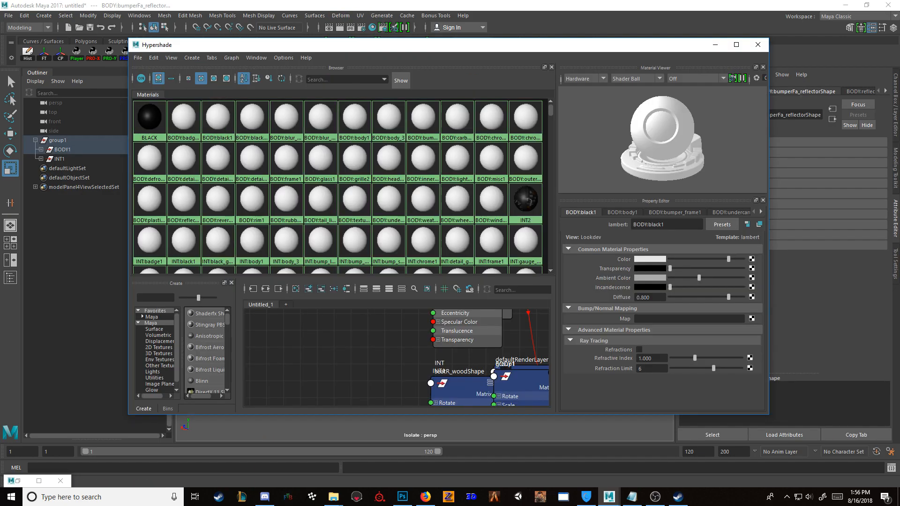
left_click(716, 45)
right_click(491, 163)
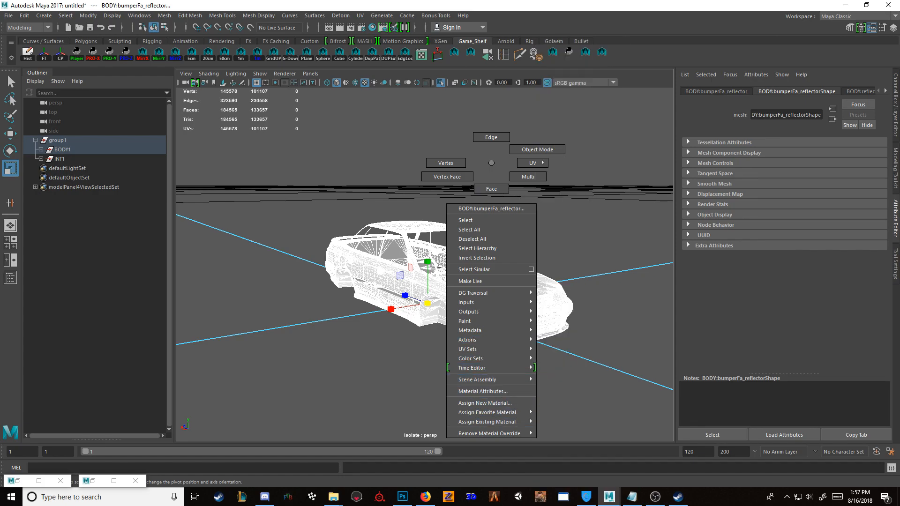
left_click(485, 402)
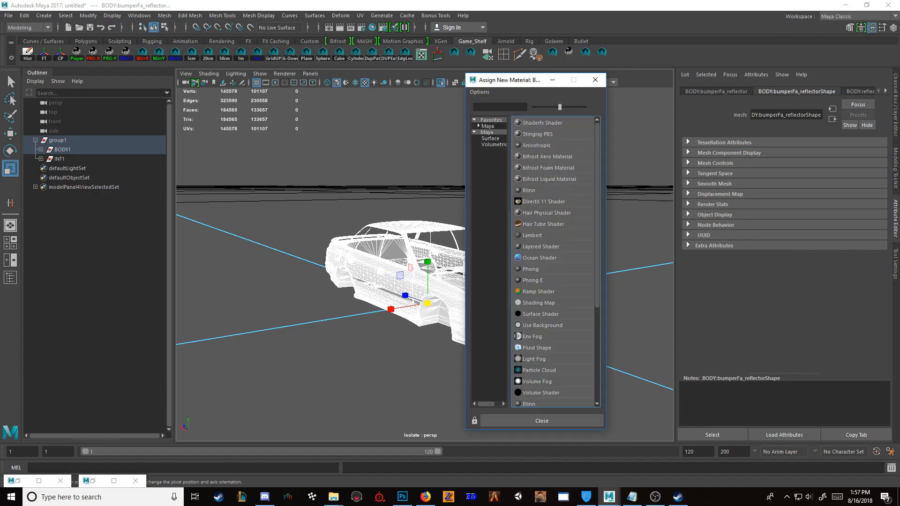
left_click(529, 191)
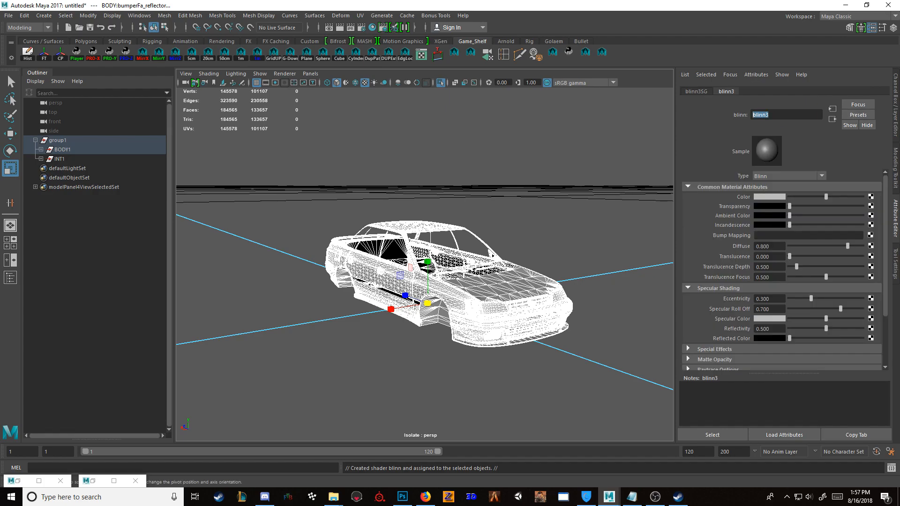
type("Paint")
key("Return")
Step: Set the Paint material's color to dark red and check it on the full car outside isolation
scroll(450, 282, "up", 3)
mouse_move(450, 291)
left_mouse_down("alt")
mouse_move(413, 305)
mouse_move(593, 296)
mouse_move(662, 333)
mouse_move(520, 327)
left_mouse_up("alt")
scroll(596, 300, "down", 2)
scroll(602, 304, "up", 2)
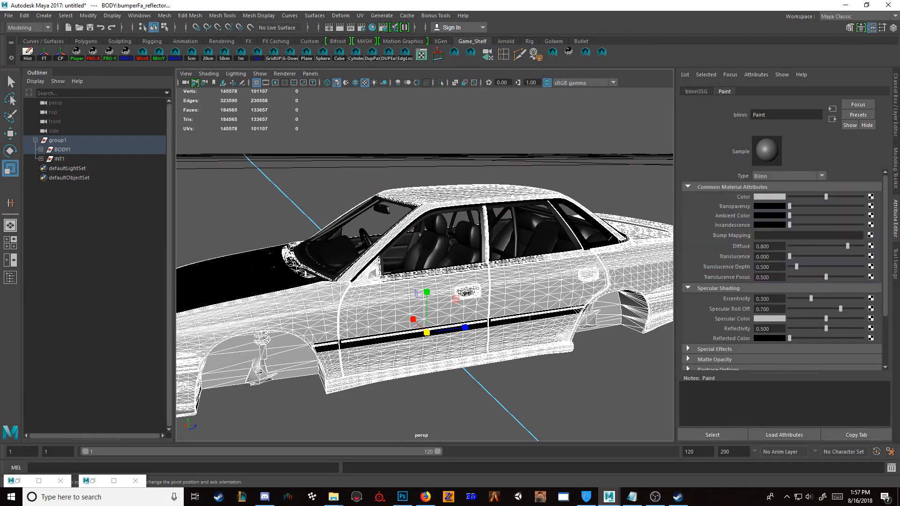
left_click(770, 196)
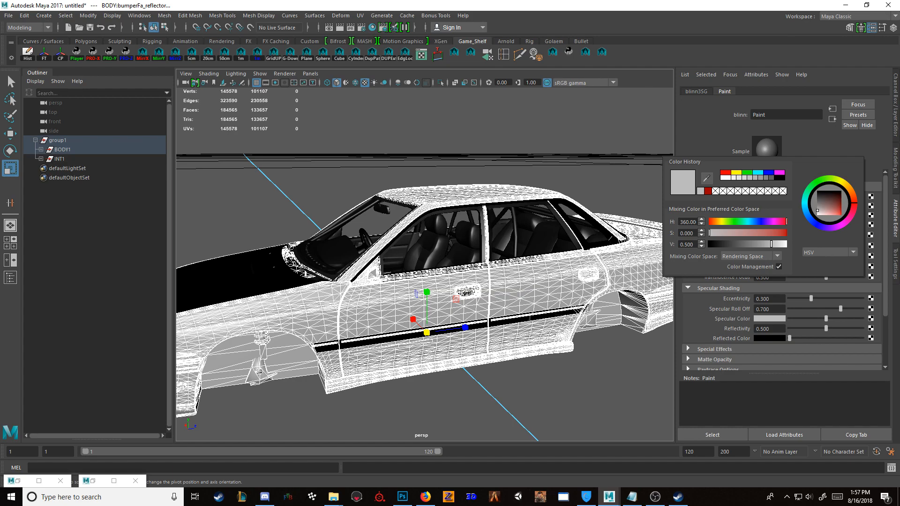
left_click(725, 172)
left_click(757, 244)
left_click(609, 389)
left_click_drag(563, 351, 441, 356, "alt")
key("ctrl+1")
key("ctrl+1")
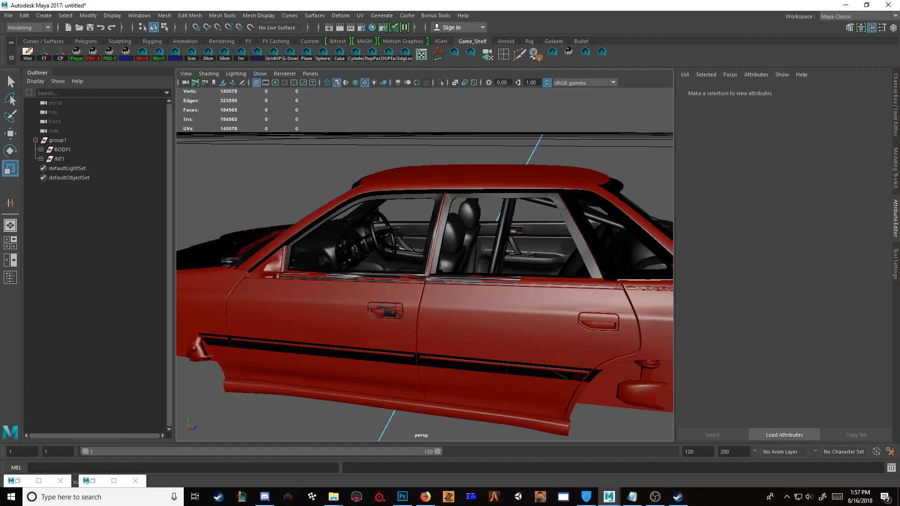
Step: Unhide the right-side window meshes INT:glassRF_window and INT:glassRM_window
left_click(356, 246)
left_click(41, 159)
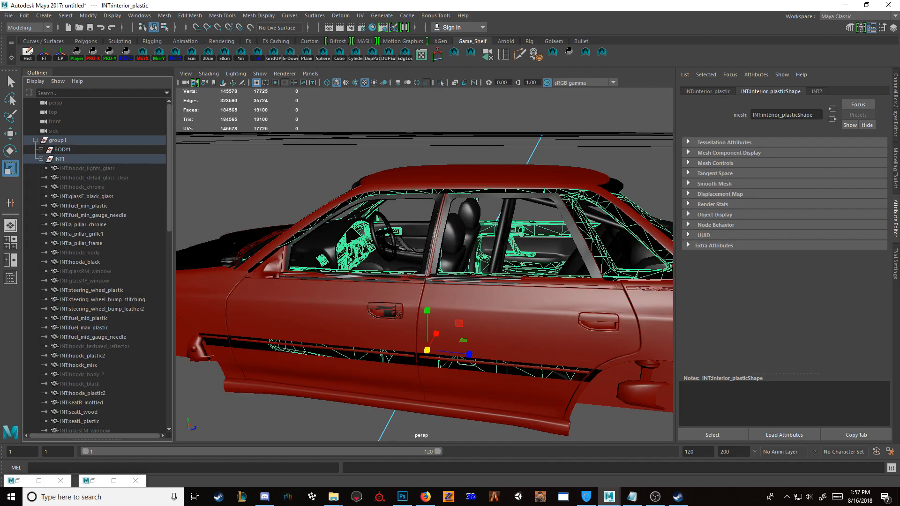
left_click(54, 280)
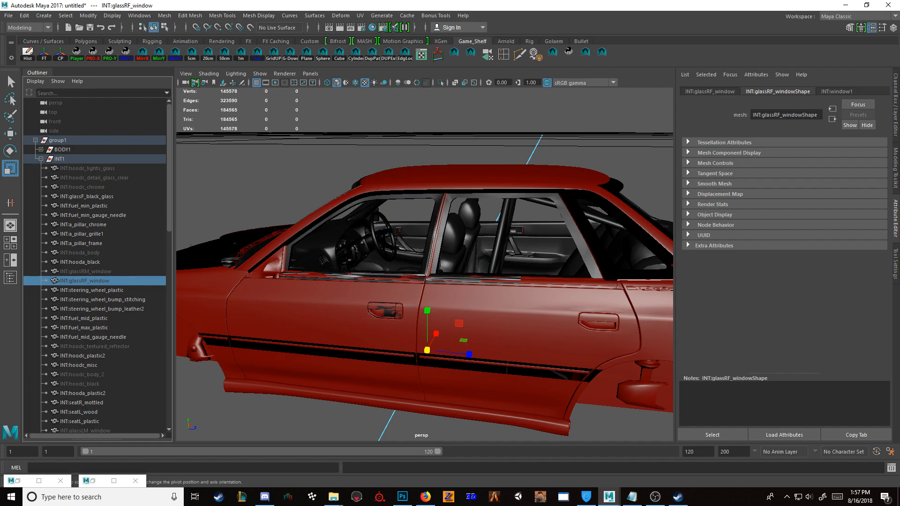
key("shift+h")
left_click(85, 271)
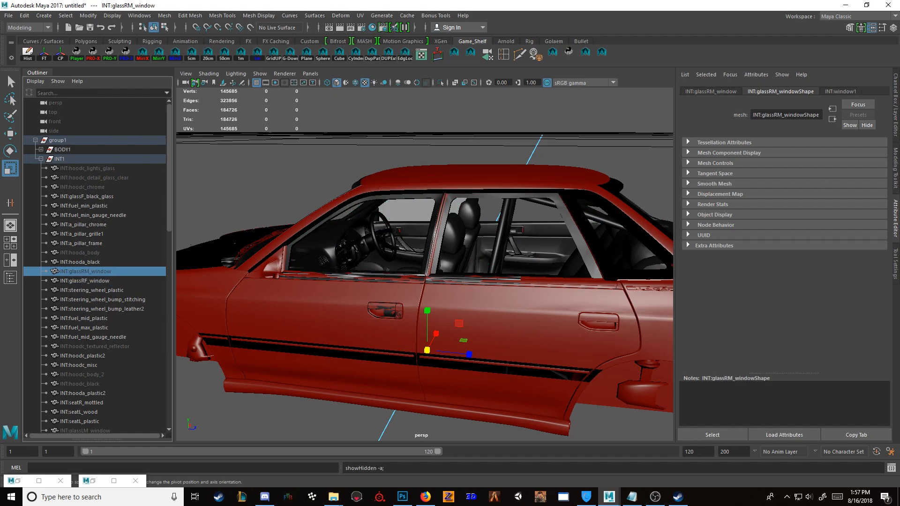
key("shift+h")
Step: Unhide the hood meshes INT:hoodc_detail_glass_clear, INT:hoodc_lights_glass, INT:hoodc_body_2 and INT:hoodc_black
left_click(82, 187)
left_click(82, 178)
key("shift+h")
left_click(82, 168)
key("shift+h")
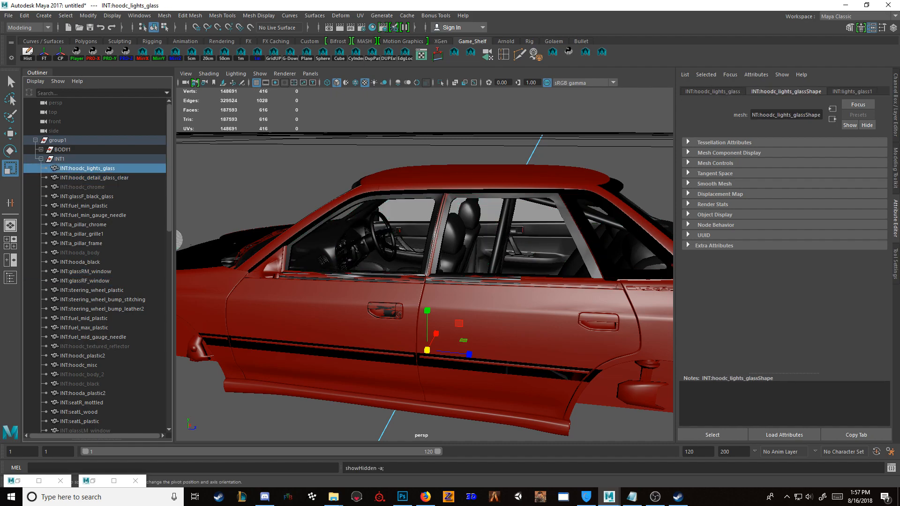
left_click(82, 375)
key("shift+h")
left_click(82, 384)
key("shift+h")
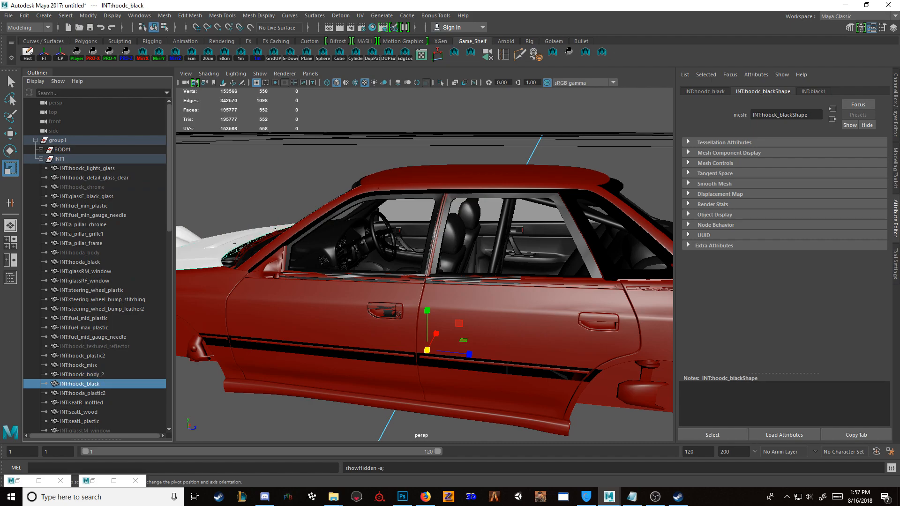
Step: Unhide INT:mirrorR_plastic2, INT:mirrorR_mirrorRight and the window meshes INT:glassF_window, INT:glassLM_window and INT:glassLF_window
scroll(82, 384, "down", 4)
scroll(96, 266, "down", 2)
left_click(84, 243)
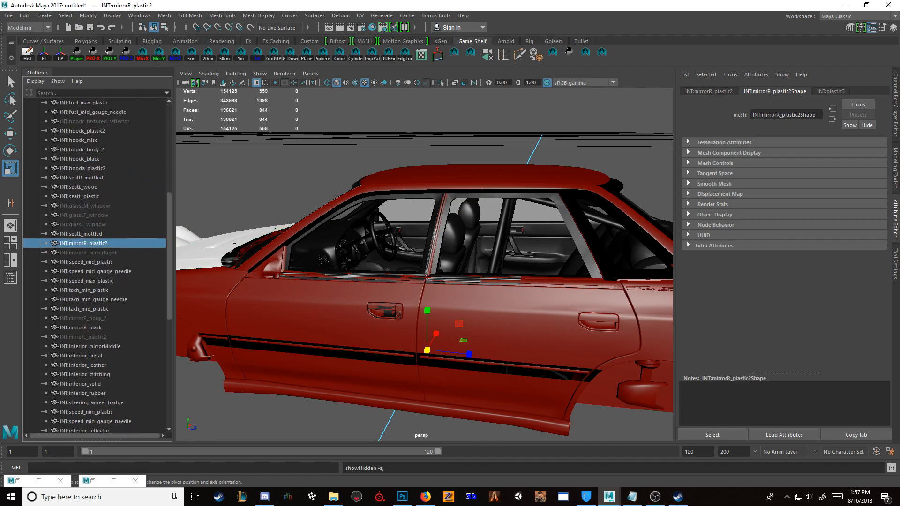
left_click(84, 253)
key("shift+h")
left_click(82, 224)
key("shift+h")
left_click(84, 206)
key("shift+h")
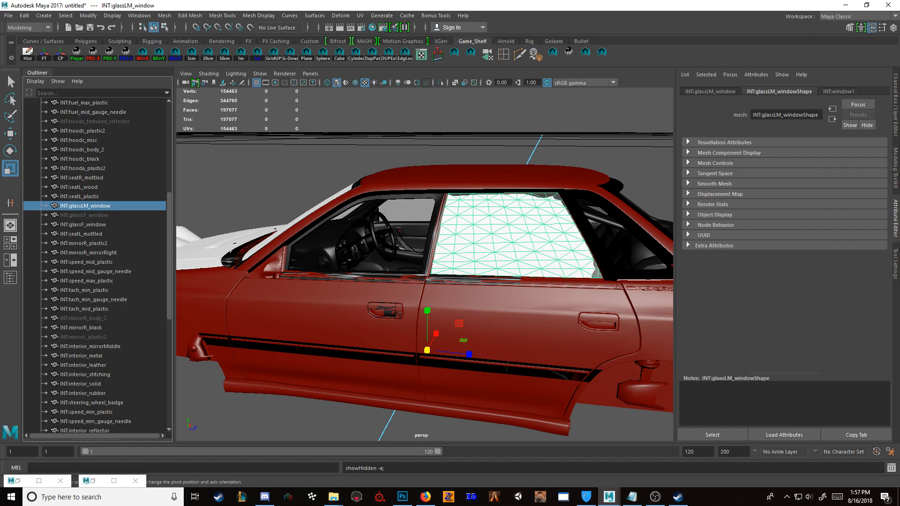
left_click(55, 215)
key("shift+h")
Step: Unhide the side-mirror meshes INT:mirrorR_body_2, INT:mirrorL_plastic2, INT:mirrorL_mirrorLeft, INT:mirrorL_body_2 and INT:mirrorL_black
left_click(56, 318)
key("shift+h")
left_click(55, 337)
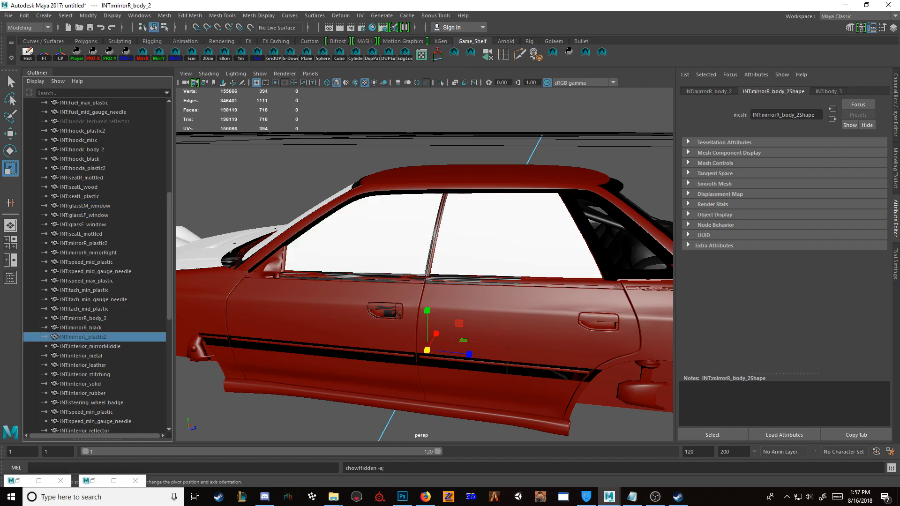
scroll(96, 265, "down", 7)
left_click(83, 290)
key("shift+h")
left_click(83, 300)
key("shift+h")
left_click(81, 309)
key("shift+h")
Step: Unhide the pillar meshes INT:a_pillar_black_glass and INT:a_pillar_black
left_click(82, 365)
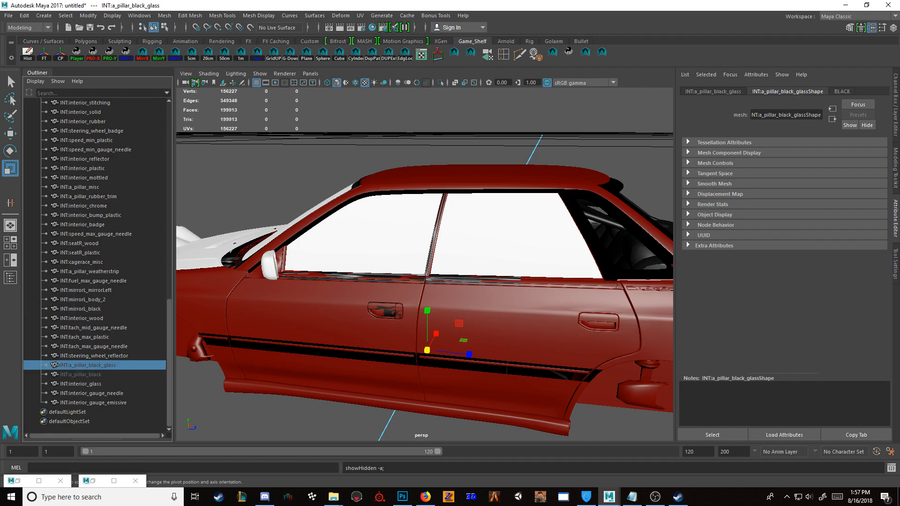
key("shift+h")
left_click(81, 375)
key("shift+h")
left_click_drag(431, 272, 403, 286, "alt")
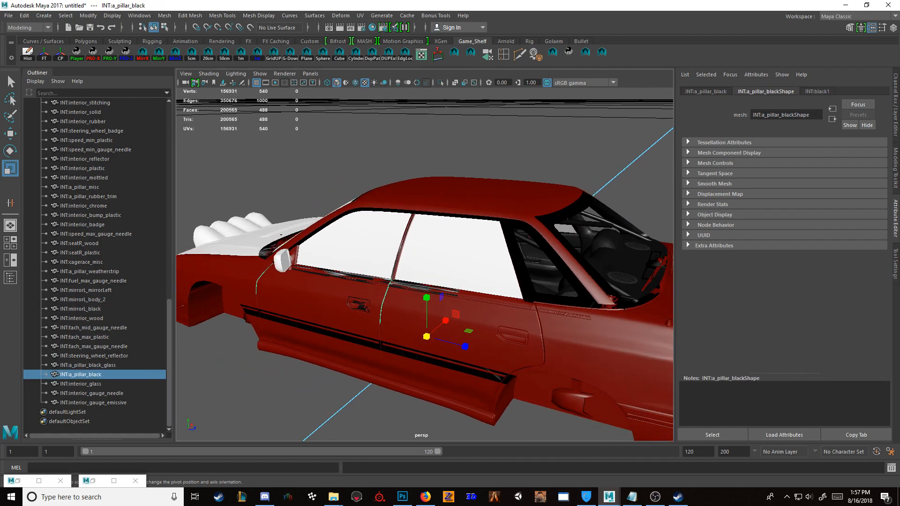
Step: Unhide the body trim mesh BODY:body_plastic2 and check it in isolation
scroll(95, 265, "up", 14)
left_click(41, 150)
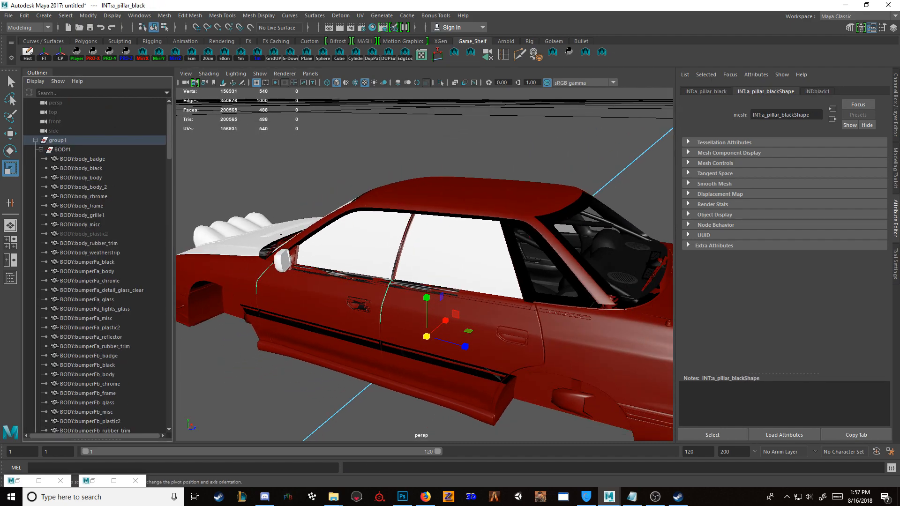
left_click(84, 233)
key("shift+h")
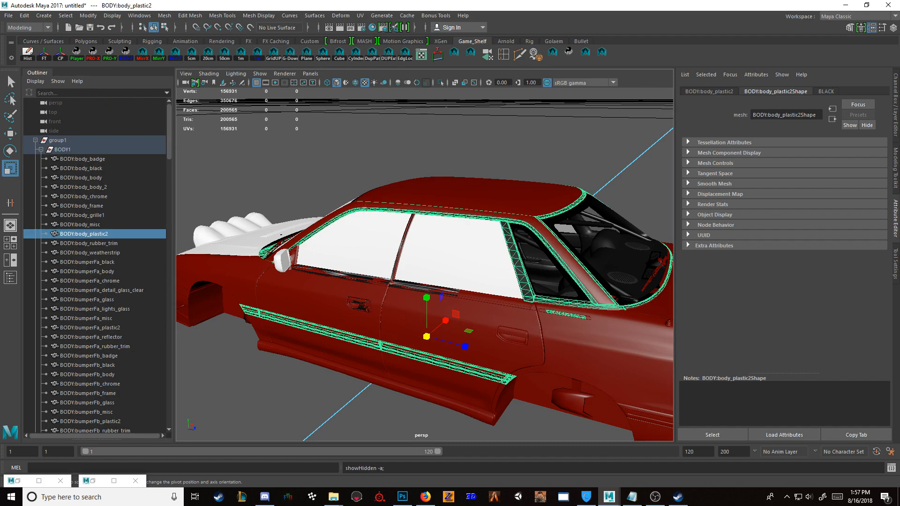
key("ctrl+1")
left_click(403, 286)
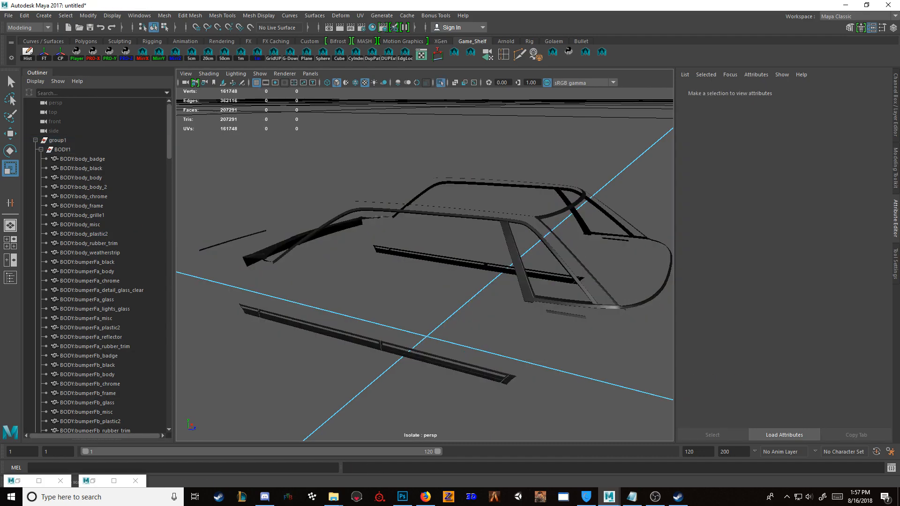
key("ctrl+1")
Step: Assign a new Blinn material named Glass to the windshield and the side window meshes
left_click_drag(356, 267, 619, 284, "alt")
left_click(398, 255)
left_click(322, 235, "shift")
left_click(520, 253, "shift")
left_click(399, 270, "shift")
left_click(300, 244, "shift")
right_click_drag(567, 141, 562, 381)
left_click(529, 190)
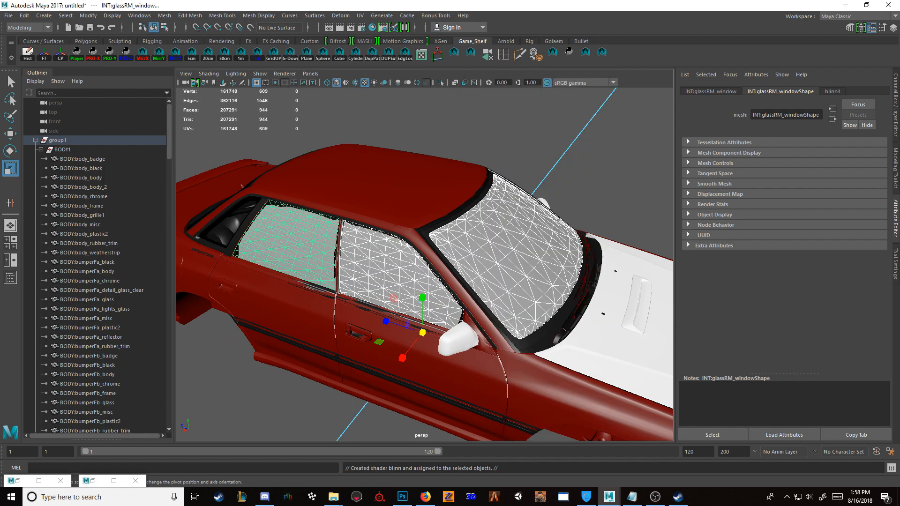
type("Glass")
key("Return")
Step: Make the Glass material dark and transparent and check the windows around the car
mouse_move(790, 206)
left_mouse_down()
mouse_move(824, 206)
mouse_move(789, 197)
left_mouse_up()
left_click_drag(586, 277, 337, 239, "alt")
left_click(338, 159)
left_click_drag(338, 160, 417, 178, "alt")
right_click_drag(417, 178, 530, 188, "alt")
mouse_move(516, 225)
left_mouse_down("alt")
mouse_move(323, 248)
mouse_move(432, 220)
mouse_move(516, 234)
left_mouse_up("alt")
right_click_drag(516, 234, 342, 244, "alt")
Step: Isolate the hood mesh INT:hoodc_body_2, assign the existing Paint material to it and leave isolation
left_click(286, 286)
left_click_drag(286, 286, 347, 291, "alt")
right_click_drag(347, 291, 422, 281, "alt")
left_click_drag(422, 281, 516, 277, "alt")
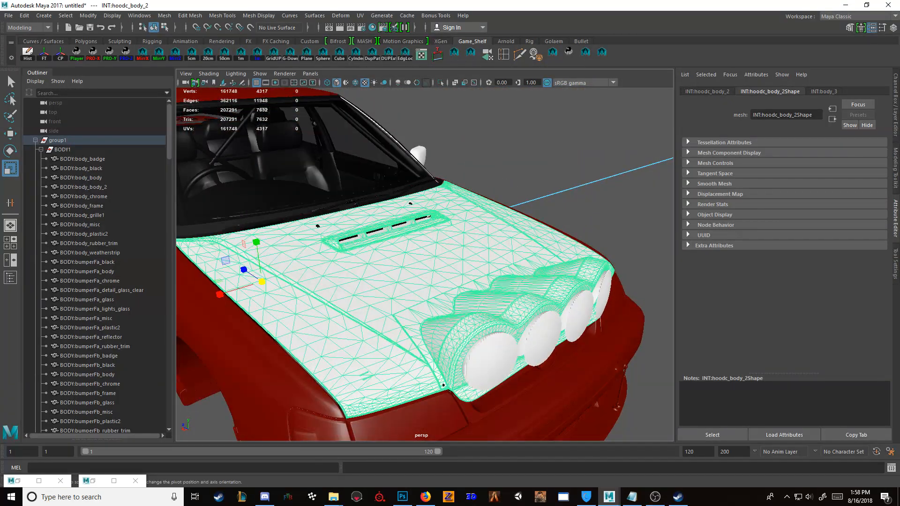
key("ctrl+1")
left_click(291, 385)
left_click_drag(291, 385, 375, 361, "alt")
left_click(375, 324)
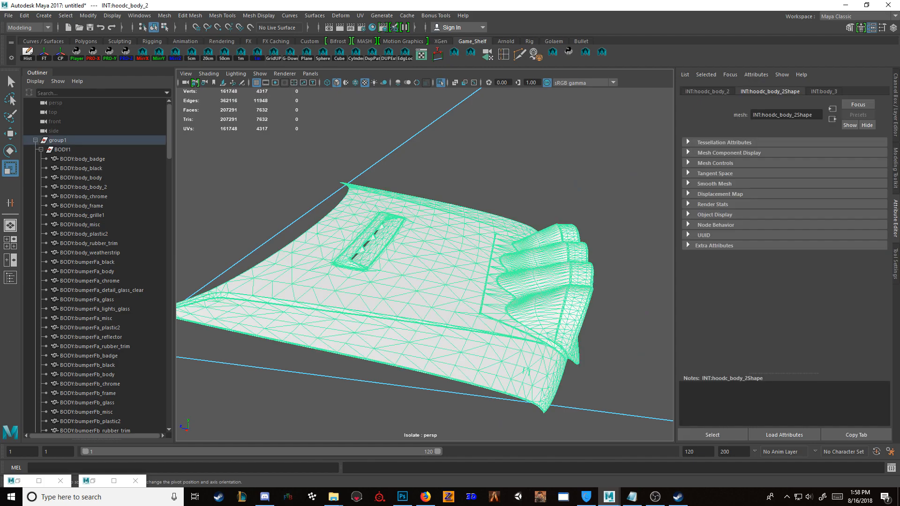
left_click(372, 27)
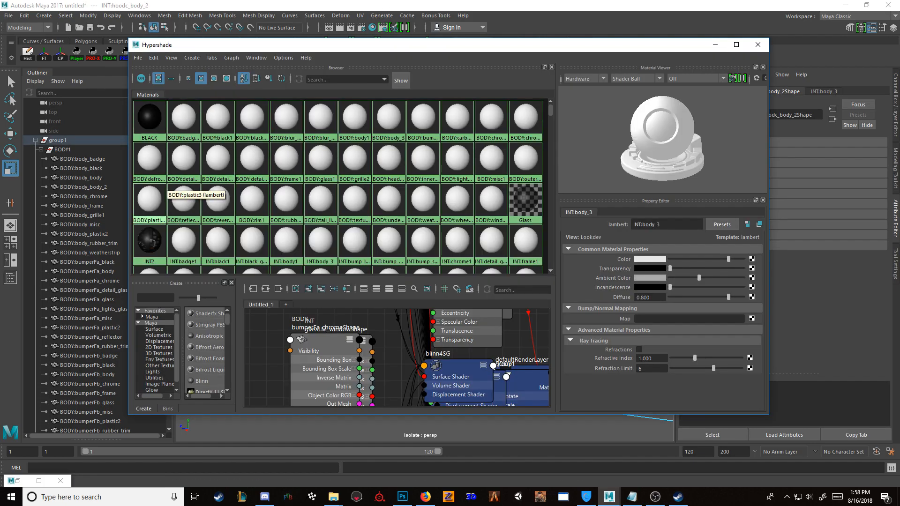
right_click_drag(518, 204, 518, 176)
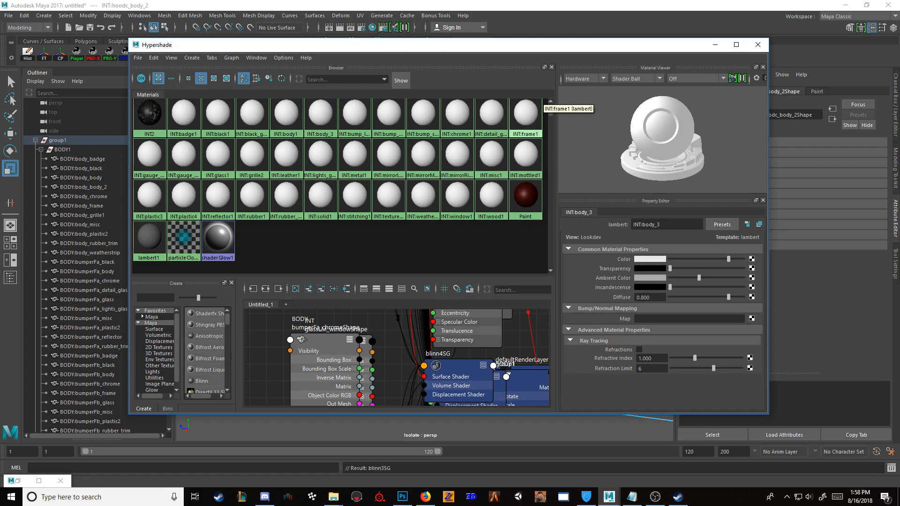
left_click(714, 45)
left_click(586, 164)
key("ctrl+1")
left_click(459, 277)
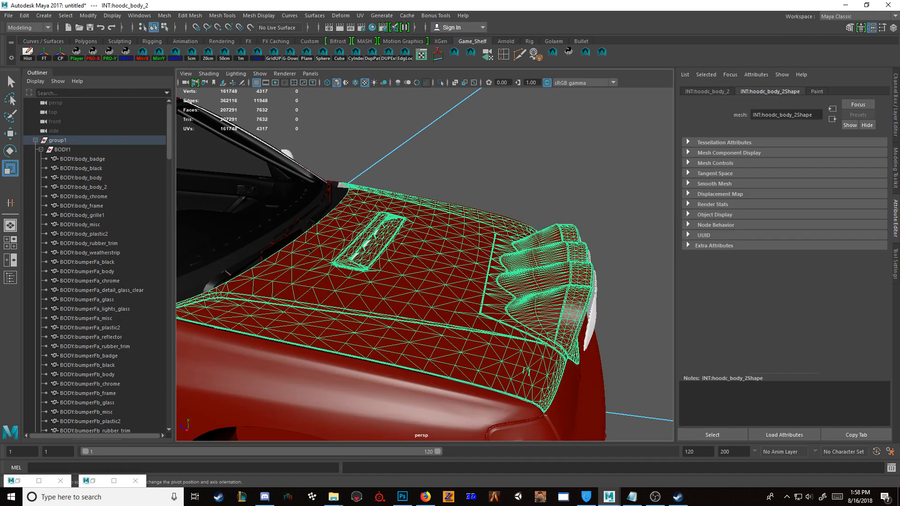
Step: Hide the painted hood mesh INT:hoodc_body_2
key("ctrl+h")
left_click(459, 276)
left_click(586, 164)
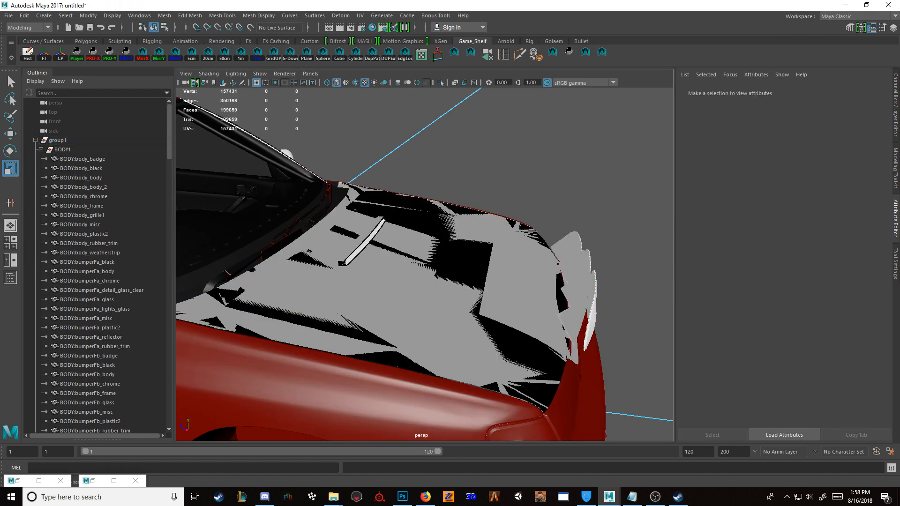
Step: Unhide the BODY window meshes including BODY:glassRR_window and the race wing's carbon fiber, chrome and rubber trim meshes
scroll(96, 262, "down", 15)
left_click_drag(94, 122, 94, 206)
key("shift+h")
scroll(94, 206, "down", 10)
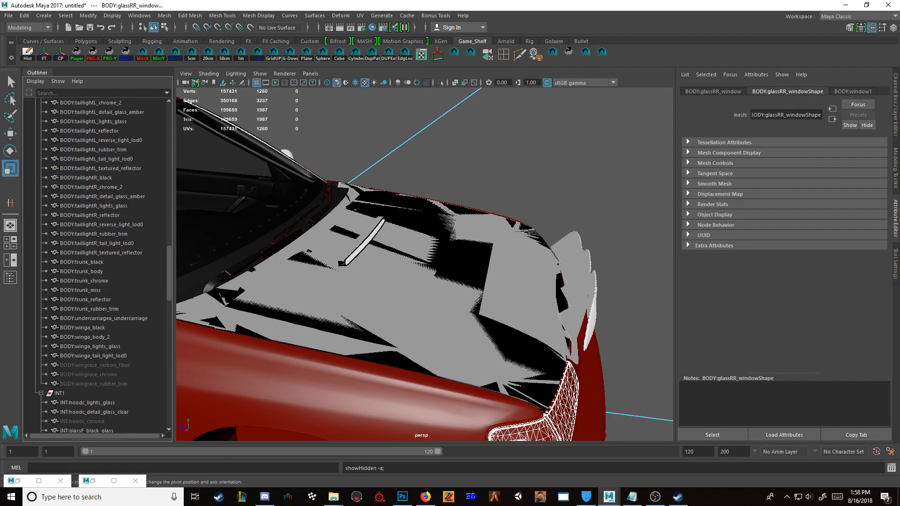
left_click_drag(94, 365, 94, 384)
key("shift+h")
left_click(539, 160)
scroll(539, 159, "down", 5)
scroll(425, 265, "down", 1)
scroll(93, 262, "up", 20)
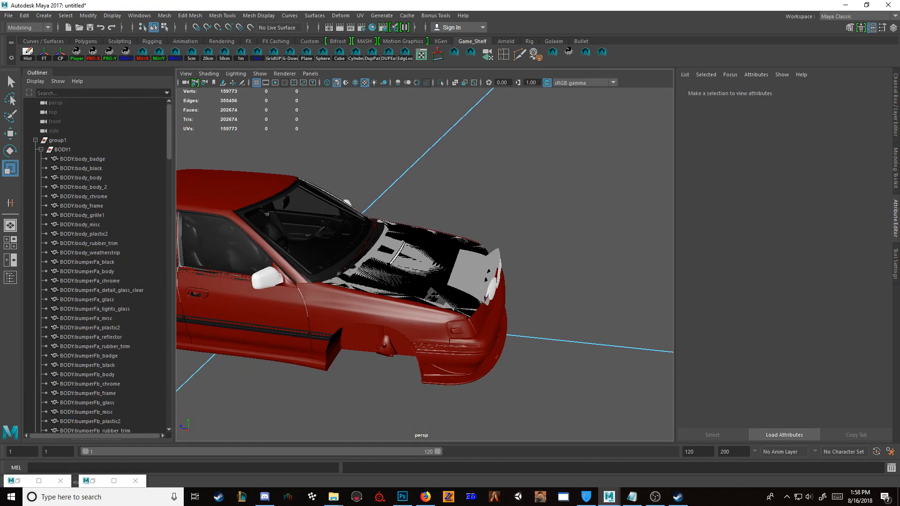
Step: Unhide all remaining hidden meshes of the INT1 group, starting from INT:hoodc_chrome
left_click(41, 150)
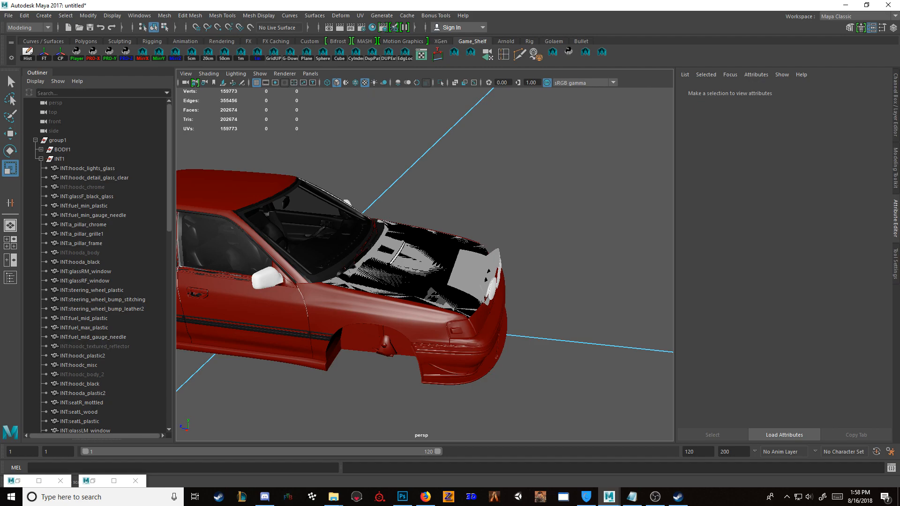
left_click(82, 187)
scroll(94, 262, "down", 15)
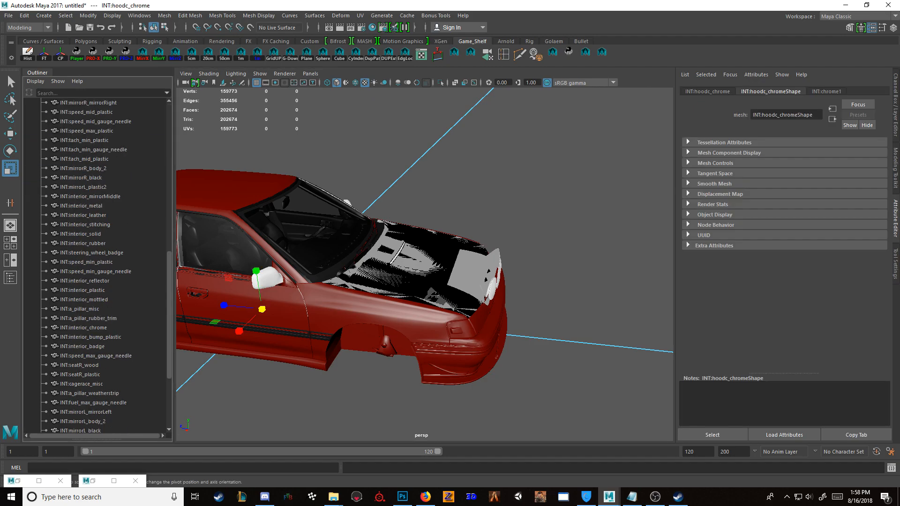
left_click(93, 403, "shift")
key("shift+h")
left_click(318, 403)
scroll(94, 262, "up", 14)
scroll(94, 263, "down", 1)
scroll(94, 262, "up", 6)
Step: Hide the alternative hood INT:hoodc_body_2 that overlaps INT:hooda_body
left_click(82, 375)
key("f")
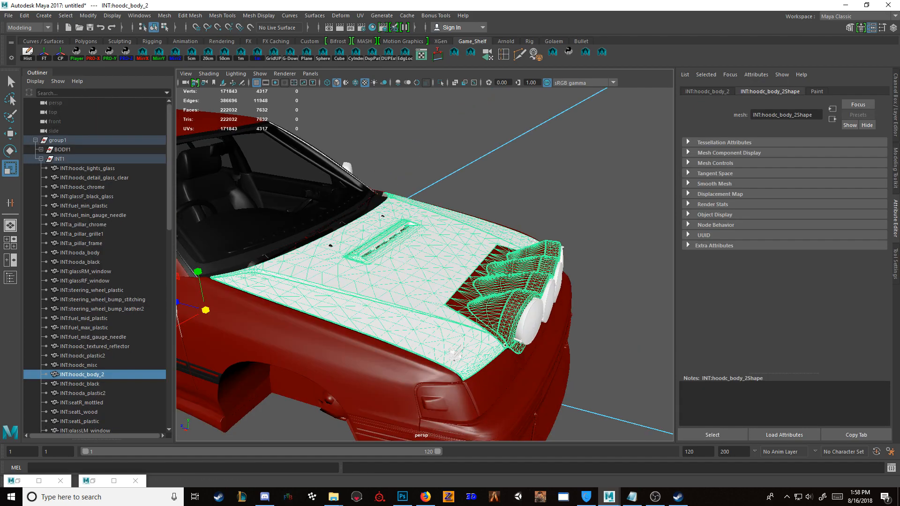
key("ctrl+h")
Step: Isolate the hood mesh INT:hooda_body, assign the Paint material to it and return to the full car
left_click(412, 291)
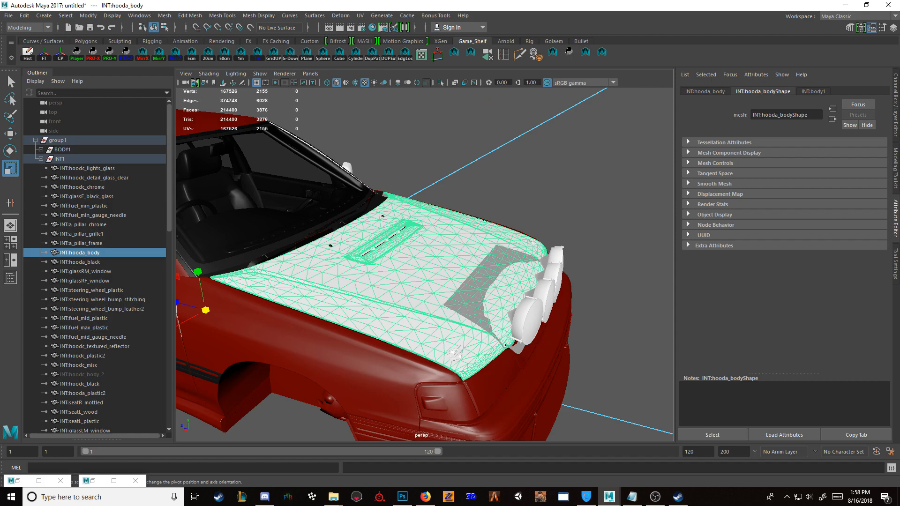
key("ctrl+1")
key("ctrl+1")
key("ctrl+1")
key("g")
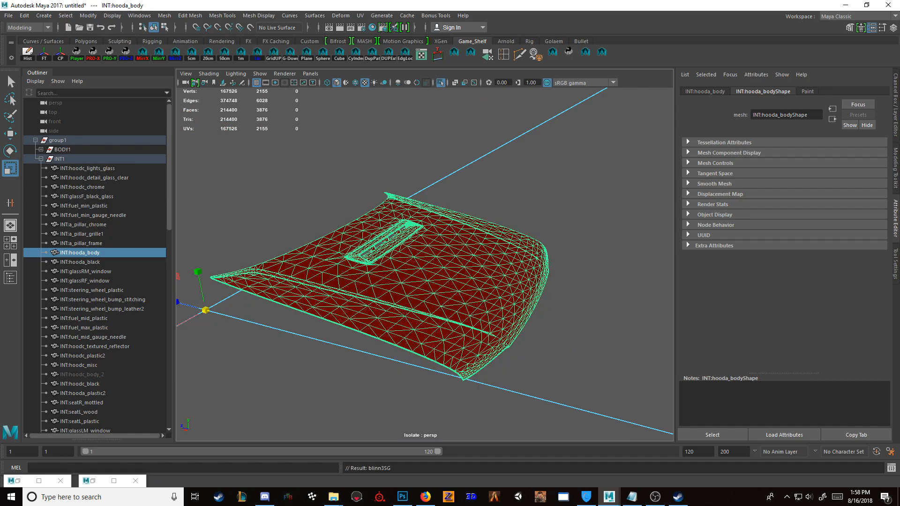
left_click(582, 197)
key("ctrl+1")
left_click_drag(469, 262, 422, 267, "alt")
right_click_drag(422, 267, 465, 269, "alt")
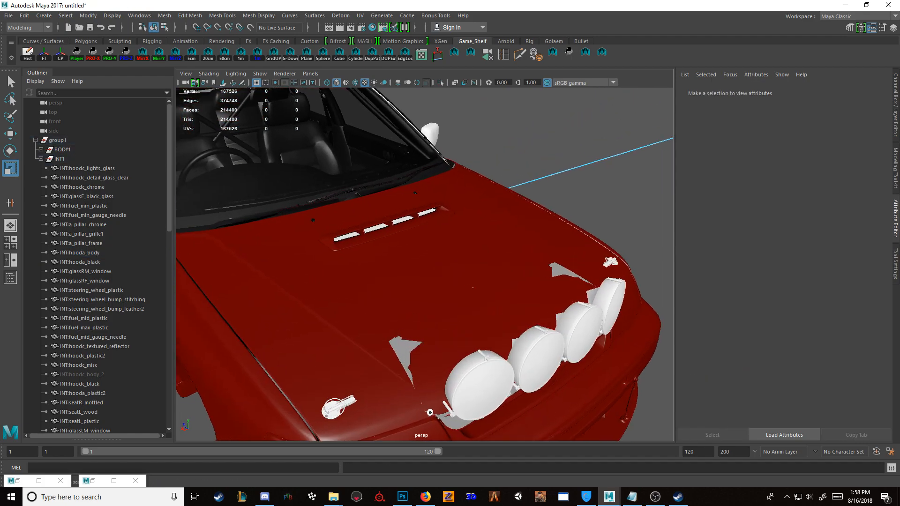
Step: Isolate INT:hoodc_black, assign the existing BLACK material to it and return to the full car
left_click(406, 350)
left_click(406, 351)
key("ctrl+1")
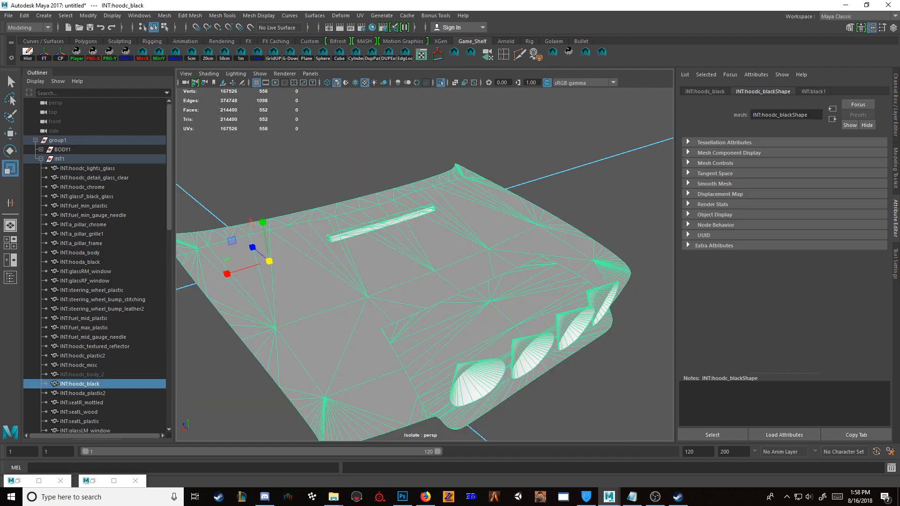
left_click(372, 27)
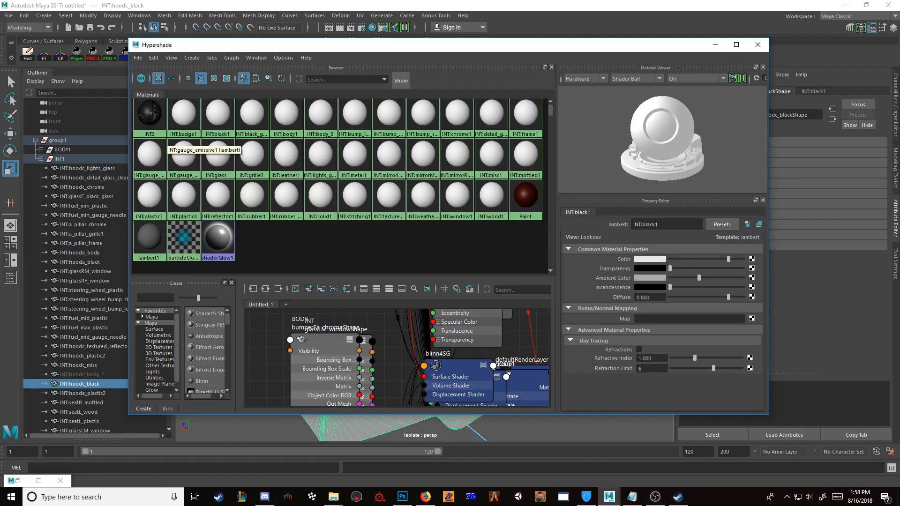
right_click_drag(149, 122, 148, 96)
left_click(715, 45)
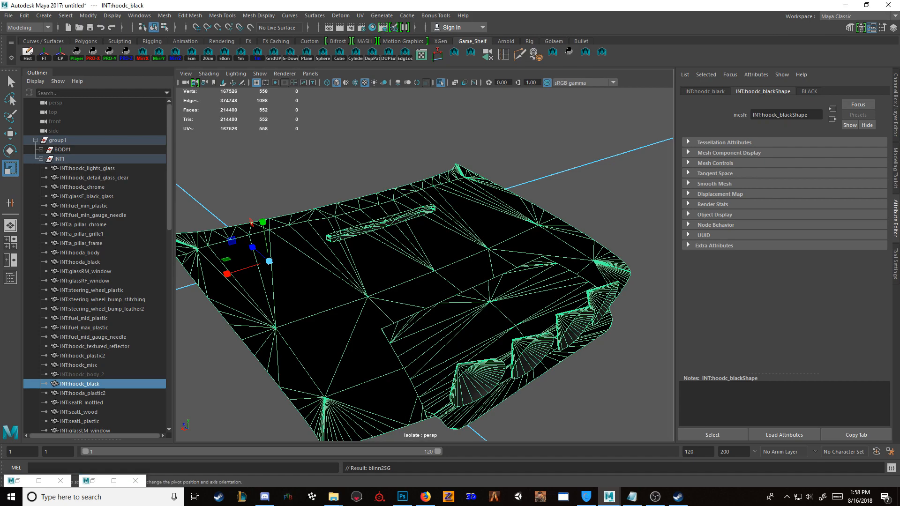
key("ctrl+1")
left_click_drag(469, 281, 319, 276, "alt")
scroll(385, 281, "down", 4)
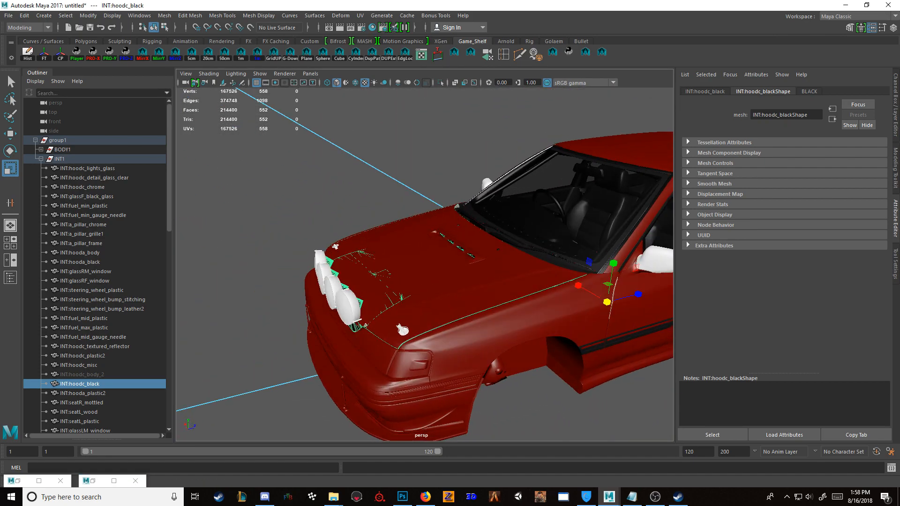
Step: Delete the hood's rally-light meshes: INT:hoodc_lights_glass, INT:hoodc_detail_glass_clear, INT:hoodc_chrome, INT:hoodc_textured_reflector and INT:hoodc_black
scroll(328, 281, "up", 4)
left_click(304, 332)
key("Delete")
left_click(318, 324)
key("Delete")
left_click(313, 326)
key("Delete")
left_click(310, 327)
key("Delete")
left_click(313, 326)
key("Delete")
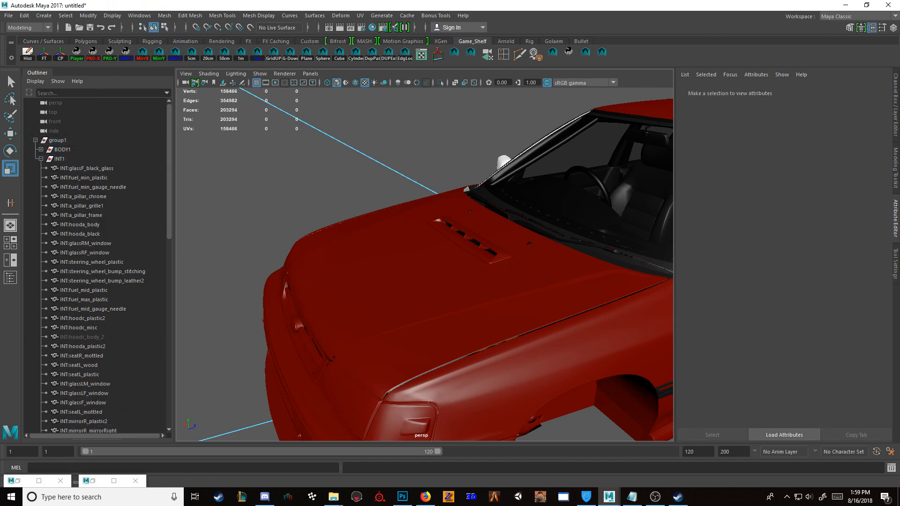
Step: Assign the existing Glass material to the grille badge's cover BODY:bumperFa_glass
scroll(425, 265, "down", 5)
left_click_drag(375, 290, 478, 268, "alt")
scroll(424, 265, "up", 7)
left_click(488, 364)
key("f")
scroll(425, 265, "down", 8)
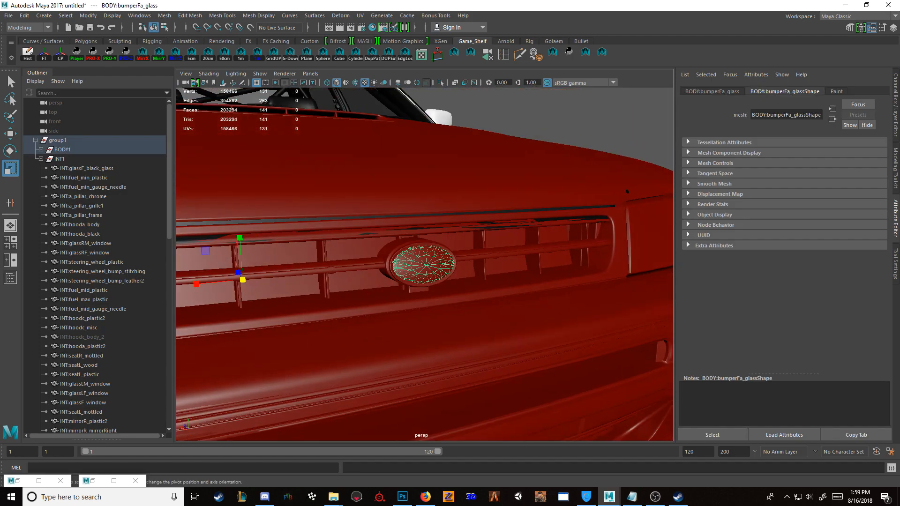
scroll(425, 265, "up", 2)
key("f")
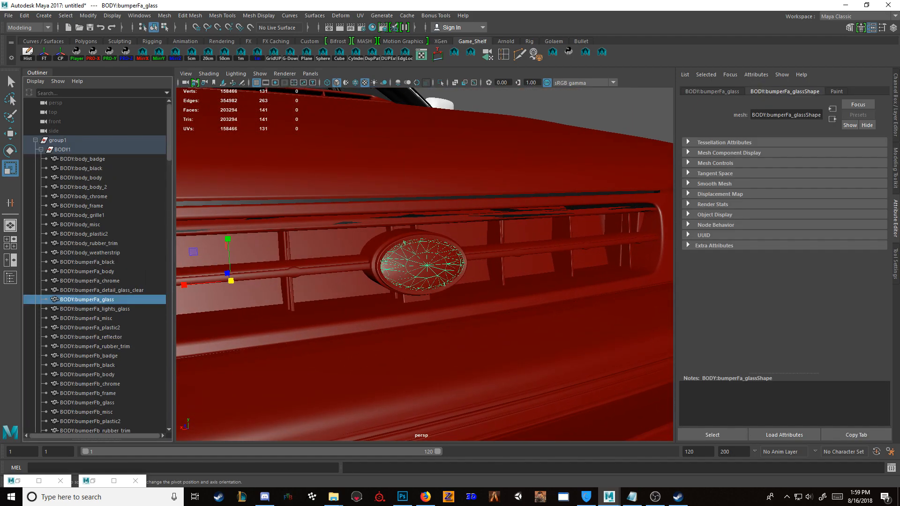
left_click_drag(450, 281, 398, 284, "alt")
scroll(425, 264, "down", 3)
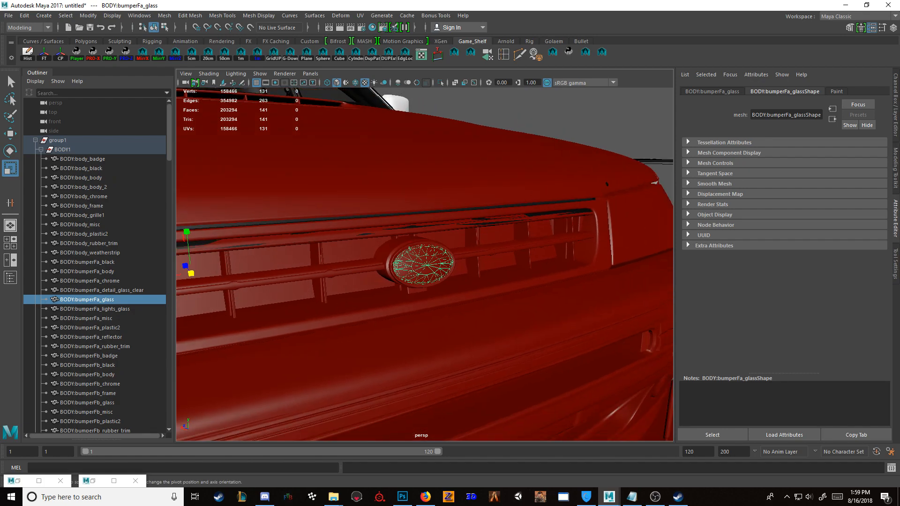
left_click(372, 27)
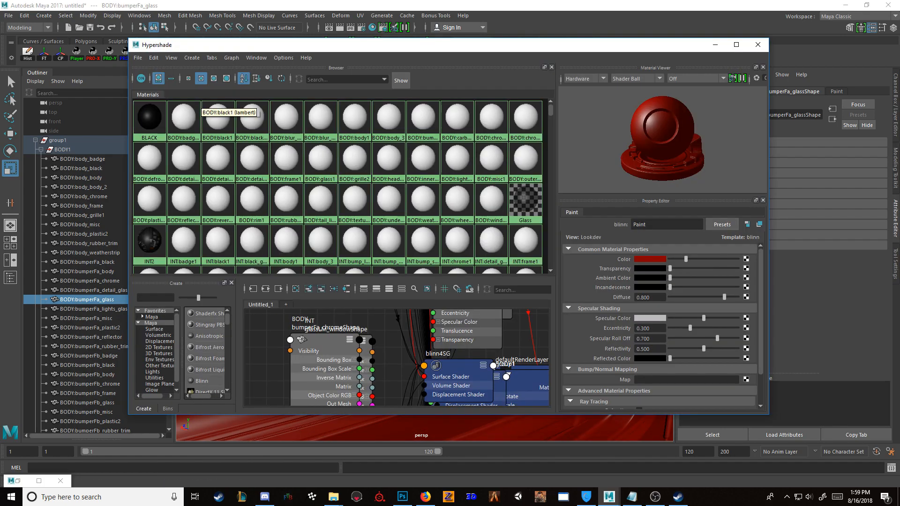
right_click_drag(528, 211, 536, 136)
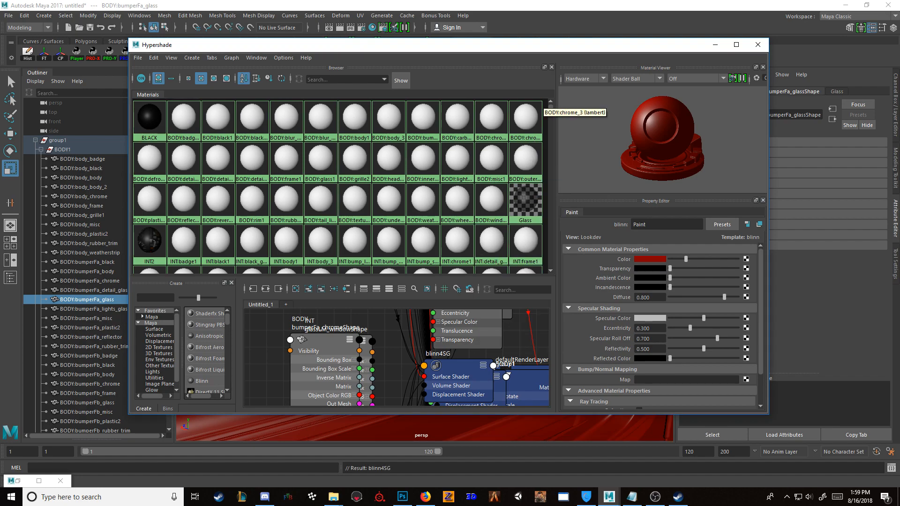
left_click(715, 45)
Step: Assign the Glass material to the overlapping badge cover BODY:bumperFrace_glass and deselect it
left_click(423, 265)
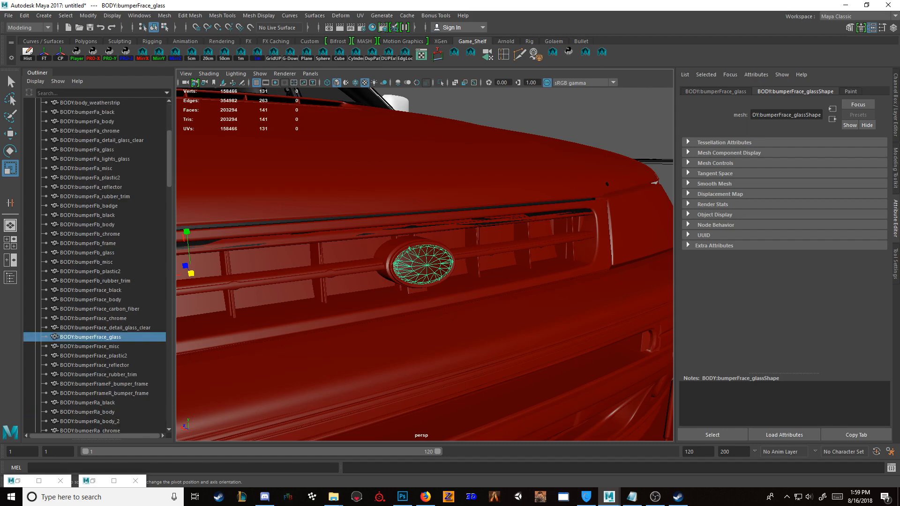
left_click(372, 28)
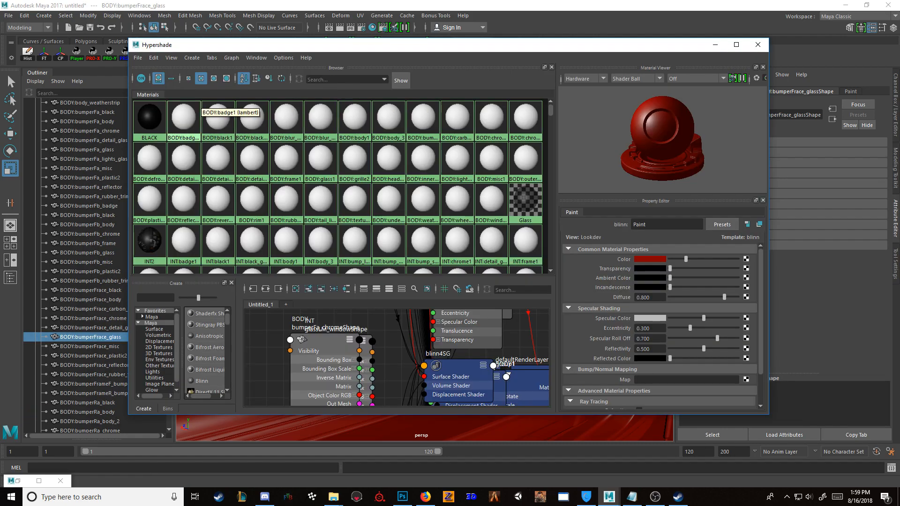
right_click_drag(521, 203, 524, 152)
left_click(715, 44)
left_click(613, 83)
left_click(515, 111)
left_click_drag(436, 265, 413, 262, "alt")
scroll(422, 265, "up", 6)
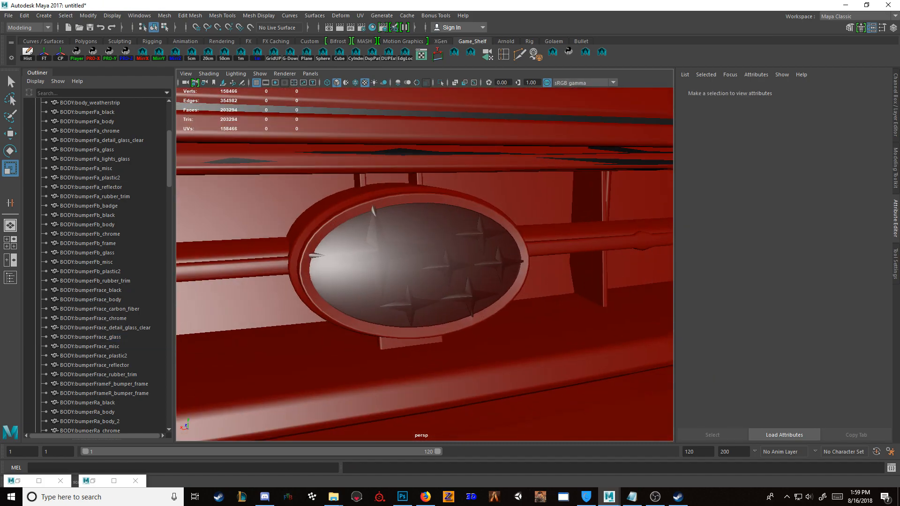
Step: Hide the badge cover BODY:bumperFa_glass, and briefly hide and restore BODY:bumperFrace_chrome
scroll(422, 265, "down", 3)
left_click(421, 266)
key("ctrl+h")
left_click(421, 266)
key("ctrl+h")
key("ctrl+shift+h")
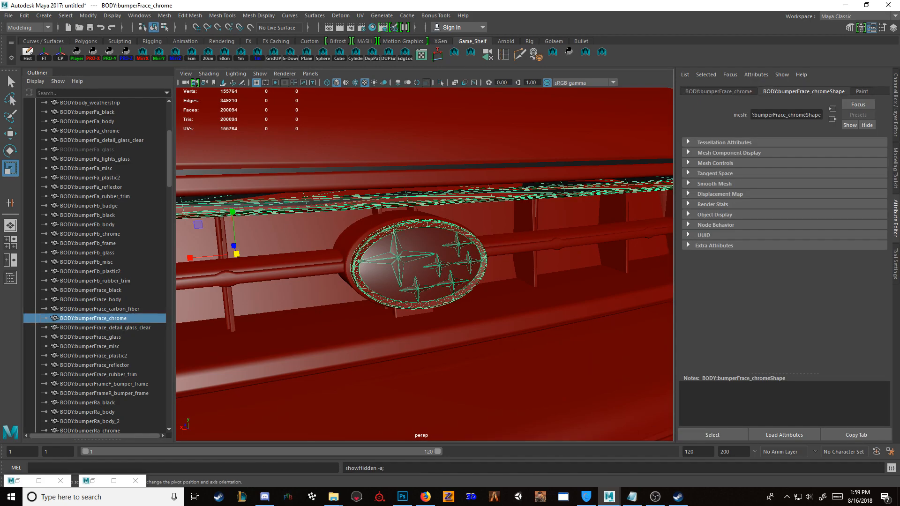
Step: Assign the existing BLACK material to the badge backing BODY:bumperFa_black
left_click(421, 272)
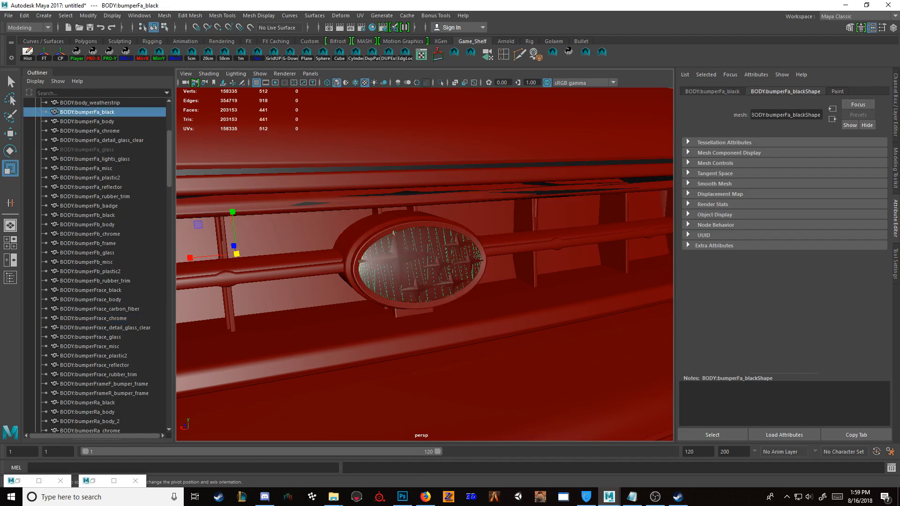
left_click(93, 481)
right_click_drag(153, 120, 154, 89)
left_click(715, 45)
left_click_drag(530, 234, 453, 233, "alt")
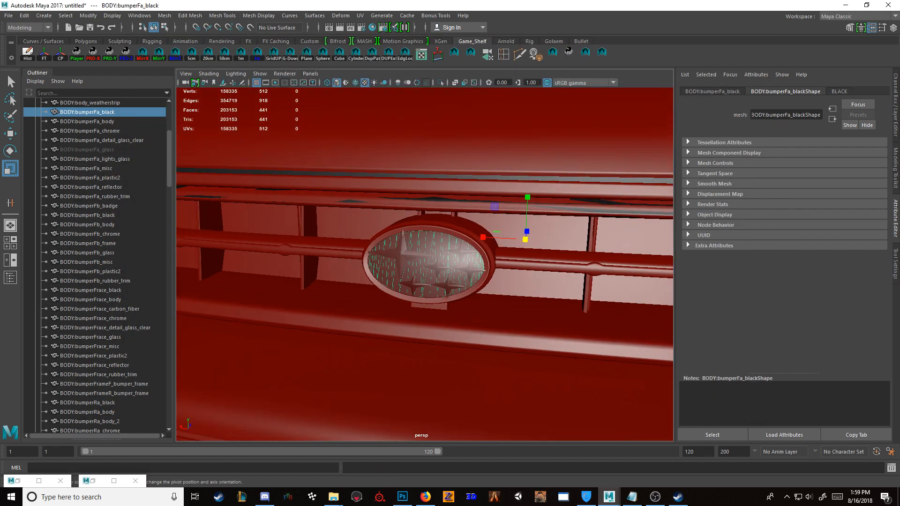
Step: Hide the remaining badge cover BODY:bumperFrace_glass to expose the emblem parts behind it
key("ctrl+h")
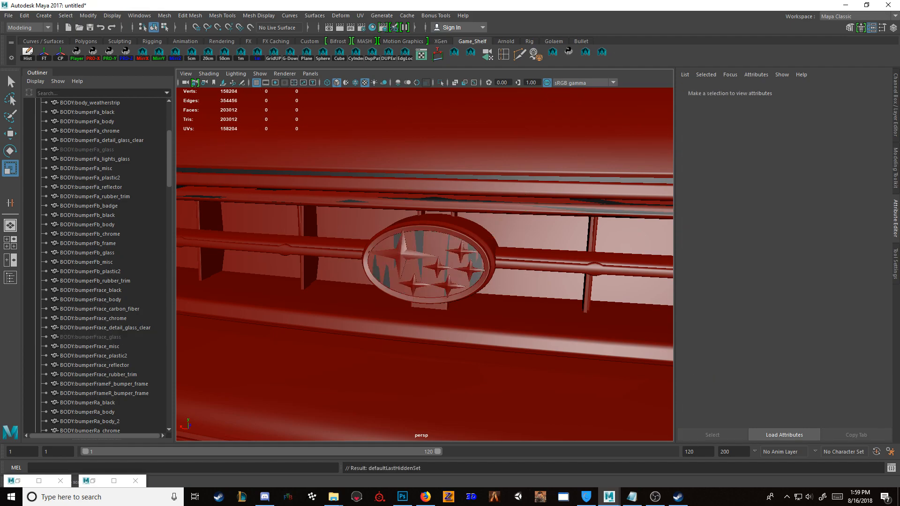
left_click(425, 277)
left_click(404, 256)
left_click_drag(413, 263, 504, 234, "alt")
left_click(415, 243)
left_click_drag(417, 257, 309, 281, "alt")
Step: Assign the Glass material to the left headlight cover BODY:glassLHL_detail_glass_clear
scroll(422, 270, "down", 10)
left_click(553, 300)
left_click(544, 303)
key("f")
left_click_drag(543, 303, 569, 307, "alt")
scroll(586, 302, "down", 4)
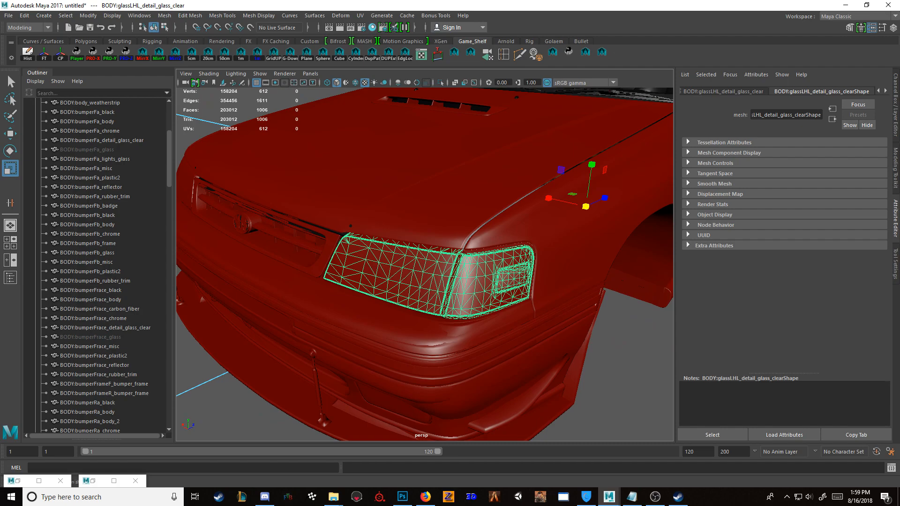
left_click(93, 481)
right_click_drag(529, 203, 529, 174)
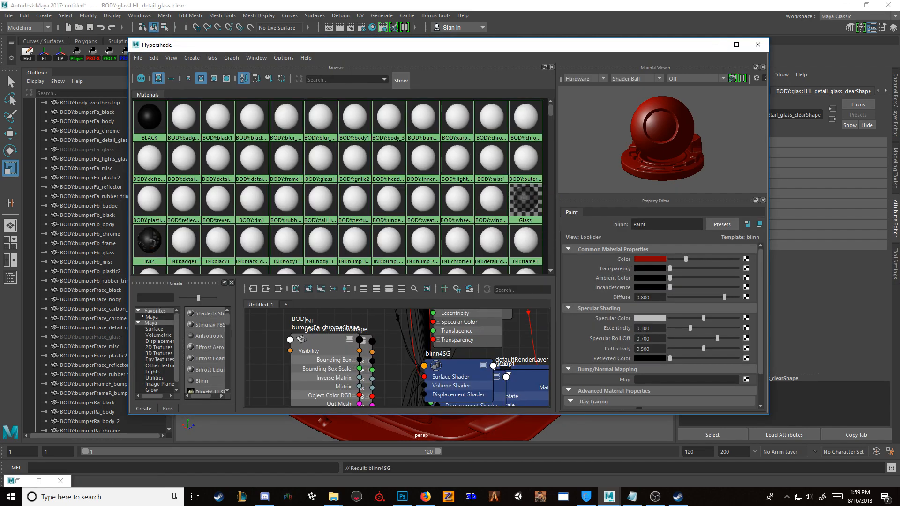
left_click(715, 45)
Step: Assign the Glass material to the right headlight cover BODY:glassRHL_detail_glass_clear and hide it
left_click_drag(529, 225, 623, 234, "alt")
scroll(624, 235, "down", 3)
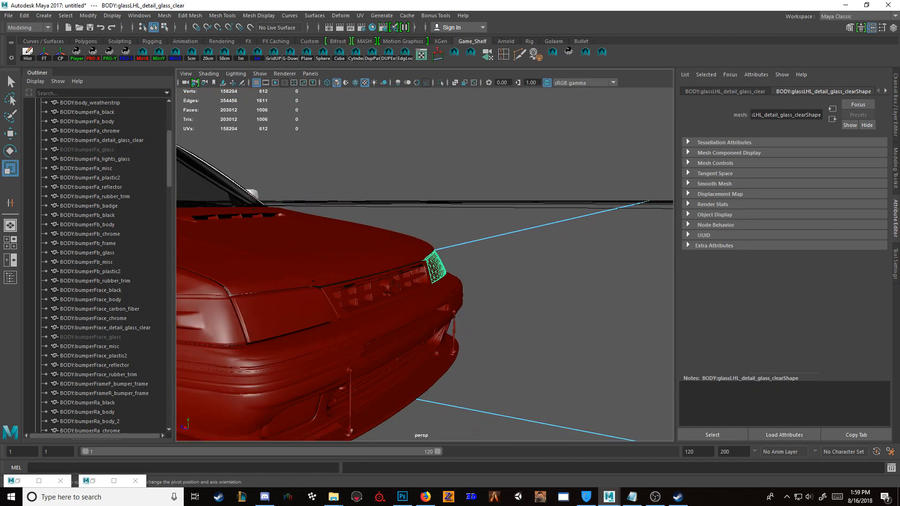
left_click(283, 313)
left_click(530, 300)
left_click_drag(468, 300, 462, 328, "alt")
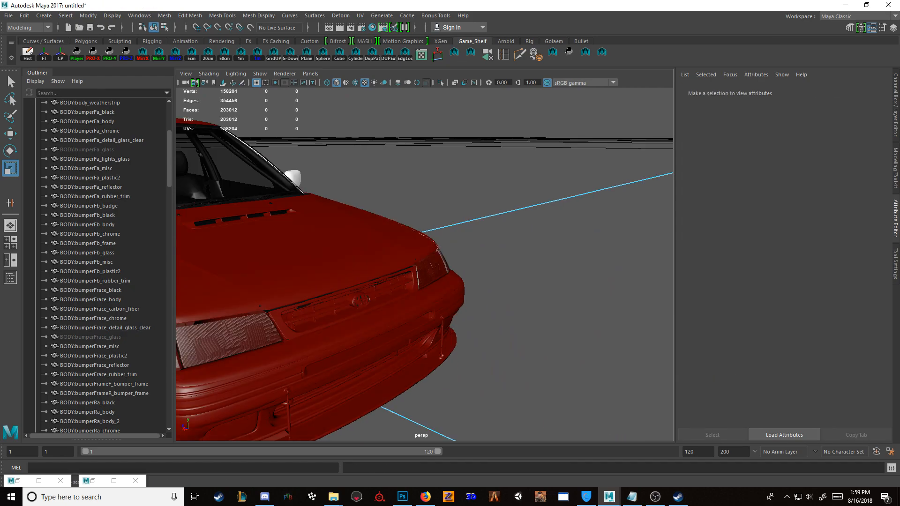
left_click(244, 326)
key("f")
left_click_drag(412, 300, 445, 283, "alt")
key("ctrl+h")
Step: Assign the Glass material to the right headlight's inner glass BODY:headlightR_lights_glass and hide it
left_click(469, 281)
scroll(108, 266, "down", 17)
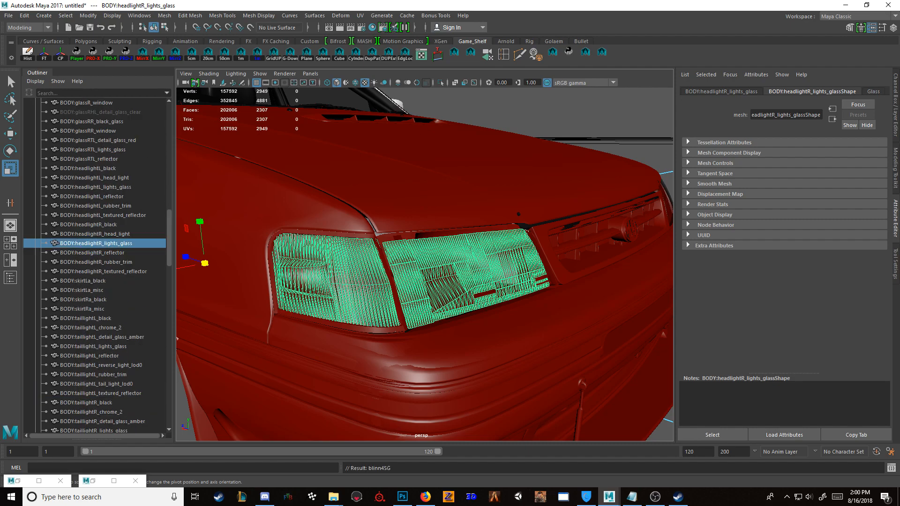
key("ctrl+h")
left_click(469, 276)
mouse_move(469, 277)
left_mouse_down("alt")
mouse_move(443, 276)
mouse_move(485, 274)
left_mouse_up("alt")
left_click(372, 28)
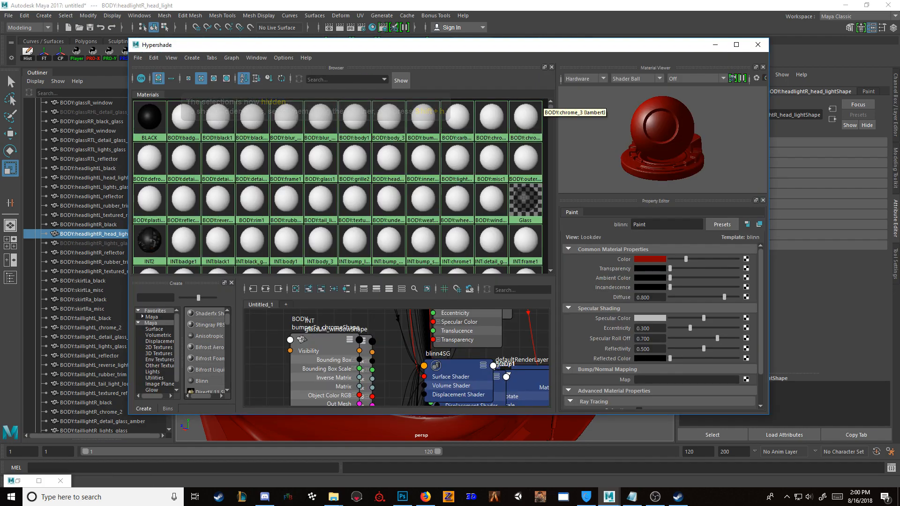
left_click(715, 44)
Step: Assign a new Blinn material to BODY:headlightR_textured_reflector and name it Lights
scroll(461, 265, "down", 2)
left_click_drag(461, 265, 385, 291, "alt")
left_click(416, 286)
right_click_drag(579, 130, 572, 370)
left_click(553, 190)
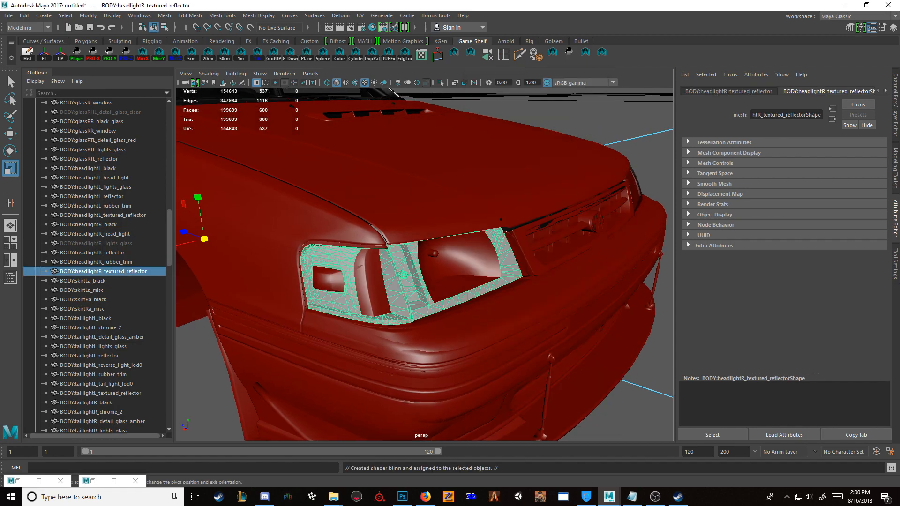
type("Lights")
key("Return")
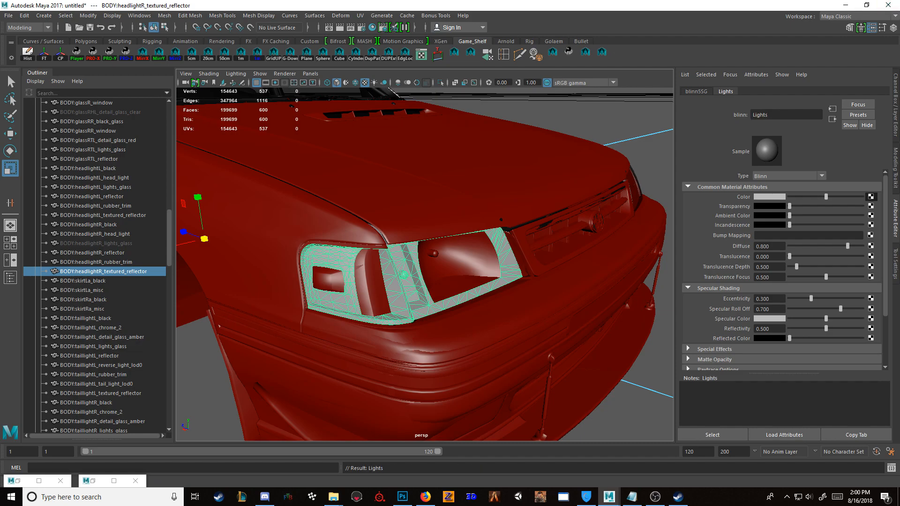
Step: Add a file texture to the Lights material's color using the image lights_lod0.png
left_click(871, 197)
left_click(561, 154)
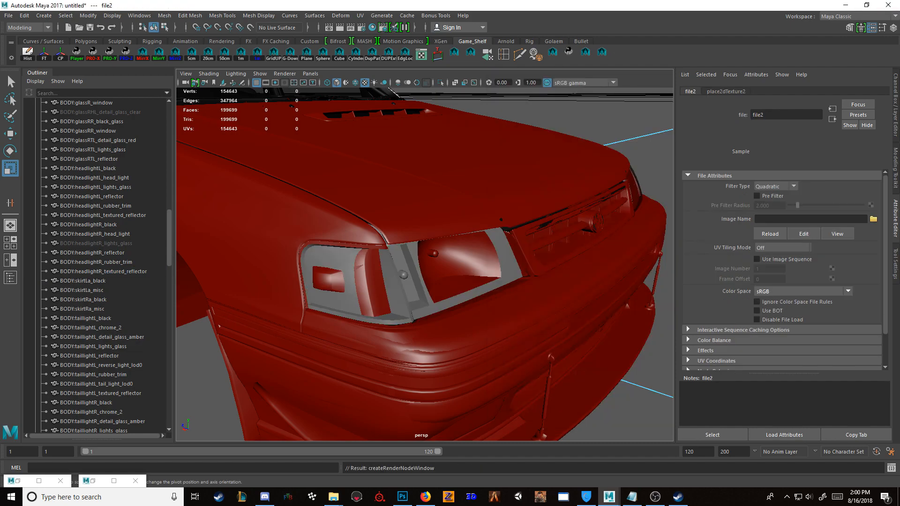
left_click(873, 219)
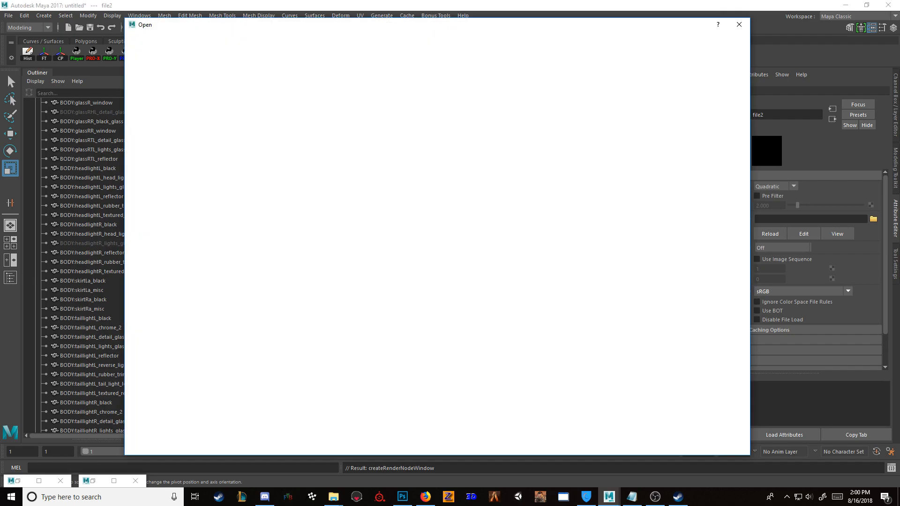
left_click(219, 97)
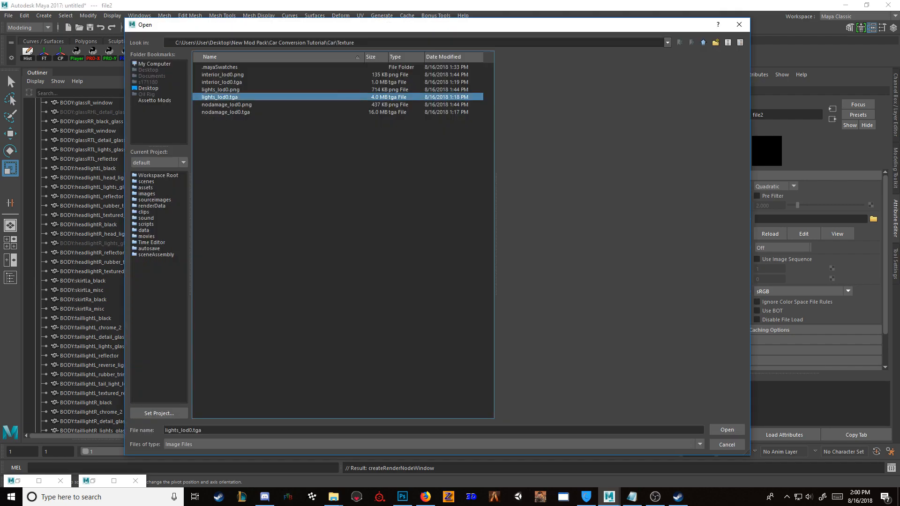
double_click(221, 89)
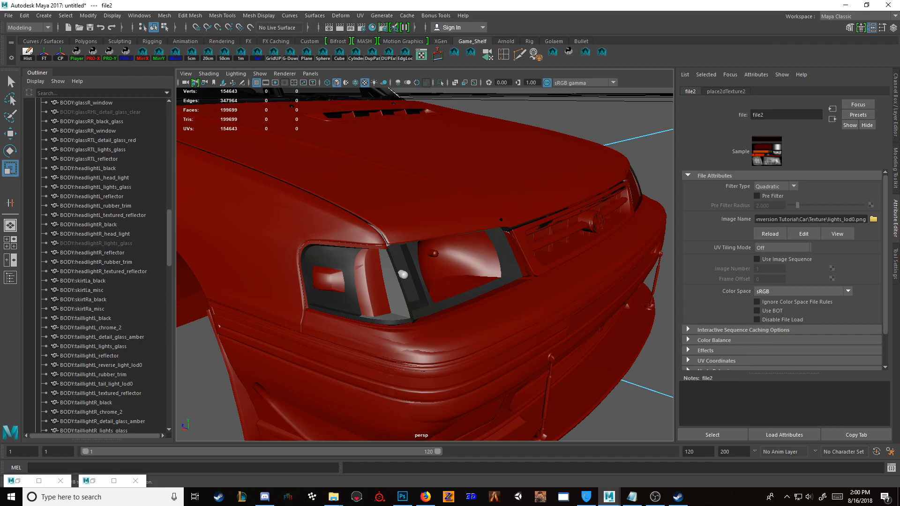
Step: Assign the Lights material to BODY:headlightR_head_light and BODY:headlightR_reflector in the right headlight
left_click_drag(474, 267, 457, 269, "alt")
left_click(459, 270)
left_click(372, 27)
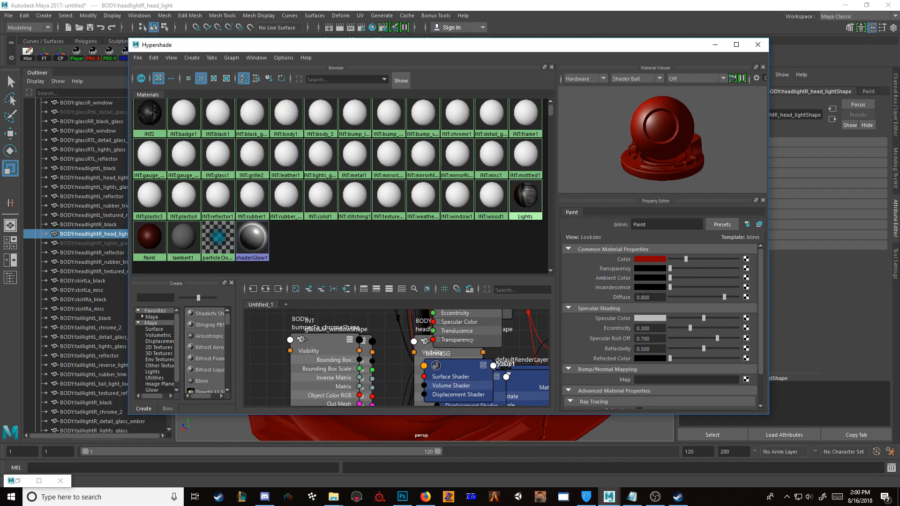
left_click(715, 45)
mouse_move(413, 276)
left_mouse_down("alt")
mouse_move(370, 270)
mouse_move(417, 267)
left_mouse_up("alt")
left_click(367, 281)
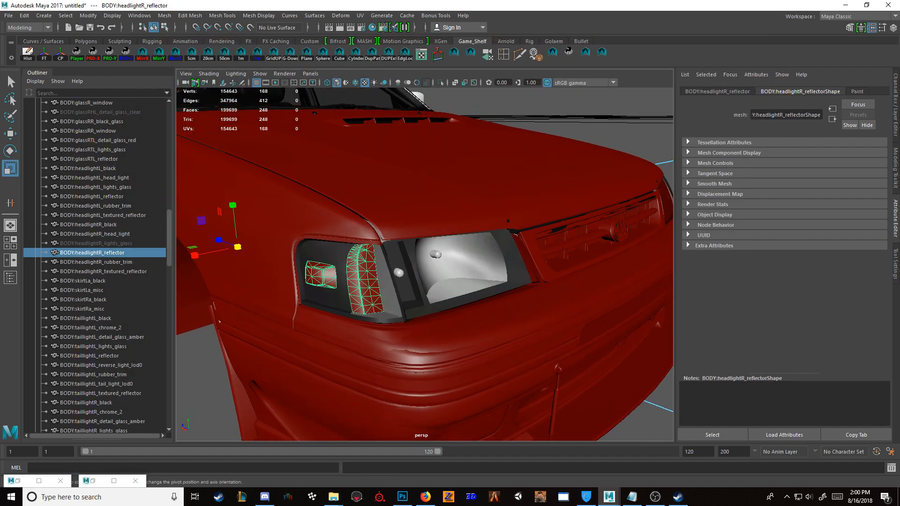
key("g")
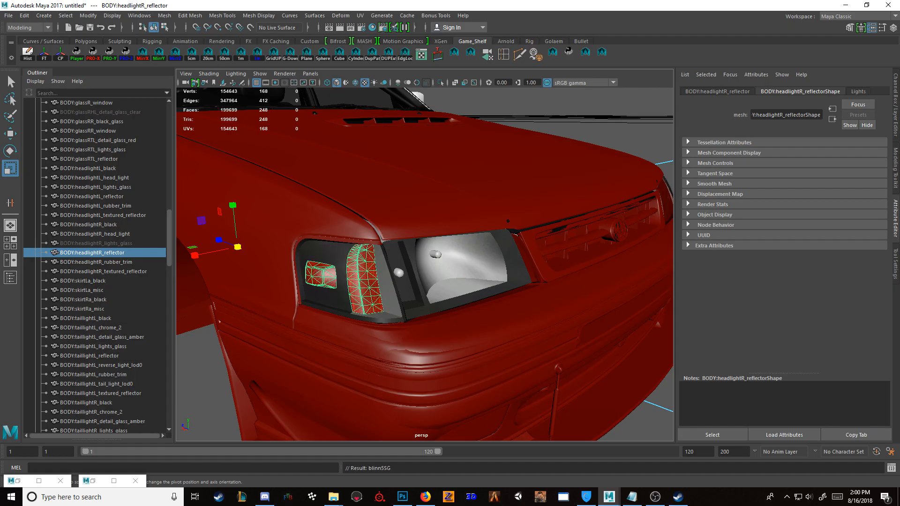
Step: Reapply the Lights material to BODY:headlightR_textured_reflector around the right headlight
left_click(422, 202)
mouse_move(422, 202)
left_mouse_down("alt")
mouse_move(370, 215)
mouse_move(323, 214)
mouse_move(436, 240)
mouse_move(389, 230)
left_mouse_up("alt")
scroll(371, 215, "down", 4)
scroll(389, 230, "up", 7)
left_click(462, 260)
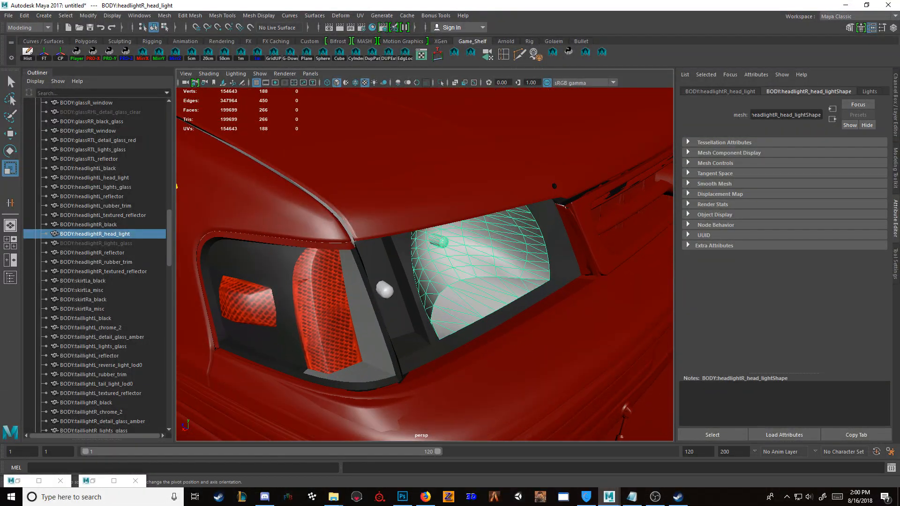
left_click(398, 300)
key("g")
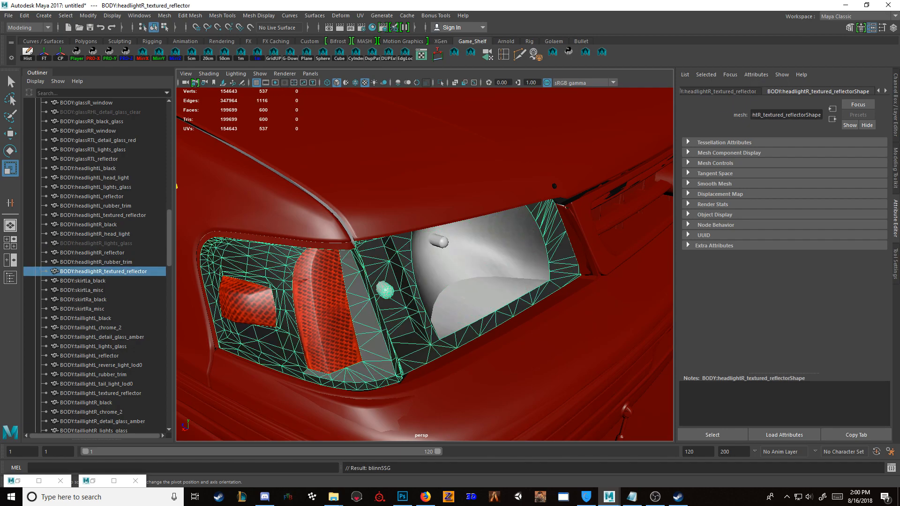
Step: Hide the left headlight's inner glass BODY:headlightL_lights_glass to expose the parts behind it
scroll(413, 263, "down", 10)
left_click_drag(422, 262, 404, 262, "alt")
left_click_drag(468, 262, 403, 263, "alt")
scroll(403, 272, "up", 8)
left_click(403, 286)
key("ctrl+h")
left_click(404, 286)
Step: Hide the left taillight's outer glass cover and BODY:taillightL_reflector
key("ctrl+h")
scroll(425, 264, "down", 10)
middle_click_drag(398, 187, 483, 253, "alt")
left_click(431, 204)
key("f")
scroll(432, 211, "down", 5)
left_click_drag(431, 211, 481, 244, "alt")
key("ctrl+h")
left_click(427, 229)
key("ctrl+h")
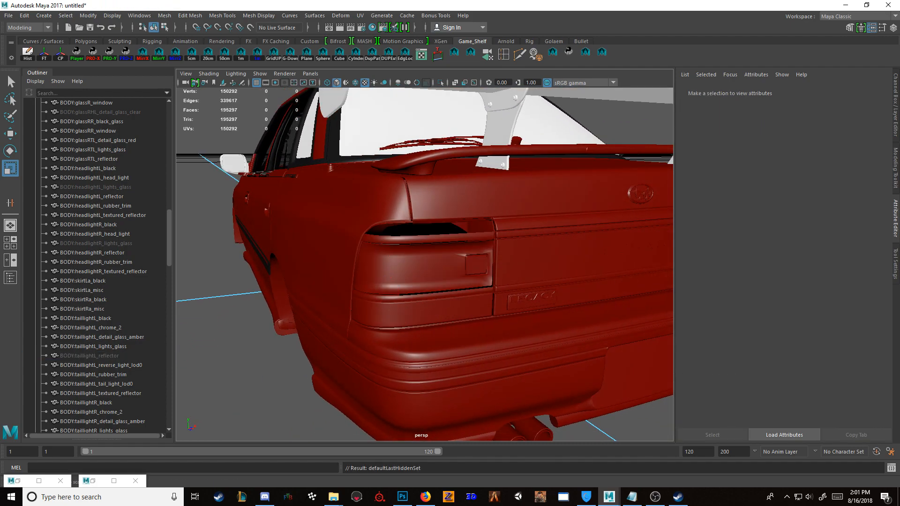
Step: Show BODY:taillightL_reflector again and assign the Lights material to it and to BODY:taillightL_lights_glass
left_click(89, 356)
key("shift+h")
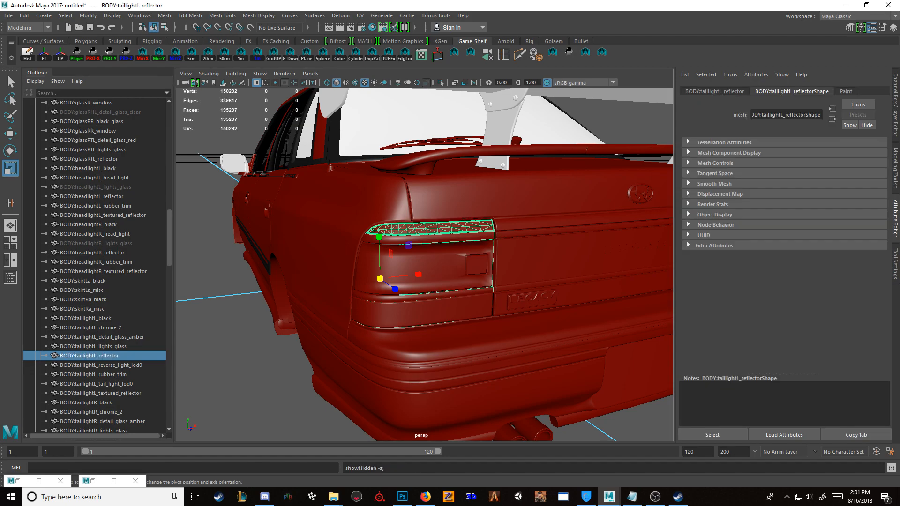
left_click(434, 263)
key("g")
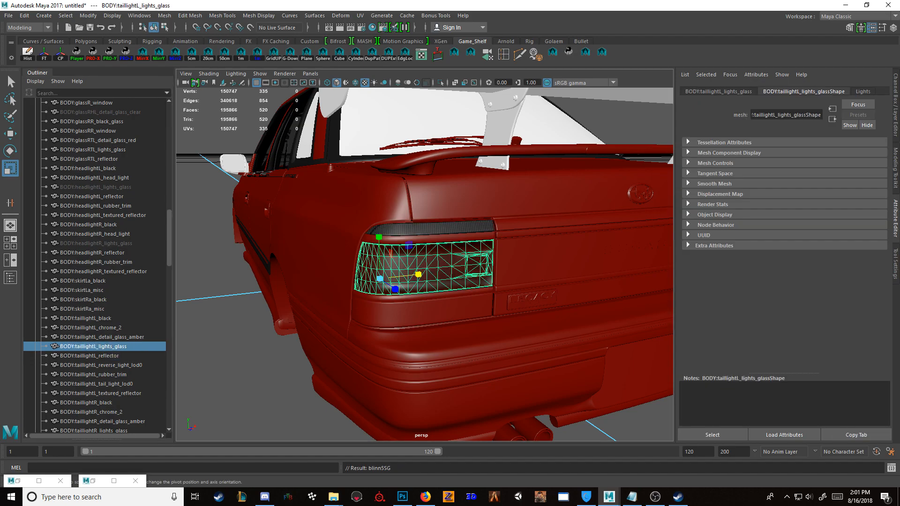
Step: Hide the left taillight's lower cover and assign Lights to BODY:taillightL_detail_glass_amber and BODY:taillightL_reverse_light_lod0
left_click(432, 309)
key("ctrl+h")
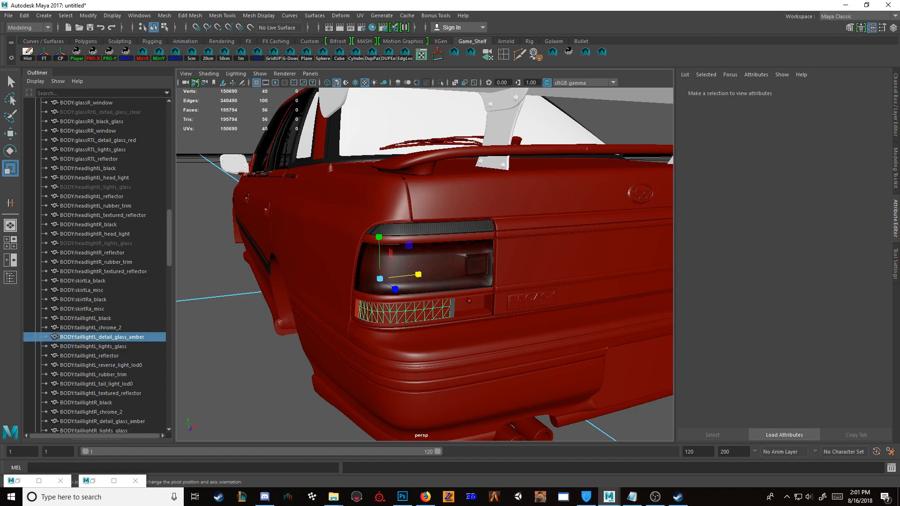
left_click(427, 310)
left_click(472, 307)
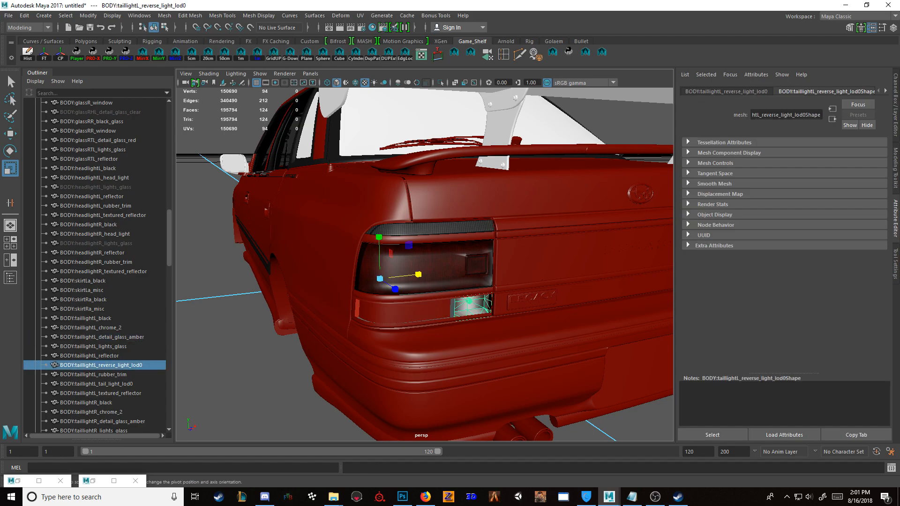
left_click(422, 311)
left_click(253, 366)
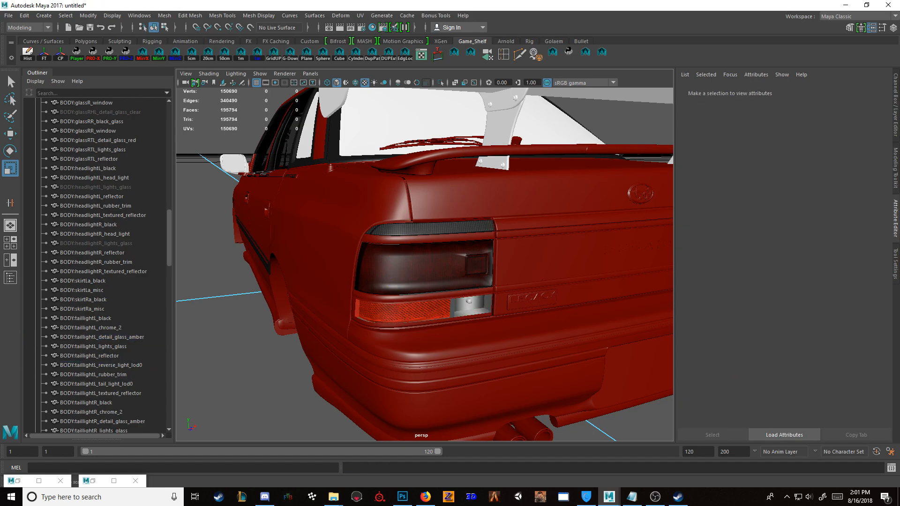
Step: Hide the right taillight's outer glass cover BODY:glassRTL_detail_glass_red and its upper BODY:taillightR_reflector to expose the parts behind them
left_click(422, 296)
left_click(261, 348)
left_click_drag(261, 348, 199, 333, "alt")
left_click(461, 314)
left_click(272, 349)
left_click_drag(272, 349, 399, 366, "alt")
left_click(449, 336)
key("f")
scroll(448, 336, "down", 6)
left_click_drag(449, 335, 497, 349, "alt")
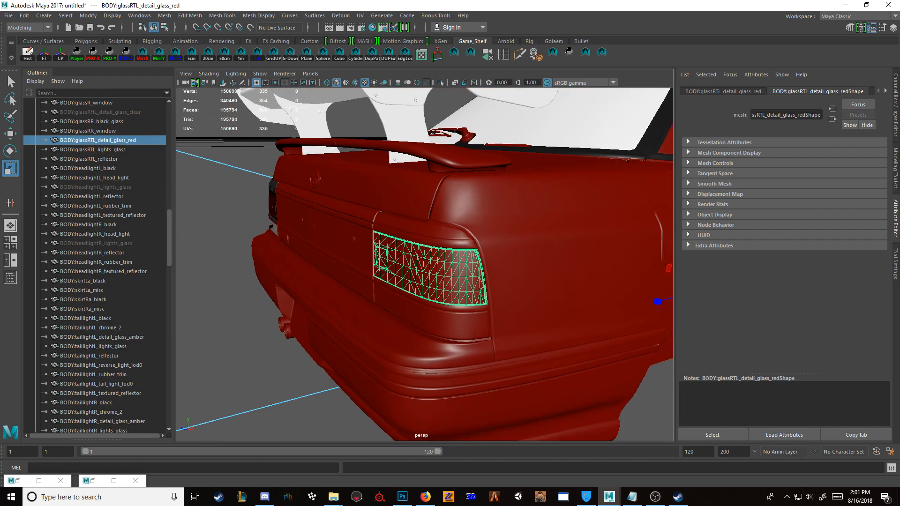
key("ctrl+h")
left_click(418, 223)
key("ctrl+h")
left_click(417, 223)
key("ctrl+h")
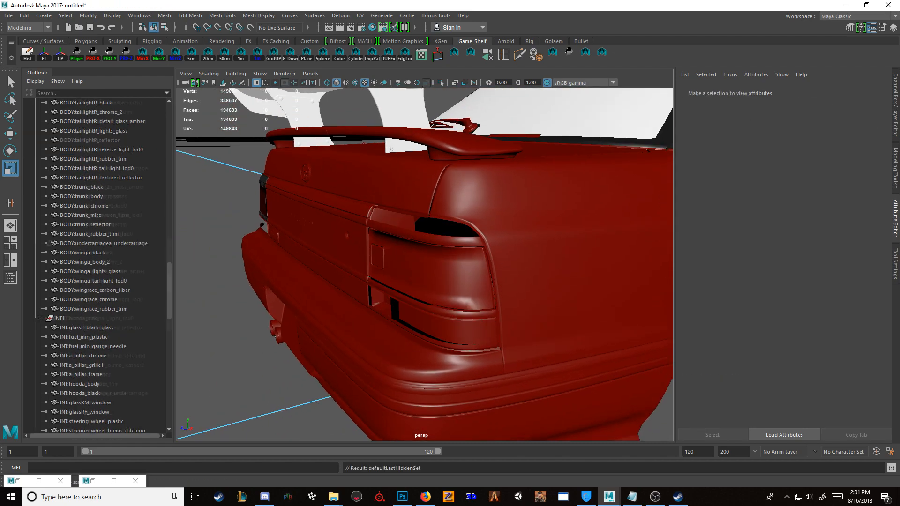
Step: Repeat the previous operation on the right taillight's exposed parts and make all hidden objects visible again
scroll(161, 432, "up", 4)
scroll(96, 263, "up", 8)
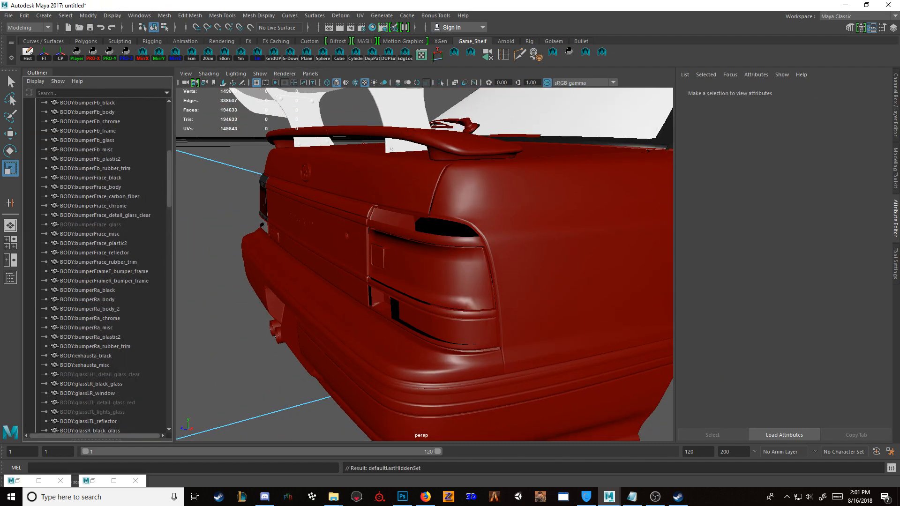
left_click(436, 277)
key("g")
left_click(436, 239)
key("g")
left_click(445, 328)
key("g")
left_click(381, 301)
left_click(90, 224)
key("shift+h")
left_click(93, 411)
scroll(96, 407, "down", 20)
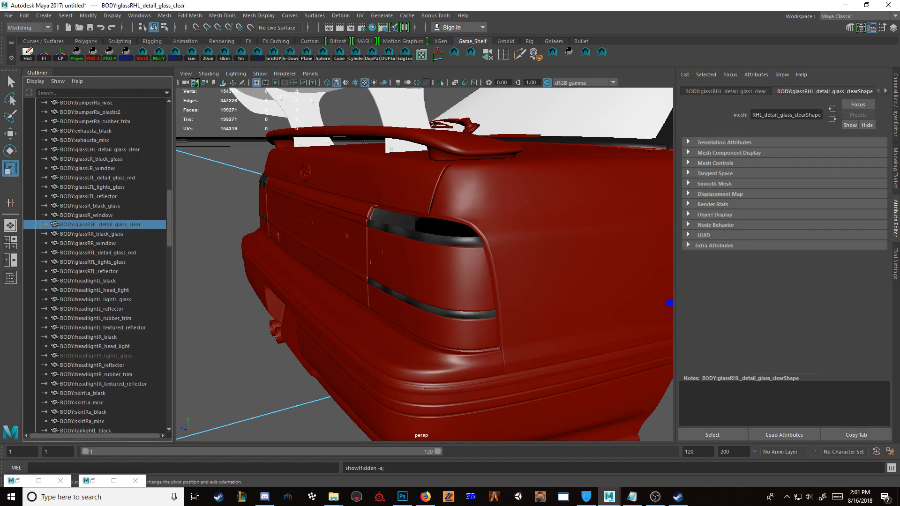
Step: Assign the Lights material to BODY:taillightR_reflector, the upper strip of the right taillight
left_click(424, 225)
scroll(425, 234, "up", 3)
left_click(623, 281)
mouse_move(424, 262)
left_mouse_down("alt")
mouse_move(539, 262)
mouse_move(436, 263)
left_mouse_up("alt")
left_click(422, 193)
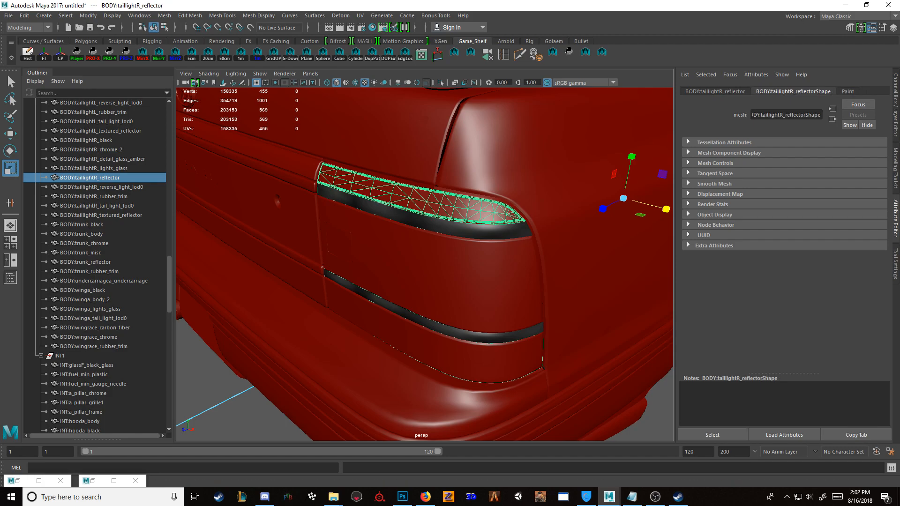
left_click(372, 28)
right_click_drag(530, 204, 531, 173)
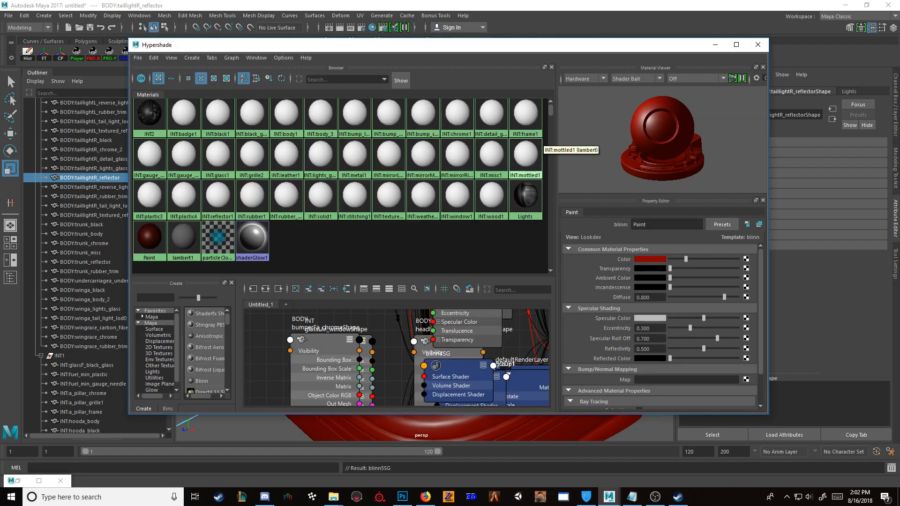
left_click(715, 45)
scroll(627, 220, "down", 4)
right_click_drag(563, 200, 558, 201, "alt")
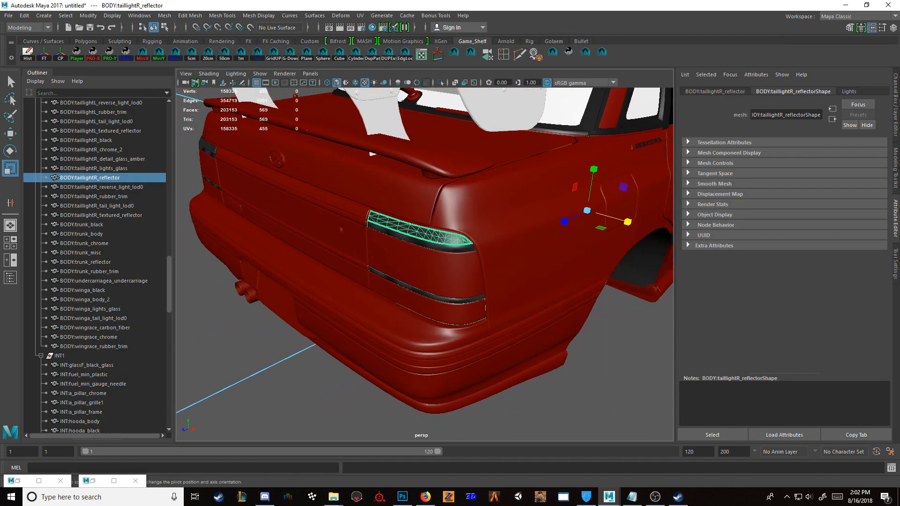
Step: Filter the object list by "Glass" and isolate all BODY glass meshes from BODY:bumperFa_glass to BODY:winga_lights_glass
left_click_drag(169, 284, 169, 139)
left_click(99, 93)
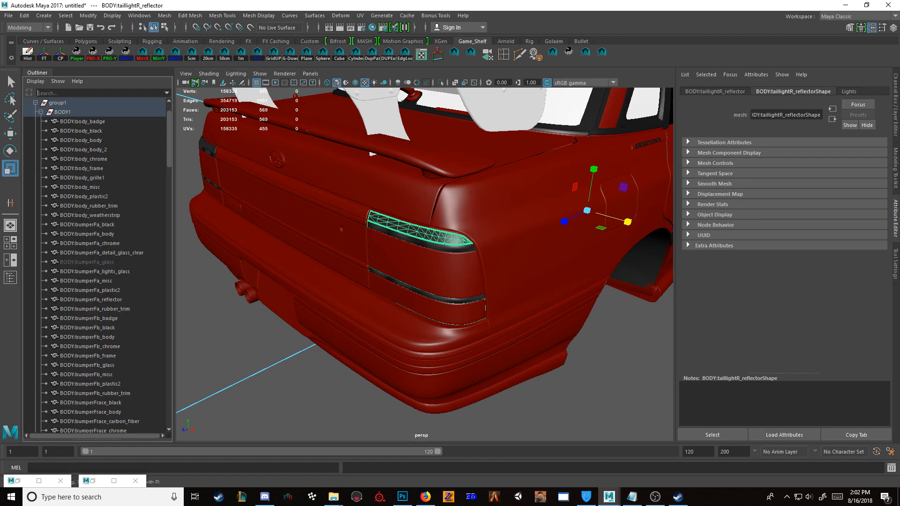
type("Glass")
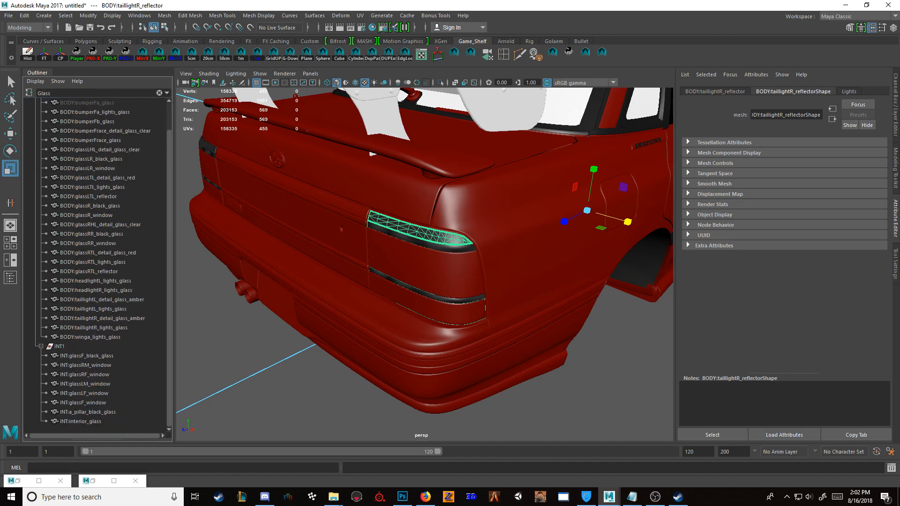
left_click(87, 102)
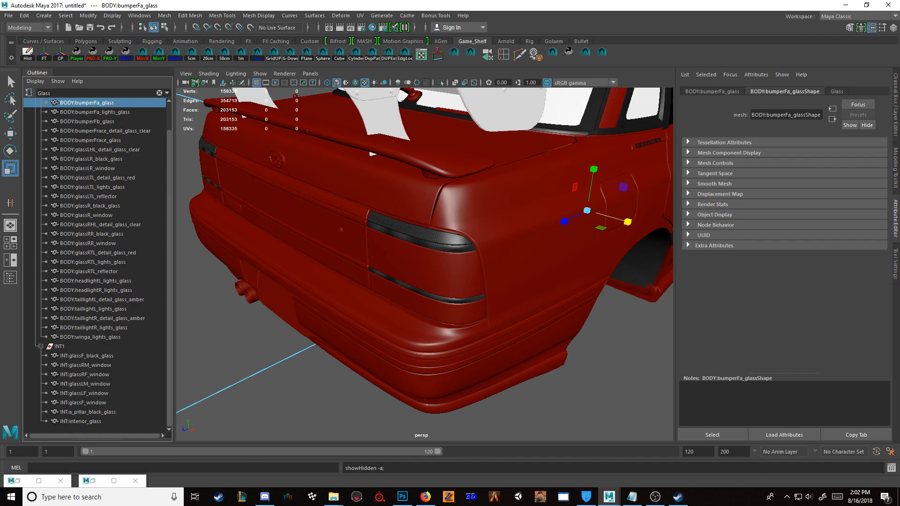
left_click(89, 338, "shift")
key("ctrl+1")
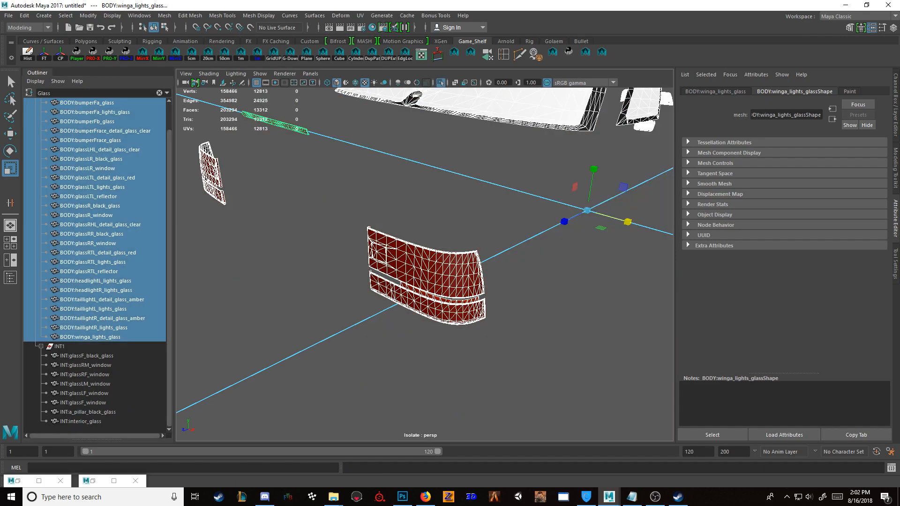
Step: Remove the black window borders BODY:glassR_black_glass, BODY:glassLR_black_glass and BODY:glassRR_black_glass from the glass selection
key("f")
left_click_drag(399, 281, 536, 274, "alt")
left_click(536, 254, "ctrl")
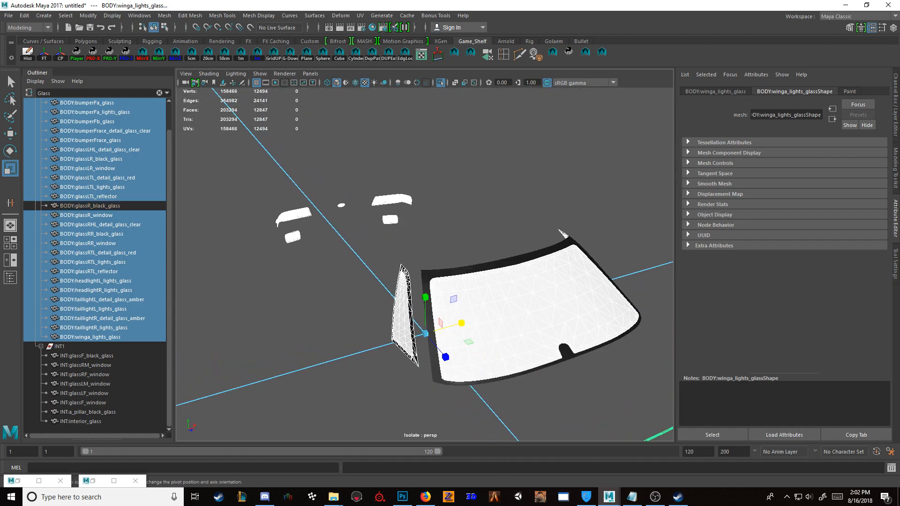
left_click(412, 330, "ctrl")
left_click_drag(413, 329, 610, 286, "alt")
scroll(416, 328, "down", 5)
scroll(375, 281, "up", 5)
left_click_drag(469, 290, 445, 276, "alt")
scroll(422, 267, "down", 3)
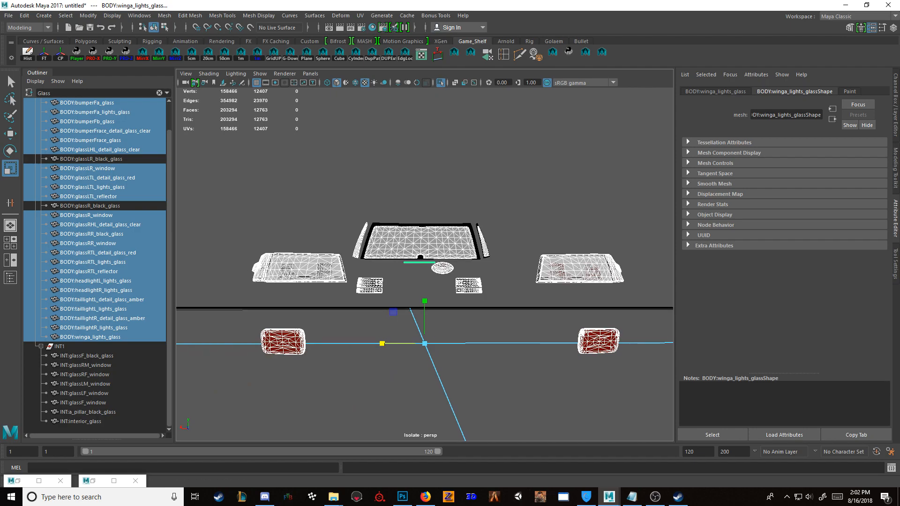
left_click_drag(384, 234, 567, 277, "alt")
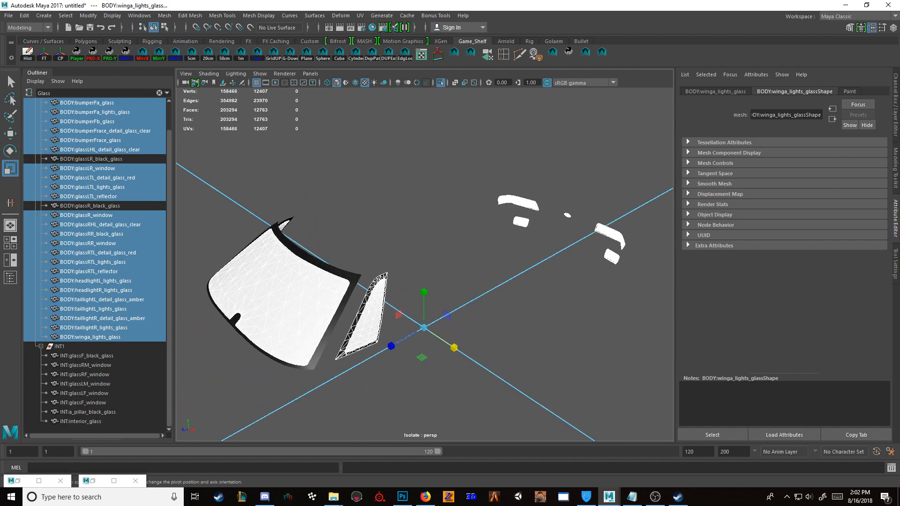
left_click_drag(366, 311, 506, 274, "alt")
left_click(379, 298, "shift")
scroll(483, 285, "down", 3)
scroll(457, 267, "up", 2)
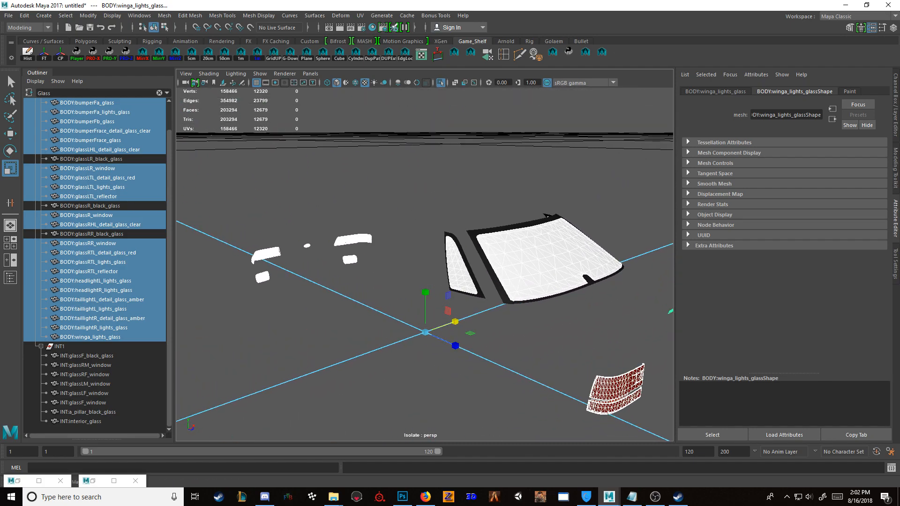
Step: Assign the Glass material to the selected BODY glass meshes, exit the isolated view and clear the selection
left_click(373, 27)
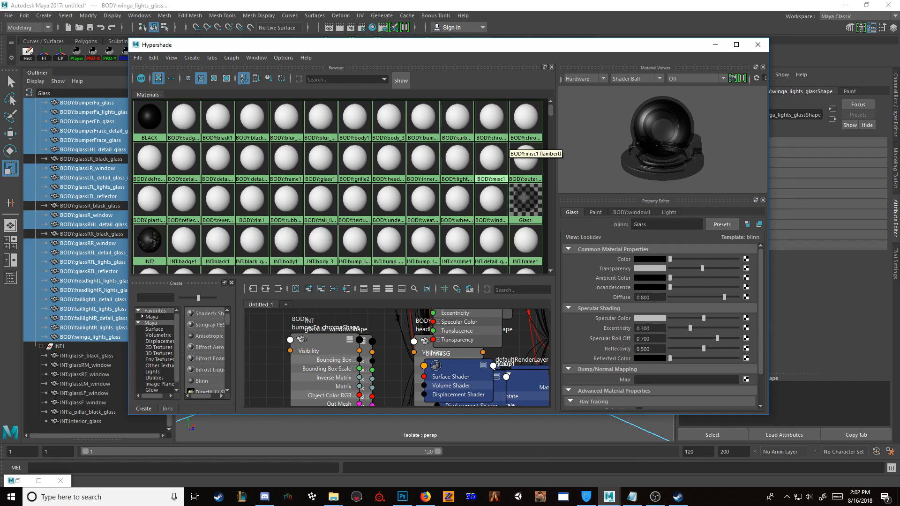
right_click(533, 207)
left_click(605, 206)
left_click(716, 44)
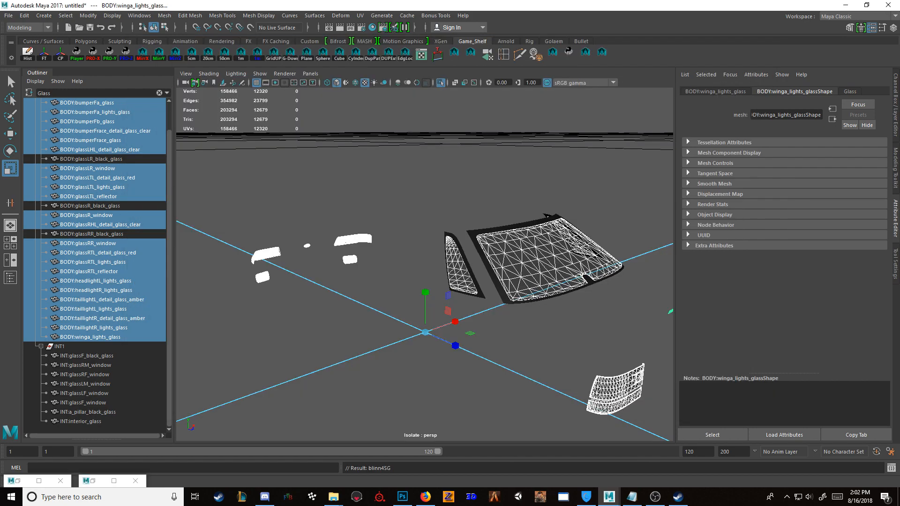
left_click_drag(385, 263, 530, 235, "alt")
left_click(563, 188)
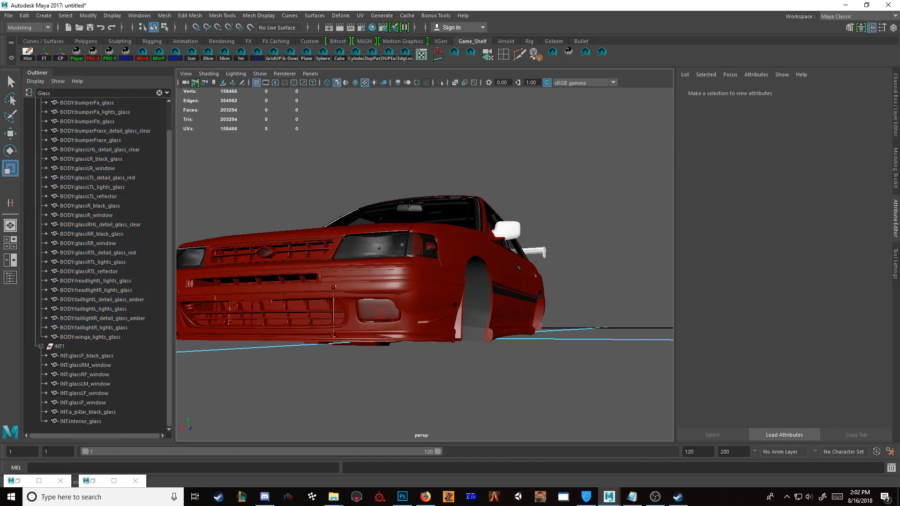
Step: Examine the car's exterior from several angles to check the glass and the remaining unassigned parts
scroll(425, 265, "up", 5)
left_click_drag(425, 264, 459, 254, "alt")
scroll(424, 265, "down", 3)
middle_click_drag(328, 211, 586, 328, "alt")
left_click_drag(424, 265, 450, 300, "alt")
left_click_drag(365, 263, 590, 263, "alt")
scroll(425, 264, "up", 4)
mouse_move(469, 281)
left_mouse_down("alt")
mouse_move(394, 258)
mouse_move(468, 281)
left_mouse_up("alt")
scroll(425, 264, "down", 8)
left_click_drag(403, 263, 450, 268, "alt")
left_click_drag(375, 262, 640, 246, "alt")
scroll(425, 264, "up", 4)
left_click_drag(425, 265, 478, 263, "alt")
Step: Assign the BLACK material to the front bumper's lower lip, BODY:bumperFrace_carbon_fiber
left_click(398, 362)
left_click_drag(399, 362, 529, 384, "alt")
left_click(553, 399)
left_click(440, 341)
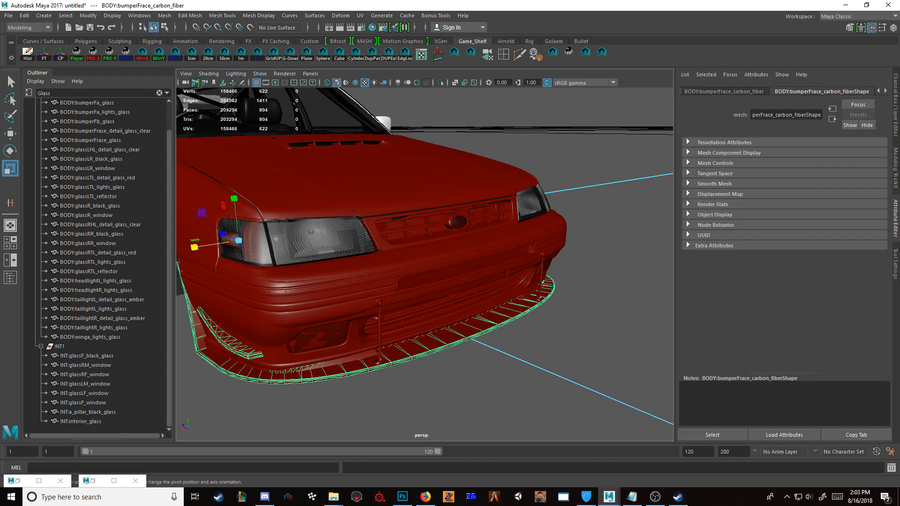
left_click(93, 481)
right_click_drag(154, 123, 148, 89)
left_click(716, 45)
Step: Select and isolate the front bumper's chrome mesh BODY:bumperFrace_chrome
left_click(577, 127)
left_click_drag(576, 126, 624, 99, "alt")
left_click(451, 321)
key("ctrl+1")
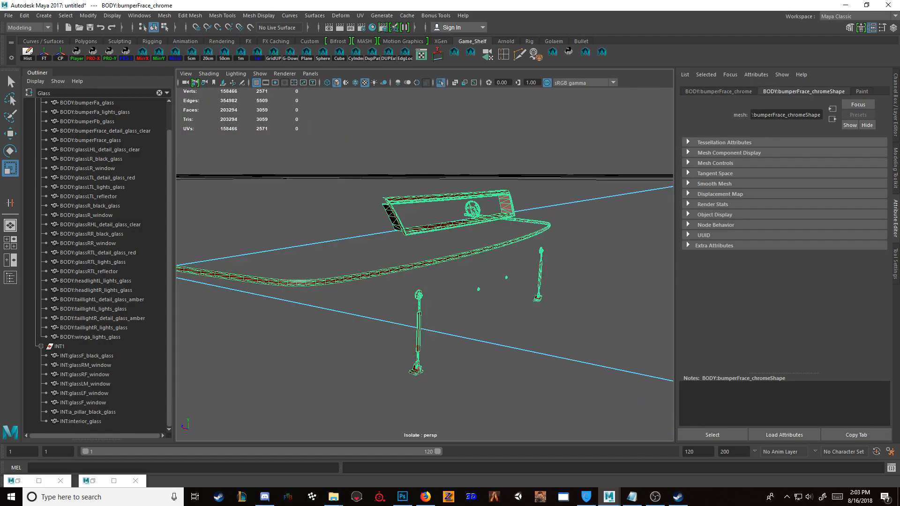
mouse_move(451, 300)
left_mouse_down("alt")
mouse_move(407, 304)
mouse_move(449, 316)
left_mouse_up("alt")
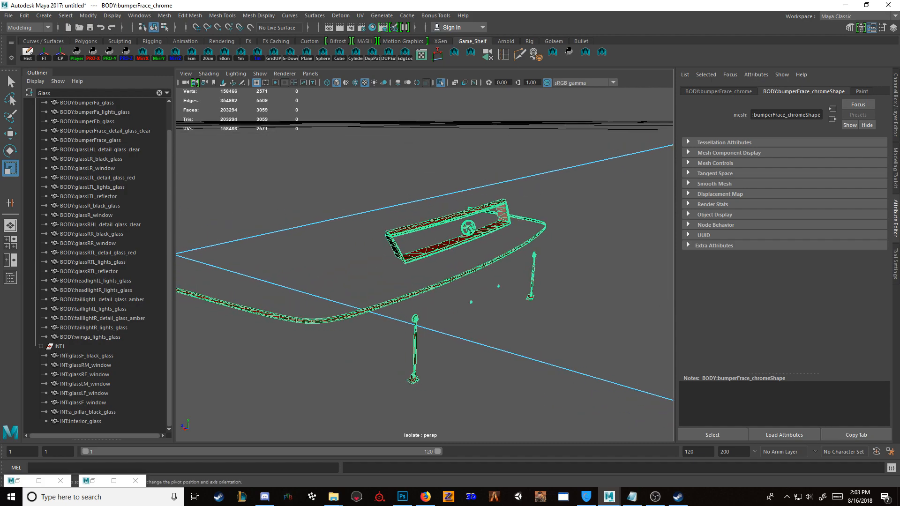
mouse_move(487, 286)
left_mouse_down("alt")
mouse_move(321, 307)
mouse_move(495, 275)
mouse_move(478, 278)
left_mouse_up("alt")
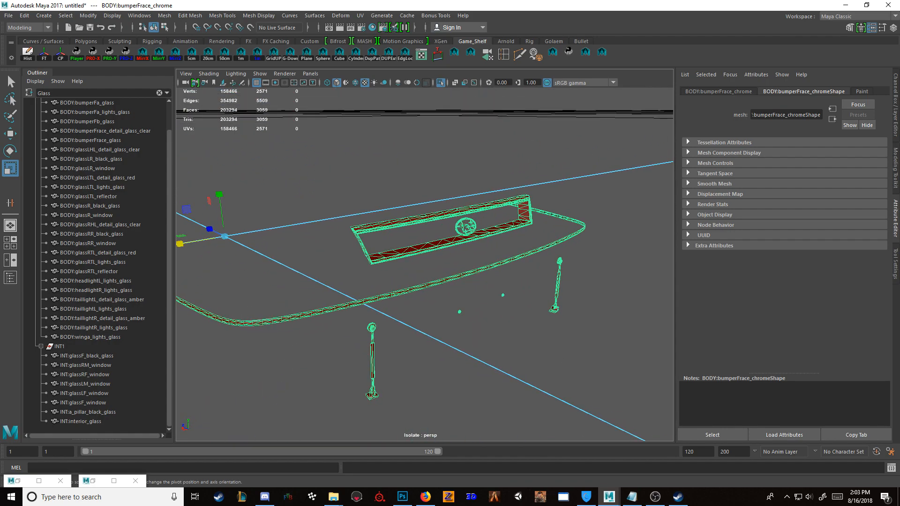
Step: Assign a new Blinn material to the isolated BODY:bumperFrace_chrome mesh
scroll(478, 277, "up", 2)
right_click_drag(443, 158, 446, 398)
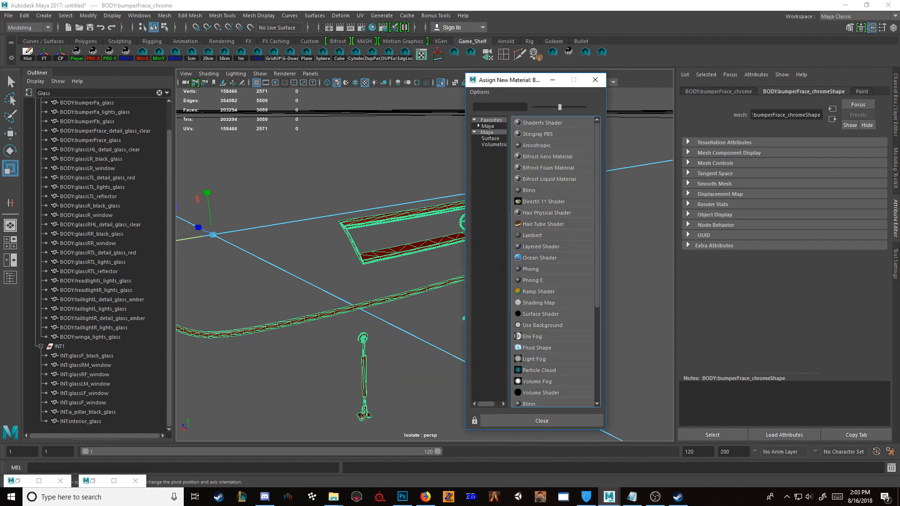
left_click(529, 190)
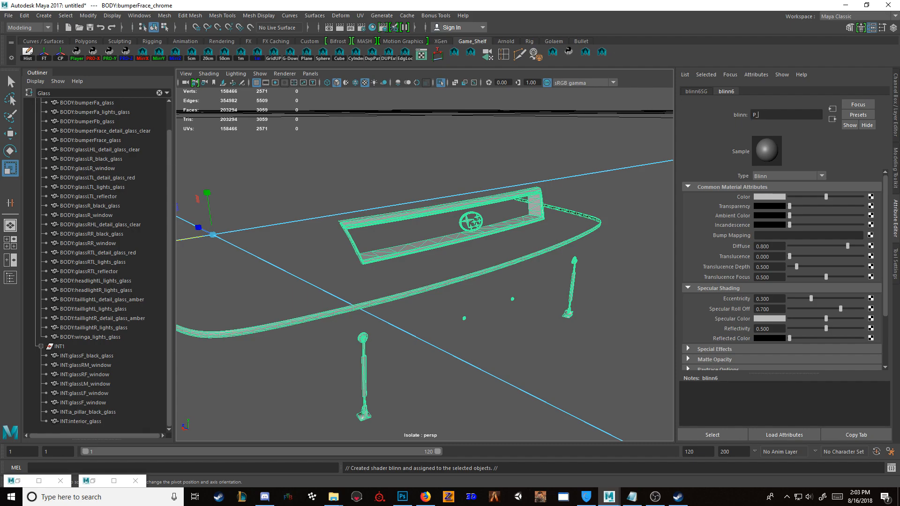
Step: Name the new Blinn P_Chrome, darken its colour to a medium grey and leave the isolated view
mouse_move(826, 197)
left_mouse_down()
mouse_move(799, 196)
mouse_move(817, 197)
mouse_move(808, 197)
left_mouse_up()
left_click(493, 149)
mouse_move(493, 149)
left_mouse_down("alt")
mouse_move(436, 152)
mouse_move(493, 141)
left_mouse_up("alt")
key("ctrl+1")
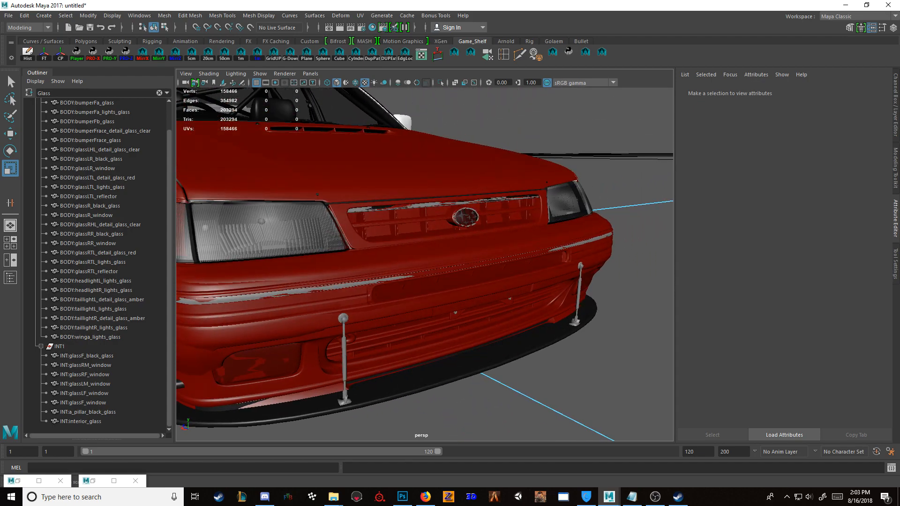
Step: Filter the Outliner for Chrome and isolate all BODY1 chrome meshes, from BODY:body_chrome to BODY:wingrace_chrome
type("Chrome")
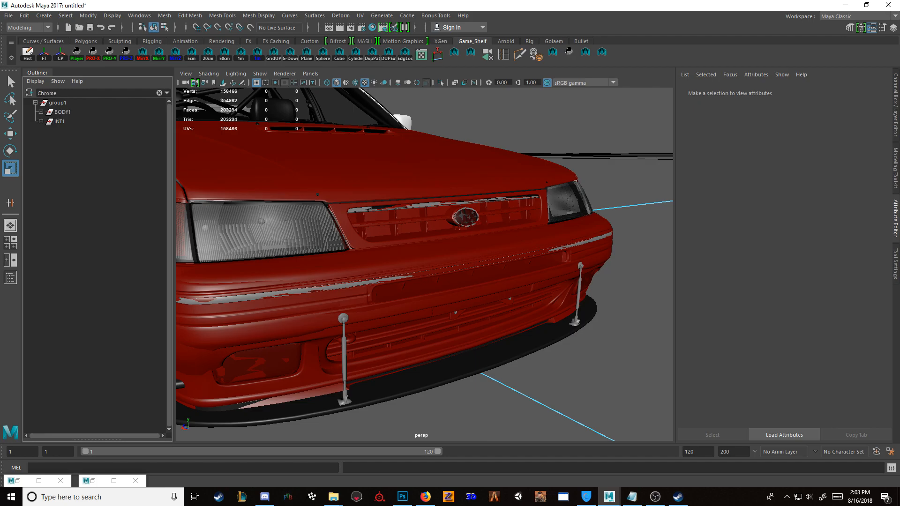
left_click(40, 112)
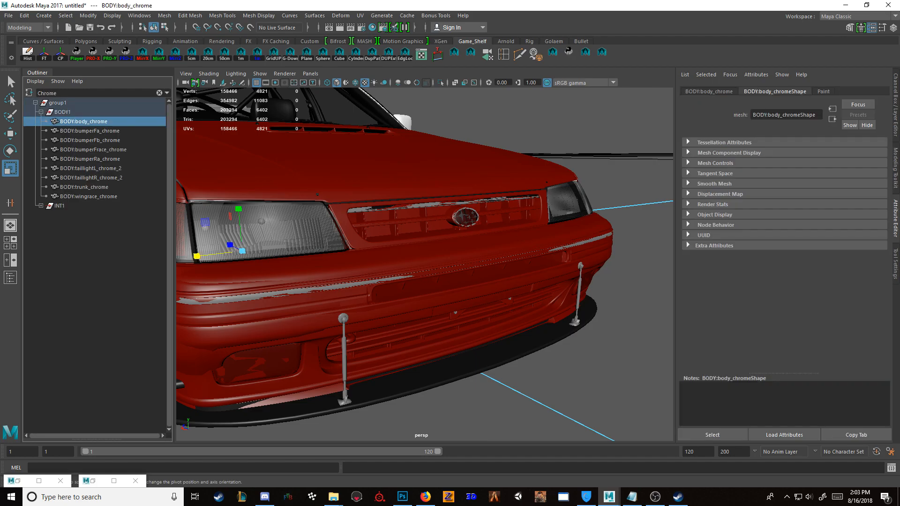
left_click(88, 197, "shift")
key("ctrl+1")
key("f")
scroll(424, 265, "up", 2)
Step: Assign the P_Chrome material to the selected body chrome meshes
left_click(93, 481)
scroll(253, 163, "down", 3)
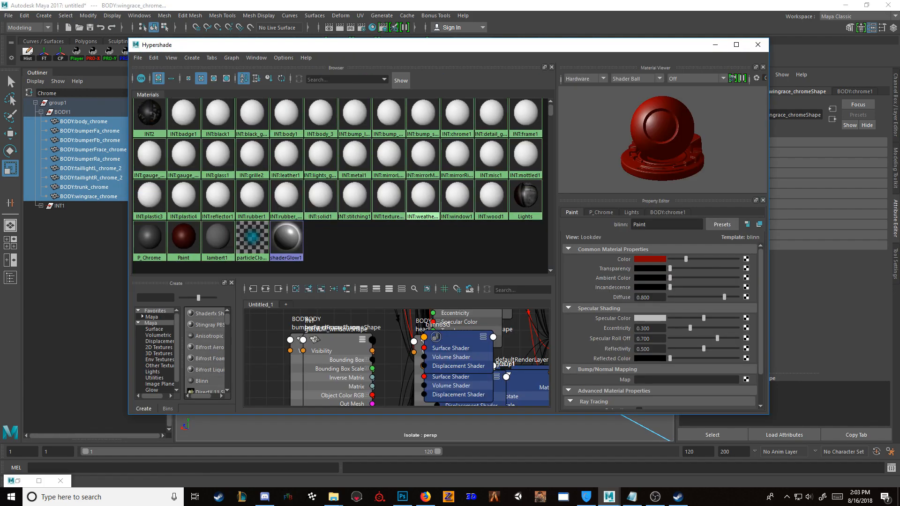
scroll(422, 183, "up", 4)
scroll(403, 149, "down", 5)
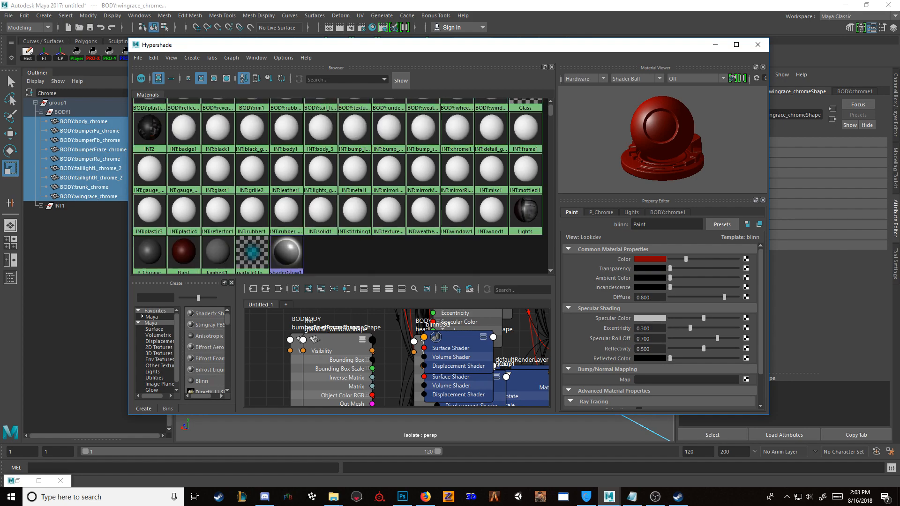
right_click(149, 232)
left_click(149, 207)
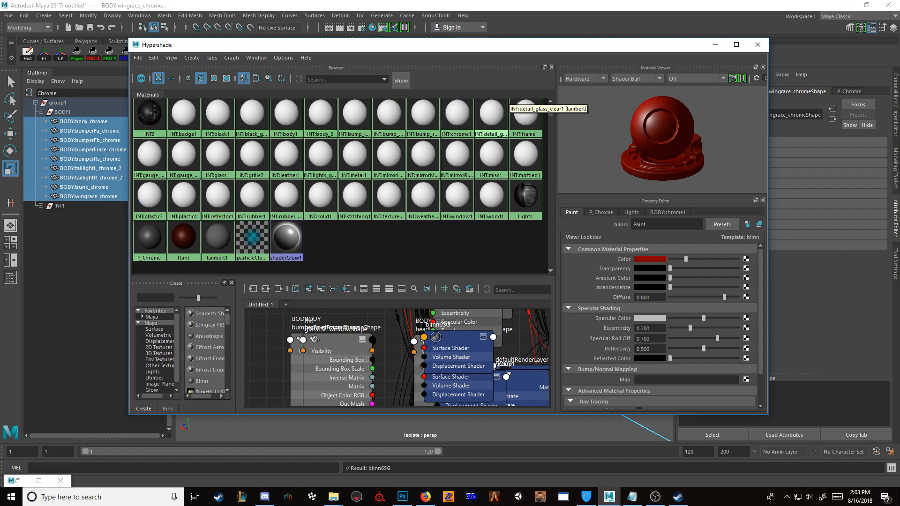
left_click(716, 45)
Step: Leave the isolated view and examine the chrome trim around the front grille and its surrounding mesh
left_click_drag(388, 316, 424, 315, "alt")
key("ctrl+1")
right_click_drag(424, 315, 452, 316, "alt")
left_click_drag(452, 316, 399, 276, "alt")
right_click_drag(398, 276, 464, 282, "alt")
left_click_drag(464, 281, 488, 305, "alt")
right_click_drag(487, 305, 457, 299, "alt")
left_click(459, 370)
left_click(469, 382)
left_click(469, 419)
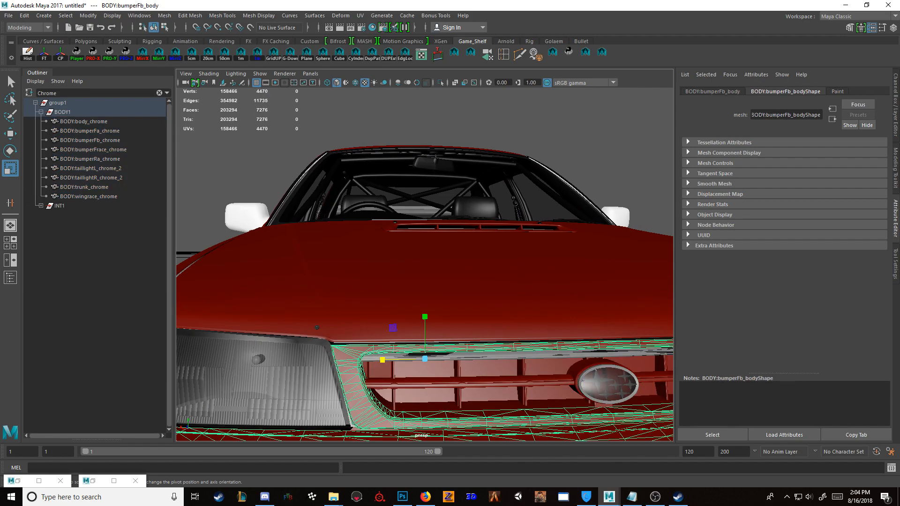
Step: Filter the Outliner for Body and look through the listed BODY1 meshes
left_click(159, 92)
scroll(118, 188, "down", 3)
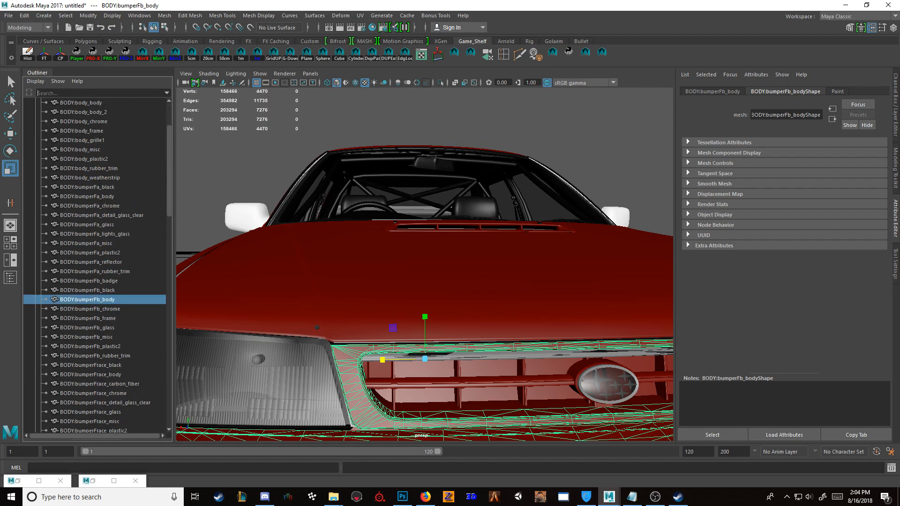
type("Body")
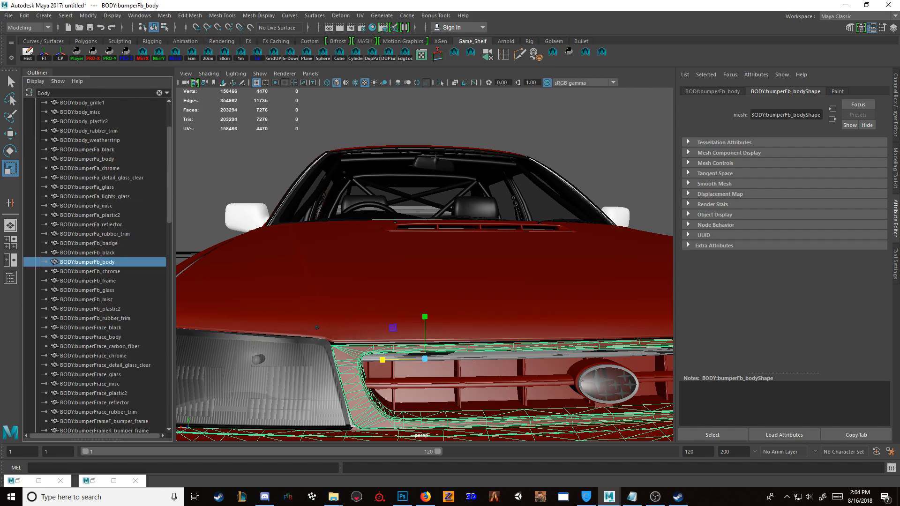
left_click(83, 102)
left_click_drag(169, 175, 169, 379)
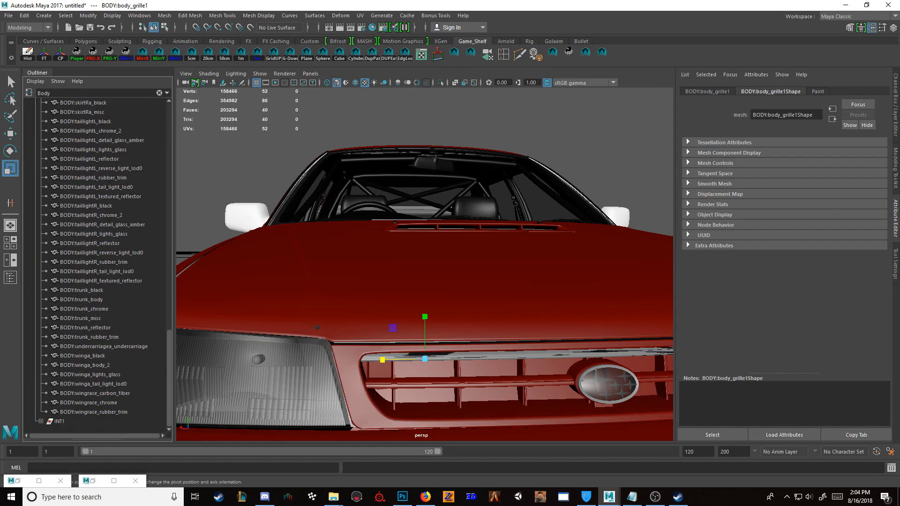
Step: Assign the Paint material to the mirror shell INT:mirrorR_body_2 and repeat the assignment on the next picked part
left_click_drag(277, 253, 370, 269, "alt")
left_click(346, 259)
key("f")
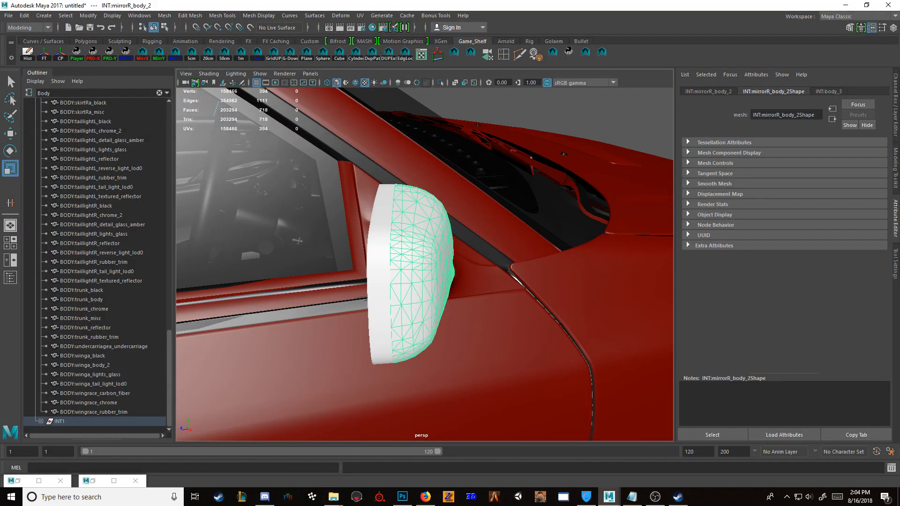
left_click(373, 27)
right_click(188, 248)
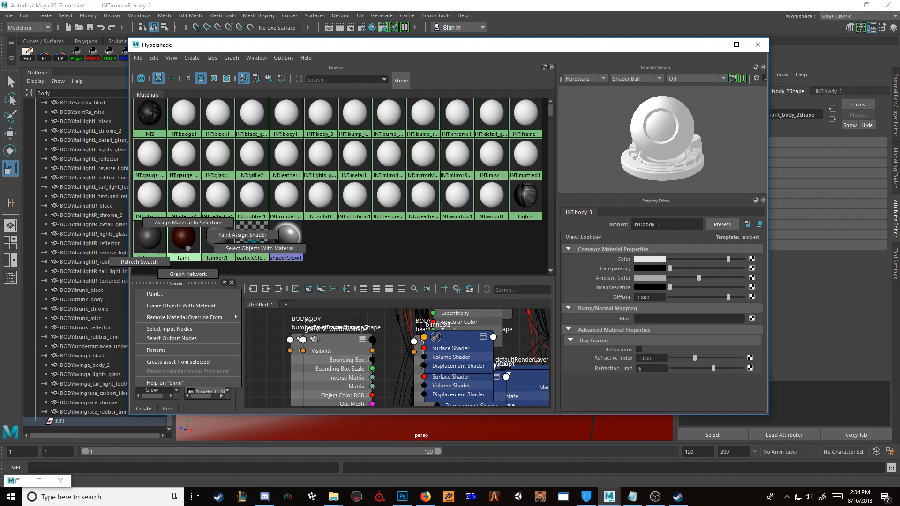
right_click_drag(188, 248, 188, 223)
left_click(715, 44)
left_click_drag(506, 239, 319, 239, "alt")
scroll(469, 253, "down", 8)
left_click(442, 351)
key("g")
mouse_move(442, 351)
left_mouse_down("alt")
mouse_move(361, 311)
mouse_move(309, 314)
left_mouse_up("alt")
Step: Inspect the rear wing's carbon fibre mesh and check which material its chrome fasteners, BODY:wingrace_chrome, use
left_click(497, 207)
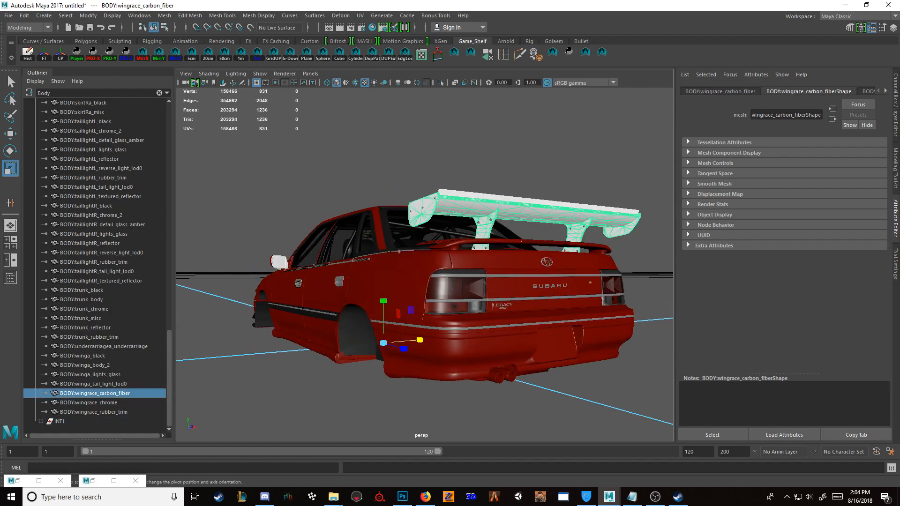
middle_click_drag(497, 216, 389, 256, "alt")
scroll(389, 256, "up", 4)
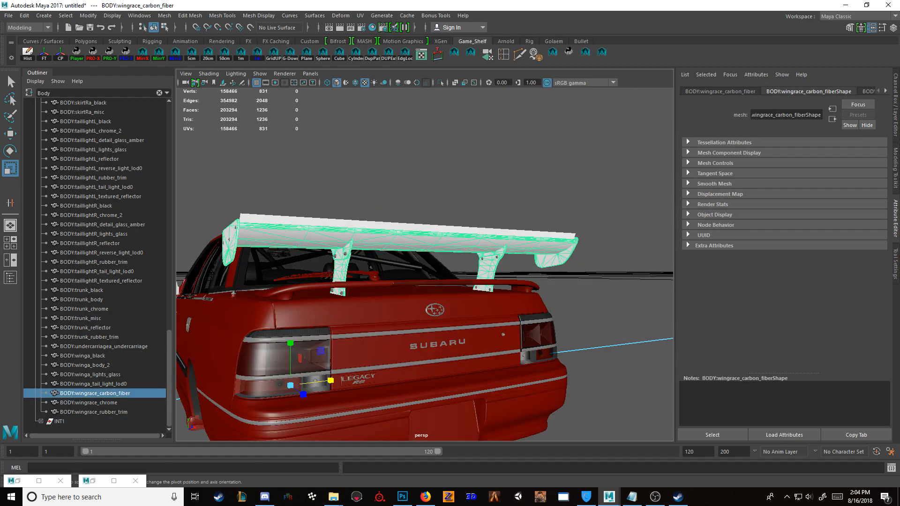
left_click_drag(389, 255, 483, 288, "alt")
scroll(483, 262, "up", 4)
left_click(487, 249)
left_click_drag(450, 262, 454, 232, "alt")
right_click_drag(404, 294, 305, 294, "alt")
left_click(407, 294)
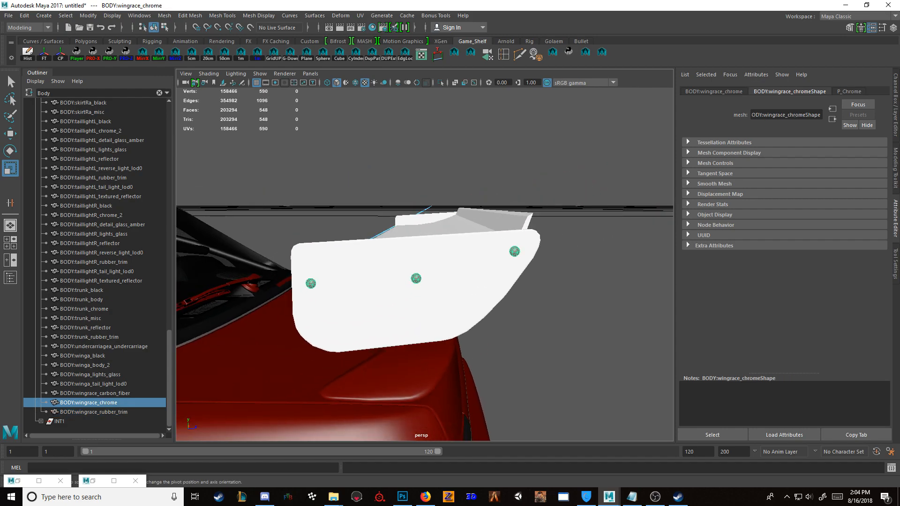
left_click(372, 27)
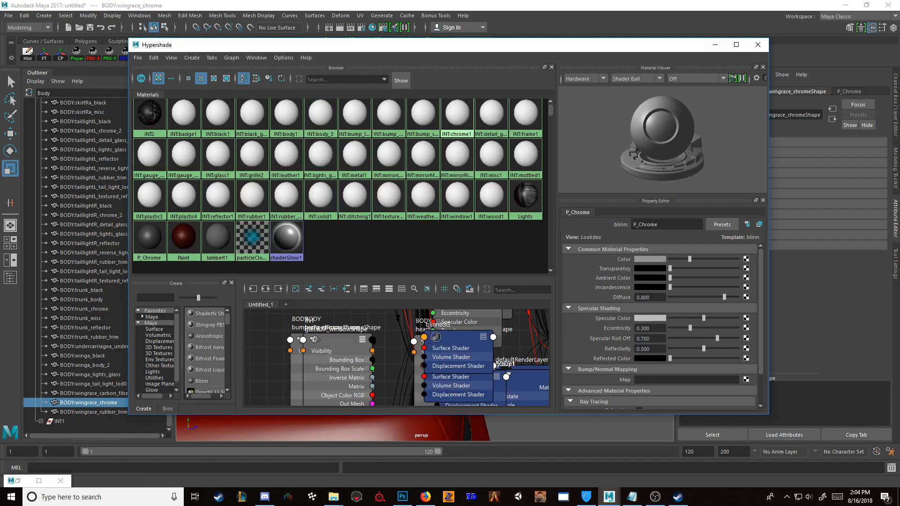
left_click(716, 45)
Step: Assign the BLACK material to the rear wing mesh BODY:wingrace_carbon_fiber
left_click(586, 173)
left_click_drag(581, 178, 469, 200, "alt")
left_click_drag(300, 263, 413, 272, "alt")
left_click(413, 273)
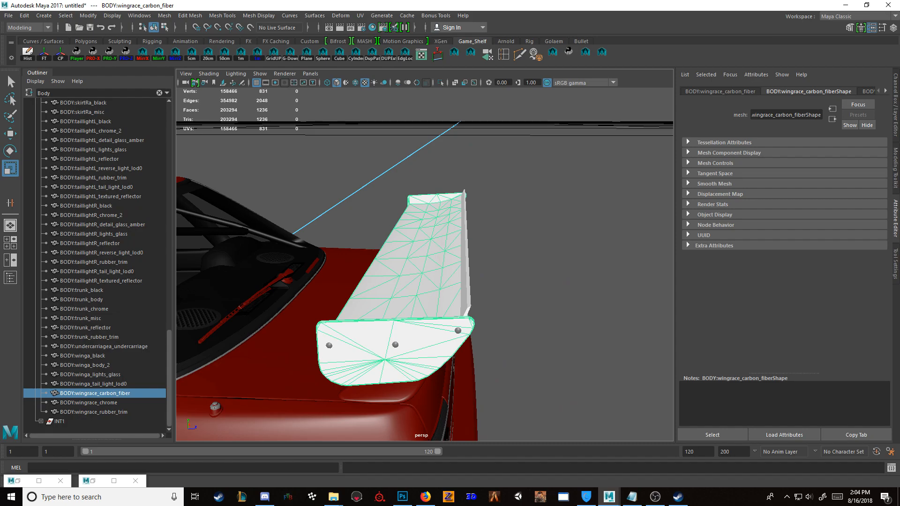
left_click(372, 28)
scroll(307, 144, "up", 4)
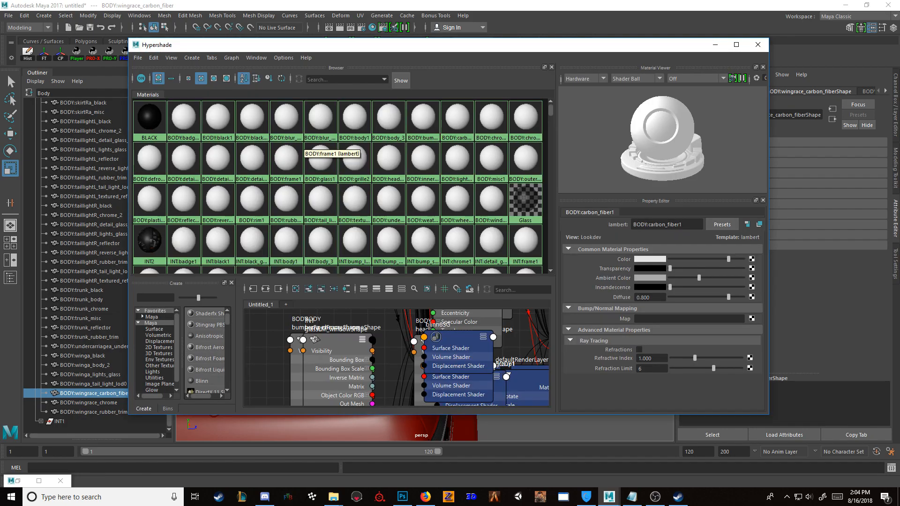
right_click_drag(147, 120, 153, 72)
left_click(716, 45)
left_click(715, 45)
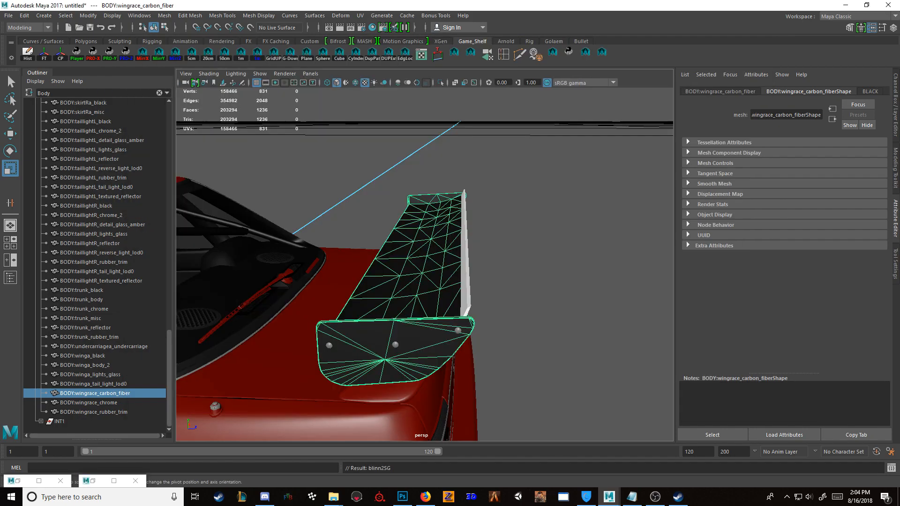
Step: Repeat the BLACK material assignment on the white strip along the rear wing's trailing edge
left_click_drag(469, 234, 515, 246, "alt")
left_click(488, 267)
key("g")
left_click(572, 243)
left_click_drag(572, 244, 319, 208, "alt")
right_click_drag(319, 208, 296, 208, "alt")
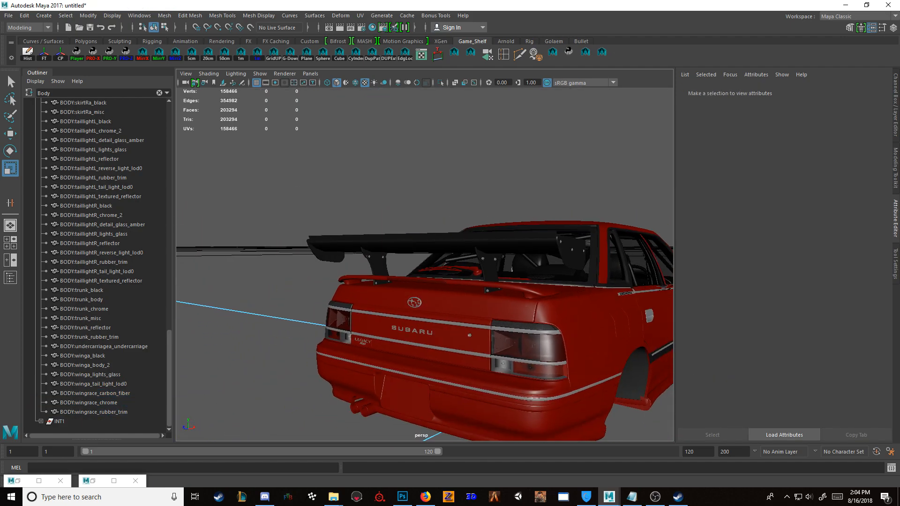
Step: Assign the P_Chrome material to the twin exhaust tips, BODY:exhausta_misc
left_click_drag(295, 208, 310, 211, "alt")
left_click(367, 404)
key("f")
left_click_drag(367, 404, 420, 415, "alt")
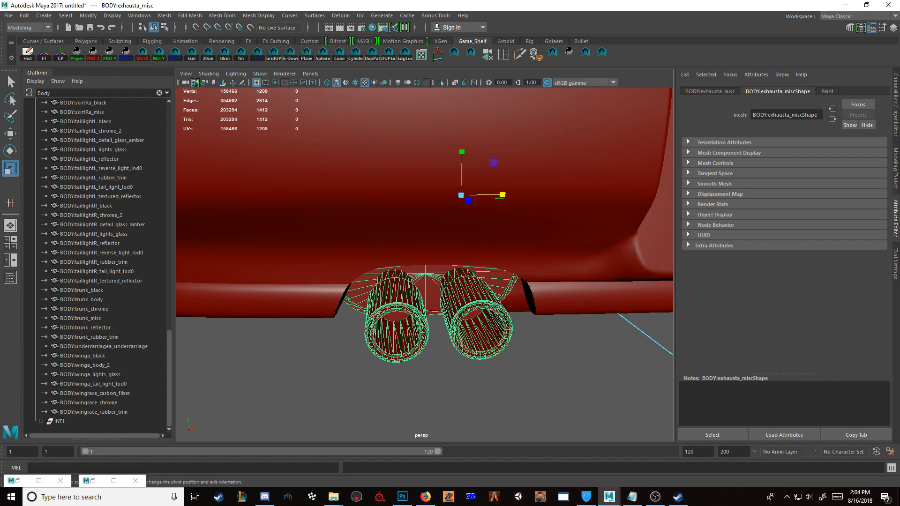
left_click(93, 481)
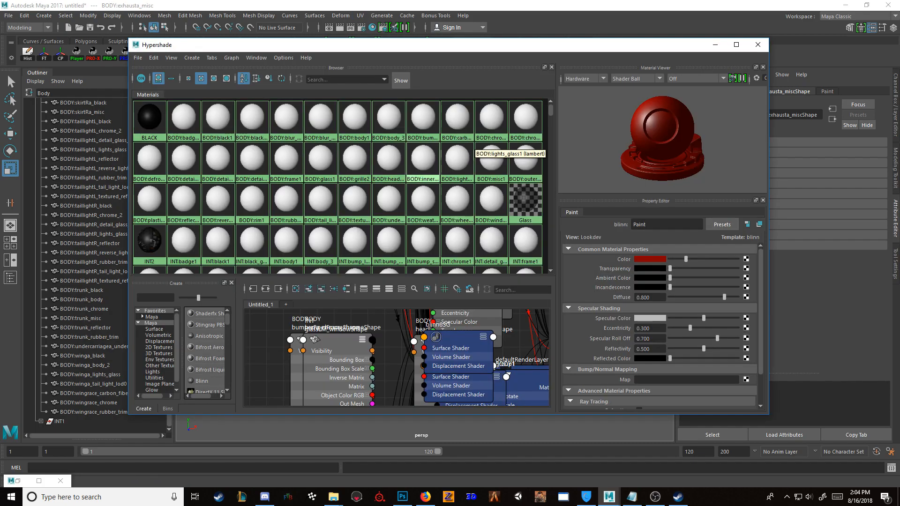
scroll(443, 141, "down", 3)
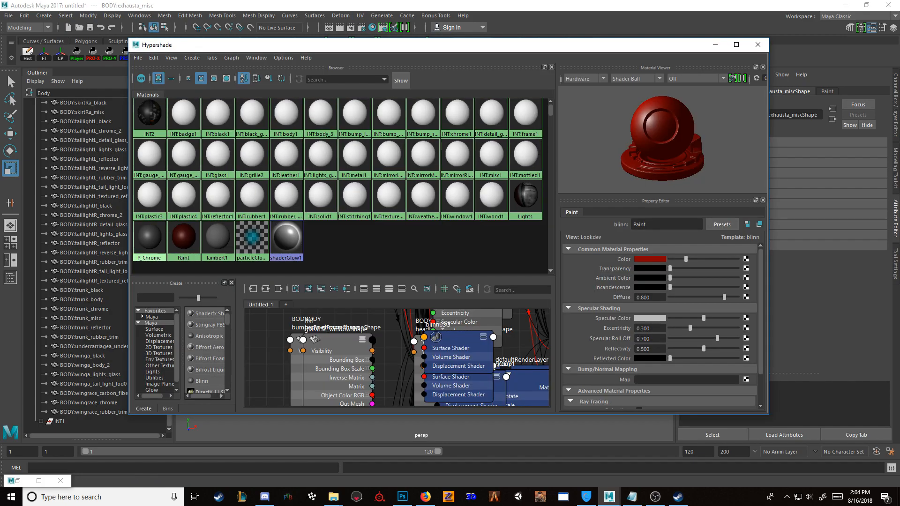
right_click_drag(147, 243, 147, 214)
left_click(715, 45)
left_click(530, 358)
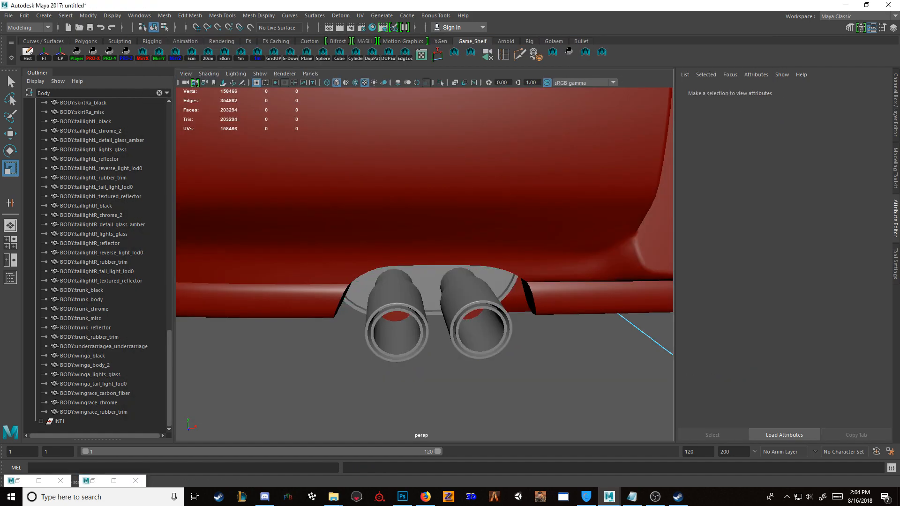
Step: Assign the BLACK material to the discs inside the exhaust pipes, BODY:exhausta_black
scroll(529, 359, "down", 10)
scroll(530, 359, "up", 4)
left_click_drag(468, 338, 464, 296, "alt")
scroll(422, 286, "up", 5)
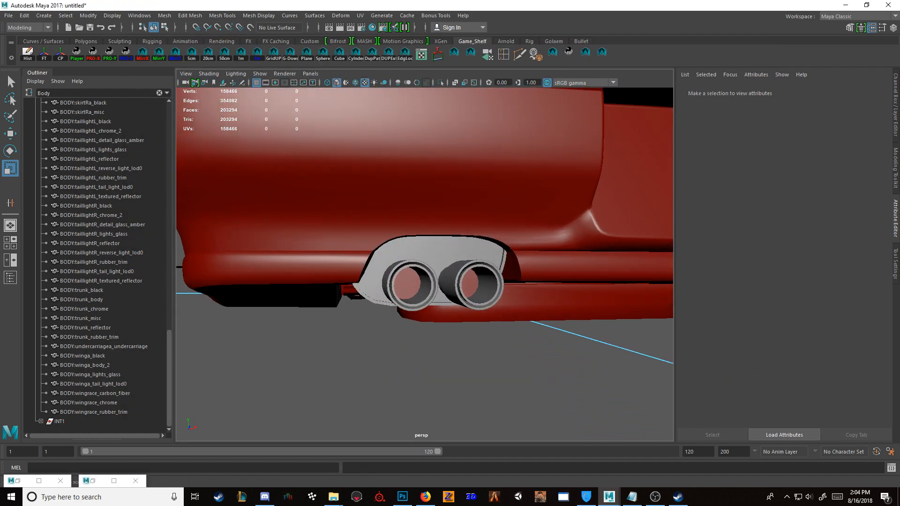
left_click(410, 285)
key("f")
scroll(424, 262, "down", 5)
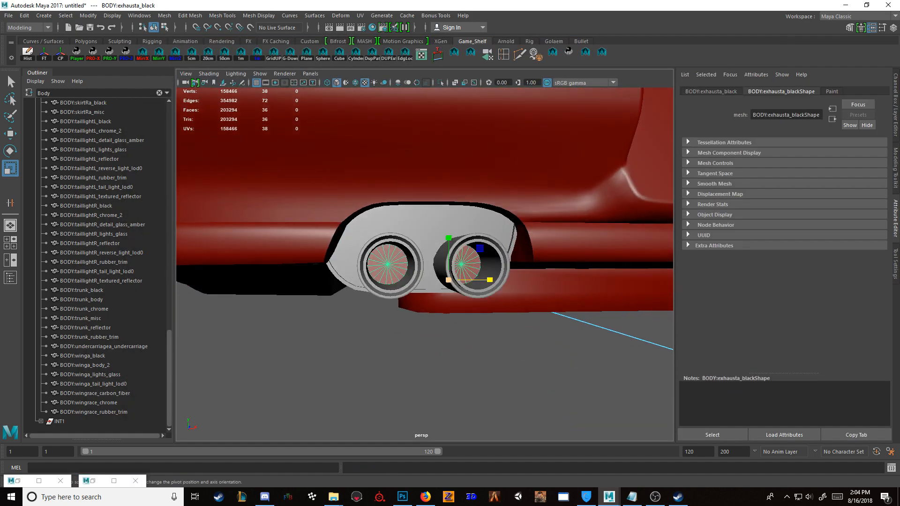
left_click(92, 481)
scroll(188, 117, "up", 5)
right_click_drag(148, 118, 148, 96)
left_click(716, 45)
Step: Assign the BLACK material to the window weatherstrip mesh, BODY:body_weatherstrip
scroll(432, 253, "down", 5)
left_click_drag(431, 254, 529, 282, "alt")
scroll(530, 281, "down", 3)
left_click_drag(440, 267, 502, 268, "alt")
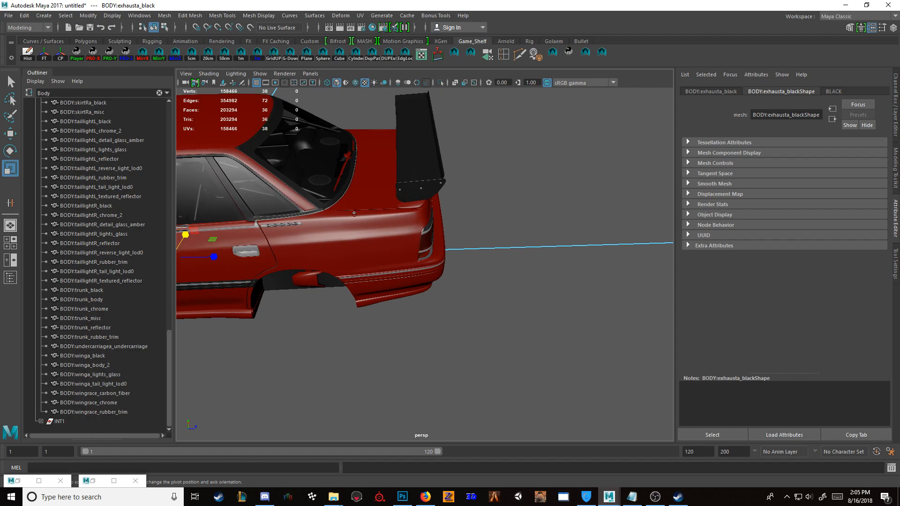
left_click(307, 157)
key("f")
left_click_drag(307, 157, 295, 146, "alt")
left_click(368, 234)
key("f")
left_click_drag(368, 234, 371, 218, "alt")
left_click(372, 27)
right_click_drag(154, 122, 155, 90)
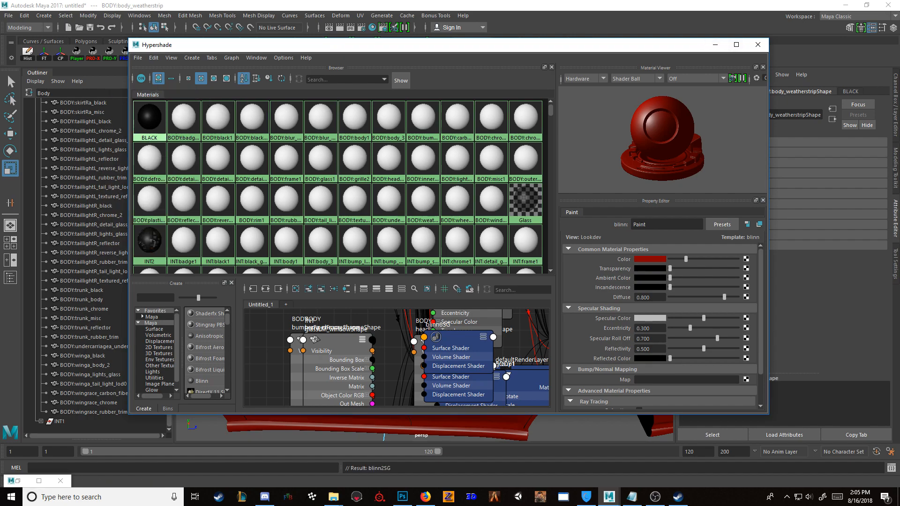
Step: Delete all unused material nodes in the Hypershade and put its window away
left_click(154, 57)
left_click(153, 58)
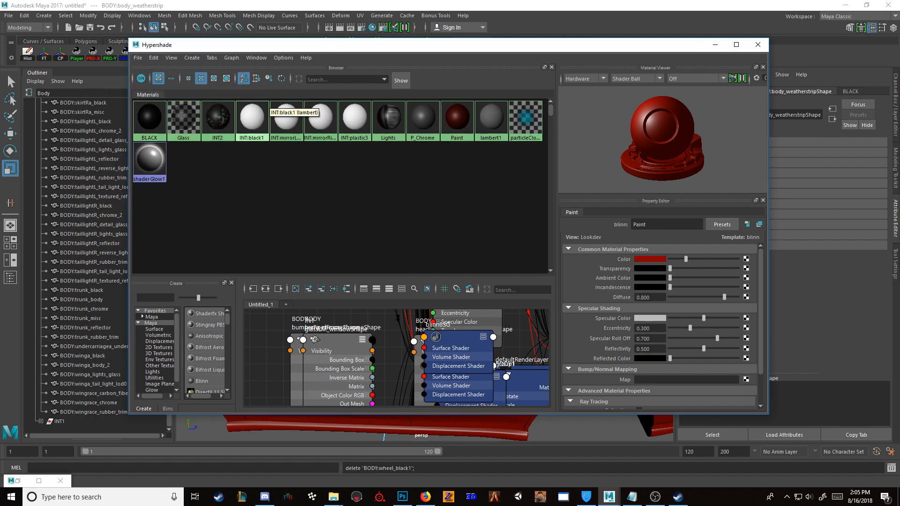
left_click(716, 45)
Step: Select BODY:body_chrome and briefly isolate it to check the side trim and door handles
left_click_drag(515, 225, 394, 206, "alt")
scroll(422, 263, "up", 5)
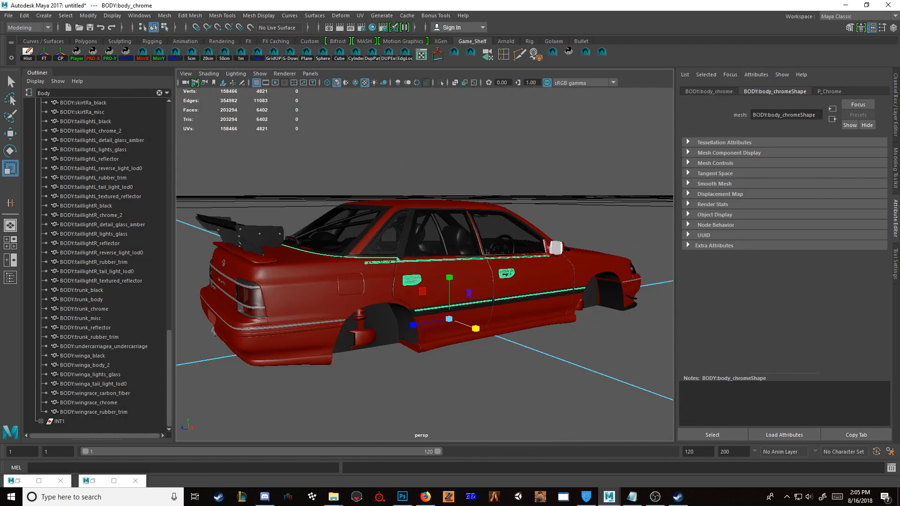
key("ctrl+1")
key("ctrl+1")
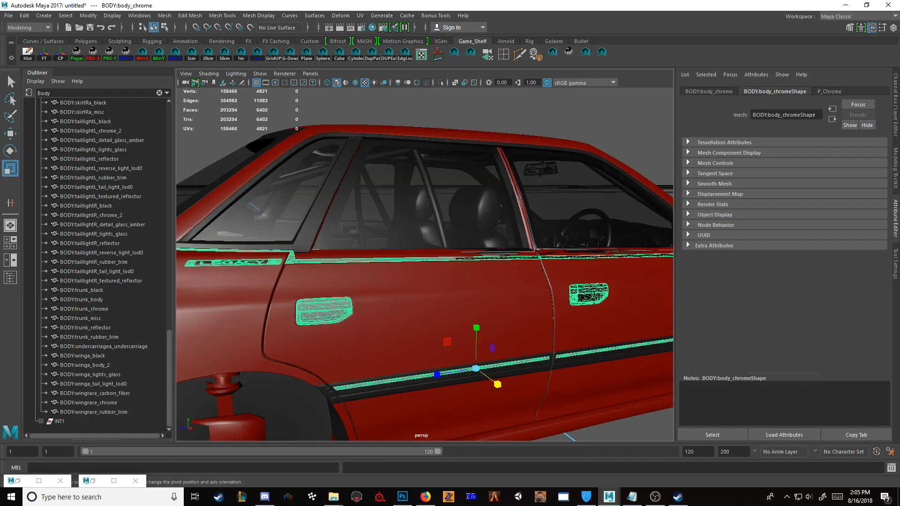
Step: Assign the Paint material to the remaining white parts of both side mirrors and clear the selection
scroll(424, 265, "down", 3)
left_click_drag(425, 265, 642, 269, "alt")
scroll(425, 265, "down", 3)
left_click_drag(469, 265, 567, 277, "alt")
left_click(572, 342)
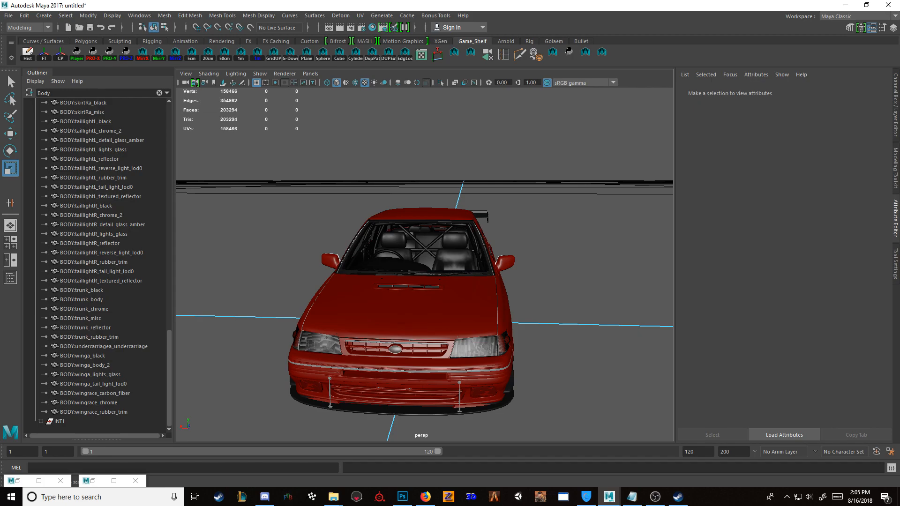
Step: Review the painted car from the front and side, and collapse the BODY1 group in the Outliner
mouse_move(567, 277)
left_mouse_down("alt")
mouse_move(436, 263)
mouse_move(303, 279)
mouse_move(312, 262)
mouse_move(370, 246)
mouse_move(561, 269)
left_mouse_up("alt")
scroll(302, 279, "up", 5)
scroll(371, 246, "up", 2)
scroll(371, 246, "down", 5)
left_click_drag(170, 375, 170, 143)
left_click(41, 112)
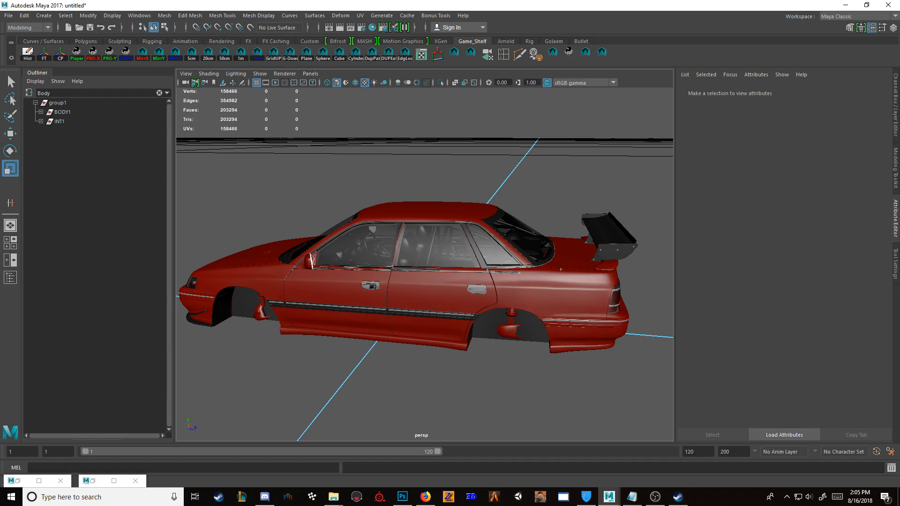
Step: Filter the Outliner for "Steer", select all five steering wheel meshes in INT1 and isolate them
double_click(44, 93)
type("Stee")
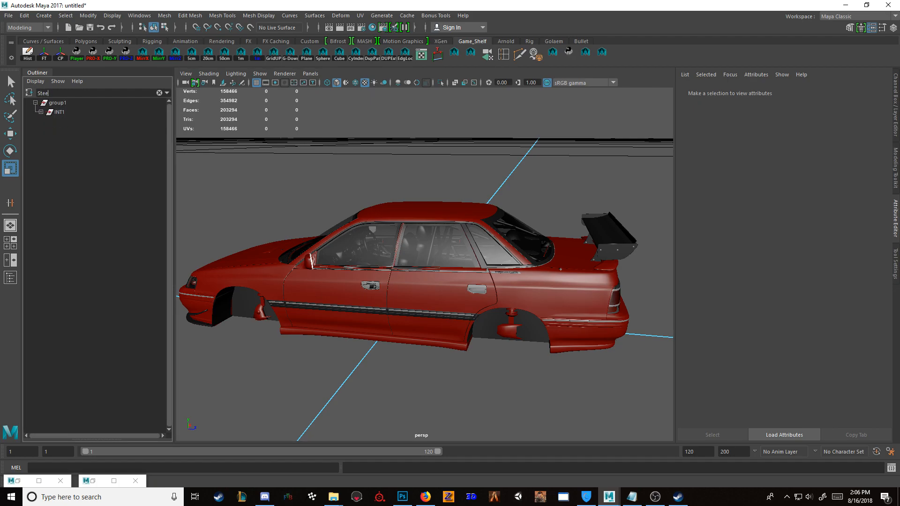
left_click(40, 112)
left_click(91, 121)
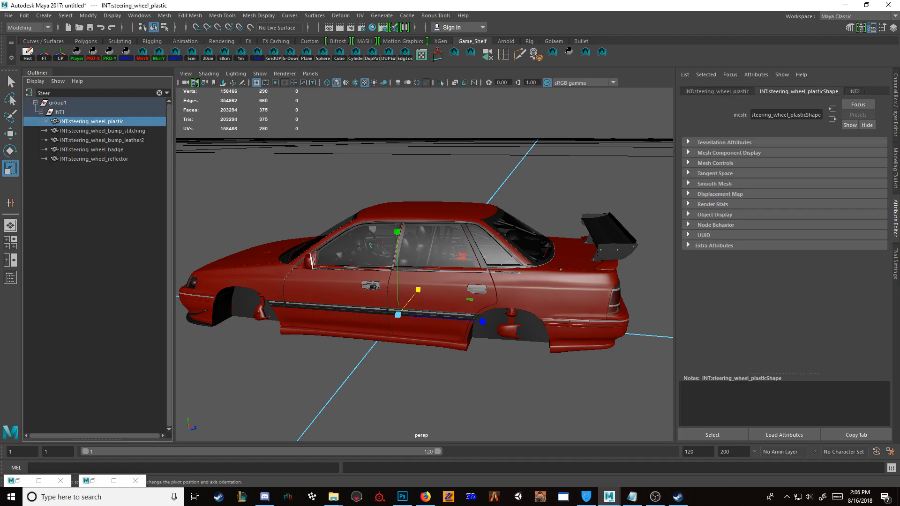
left_click(94, 159, "shift")
key("ctrl+1")
key("f")
scroll(403, 214, "up", 4)
left_click_drag(469, 207, 397, 212, "alt")
key("f")
Step: Combine the five selected steering wheel meshes into a single mesh
key("space")
left_click(280, 231)
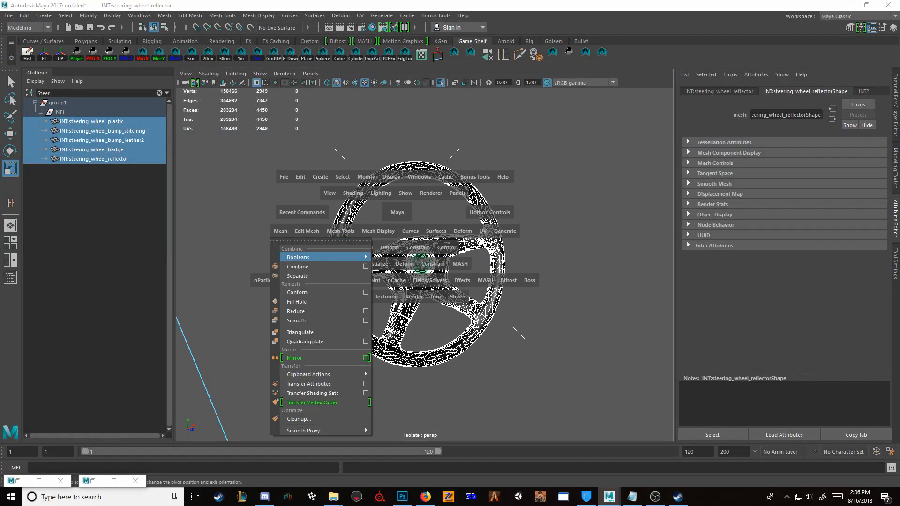
left_click(295, 266)
Step: Delete the construction history of the combined steering wheel and freeze its transformations
key("space")
left_click(219, 237)
key("space")
left_click(122, 269)
left_click(140, 304)
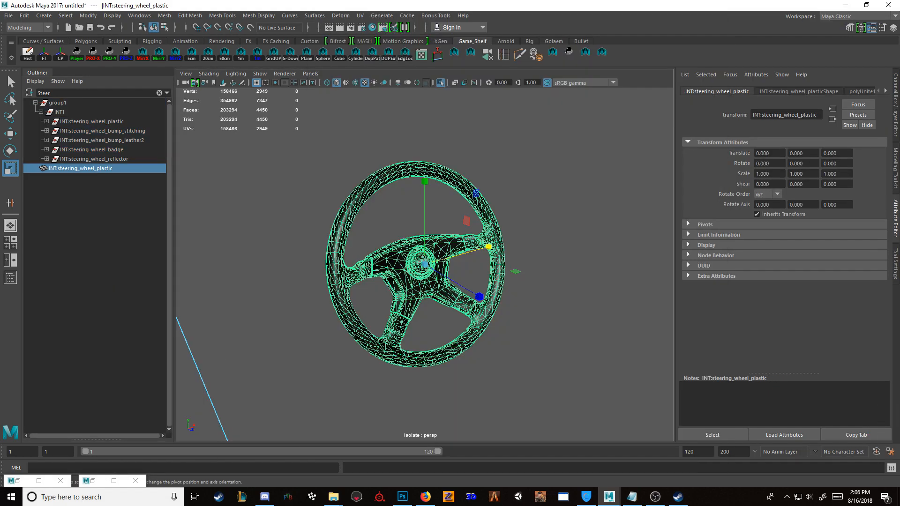
left_click(244, 281)
double_click(82, 169)
key("Return")
left_click(28, 53)
left_click(44, 53)
Step: Clear the Outliner filter and turn off isolation to show the whole car again
left_click(160, 93)
scroll(425, 265, "down", 2)
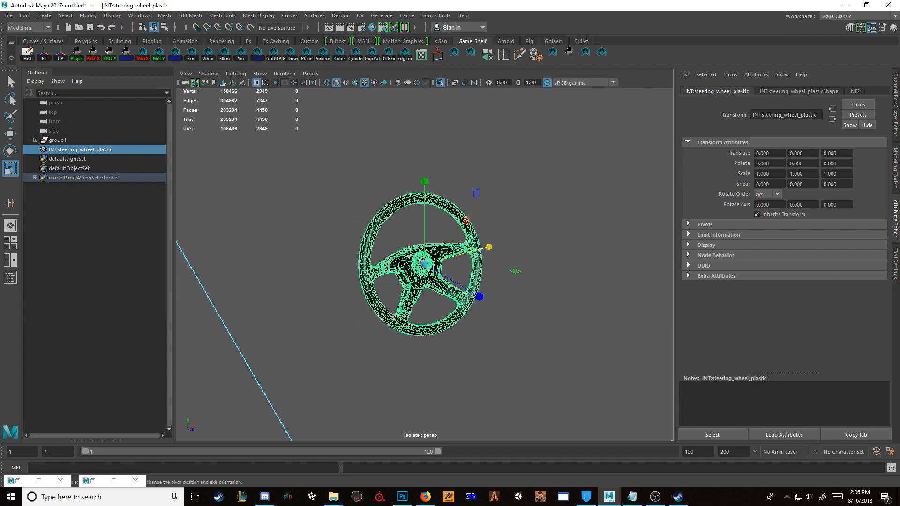
key("ctrl+1")
scroll(424, 265, "down", 7)
left_click_drag(399, 281, 371, 271, "alt")
scroll(425, 264, "down", 3)
scroll(424, 264, "up", 4)
Step: Assign the BLACK material to INT:mirrorL_plastic2 in the Hypershade and put its window away
left_click(363, 348)
key("f")
scroll(425, 264, "down", 3)
left_click(372, 28)
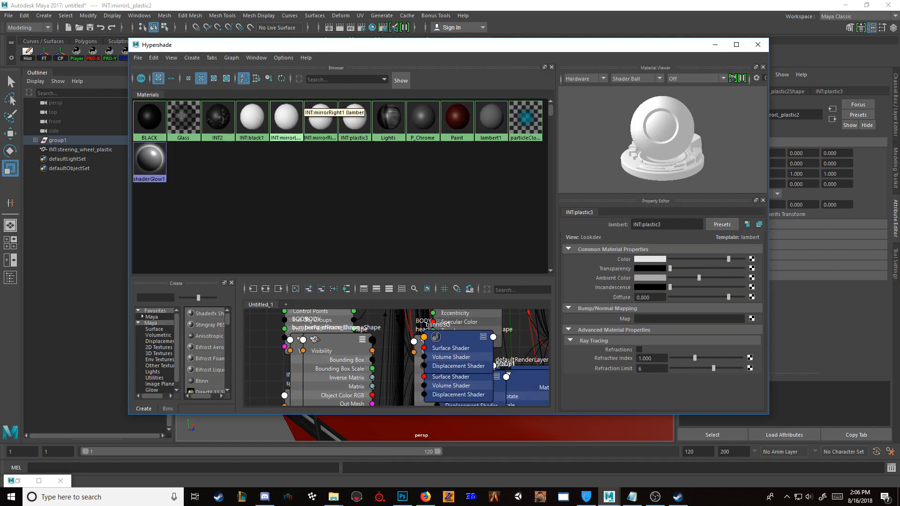
right_click_drag(153, 122, 152, 92)
left_click(715, 45)
left_click(715, 45)
Step: Repeat the BLACK material assignment on INT:mirrorR_plastic2 on the other side of the car and clear the selection
scroll(425, 264, "down", 5)
left_click_drag(328, 263, 568, 260, "alt")
key("g")
left_click(572, 140)
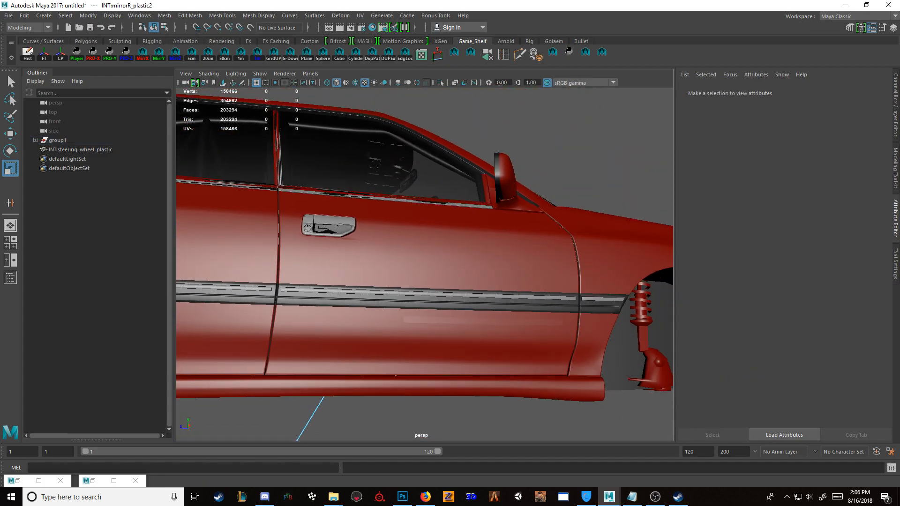
scroll(425, 265, "down", 8)
left_click_drag(210, 190, 530, 321)
key("f")
left_click_drag(450, 225, 471, 232, "alt")
left_click(563, 164)
scroll(522, 212, "up", 1)
scroll(425, 265, "down", 1)
left_click(333, 497)
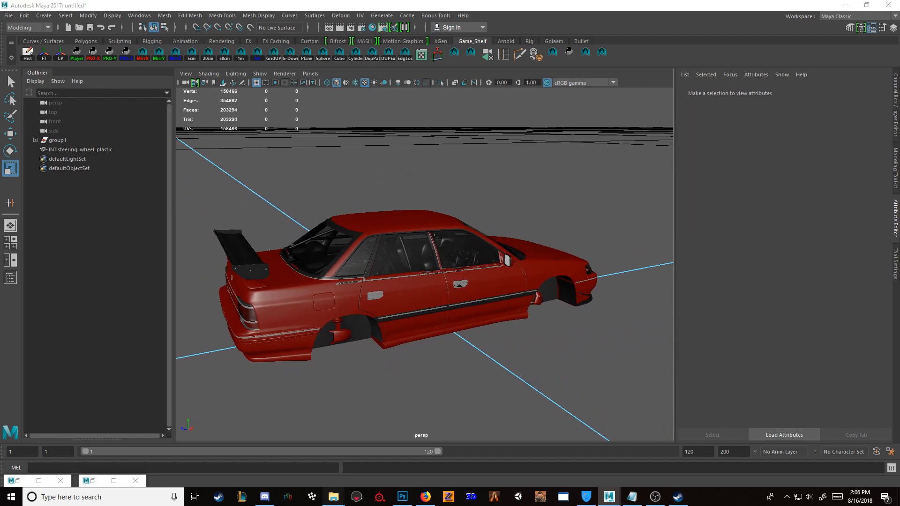
left_click(362, 457)
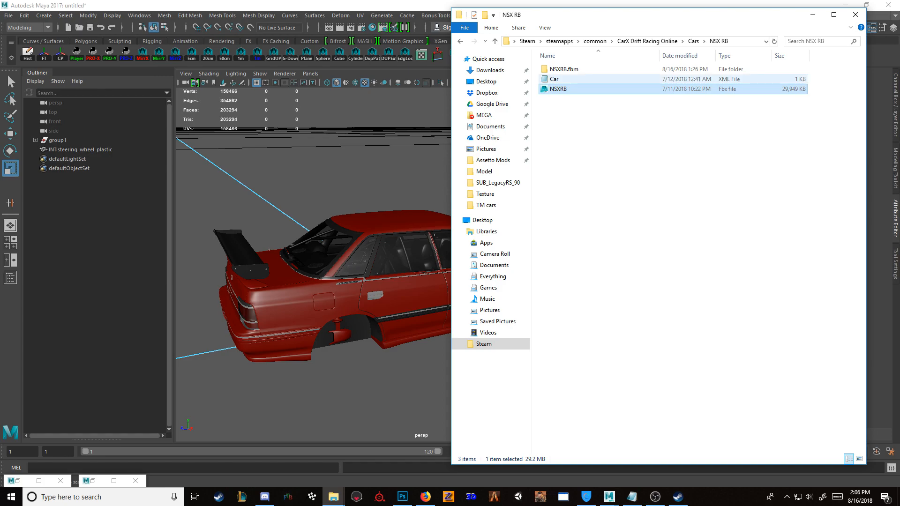
left_click_drag(558, 88, 334, 154)
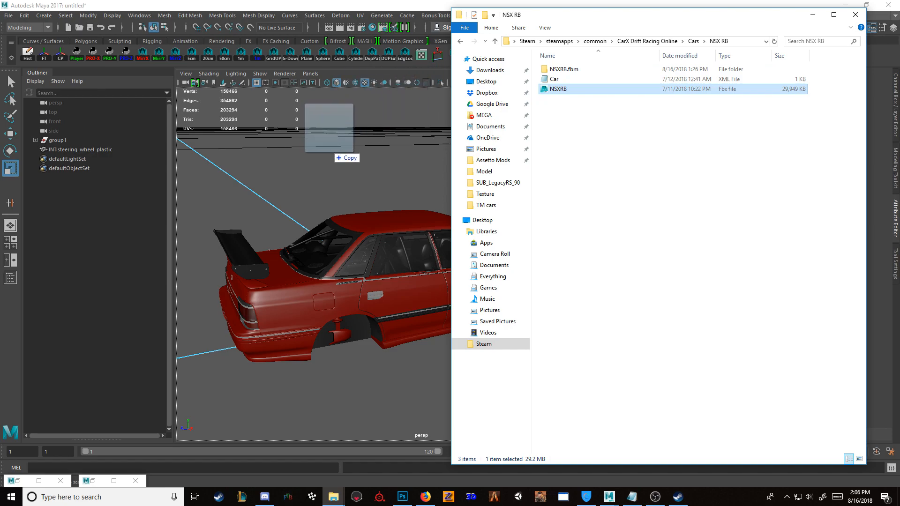
left_click_drag(334, 154, 576, 94)
left_click(415, 113)
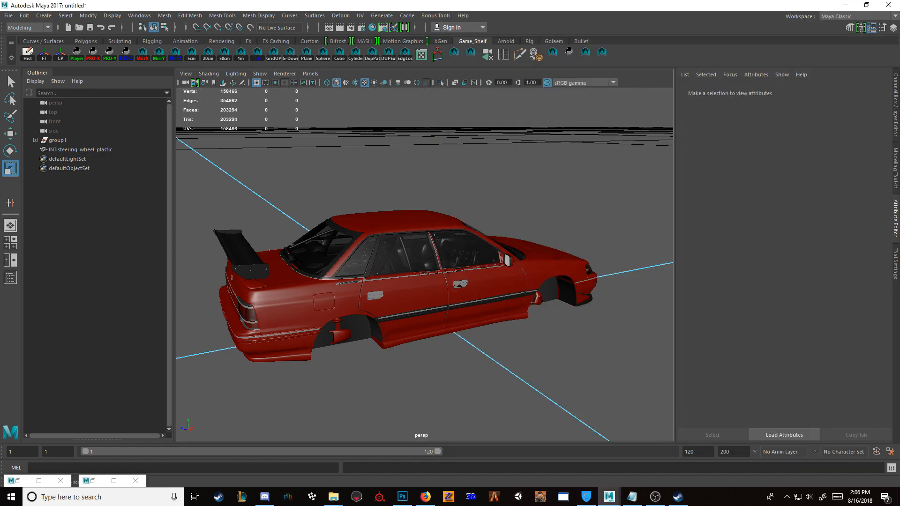
Step: Save the scene as prep.ma in the Car Conversion Tutorial's Car\Texture folder
key("ctrl+s")
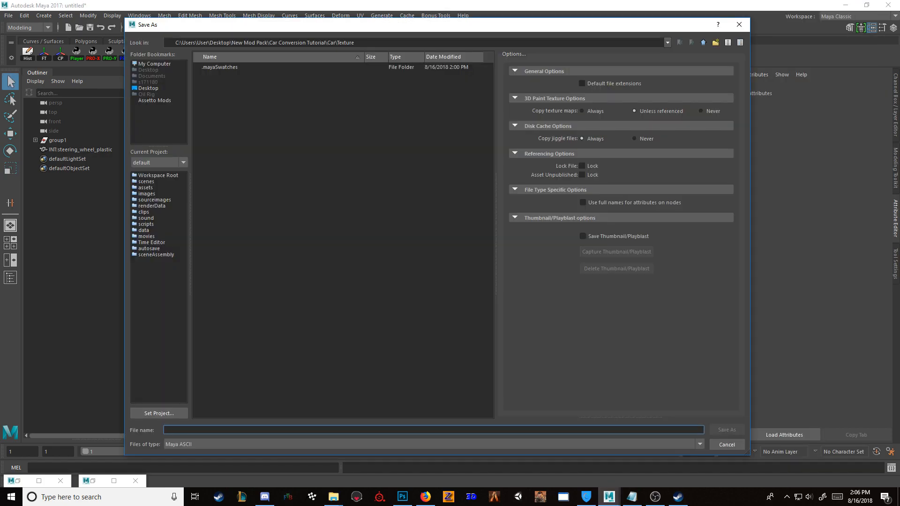
key("Escape")
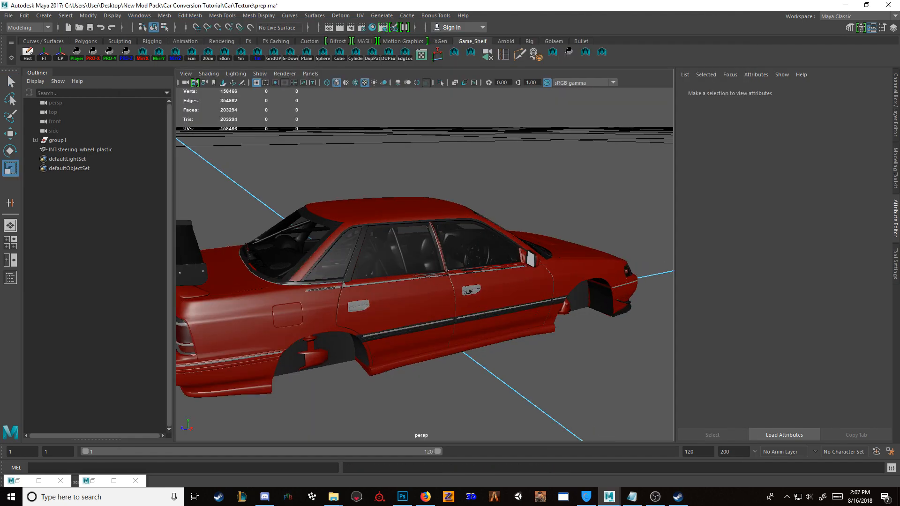
Step: Import the NSXRB FBX model from the CarX Drift Racing Online NSX RB folder as a size reference
mouse_move(333, 497)
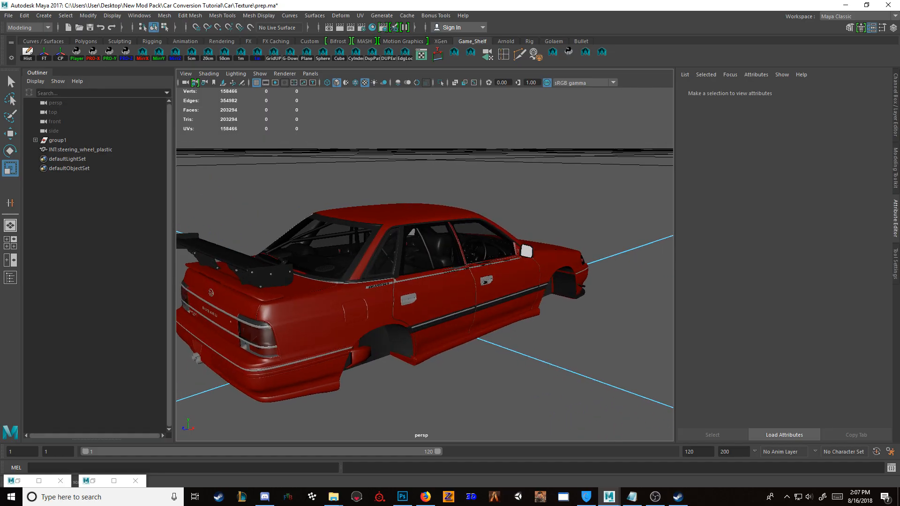
mouse_move(334, 497)
left_click(363, 450)
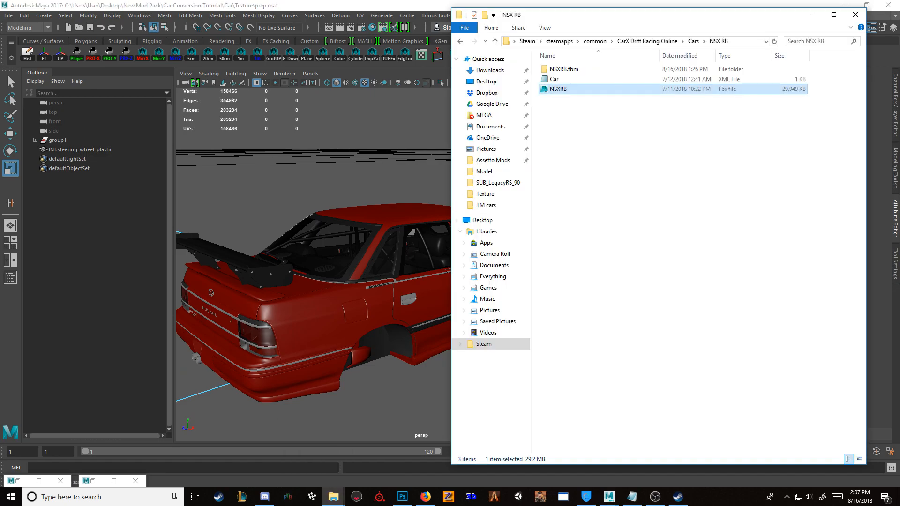
left_click_drag(558, 89, 326, 154)
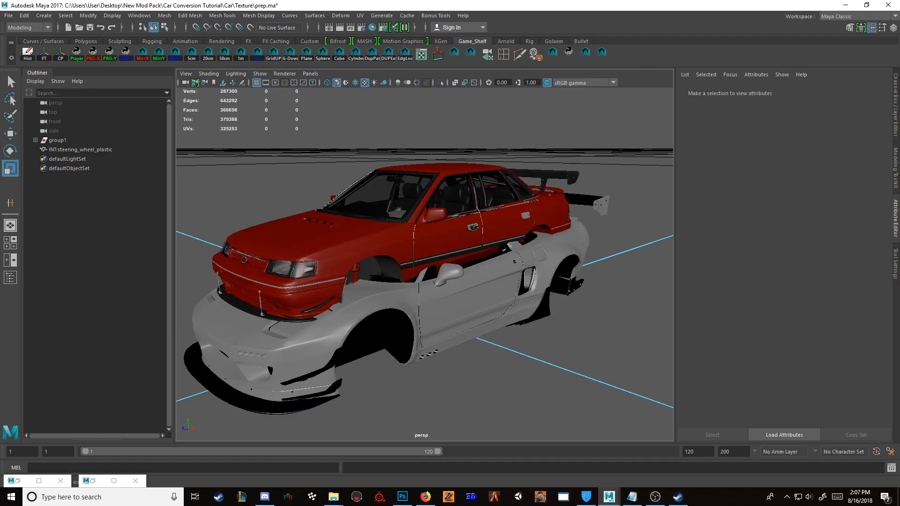
left_click_drag(661, 190, 561, 213, "alt")
scroll(609, 205, "up", 4)
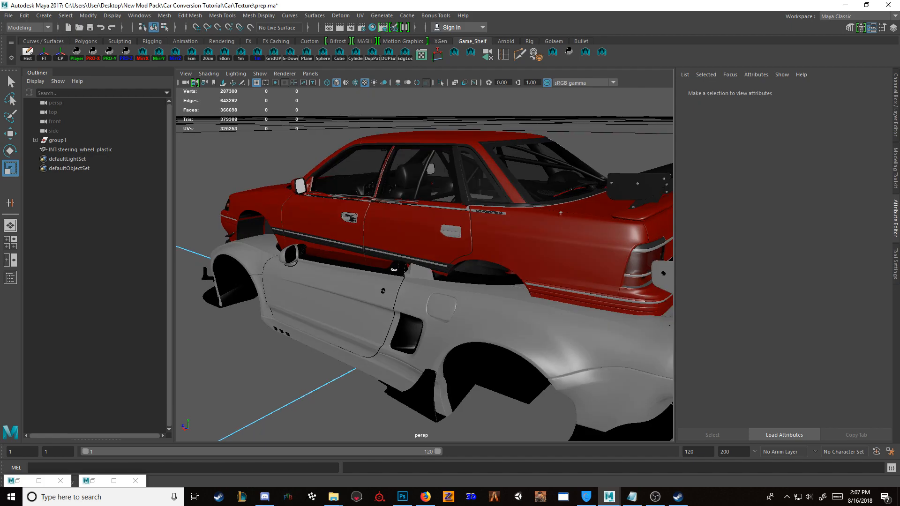
scroll(561, 213, "down", 5)
Step: Move all imported NSX meshes, from NSX:salight to NSX:bump_front_ok, out of group1 to the Outliner's top level
left_click(58, 140)
left_click_drag(346, 183, 407, 202, "alt")
left_click(408, 199)
left_click(57, 140)
left_click(35, 140)
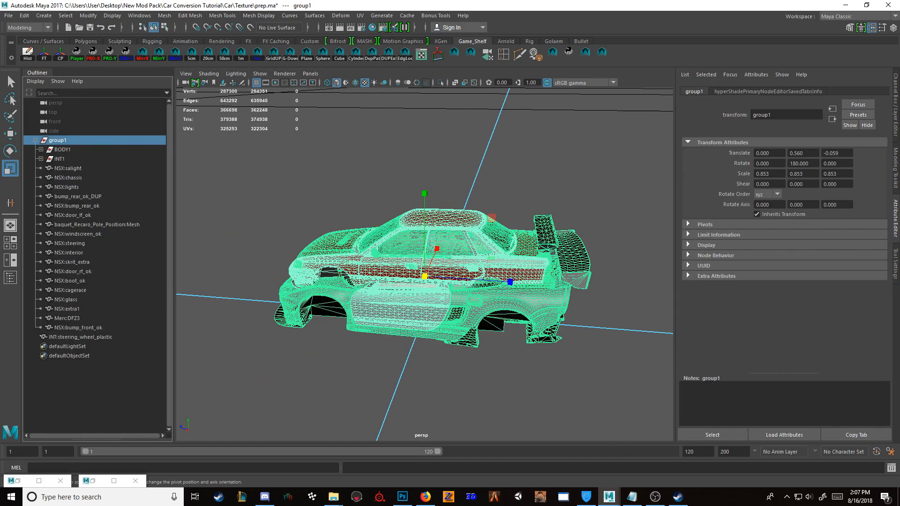
left_click(79, 327)
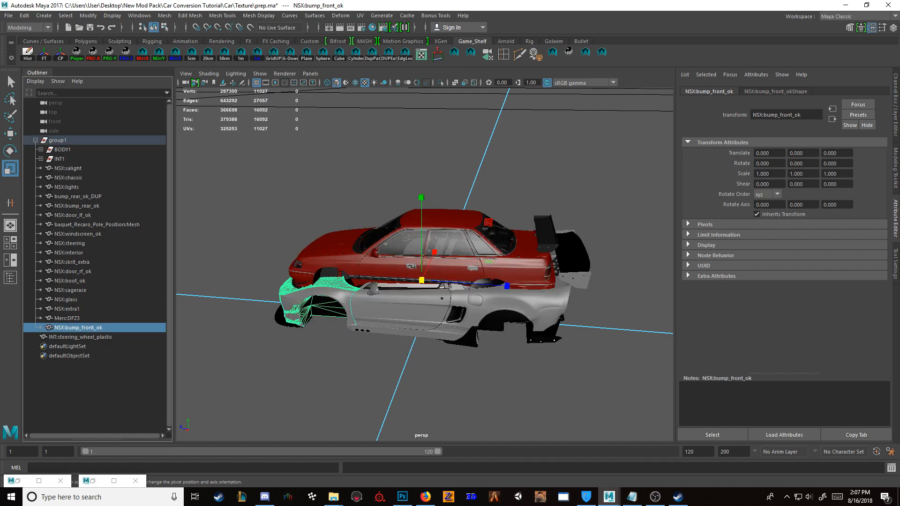
left_click(68, 169, "shift")
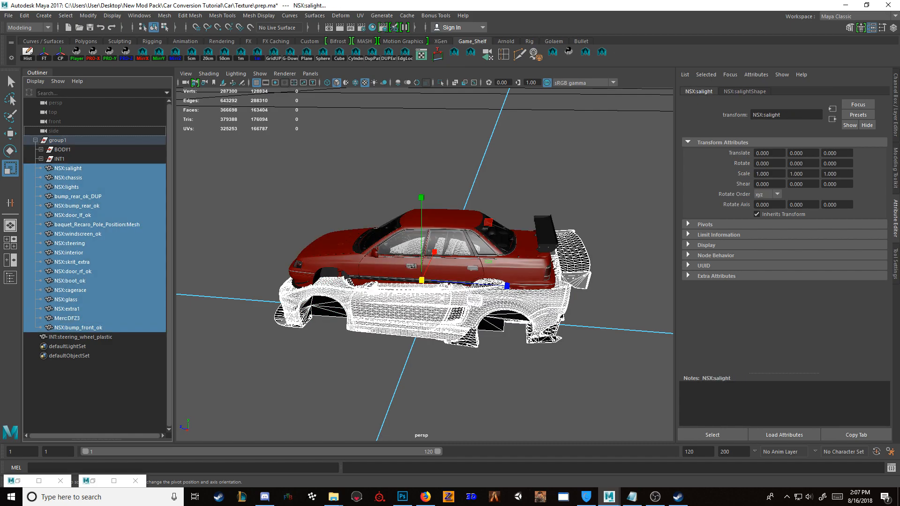
middle_click_drag(68, 168, 68, 136)
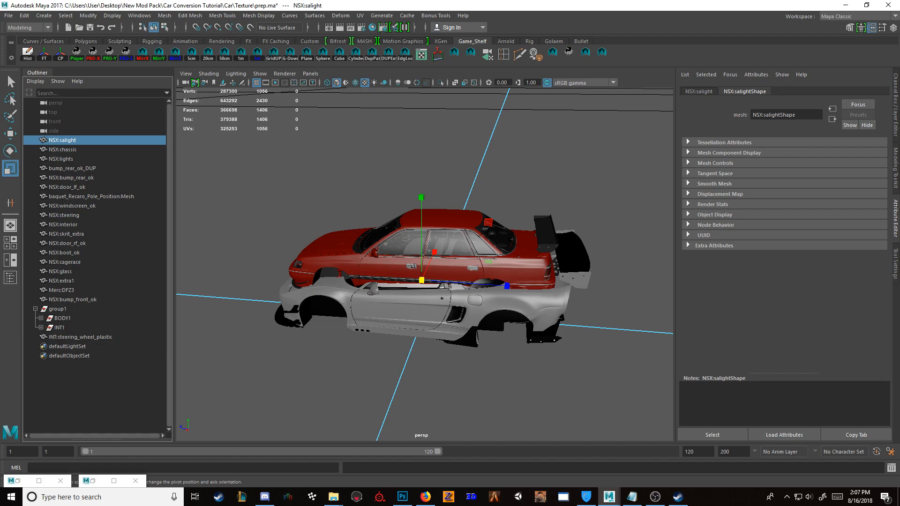
Step: Fit group1 to the NSX in the side view with a uniform scale of 0.962 and translation of 0, 0.067, -0.129
left_click(58, 309)
left_click_drag(422, 300, 508, 274, "alt")
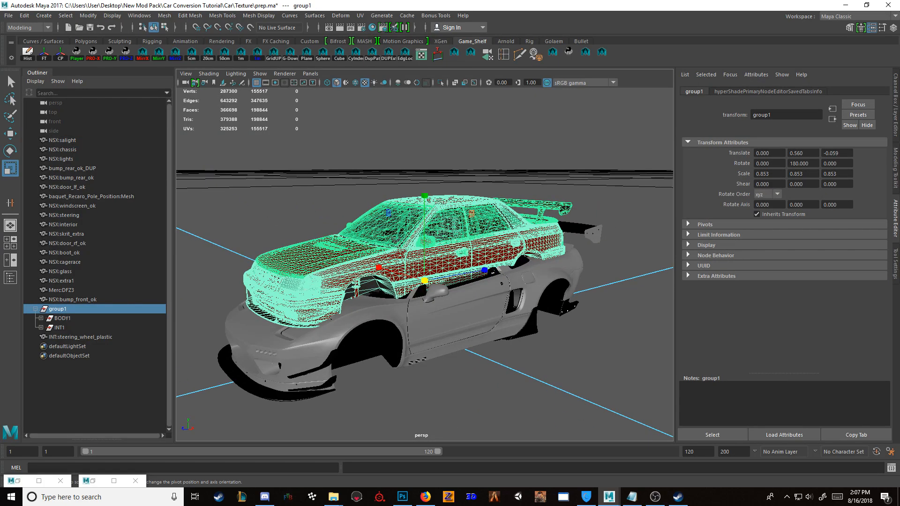
key("space")
key("space")
scroll(424, 264, "down", 7)
scroll(425, 264, "up", 8)
scroll(425, 265, "down", 1)
scroll(425, 264, "down", 6)
scroll(424, 264, "up", 7)
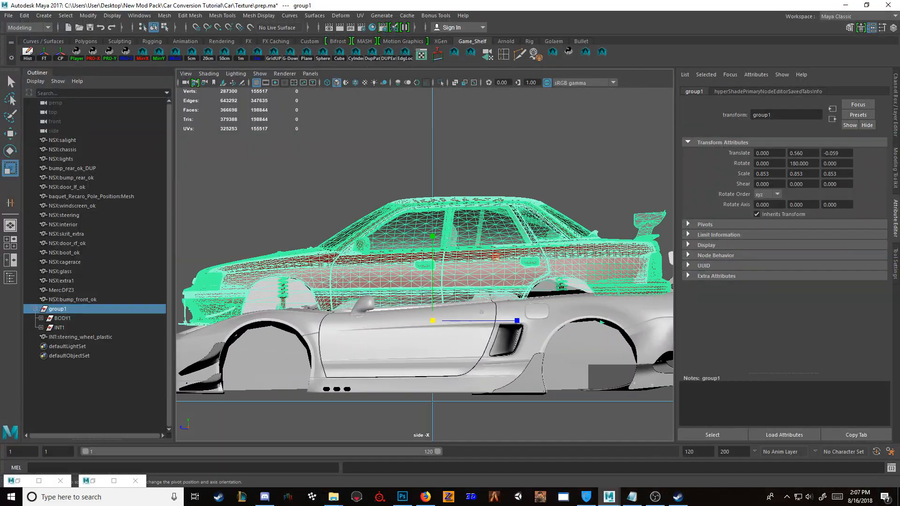
left_click_drag(433, 321, 443, 384)
key("w")
key("r")
key("w")
left_click_drag(381, 320, 378, 320)
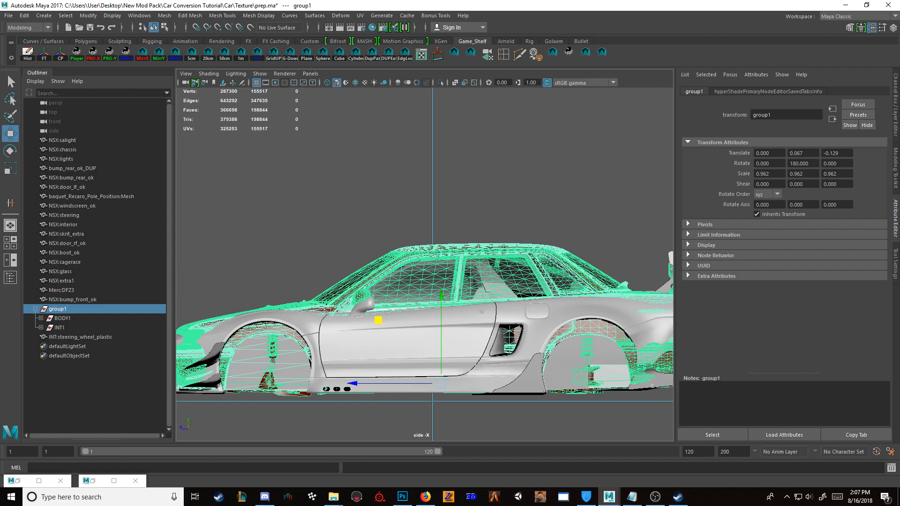
Step: Delete all NSX reference meshes from NSX:salight to NSX:bump_front_ok and return to the perspective view
left_click(72, 300)
left_click(62, 140, "shift")
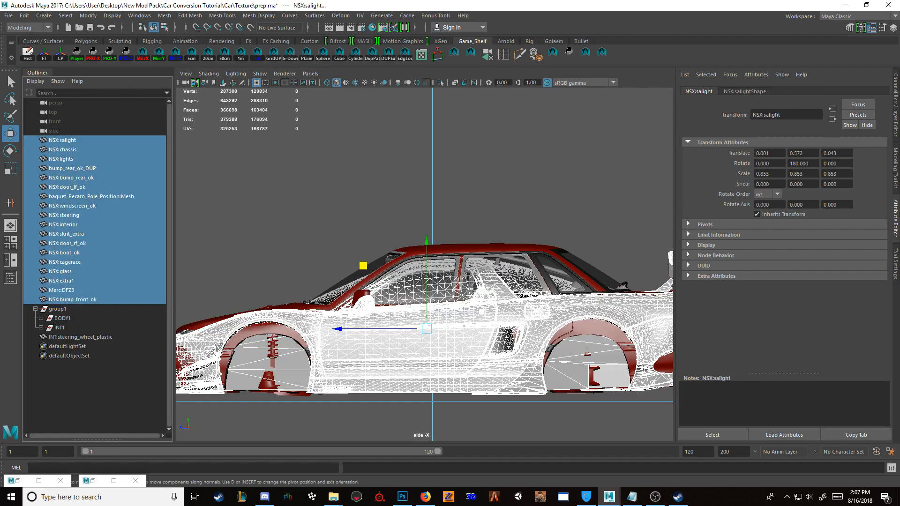
key("Delete")
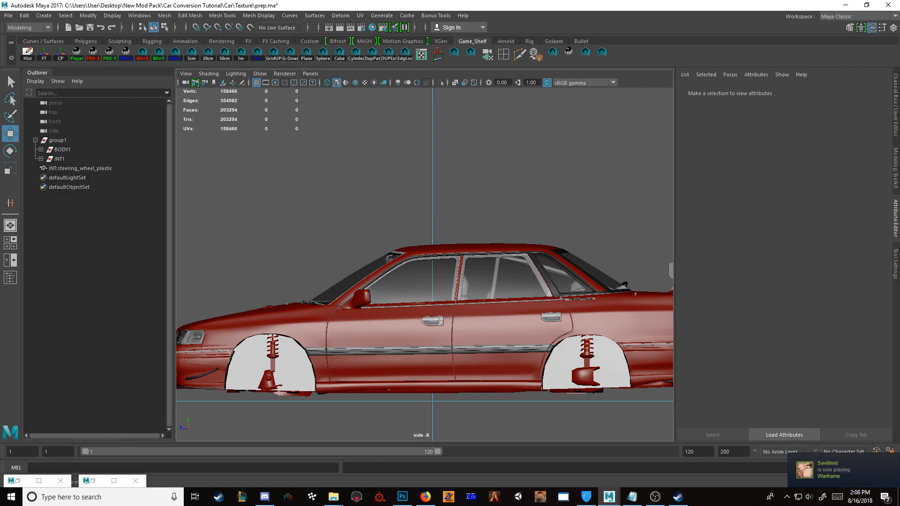
key("space")
key("space")
Step: Select the BODY:body_rubber_trim mesh along the car's side windows
left_click_drag(544, 206, 508, 219, "alt")
scroll(459, 206, "up", 5)
scroll(460, 207, "down", 2)
left_click_drag(375, 263, 530, 265, "alt")
right_click_drag(422, 265, 492, 269, "alt")
left_click_drag(422, 267, 520, 278, "alt")
left_click(438, 370)
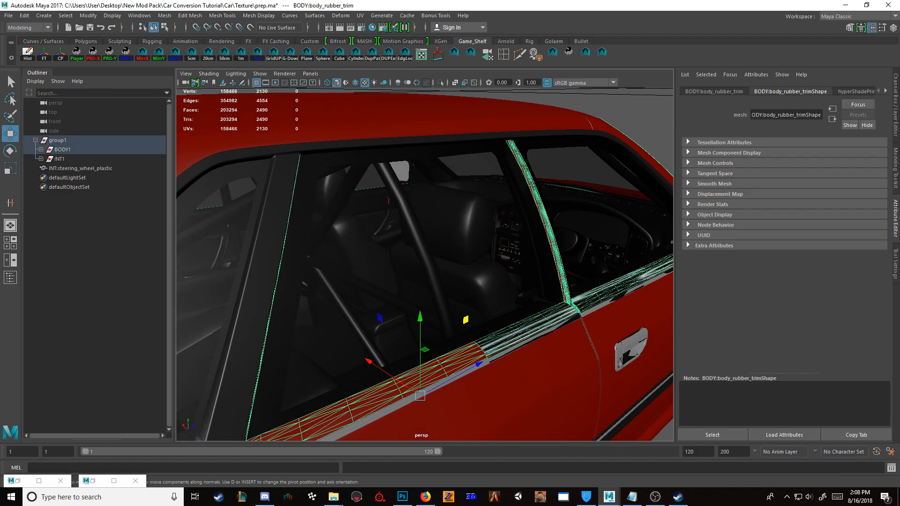
Step: Try deleting the window rubber trim and undo back to its isolated view
key("ctrl+1")
key("ctrl+1")
key("Delete")
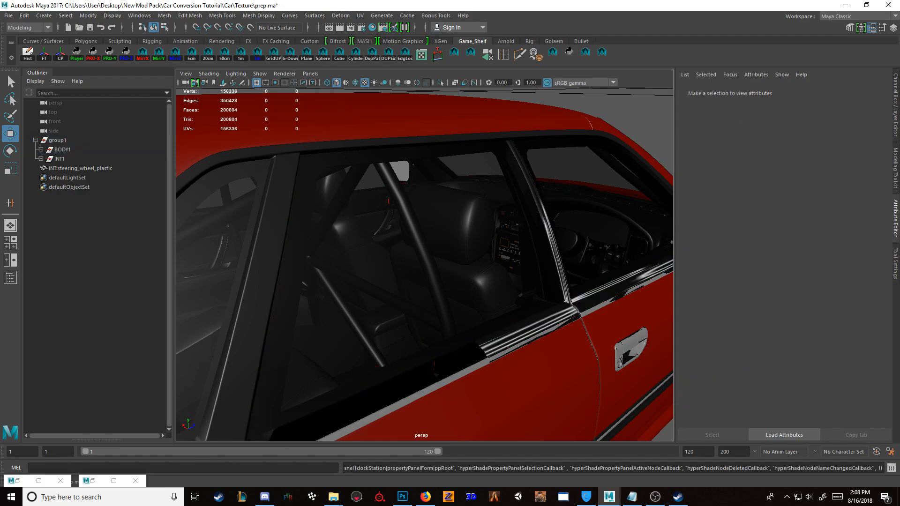
key("ctrl+z")
key("ctrl+z")
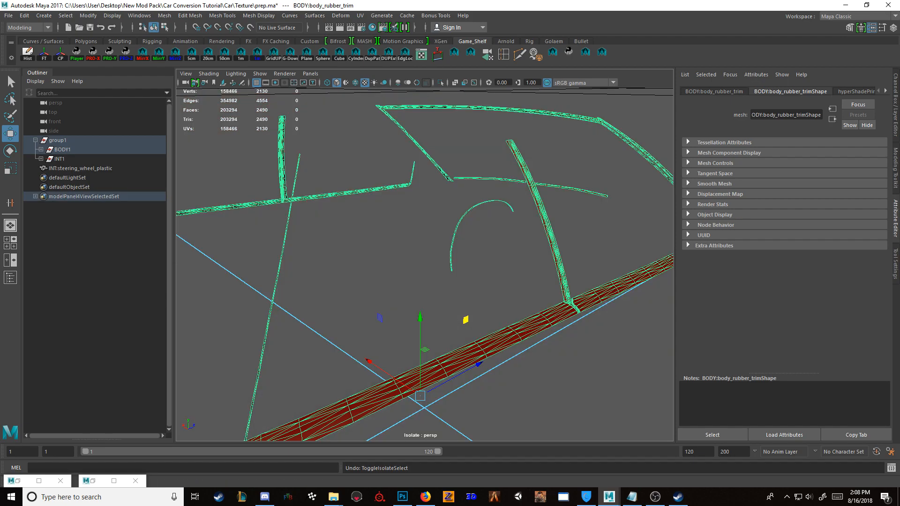
Step: Assign the BLACK material to the isolated BODY:body_rubber_trim in the Hypershade
left_click(372, 28)
right_click(164, 117)
left_click(157, 110)
right_click_drag(149, 124, 149, 99)
Step: Delete the unused material nodes, put the Hypershade away and turn off isolation
left_click(153, 58)
left_click(177, 83)
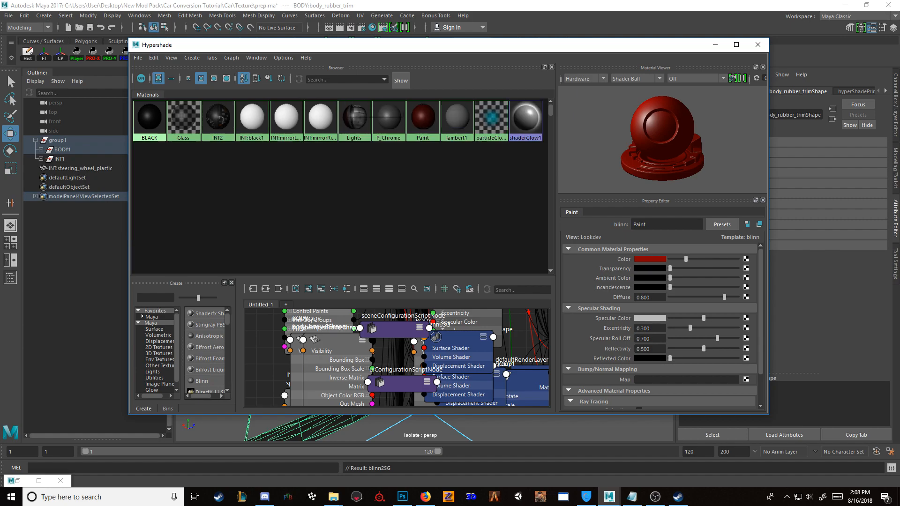
left_click(715, 44)
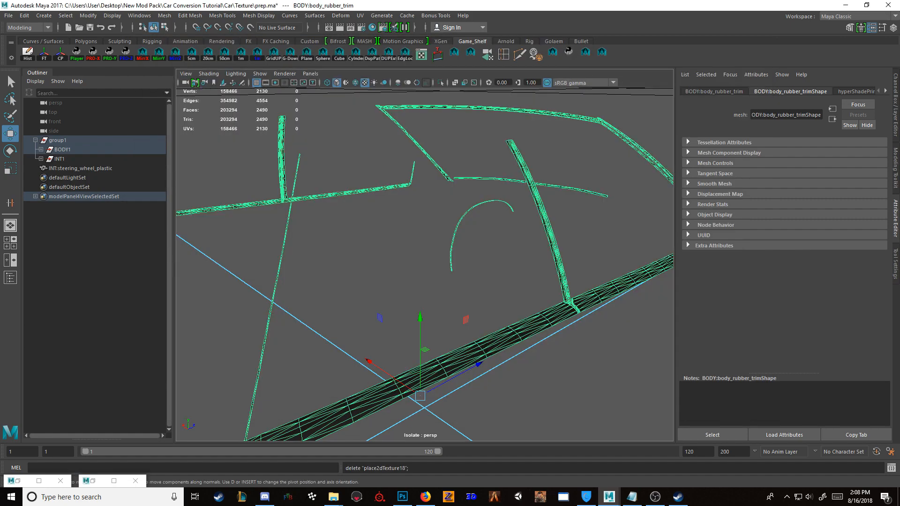
key("ctrl+1")
Step: Isolate BODY:body_chrome, assign it the BLACK material, and show the whole car again with nothing selected
left_click(621, 346)
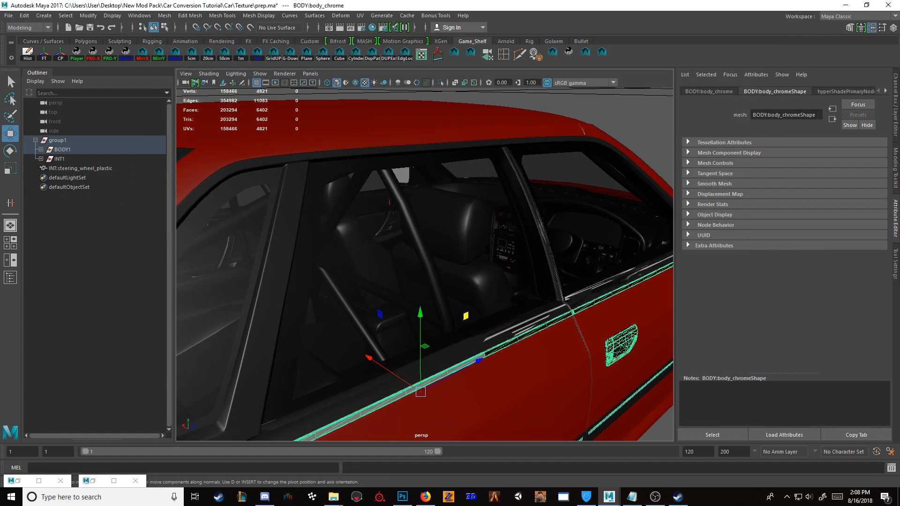
key("ctrl+1")
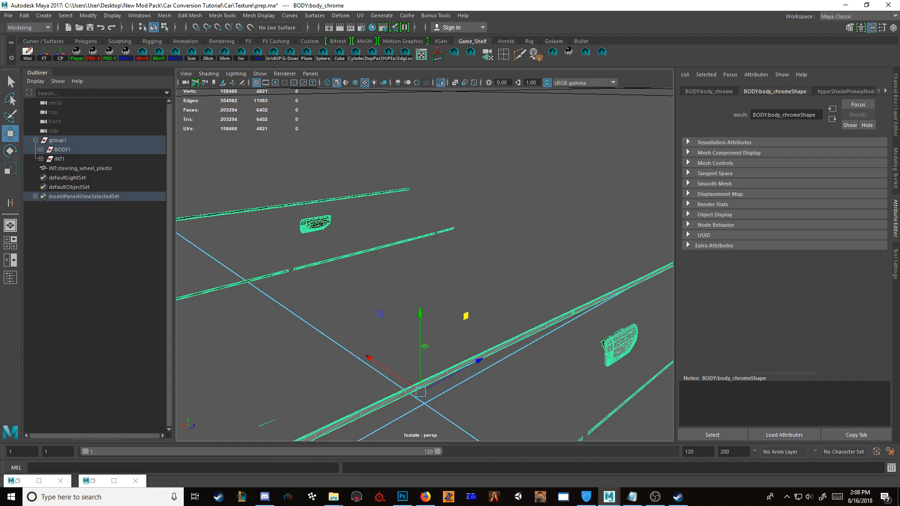
left_click(372, 28)
right_click(150, 117)
right_click_drag(151, 117, 151, 91)
left_click(715, 45)
key("ctrl+1")
left_click_drag(468, 263, 443, 272, "alt")
scroll(450, 281, "down", 2)
left_click(633, 131)
scroll(450, 281, "down", 2)
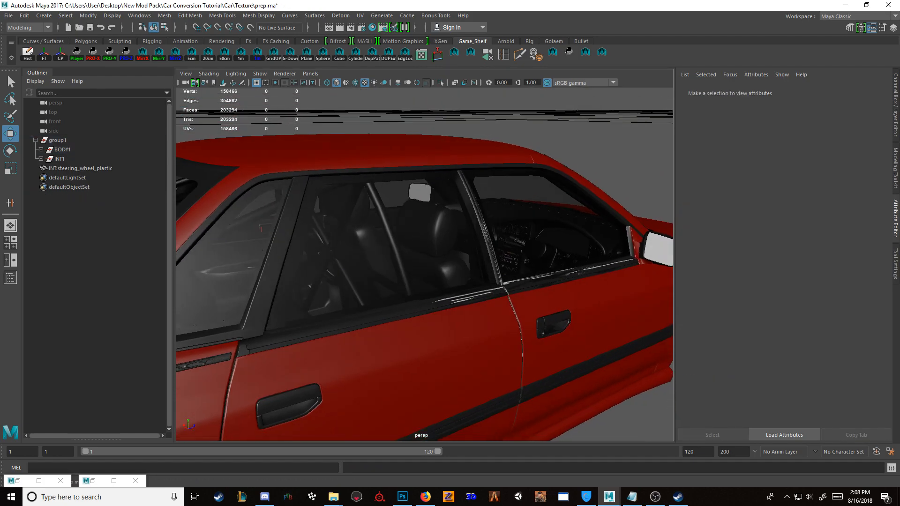
Step: Examine BODY:body_rubber_trim along the side windows in isolation, and try deleting it from the full car view
left_click(450, 300)
scroll(424, 263, "down", 5)
key("ctrl+1")
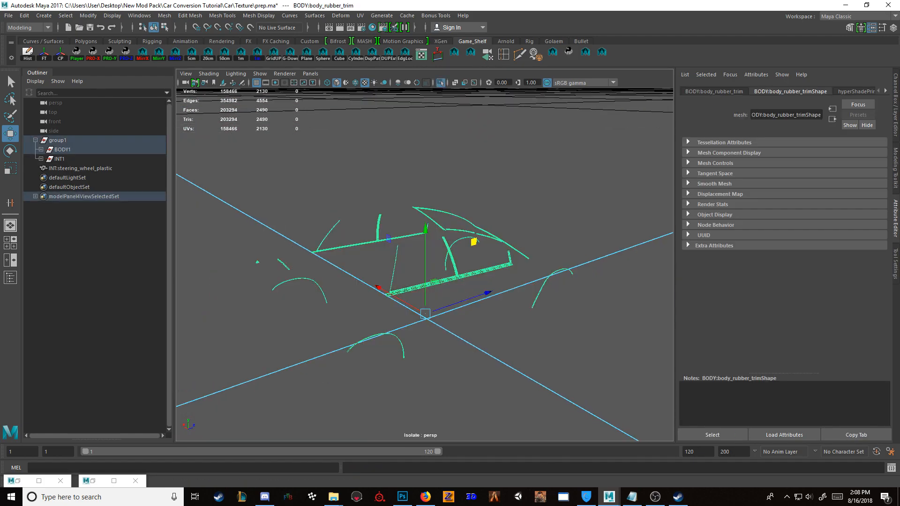
scroll(425, 263, "up", 5)
scroll(424, 262, "down", 1)
key("ctrl+1")
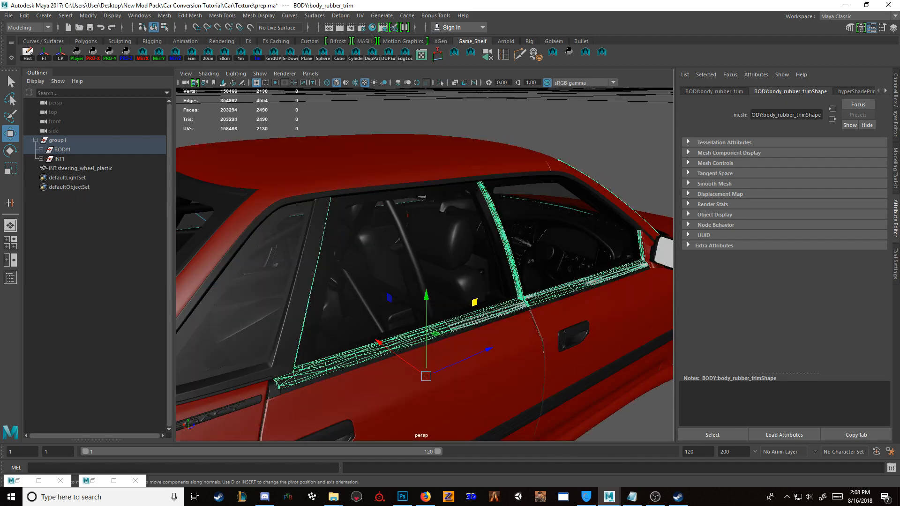
key("Delete")
key("ctrl+z")
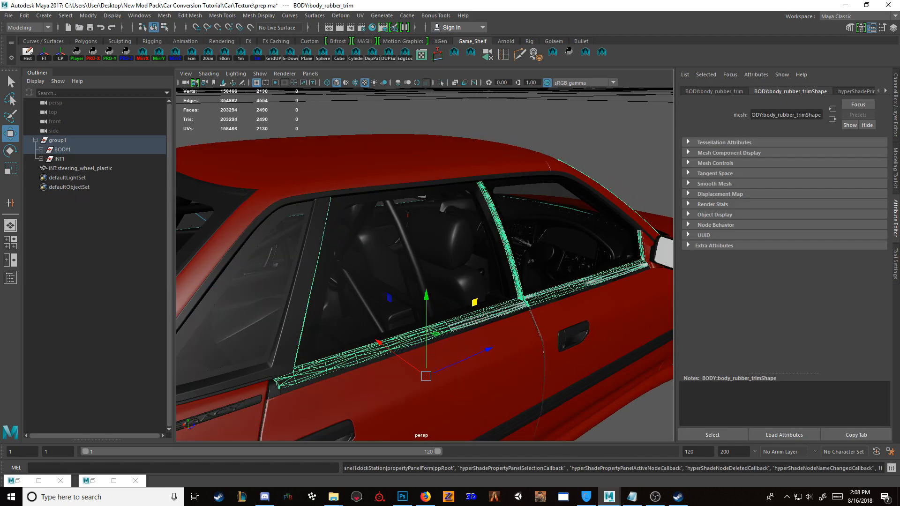
Step: Delete the overlapping INT:a_pillar_rubber_trim mesh along the side windows
left_click(493, 313)
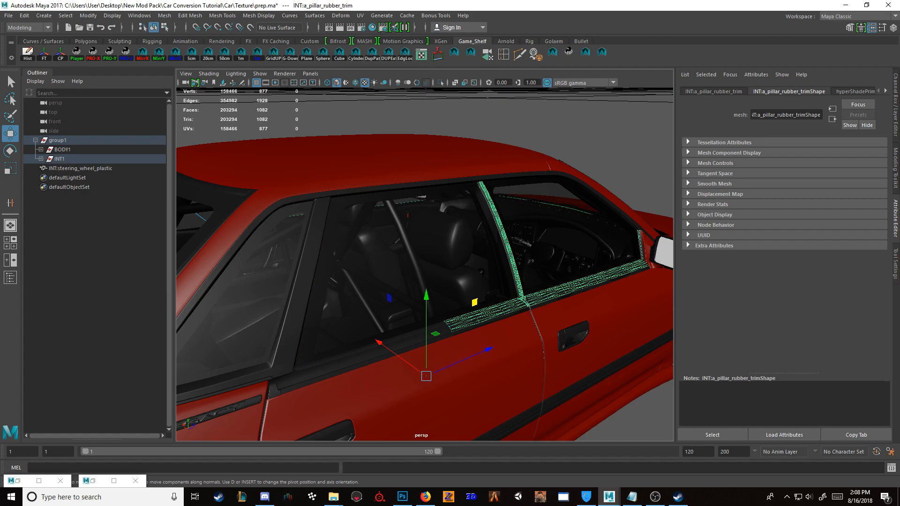
key("Delete")
Step: Examine the rear of the car up close, including the bumper trim strips and tail lights
left_click_drag(492, 313, 356, 242, "alt")
scroll(180, 305, "down", 5)
scroll(318, 244, "down", 2)
left_click(366, 321)
scroll(366, 322, "down", 3)
left_click_drag(366, 321, 520, 368, "alt")
scroll(520, 368, "down", 3)
left_click_drag(328, 281, 506, 286, "alt")
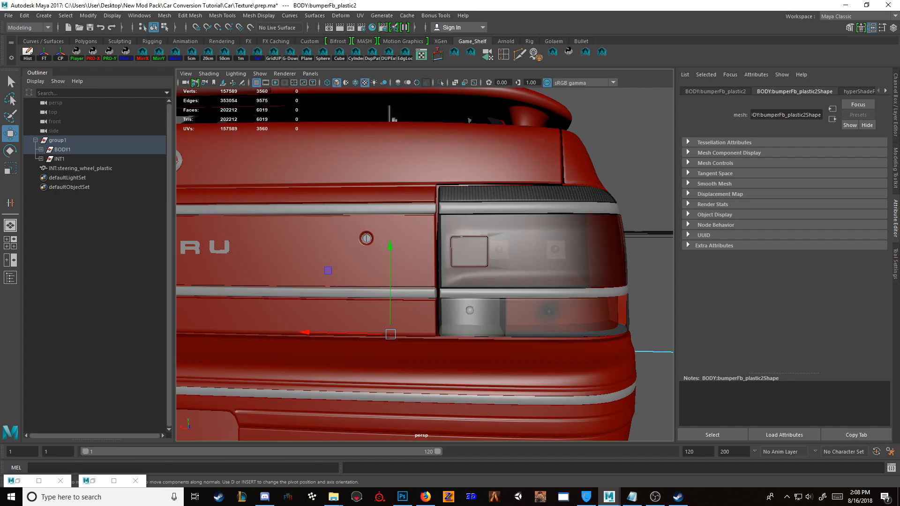
scroll(506, 286, "down", 5)
scroll(424, 264, "down", 3)
left_click_drag(403, 276, 488, 257, "alt")
Step: Examine the rest of the exterior, including the windshield glass INT:glassF_window and the car's side profile
left_click(462, 219)
key("f")
left_click(422, 159)
scroll(425, 264, "down", 4)
left_click_drag(422, 276, 474, 300, "alt")
scroll(425, 264, "down", 5)
scroll(424, 264, "down", 3)
scroll(425, 265, "up", 5)
left_click(487, 292)
key("f")
scroll(425, 265, "down", 6)
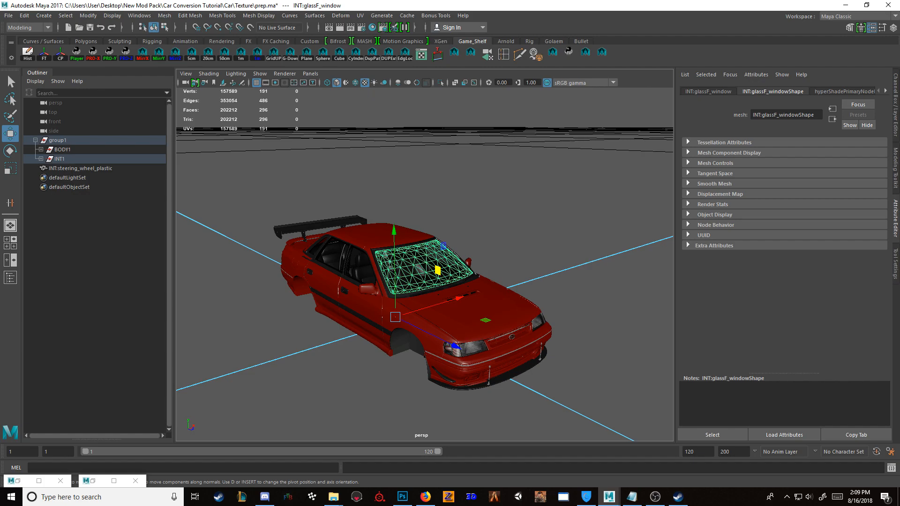
left_click_drag(422, 290, 513, 278, "alt")
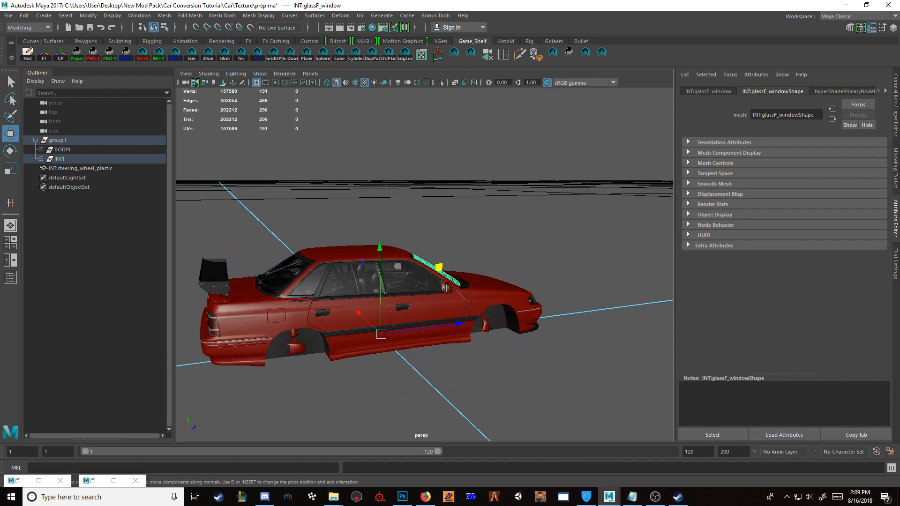
Step: Isolate the INT1 group to examine its parts, and restore the full car view
left_click(63, 149)
left_click(60, 159)
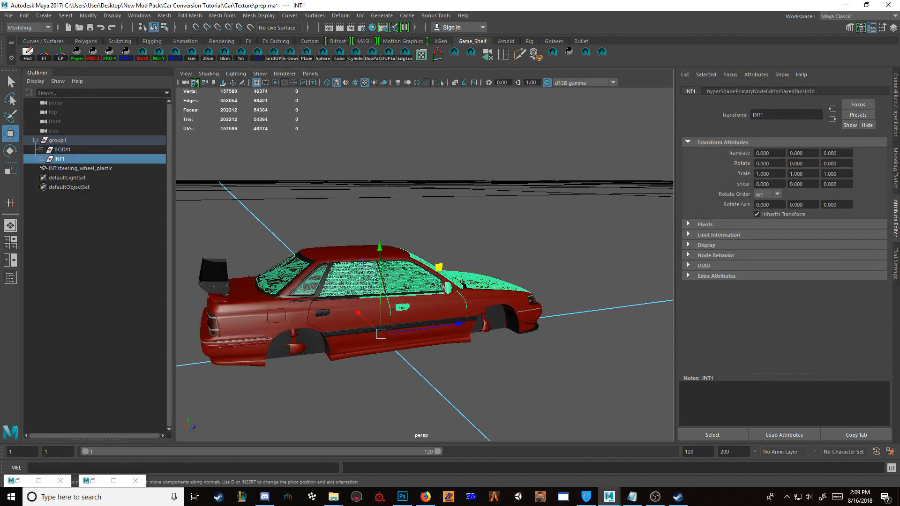
key("ctrl+1")
left_click_drag(436, 286, 349, 291, "alt")
key("ctrl+1")
left_click(508, 370)
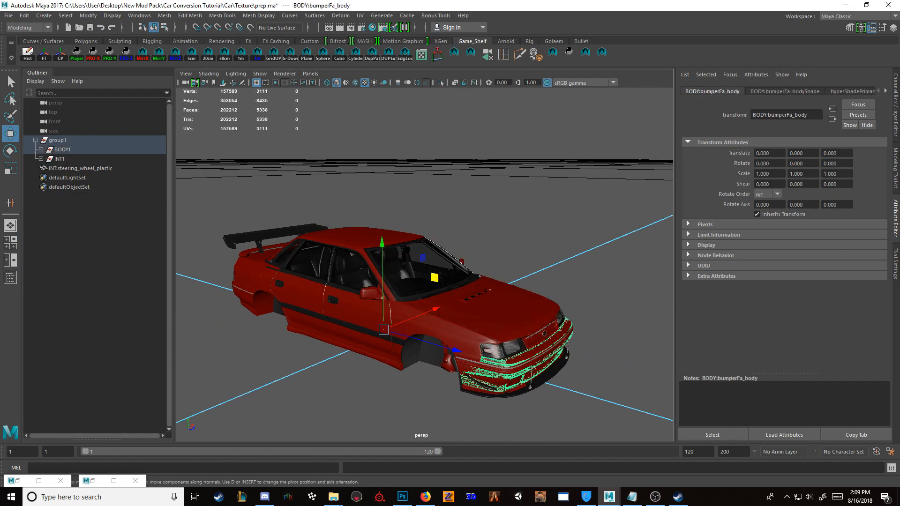
left_click(41, 150)
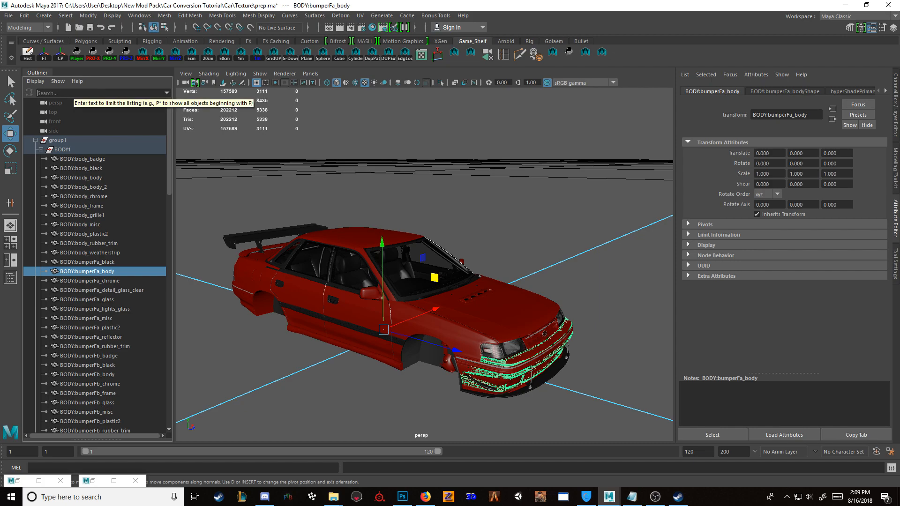
type("--")
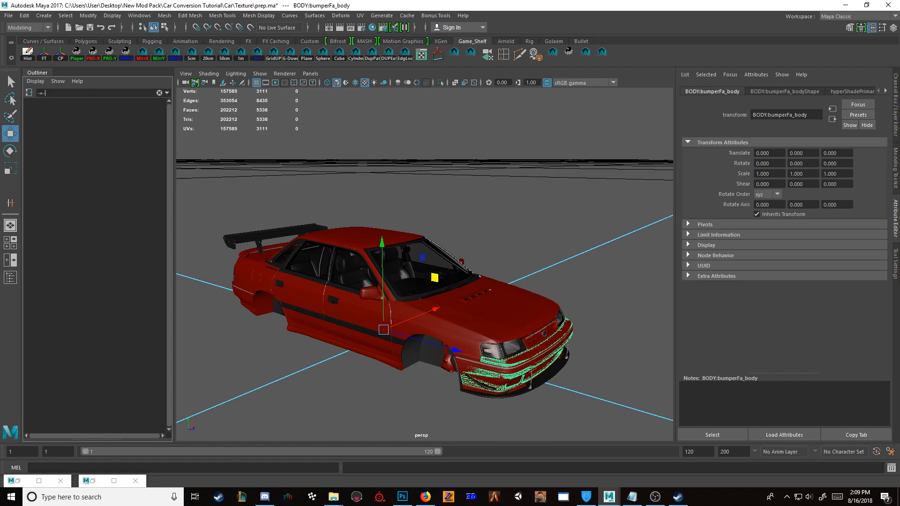
key("ctrl+a")
key("BackSpace")
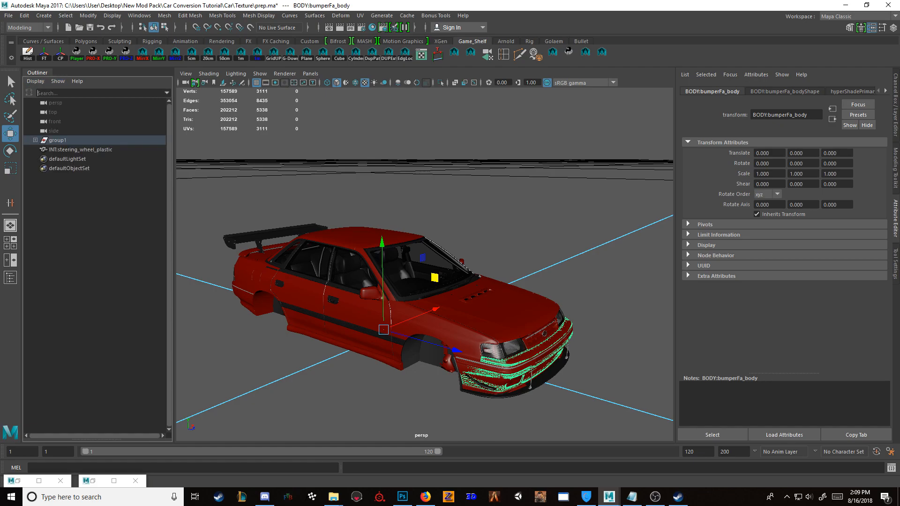
Step: Move INT:steering_wheel_plastic into the INT1 group and select INT1 to check its contents
left_click(35, 141)
middle_click_drag(77, 168, 60, 158)
left_click(60, 159)
left_click_drag(403, 281, 436, 288, "alt")
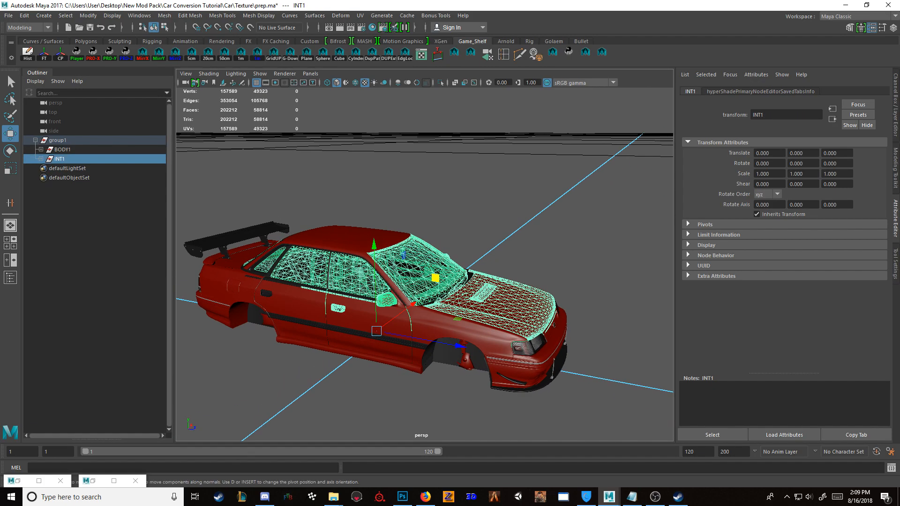
Step: Expand the BODY1 group and filter the Outliner by "Bumper"
left_click(62, 150)
left_click(40, 149)
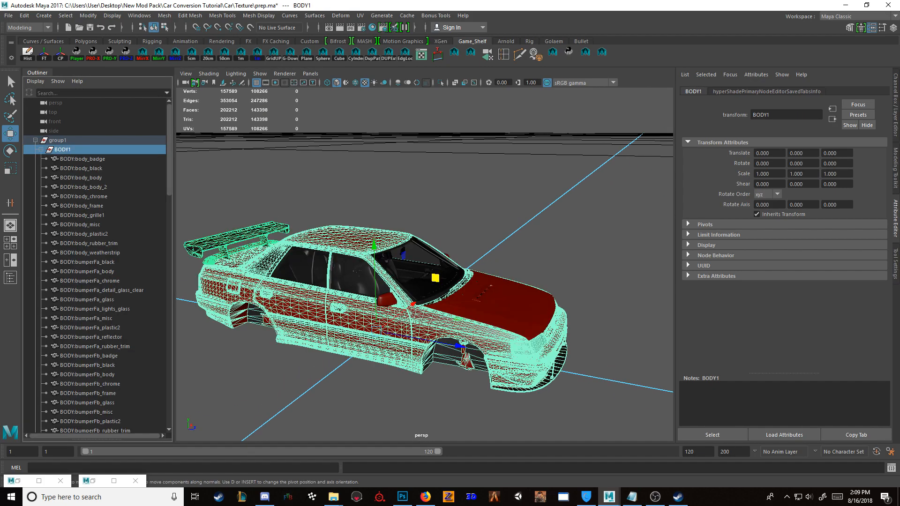
scroll(96, 263, "down", 10)
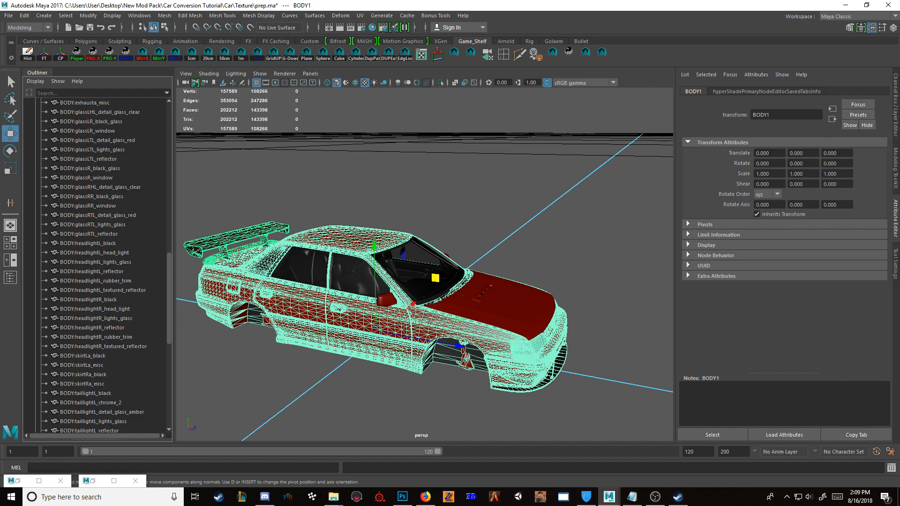
scroll(96, 202, "up", 8)
left_click(96, 93)
type("Bumper")
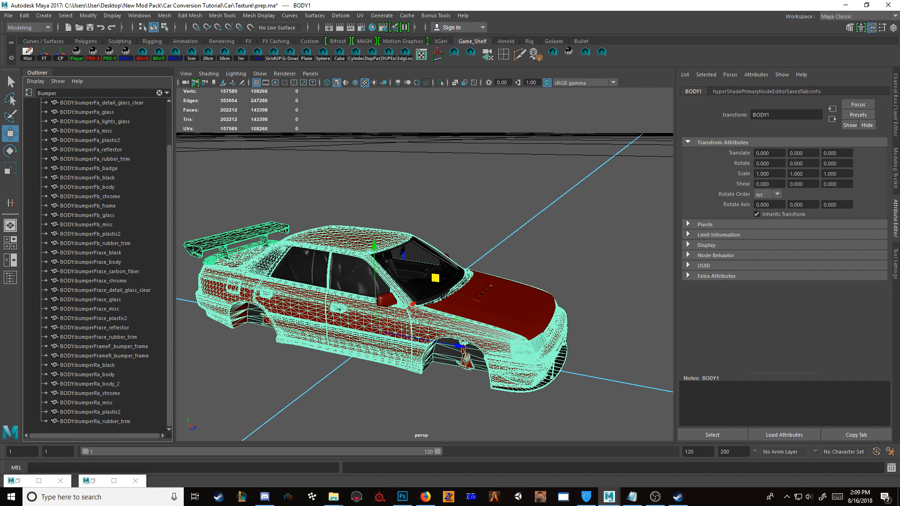
Step: Group the front bumper parts from BODY:bumperFa_detail_glass_clear through BODY:bumperFa_rubber_trim
left_click(91, 149)
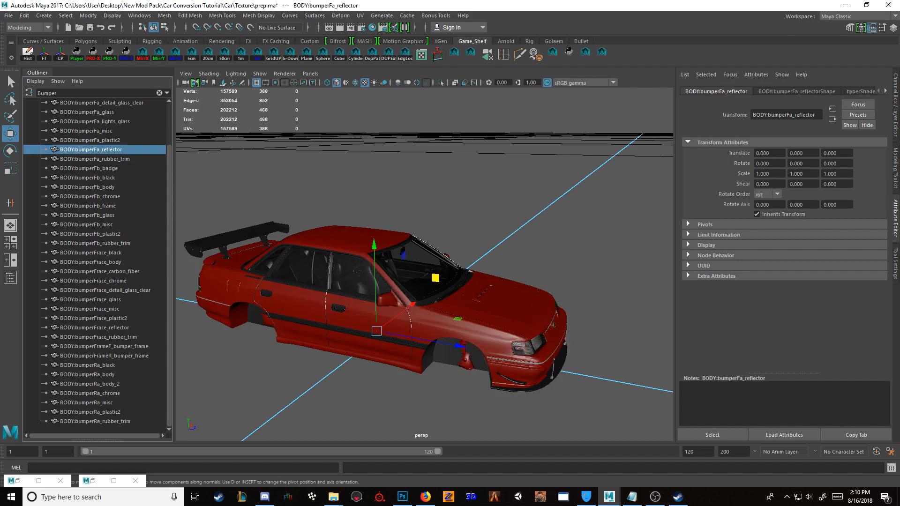
left_click(94, 159)
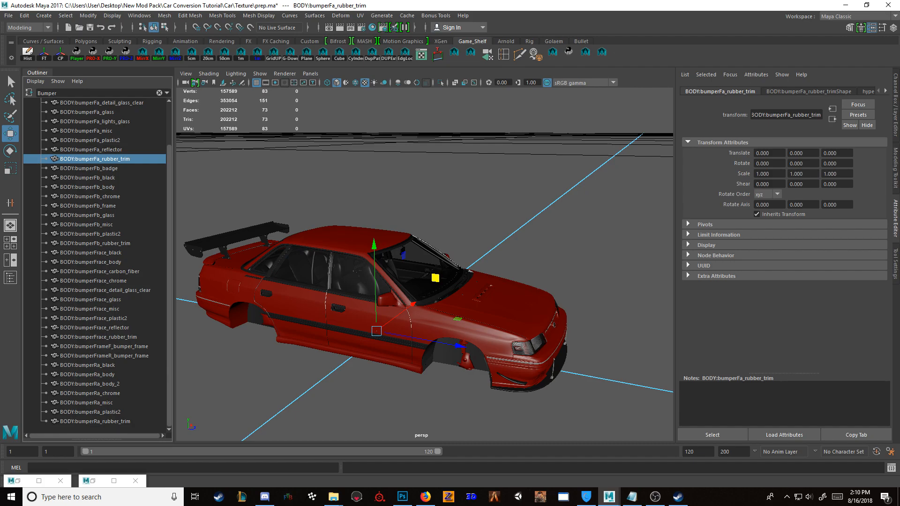
left_click(102, 102, "shift")
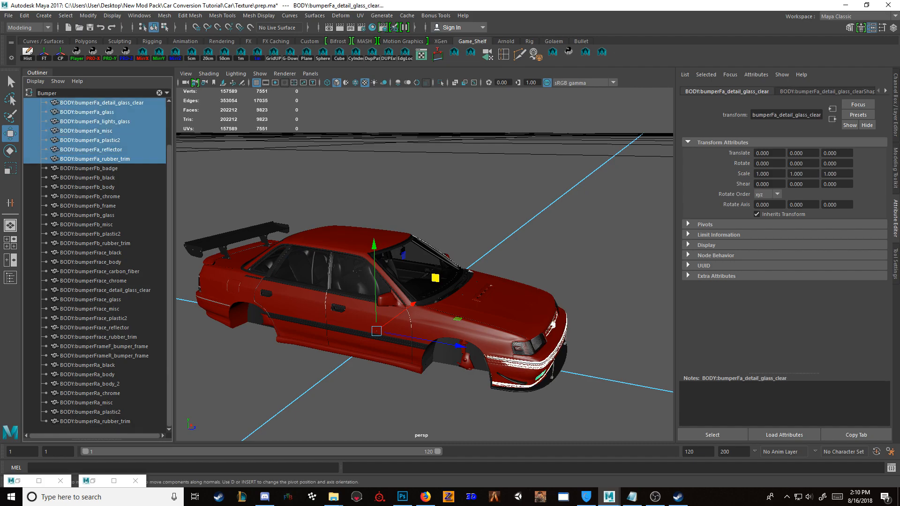
key("ctrl+g")
Step: Narrow the Outliner filter to "Bumperf" and move BODY:bumperFa_black, bumperFa_chrome and bumperFa_body into group2
left_click(89, 122)
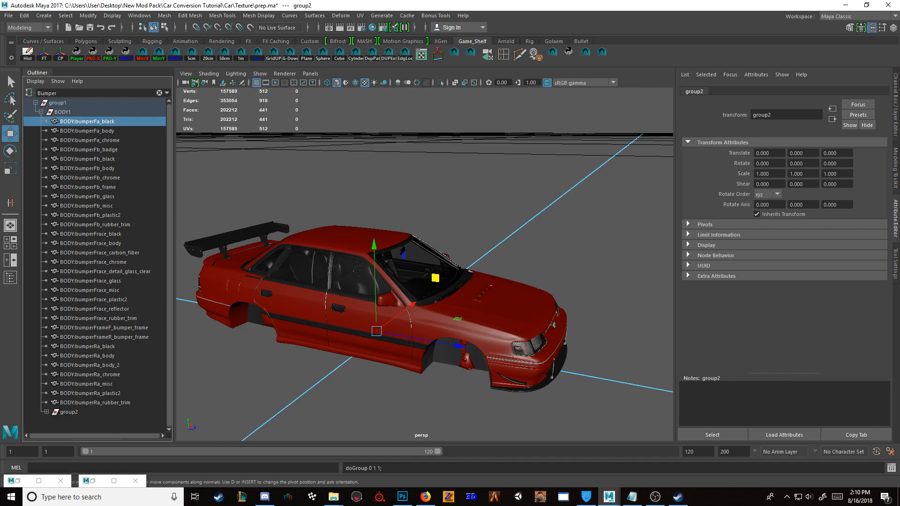
left_click(95, 403, "shift")
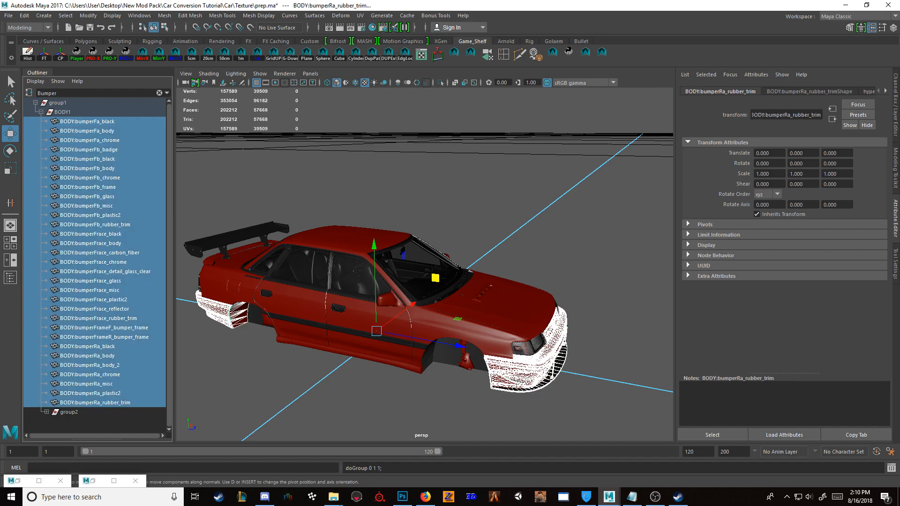
type("f")
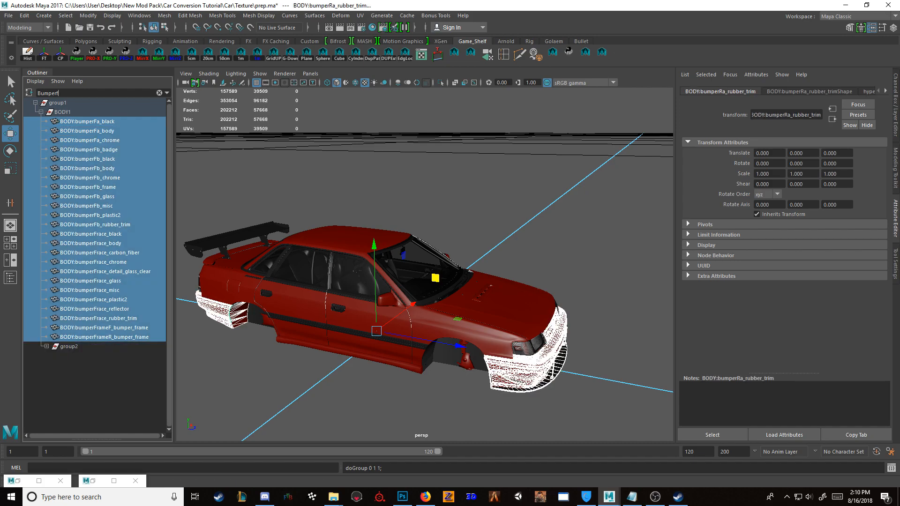
left_click(300, 187)
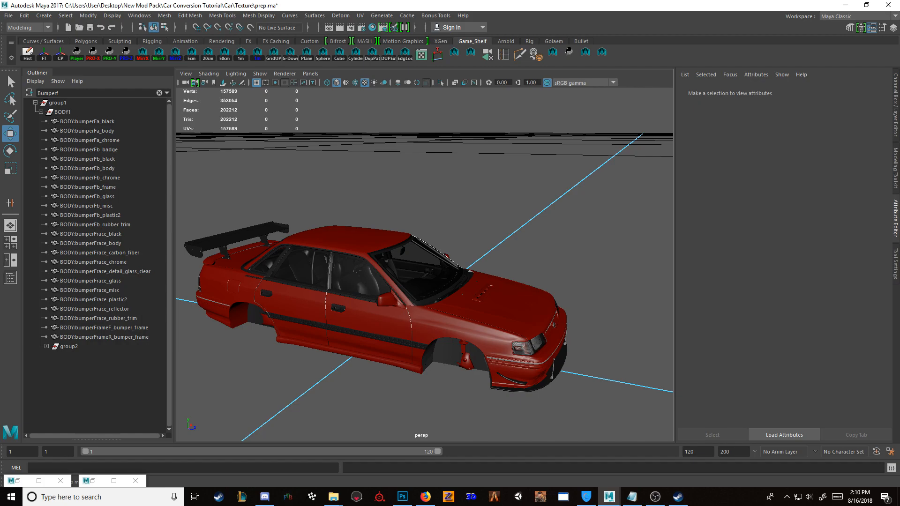
left_click(87, 122)
left_click(89, 140, "ctrl")
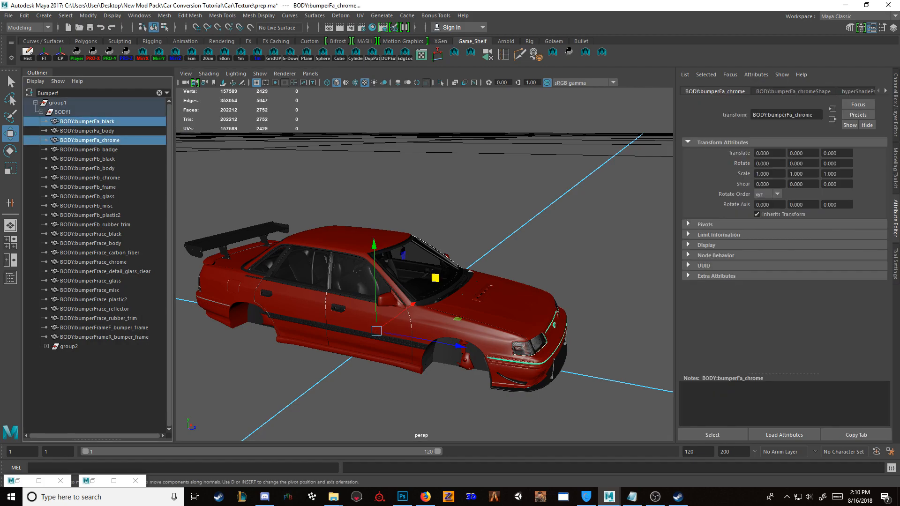
left_click(88, 131, "ctrl")
middle_click_drag(88, 131, 72, 347)
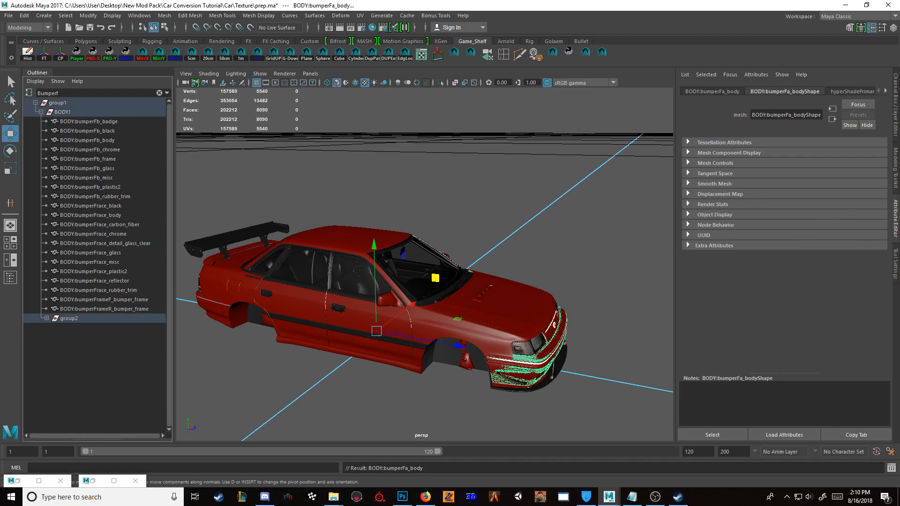
Step: Hide the alternative front bumper parts from BODY:bumperFb_badge through BODY:bumperFrameR_bumper_frame
left_click(89, 121)
left_click(103, 309, "shift")
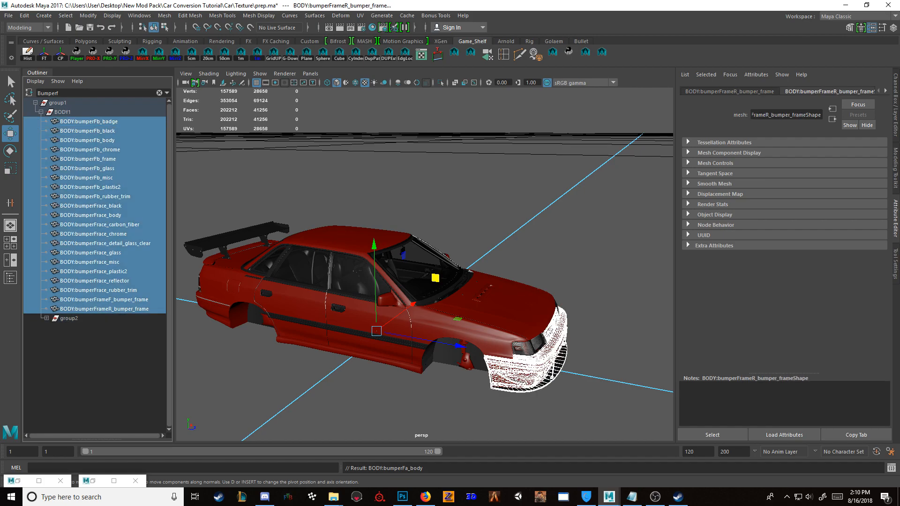
key("ctrl+h")
Step: Delete the history, center the pivot and freeze the transforms of the front bumper group
left_click_drag(422, 290, 373, 285, "alt")
left_click(69, 318)
left_click(28, 53)
left_click(61, 54)
left_click(44, 53)
Step: Rename the front bumper group to fBumperA
double_click(69, 319)
type("fBumperA")
key("Return")
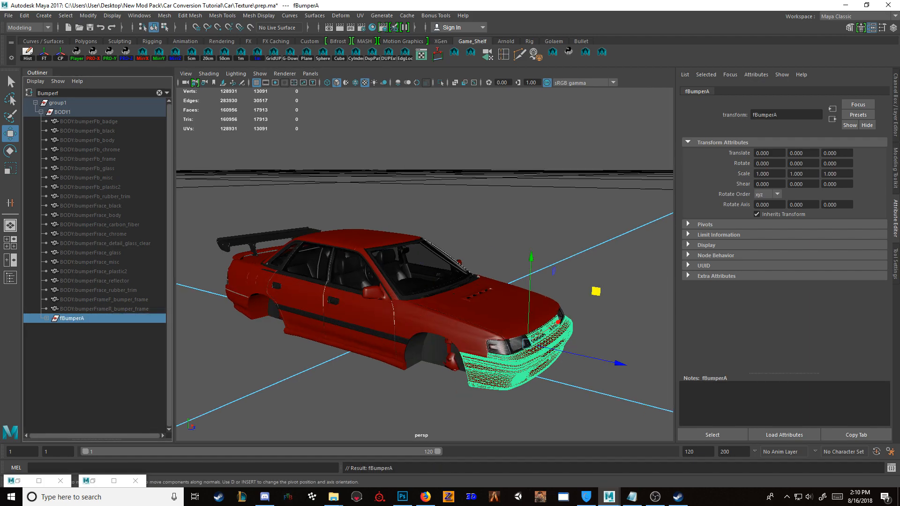
Step: Select the rear bumper body on the car and change the Outliner filter to "BumperR"
key("f")
scroll(375, 281, "down", 3)
left_click_drag(356, 290, 417, 300, "alt")
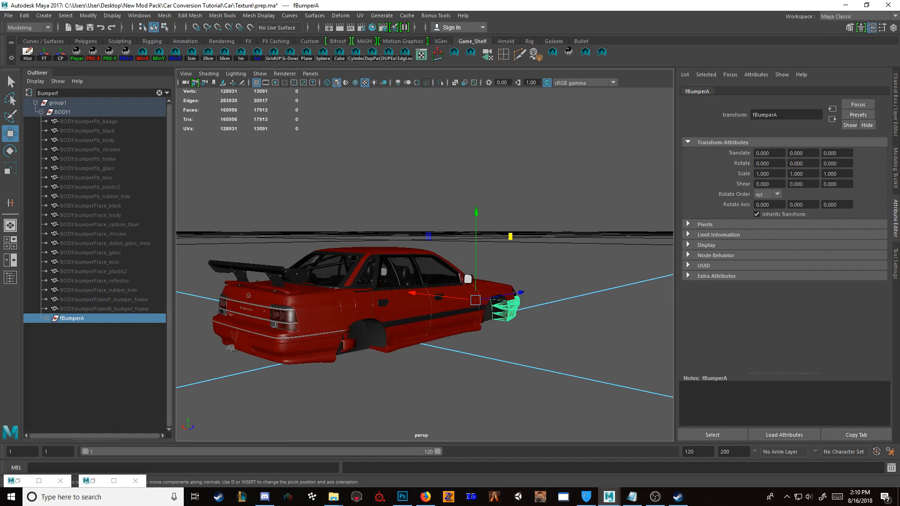
left_click(262, 338)
key("f")
left_click_drag(281, 319, 408, 319, "alt")
left_click(60, 93)
key("BackSpace")
type("R")
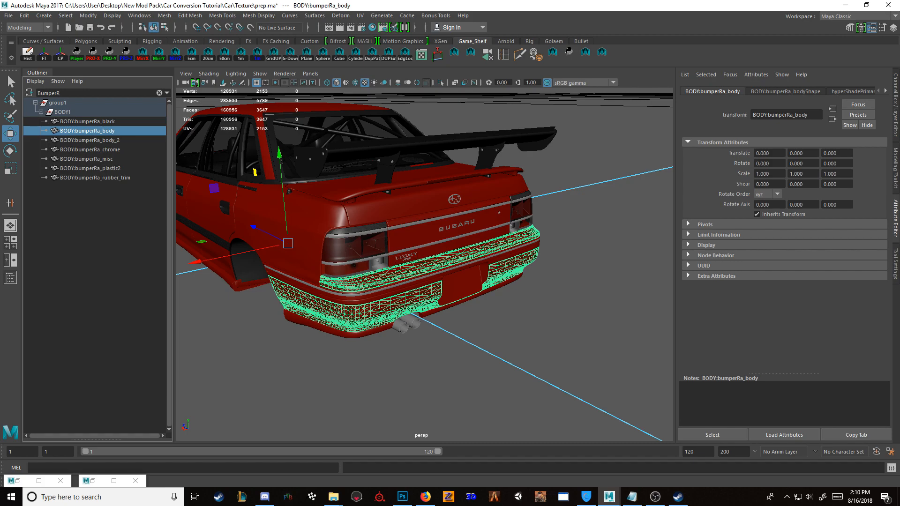
Step: Group all the BODY:bumperRa parts from bumperRa_black through bumperRa_rubber_trim
left_click(96, 178)
left_click(90, 121, "shift")
left_click_drag(338, 282, 390, 263, "alt")
key("ctrl+g")
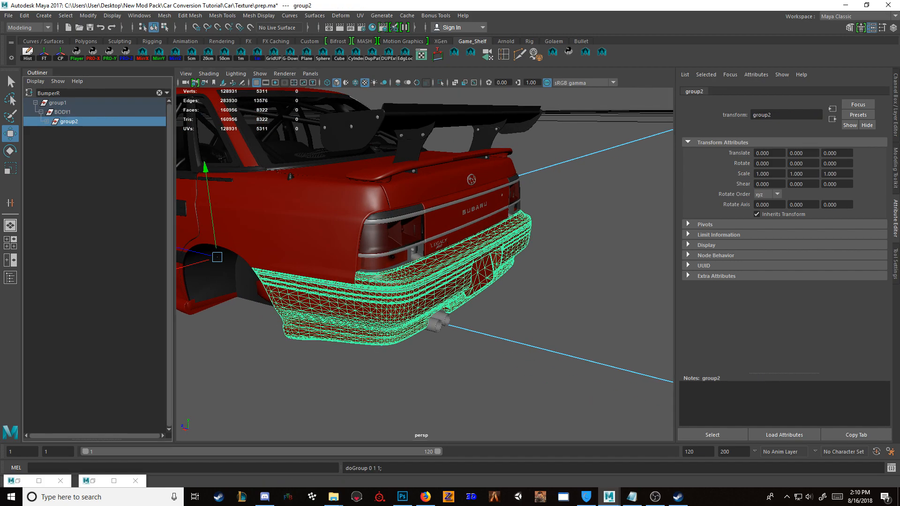
Step: Rename the rear bumper group to rBumperA
double_click(68, 122)
type("BumperR")
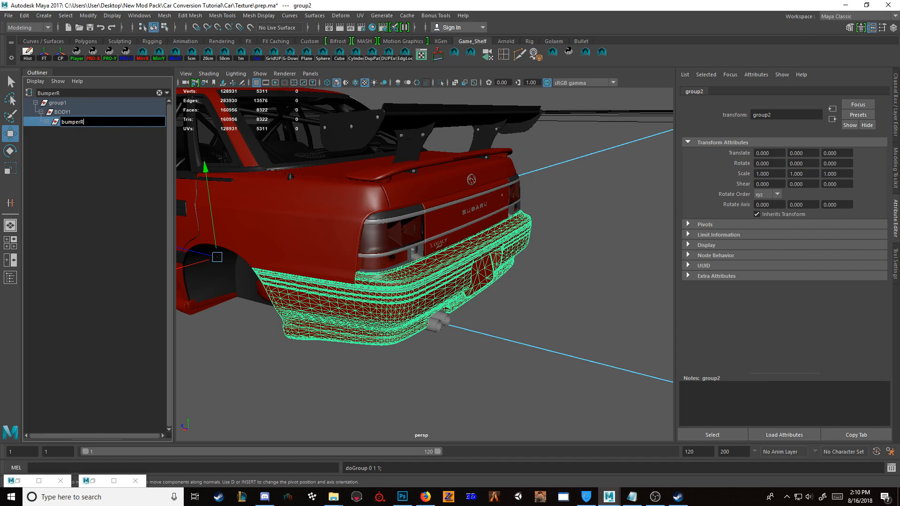
key("BackSpace")
key("BackSpace")
key("BackSpace")
key("BackSpace")
key("BackSpace")
key("BackSpace")
key("BackSpace")
type("rBumperA")
key("Return")
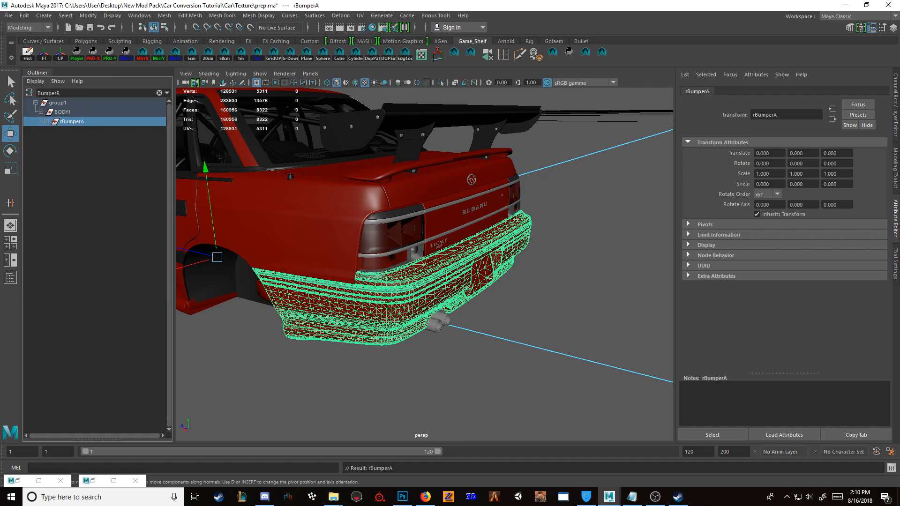
Step: Clear the Outliner filter and hide the parts of the large rear wing above the trunk
left_click(159, 93)
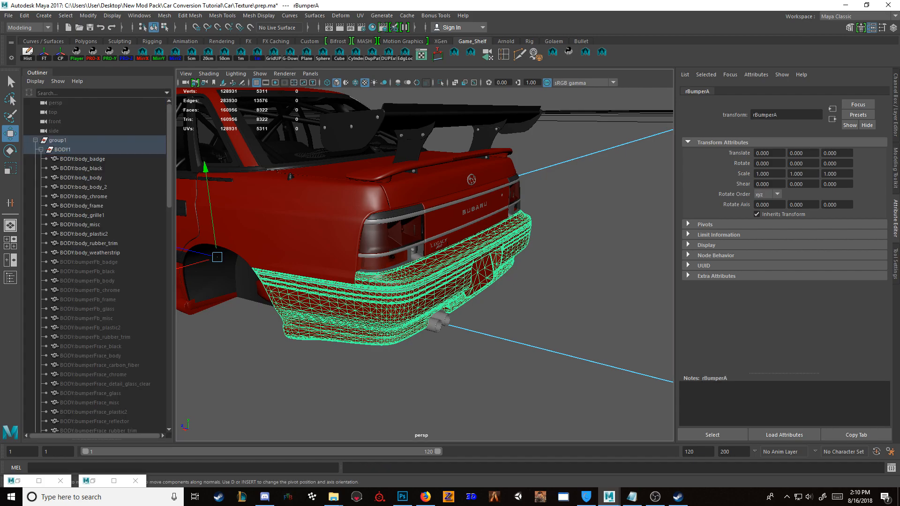
left_click(447, 117)
key("ctrl+h")
left_click(448, 109)
key("ctrl+h")
left_click(424, 135)
key("ctrl+h")
left_click(436, 163)
left_click(450, 124)
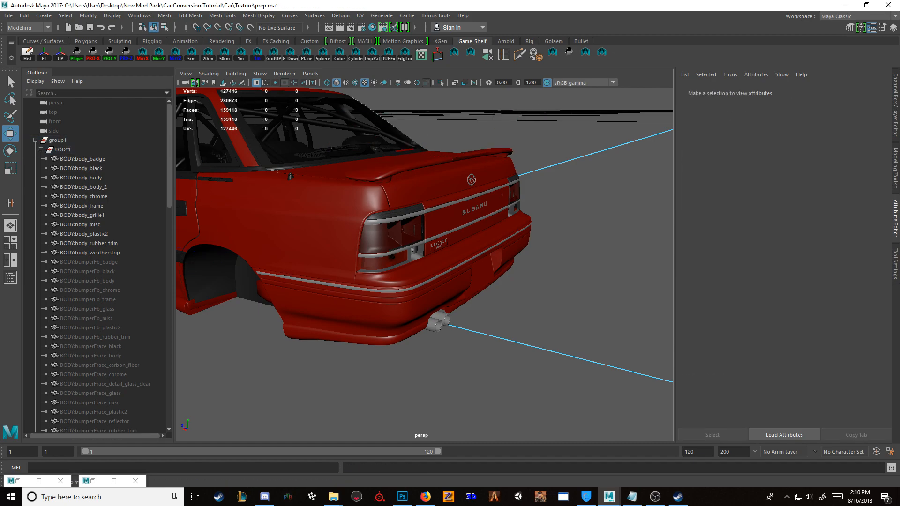
Step: Examine the car's body from several angles without the rear wing
scroll(425, 264, "down", 6)
left_click_drag(356, 277, 450, 263, "alt")
scroll(425, 265, "down", 3)
left_click_drag(217, 200, 492, 334)
key("f")
left_click_drag(425, 253, 434, 270, "alt")
left_click(492, 334)
left_click_drag(492, 300, 375, 272, "alt")
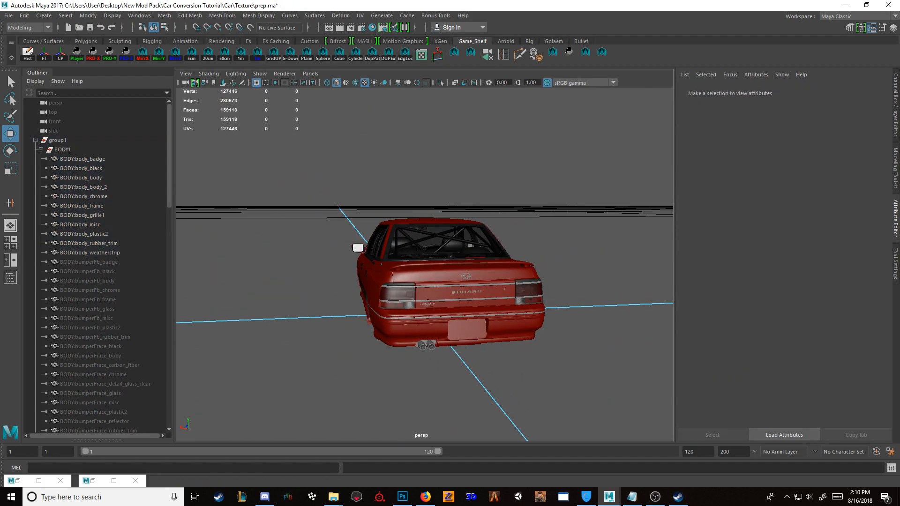
Step: Assign the BLACK material to the undercarriage mesh beneath the car
scroll(425, 265, "up", 6)
left_click_drag(492, 254, 345, 154, "alt")
scroll(425, 265, "up", 4)
scroll(424, 265, "down", 5)
scroll(425, 265, "down", 3)
scroll(425, 265, "up", 4)
left_click(462, 211)
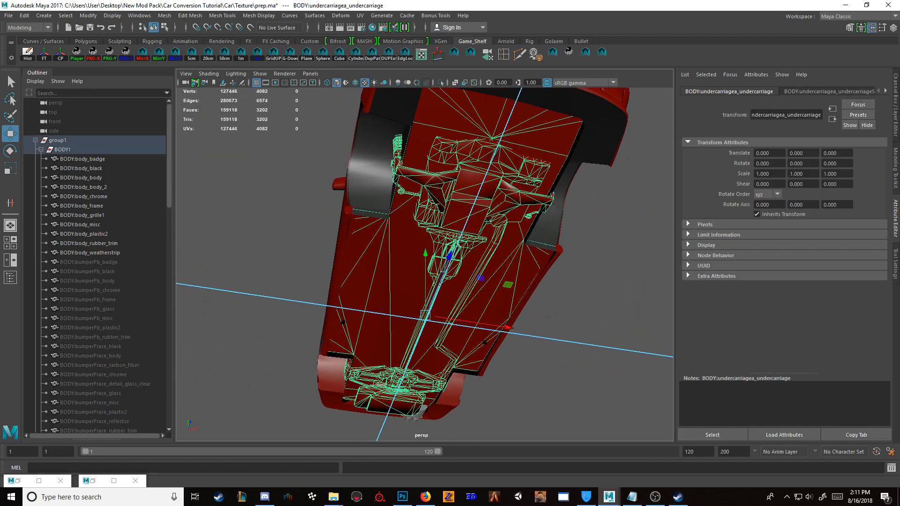
left_click(372, 28)
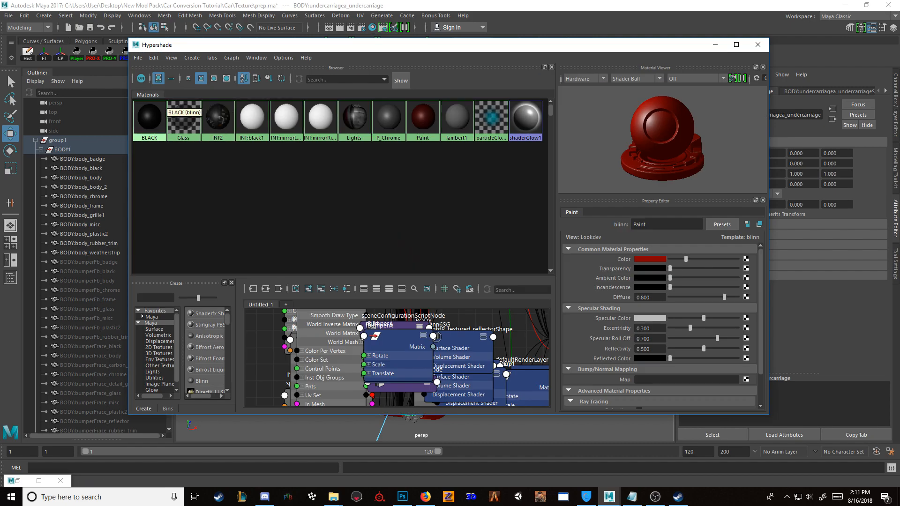
left_click(736, 45)
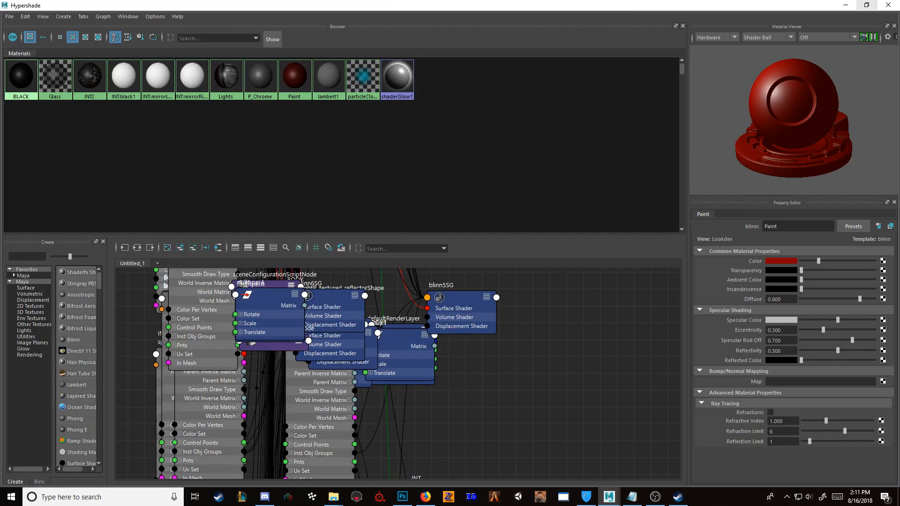
left_click(867, 5)
left_click(715, 45)
Step: Clear the selection and examine the car from below and from its sides
left_click_drag(443, 226, 497, 300, "alt")
scroll(569, 302, "up", 2)
scroll(562, 328, "down", 2)
left_click(563, 375)
scroll(562, 328, "down", 2)
scroll(487, 303, "up", 6)
scroll(499, 307, "up", 5)
scroll(605, 338, "down", 5)
scroll(497, 300, "down", 5)
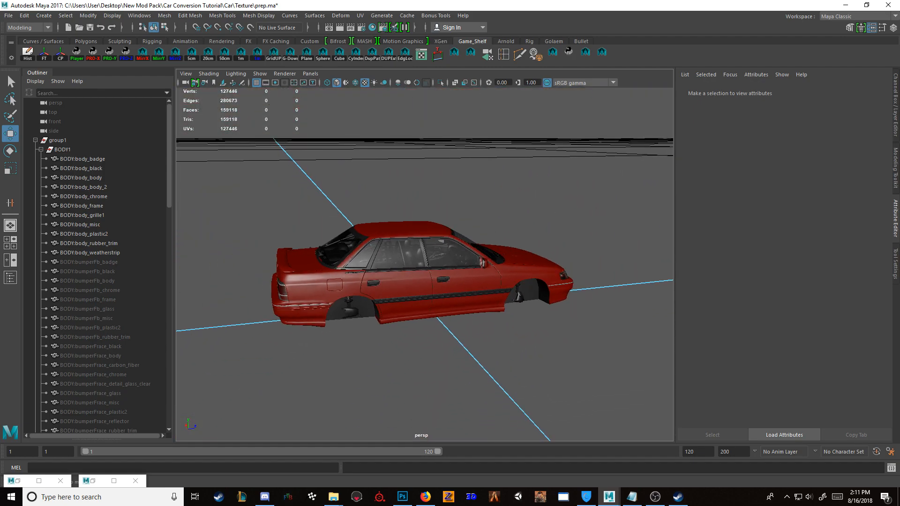
Step: Collapse the BODY1 group in the Outliner and select all visible parts of the car
left_click(41, 149)
scroll(222, 188, "up", 3)
scroll(222, 164, "down", 6)
left_click_drag(222, 165, 406, 254)
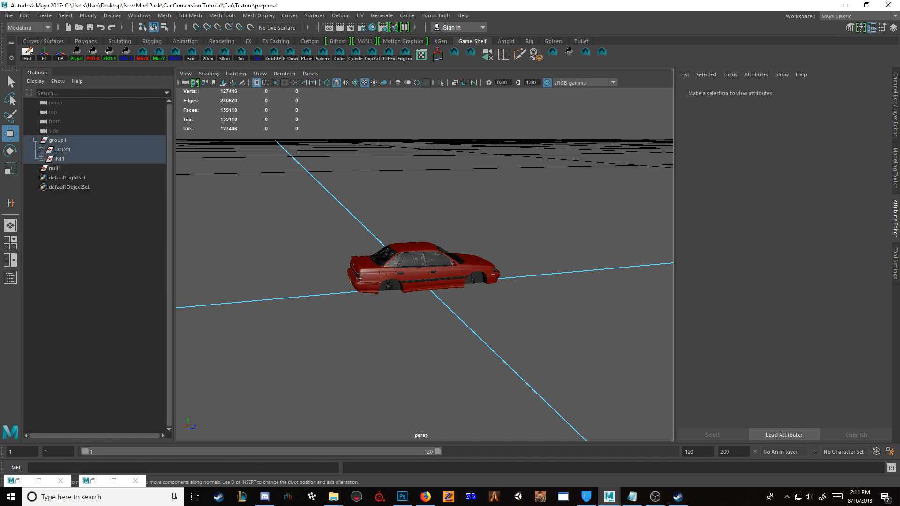
key("f")
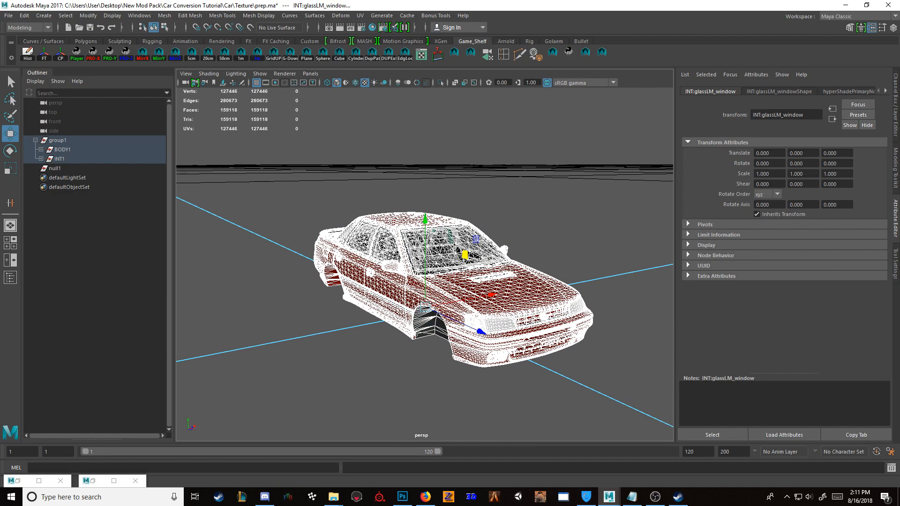
left_click(58, 140)
left_click(251, 171)
left_click_drag(252, 171, 581, 389)
Step: Inspect the front bumper chrome in isolation, and check which mesh the chrome strip above the grille belongs to
scroll(619, 403, "up", 2)
left_click(619, 408)
scroll(581, 389, "up", 5)
left_click(419, 318)
key("ctrl+1")
key("ctrl+1")
key("ctrl+1")
key("ctrl+1")
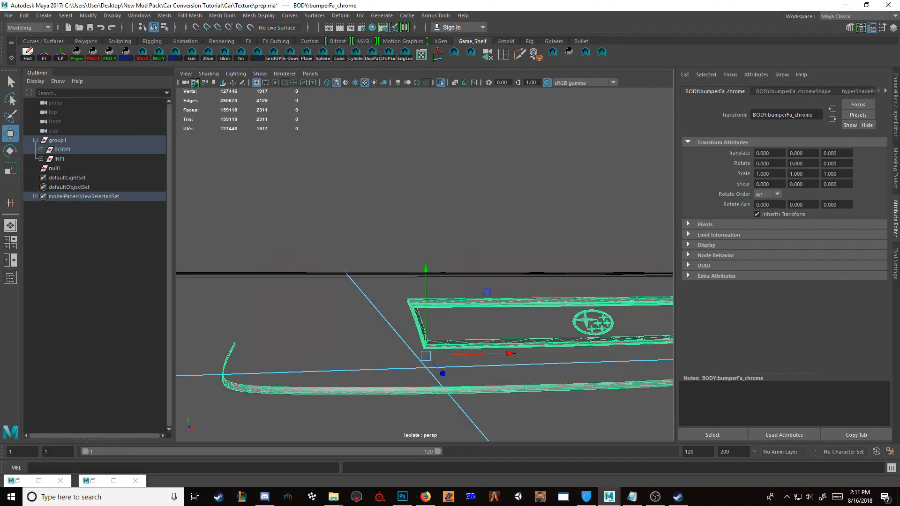
left_click(420, 303)
key("ctrl+1")
key("ctrl+1")
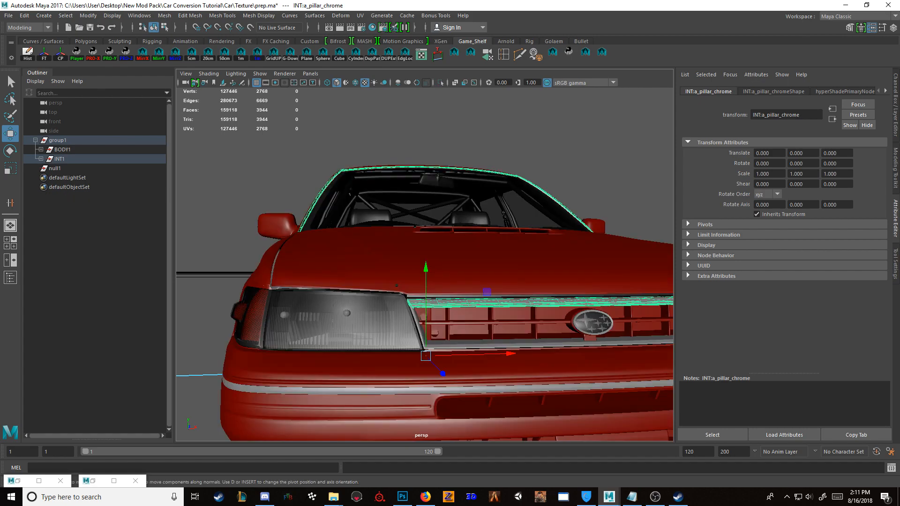
Step: Clear the single-part selection at the grille and select the whole visible car, body and interior
left_click(420, 318)
left_click(553, 150)
left_click_drag(553, 151, 609, 171, "alt")
scroll(609, 171, "down", 4)
scroll(425, 265, "down", 5)
left_click_drag(300, 188, 626, 406, "alt")
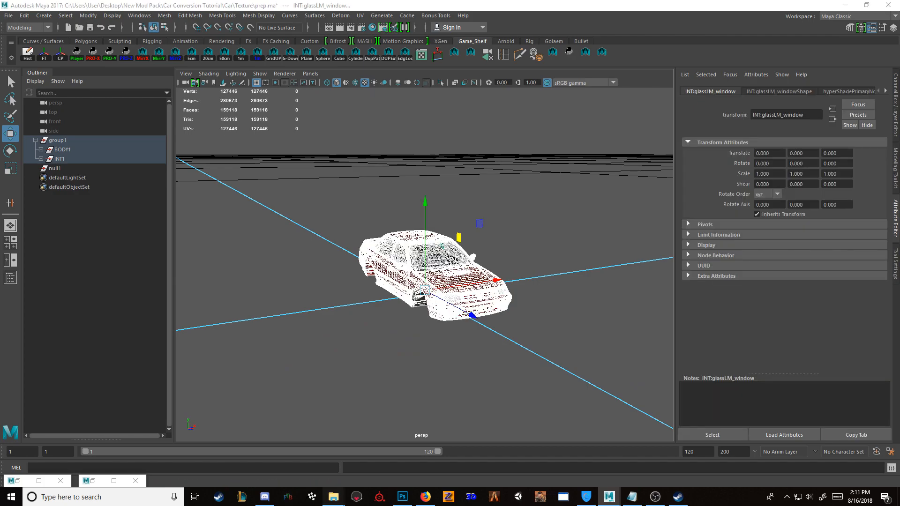
Step: In File Explorer, show the CarX Drift Racing Online Cars folder and the Car Conversion Tutorial folder side by side
mouse_move(334, 497)
left_click(362, 453)
left_click(694, 42)
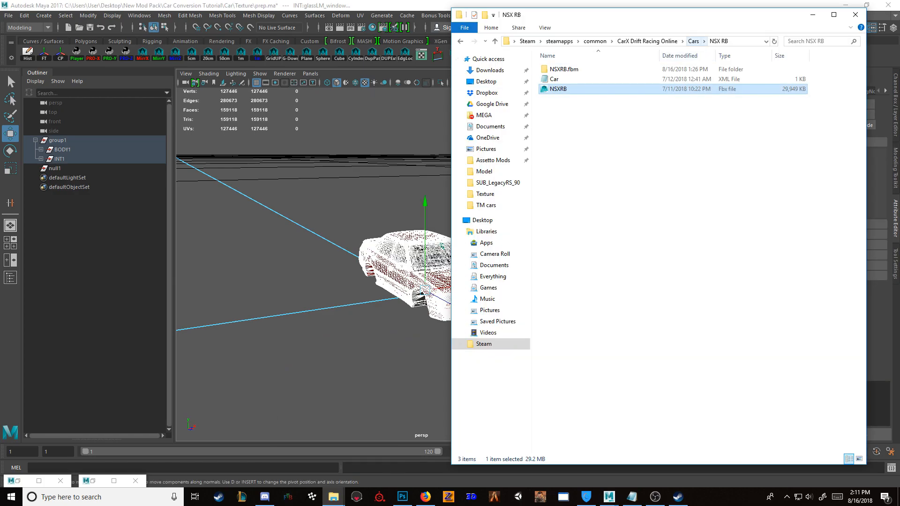
left_click(304, 453)
left_click_drag(497, 27, 221, 18)
left_click(248, 52)
left_click(204, 52)
Step: Rename the Car Template folder as SubaruRS
left_click(131, 82)
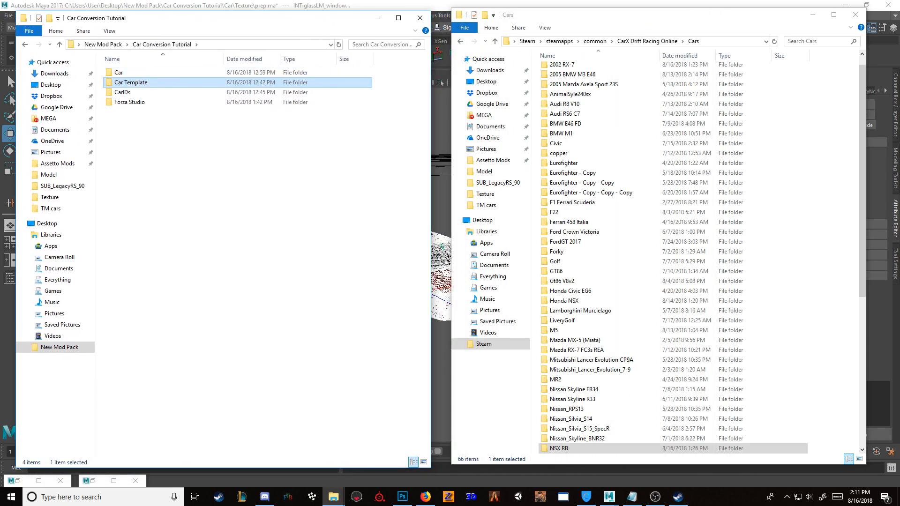
key("F2")
type("S")
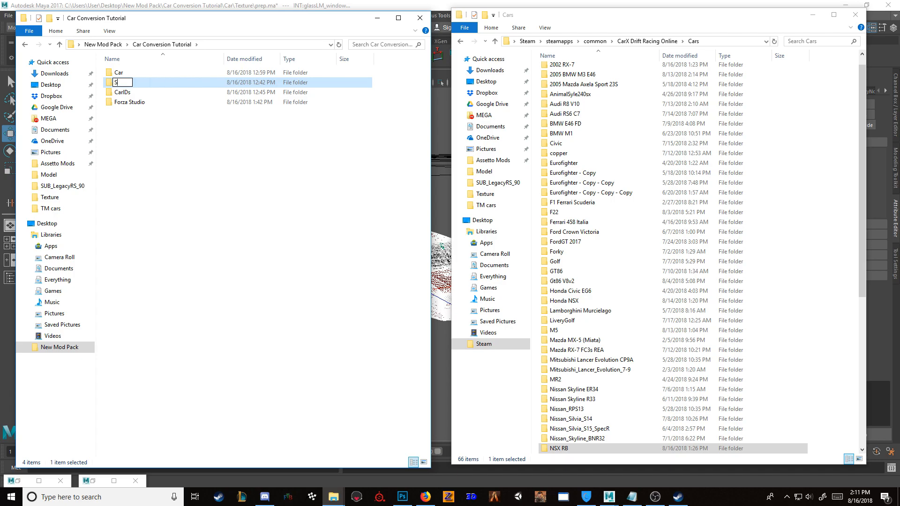
type("ubaruRS")
key("Return")
Step: Open the Car XML file from the SubaruRS folder in Notepad
double_click(126, 102)
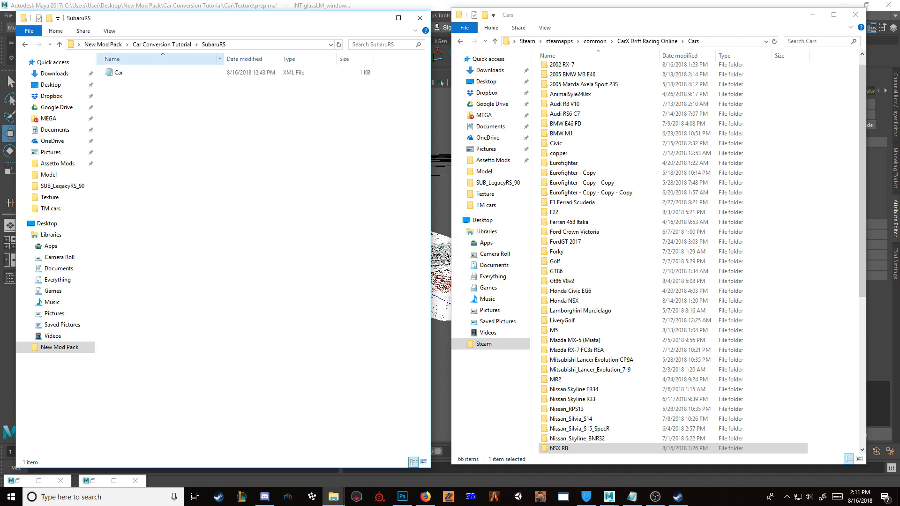
left_click(119, 72)
double_click(119, 73)
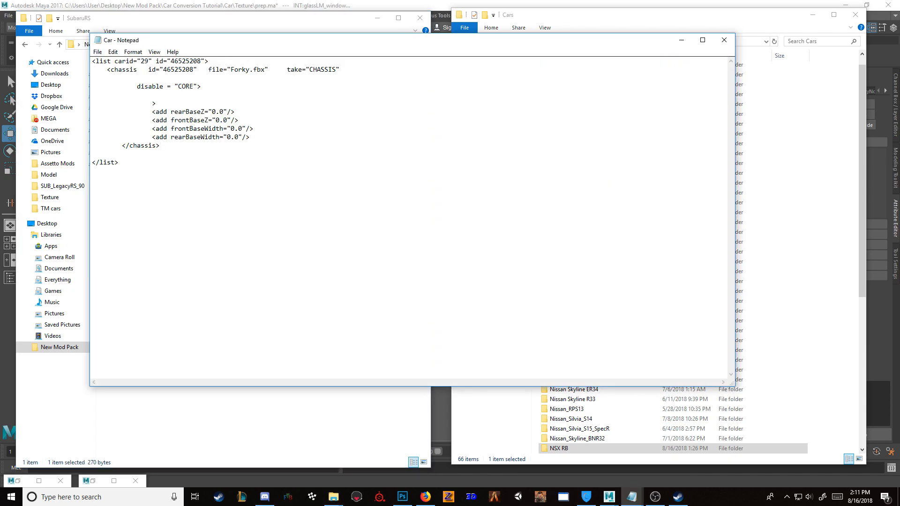
left_click_drag(309, 43, 443, 43)
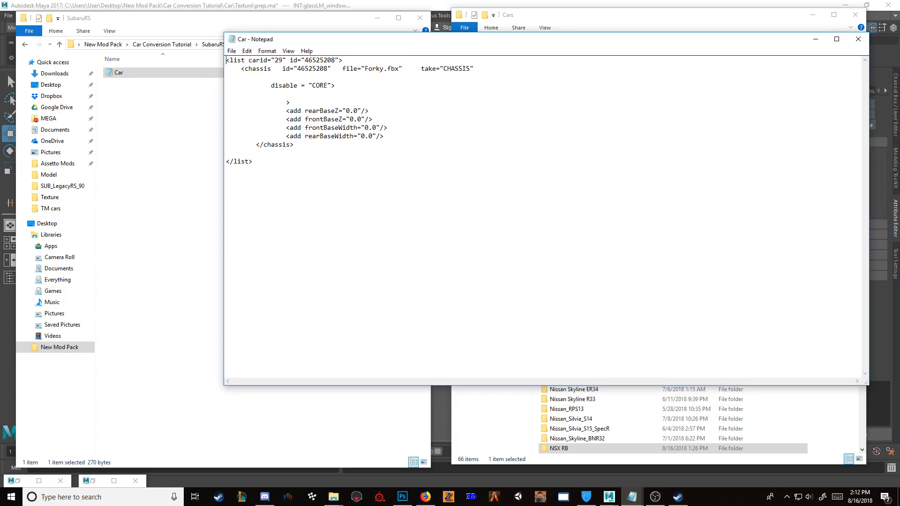
Step: Look up the Subaru's car ID in images 1 and 2 of the CarIDs folder
left_click(243, 20)
left_click(162, 44)
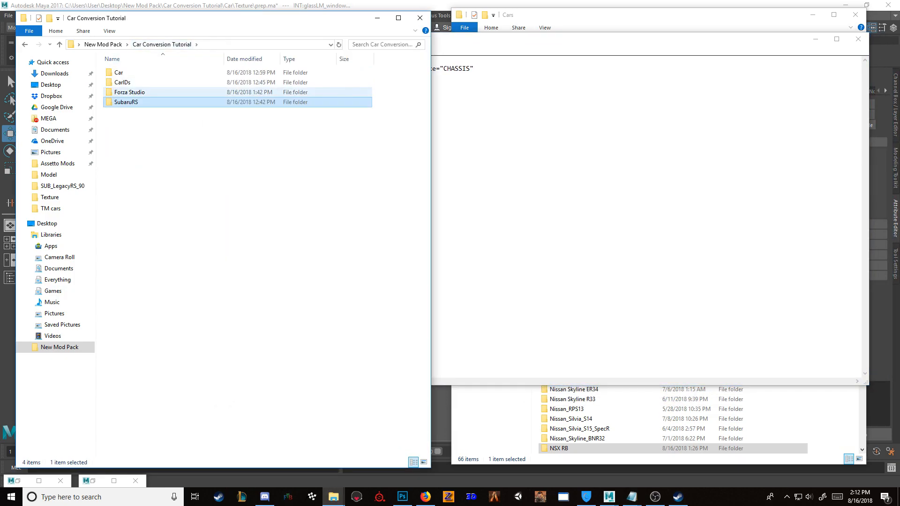
double_click(122, 82)
double_click(127, 79)
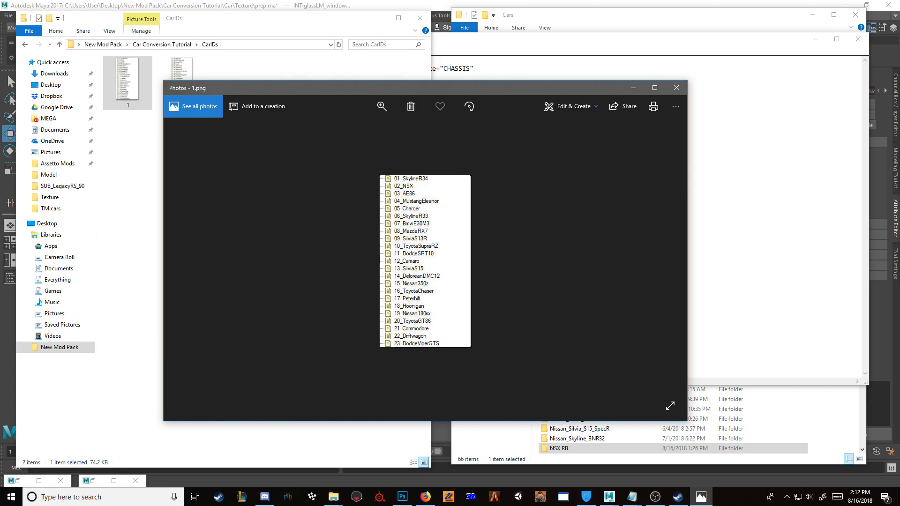
left_click(676, 88)
double_click(182, 84)
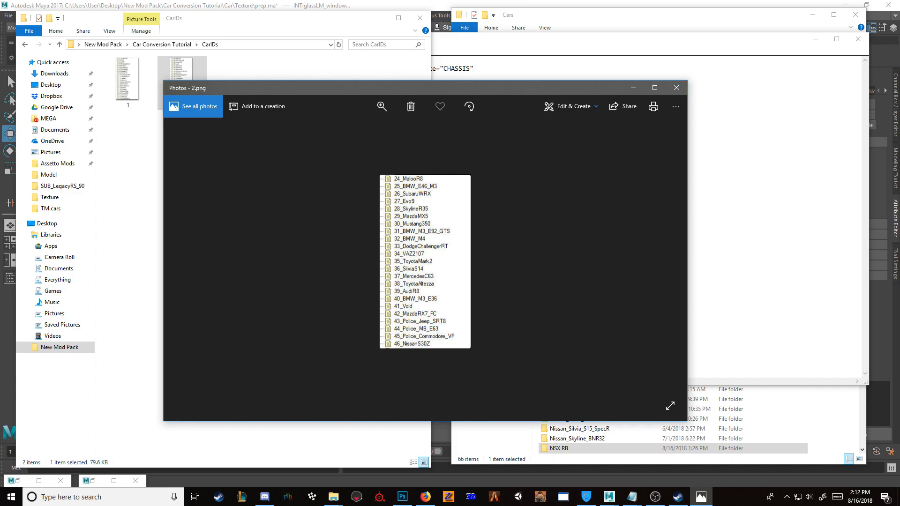
left_click(676, 88)
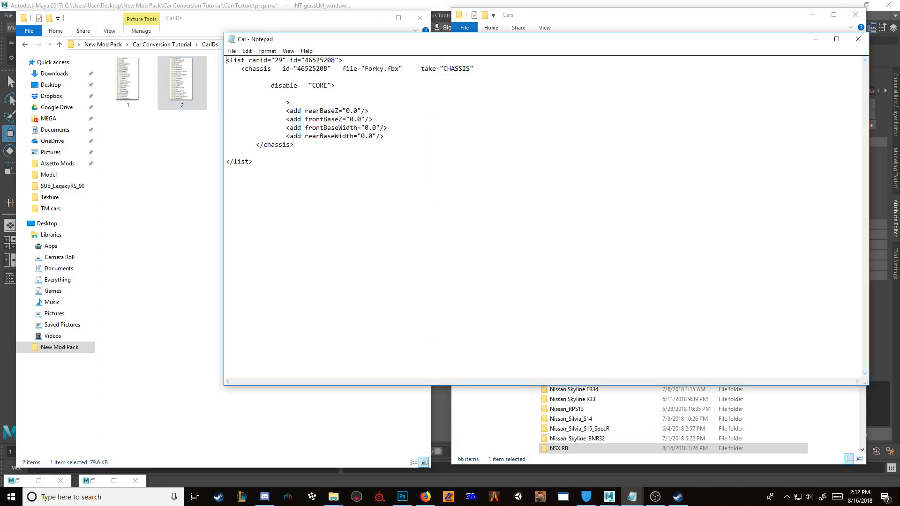
Step: In the Car file, set carid to 26 and both the list and chassis id values to 834
key("BackSpace")
type("6")
left_click_drag(335, 60, 305, 61)
type("834")
left_click_drag(327, 69, 301, 69)
key("BackSpace")
key("BackSpace")
type("834")
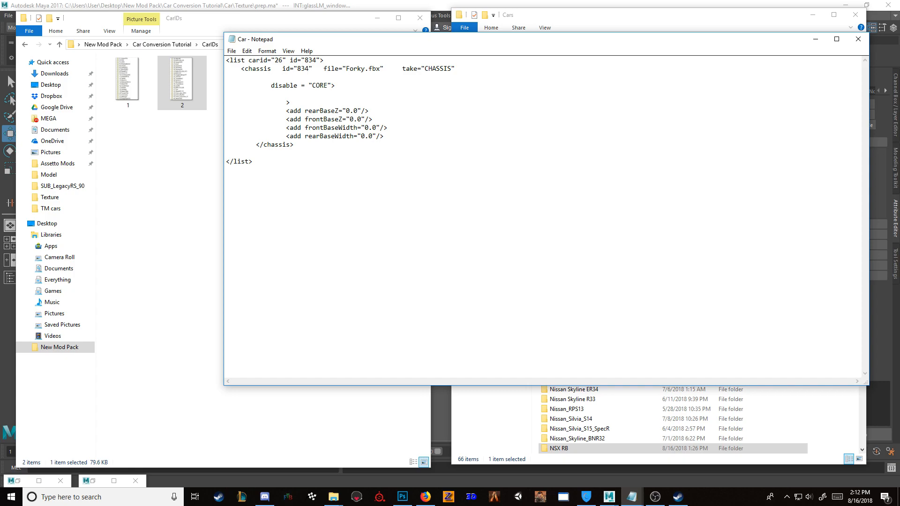
Step: Set the chassis file entry to SubaruRS.fbx, then save and close the Car file
left_click_drag(366, 69, 346, 69)
type("SubaruRS")
left_click_drag(379, 69, 226, 77)
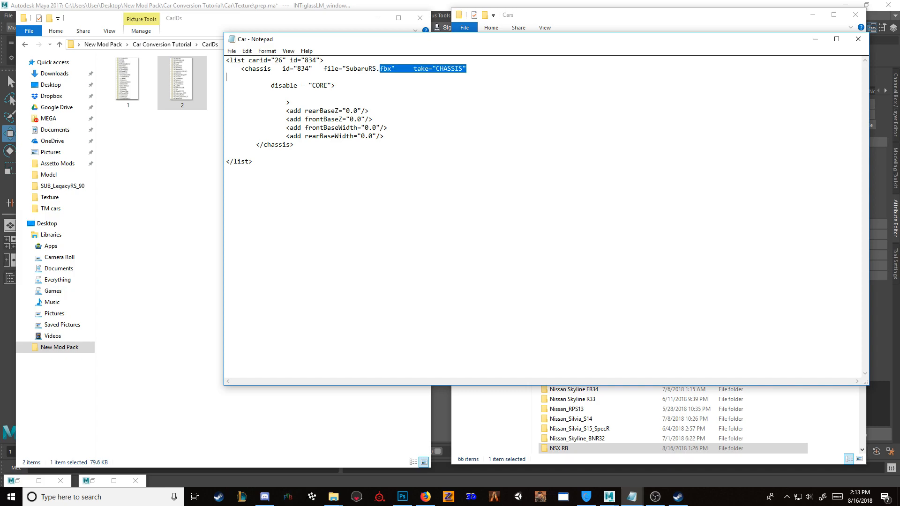
left_click_drag(377, 69, 227, 76)
left_click_drag(377, 69, 346, 69)
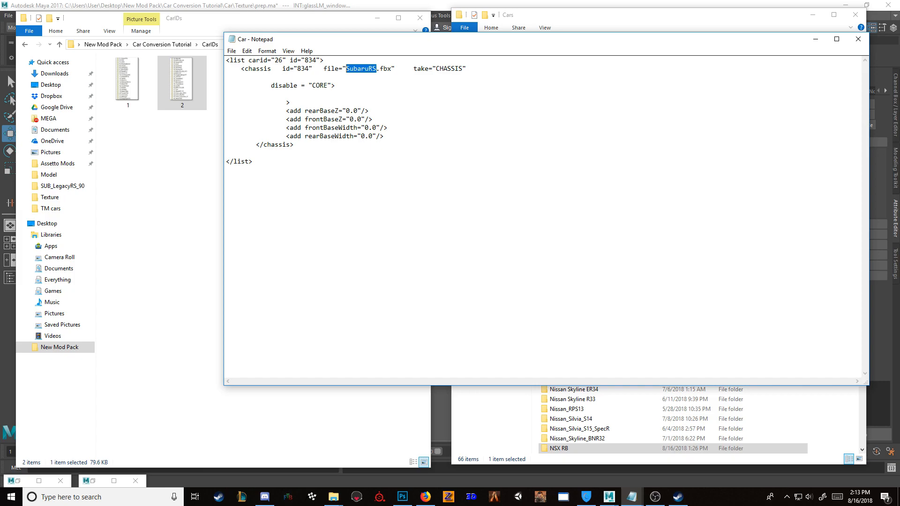
left_click(858, 39)
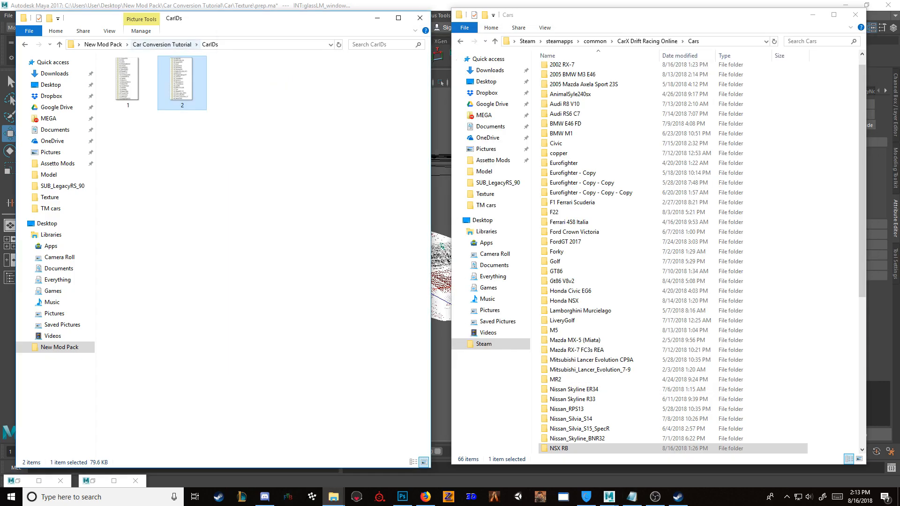
Step: Check the contents of the SubaruRS folder in File Explorer
left_click(162, 44)
double_click(126, 101)
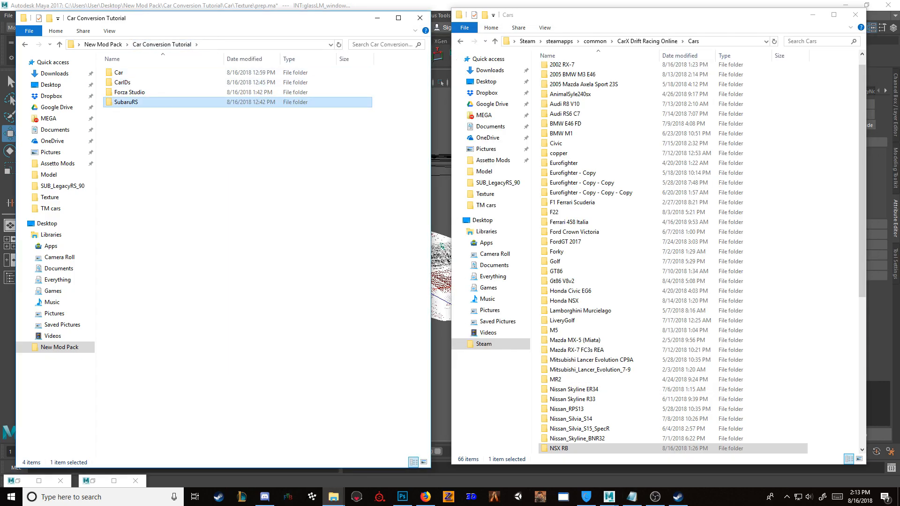
left_click_drag(251, 23, 493, 27)
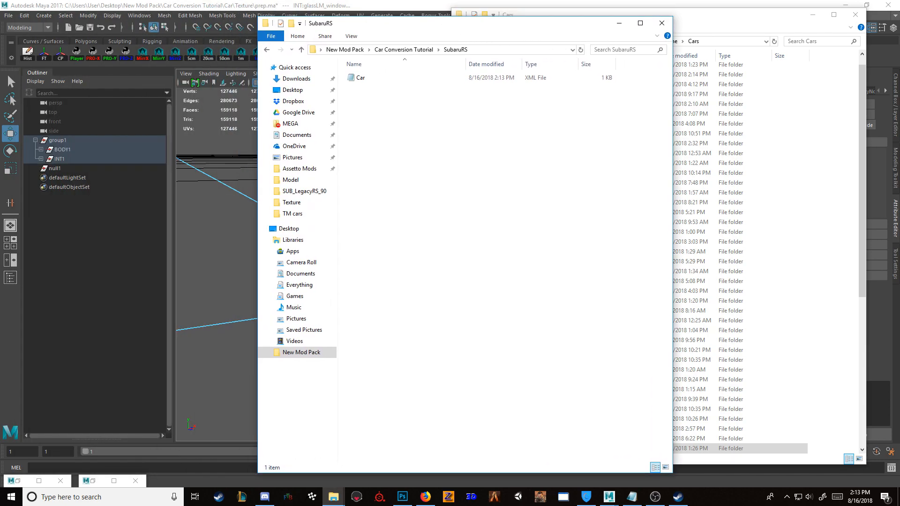
left_click(394, 6)
left_click_drag(297, 156, 625, 374)
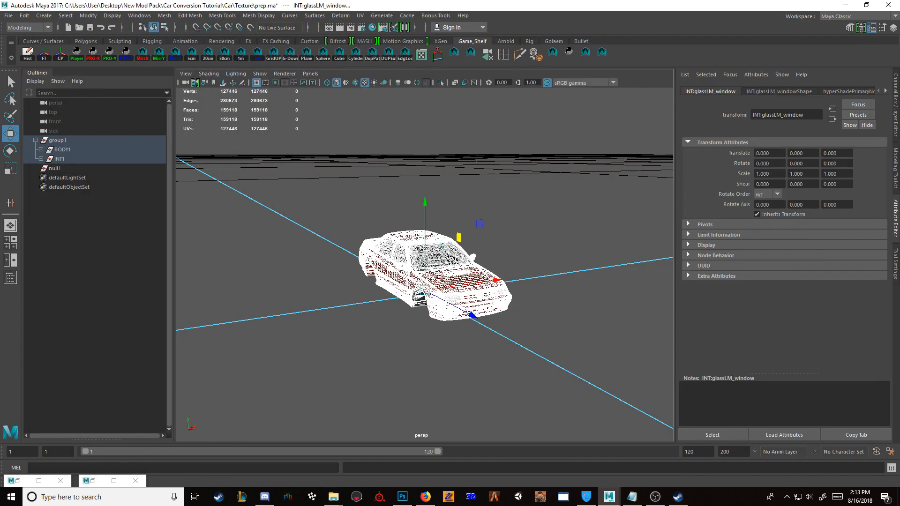
left_click(9, 16)
left_click(33, 147)
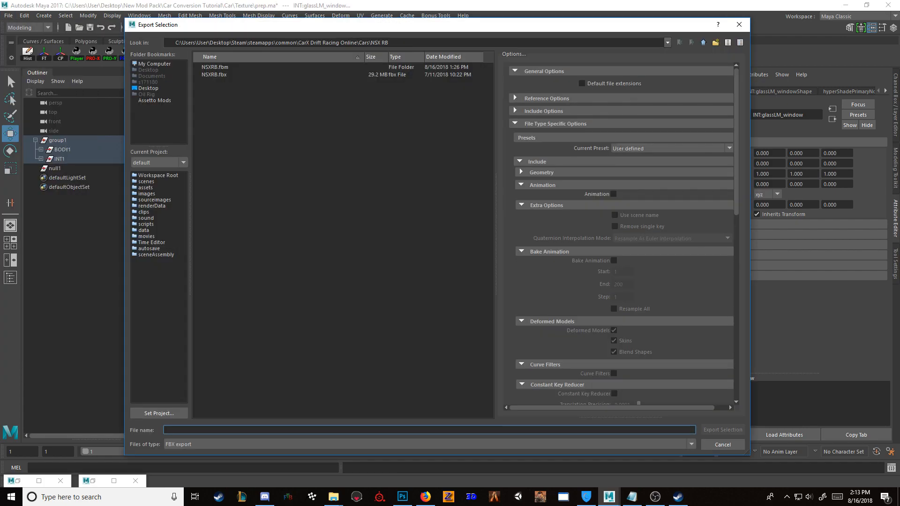
left_click(703, 42)
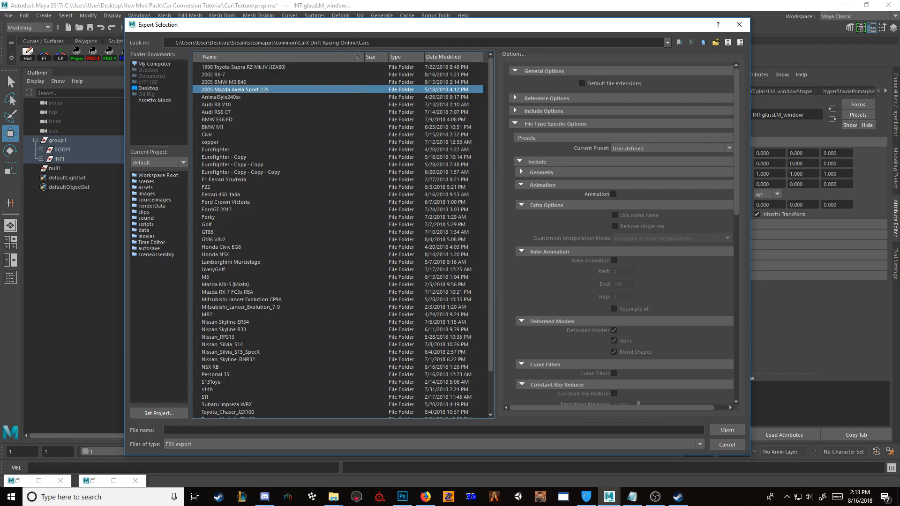
left_click(739, 25)
Step: Copy the SubaruRS folder from Car Conversion Tutorial into the CarX Drift Racing Online Cars folder and open the copy
left_click(333, 497)
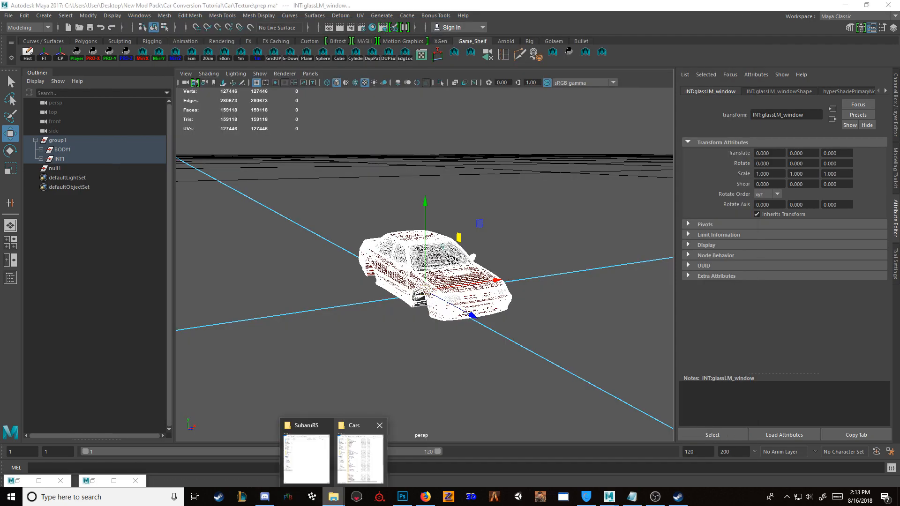
left_click(360, 457)
left_click(333, 497)
left_click(306, 457)
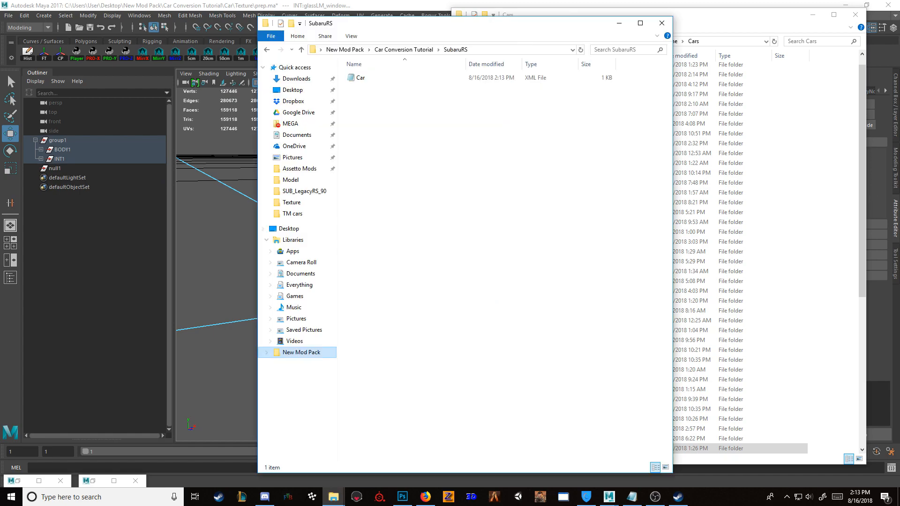
left_click(405, 50)
left_click_drag(453, 30, 216, 31)
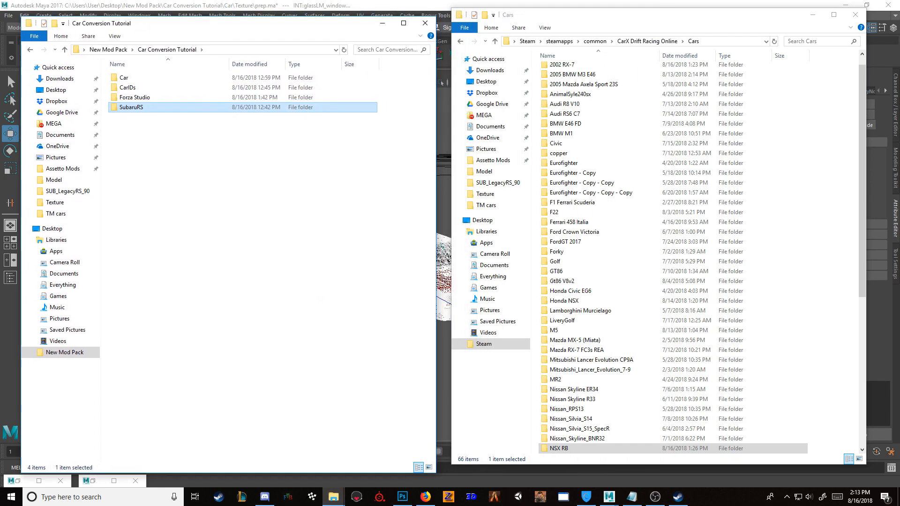
right_click_drag(131, 106, 803, 152)
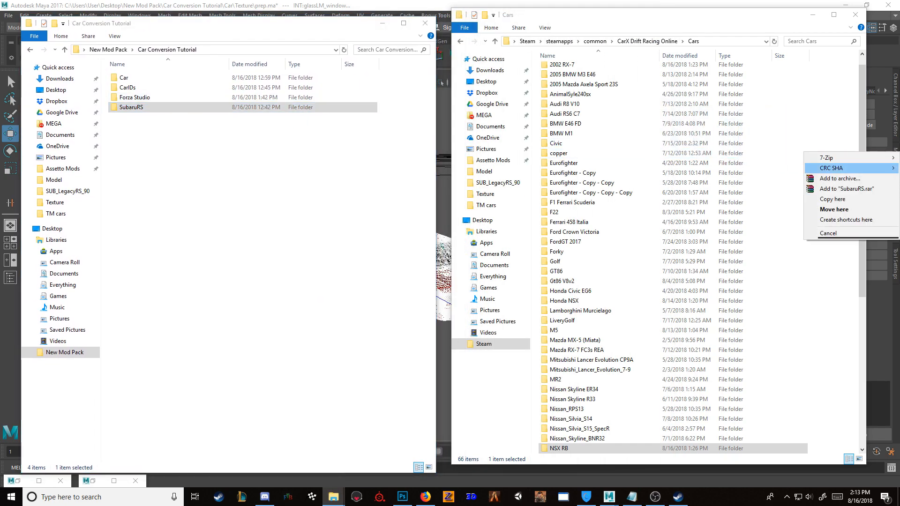
left_click(833, 198)
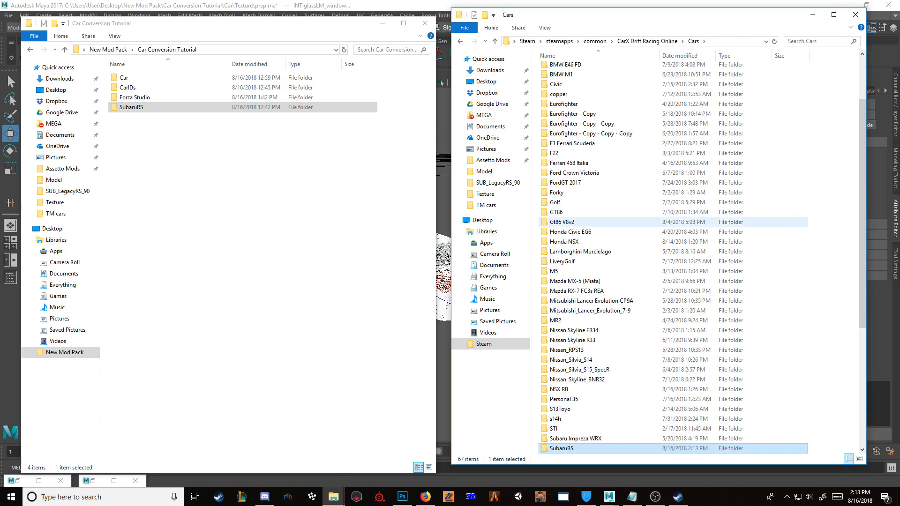
double_click(563, 448)
Step: Start an FBX export of the selected car group in Maya and browse to the SubaruRS folder in CarX Drift Racing Online's Cars folder
left_click(449, 5)
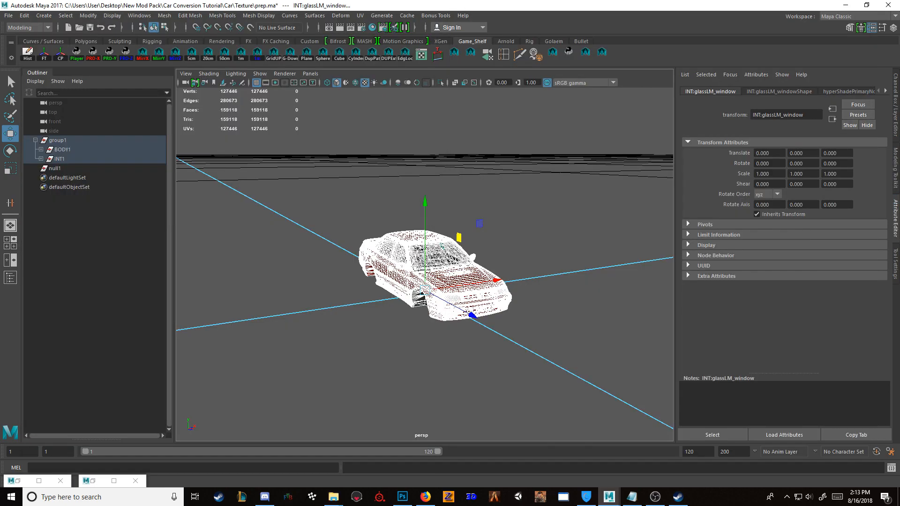
left_click(8, 16)
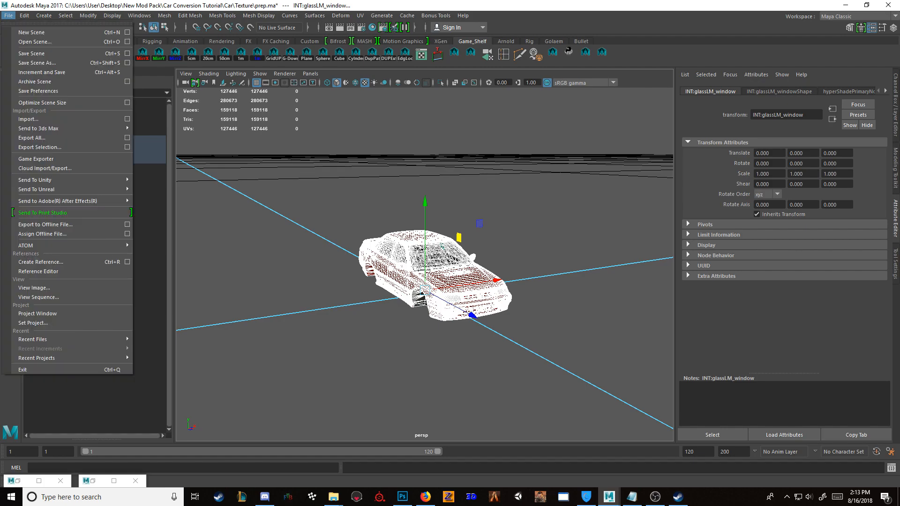
left_click(40, 147)
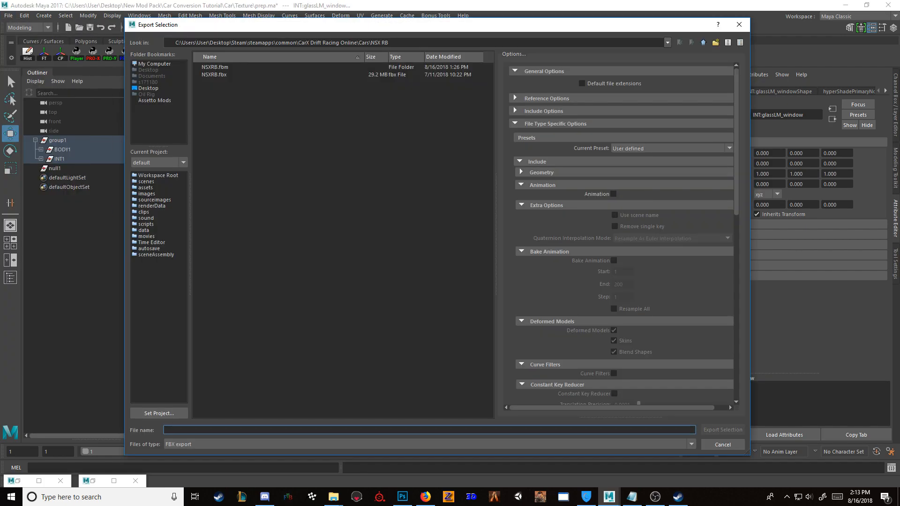
left_click(703, 43)
left_click(422, 82)
type("su")
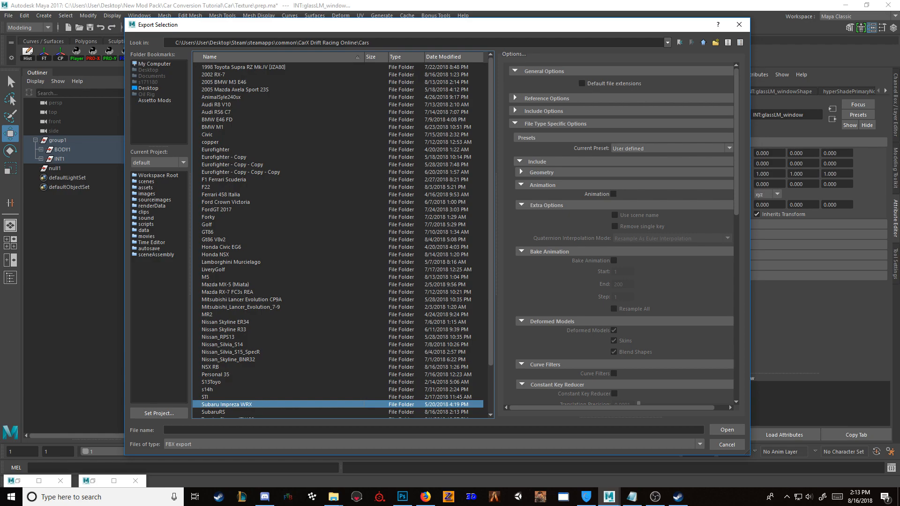
double_click(213, 412)
Step: Name the FBX export SubaruRS, review the file type options and export the selection
left_click(216, 430)
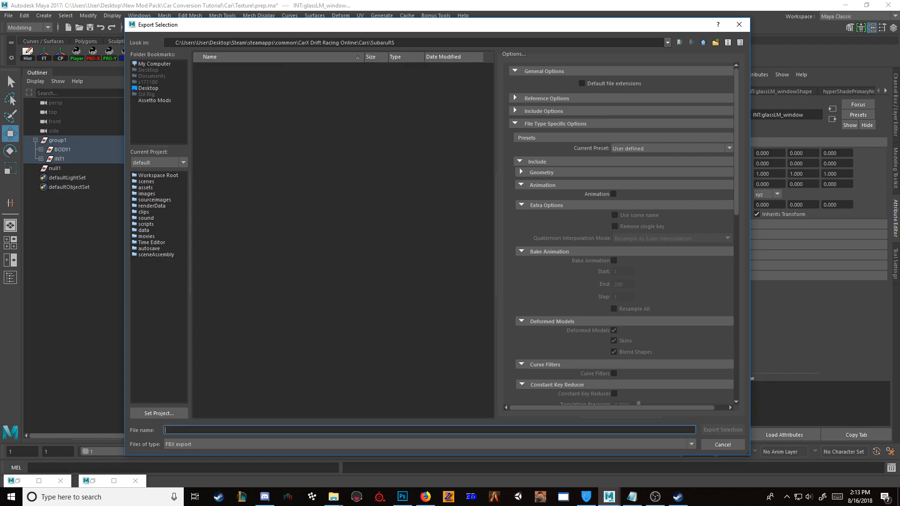
type("SubaruRS")
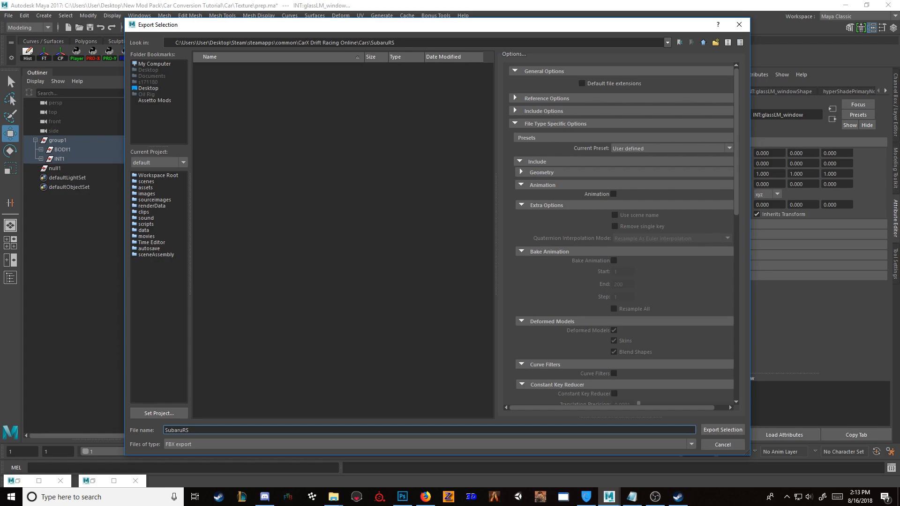
scroll(730, 404, "down", 10)
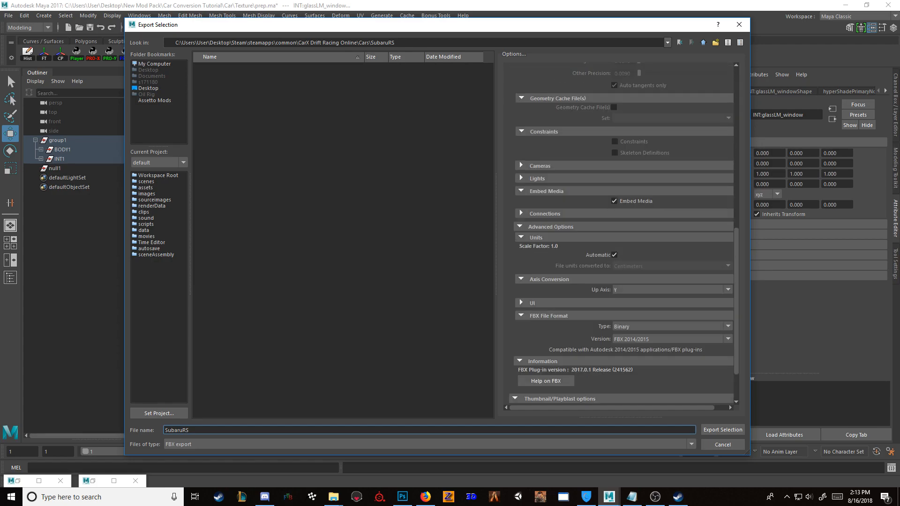
scroll(730, 404, "down", 3)
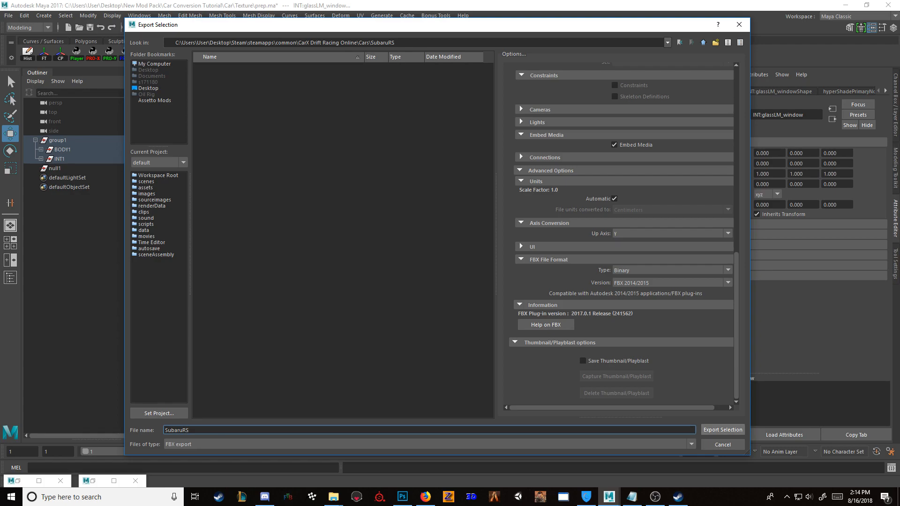
key("Return")
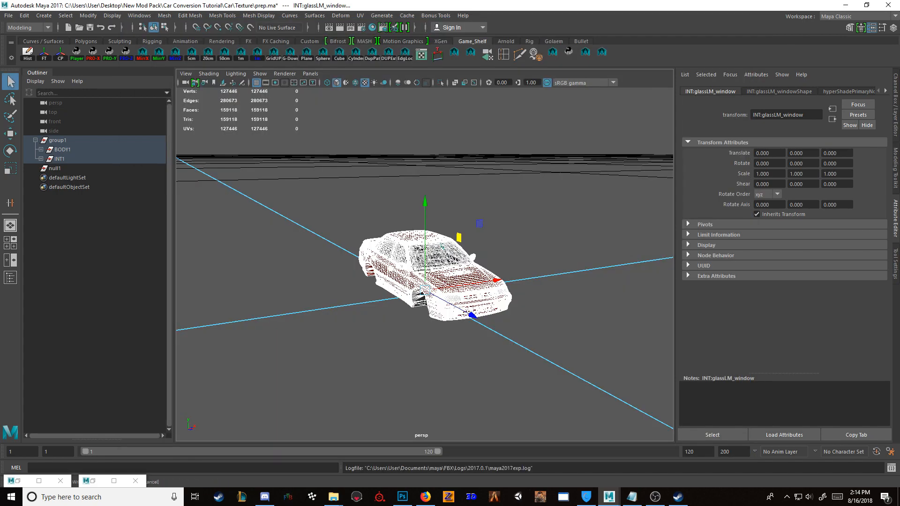
Step: Switch to CarX Drift Racing Online through Steam and open the garage
key("w")
scroll(424, 265, "up", 5)
scroll(425, 264, "down", 5)
scroll(425, 265, "up", 5)
left_click(263, 398)
left_click(218, 497)
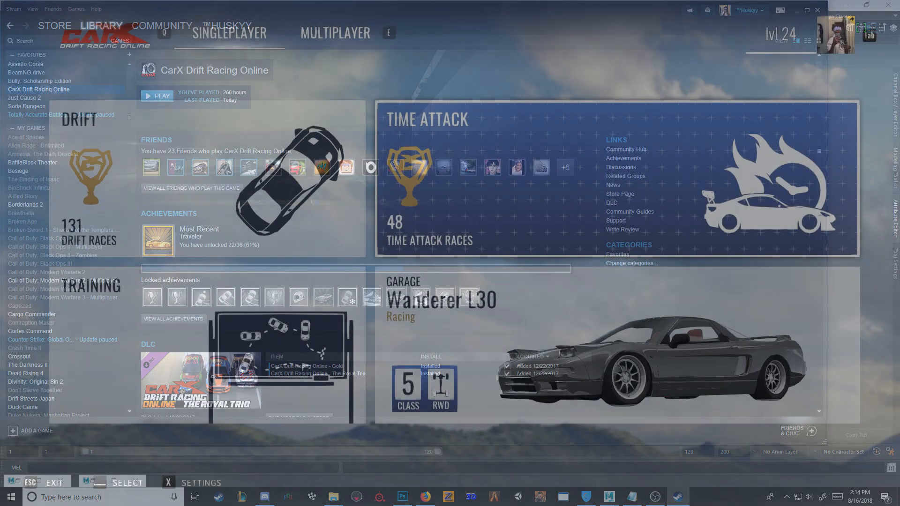
key("space")
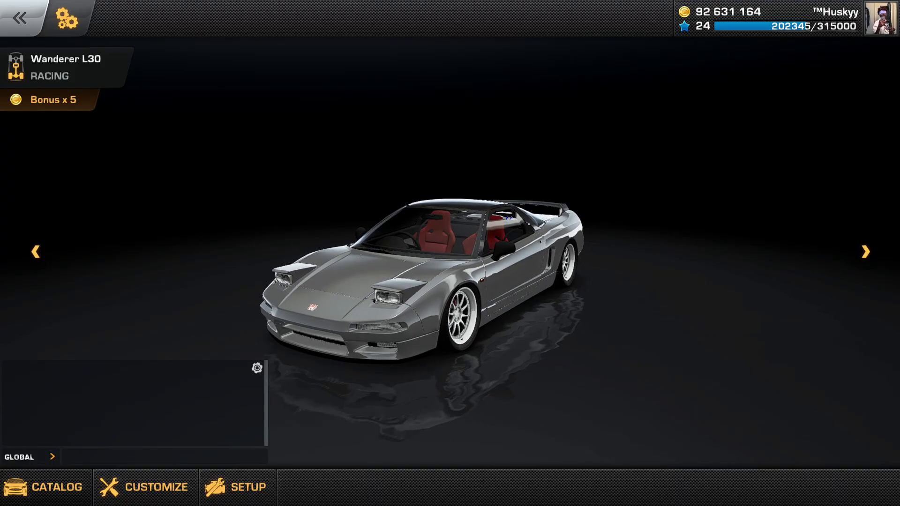
Step: Select the Syberia SWI from the Auto Show and fit it with the converted Subaru Legacy body
scroll(451, 291, "up", 5)
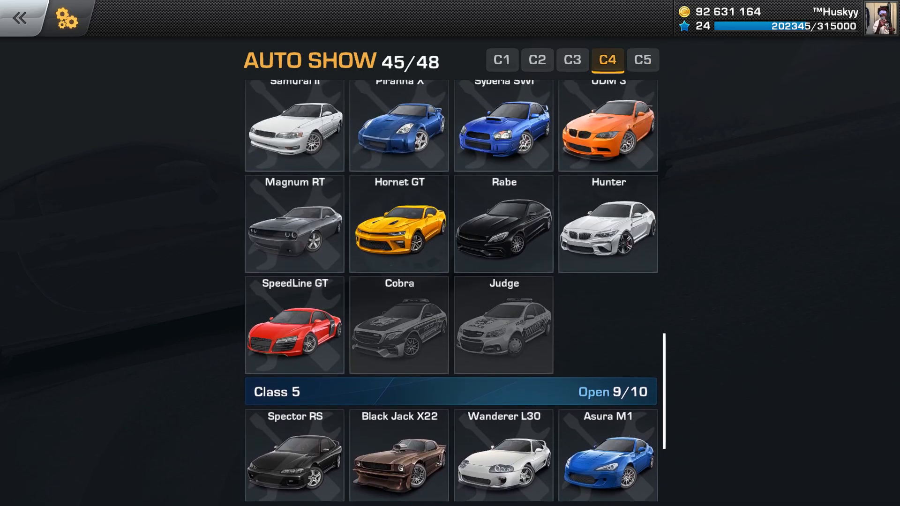
scroll(451, 291, "up", 3)
left_click(504, 211)
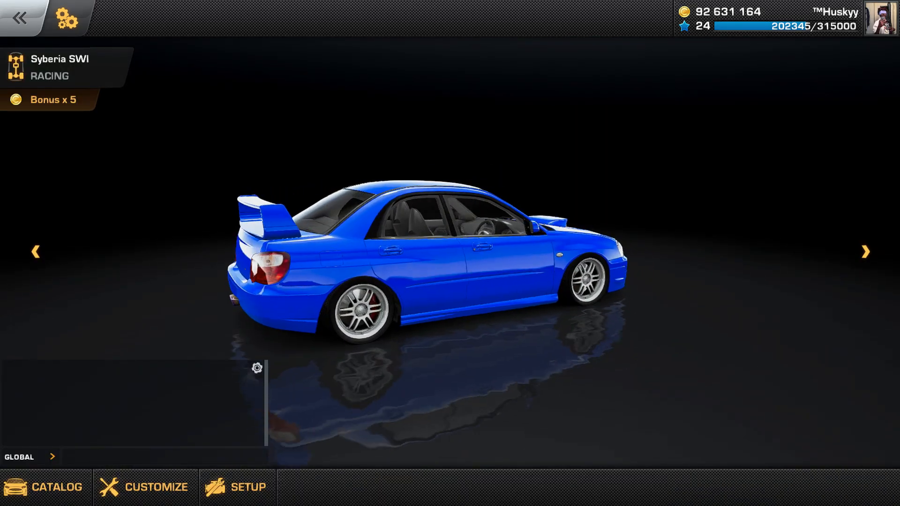
left_click(164, 488)
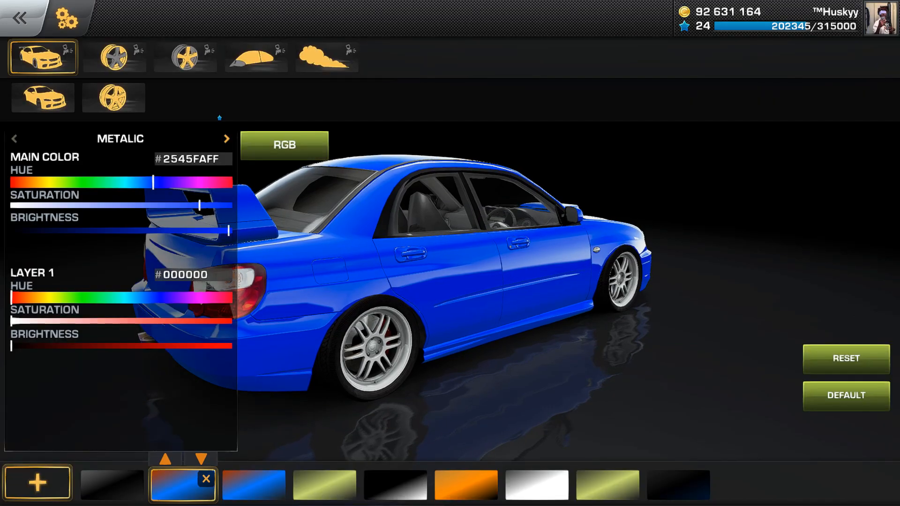
left_click(43, 98)
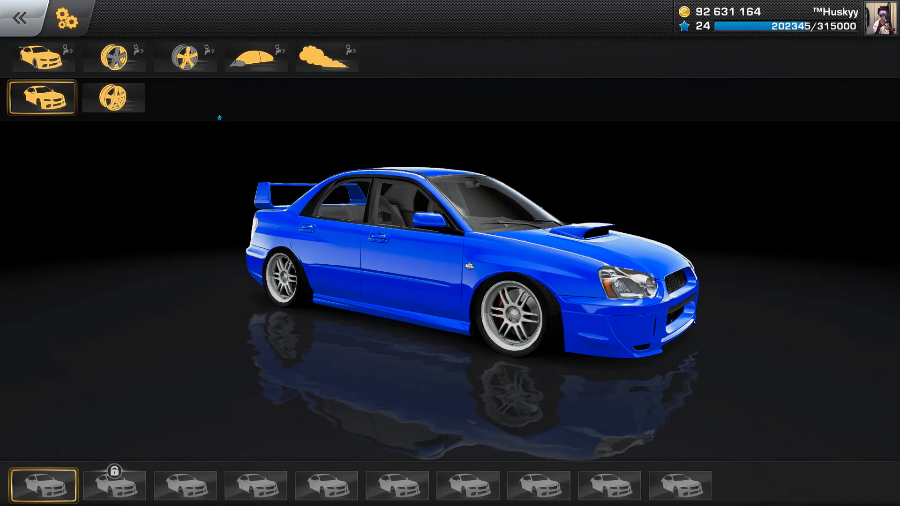
left_click(681, 486)
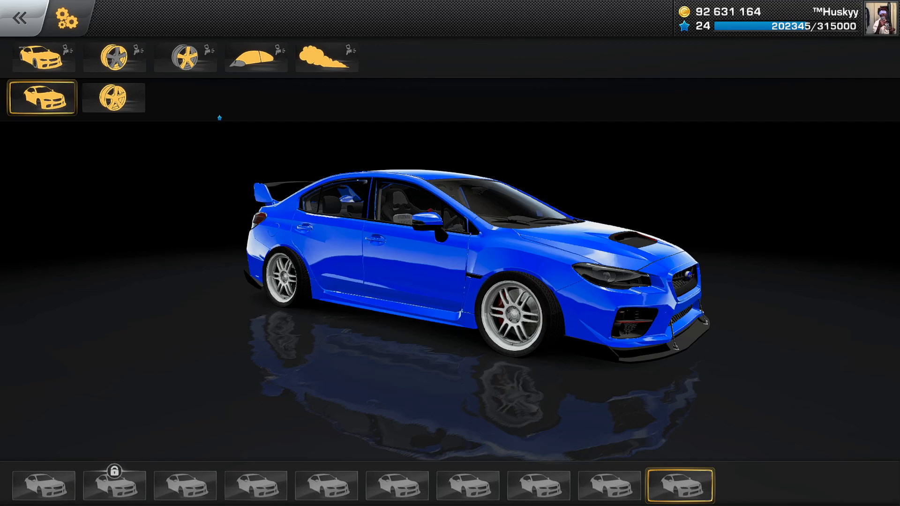
left_click(609, 487)
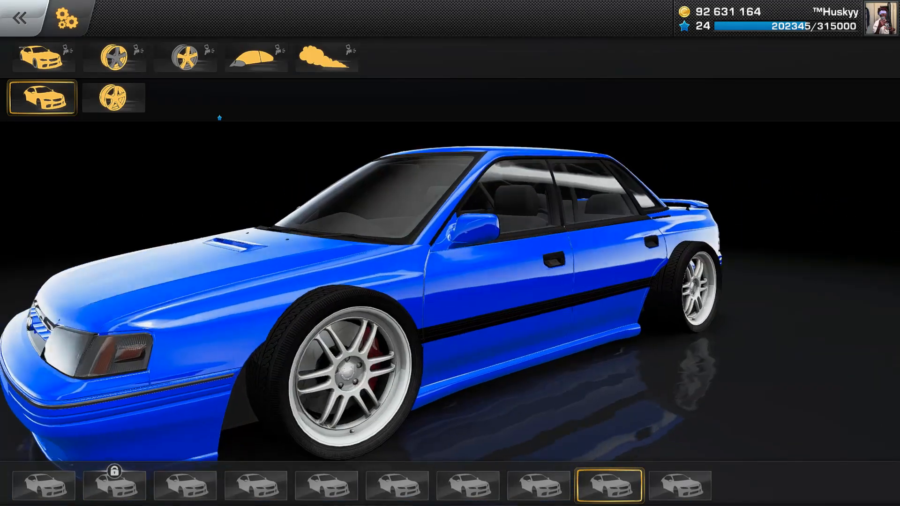
Step: Adjust the body colour brightness, set the glass colour to 2E2F2F00 with zero alpha, and unlock both colours
left_click(43, 58)
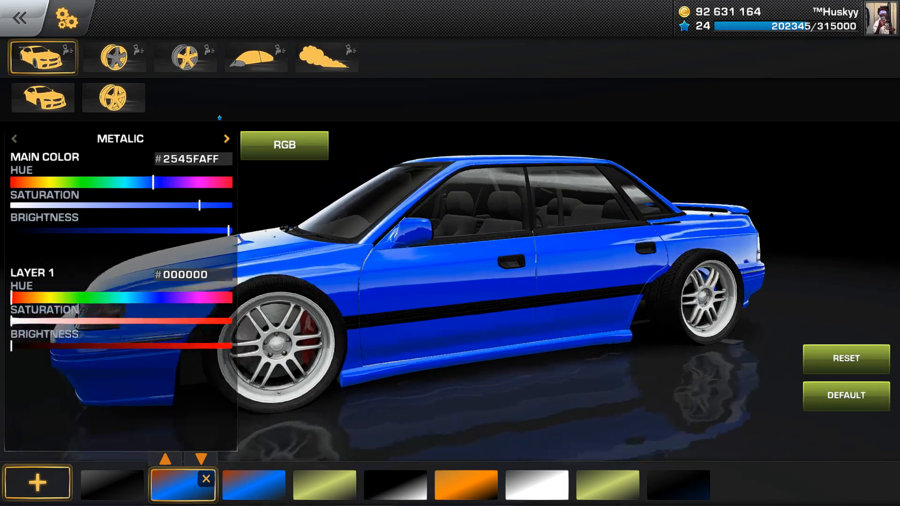
left_click(120, 230)
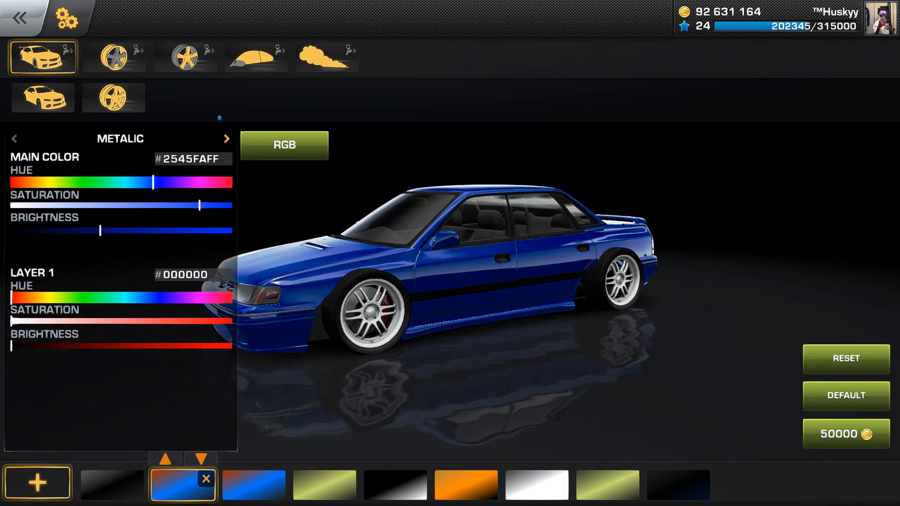
left_click(256, 58)
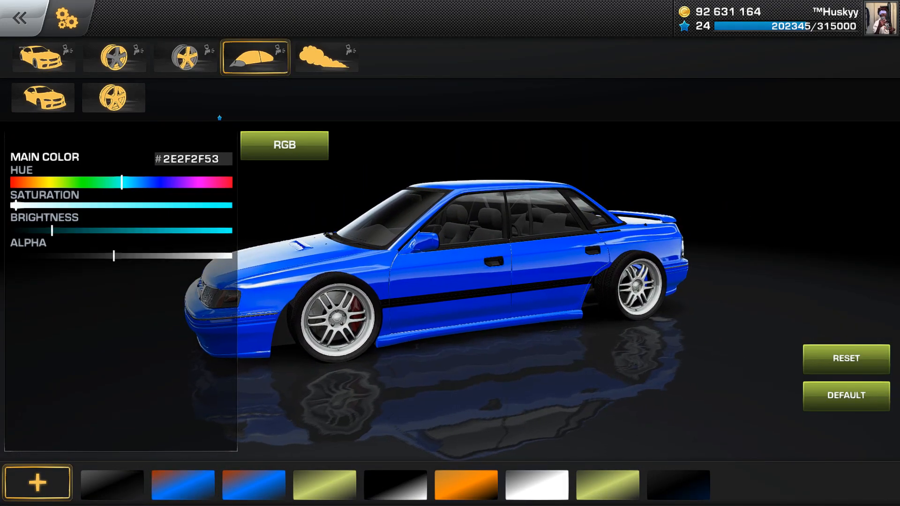
left_click(232, 256)
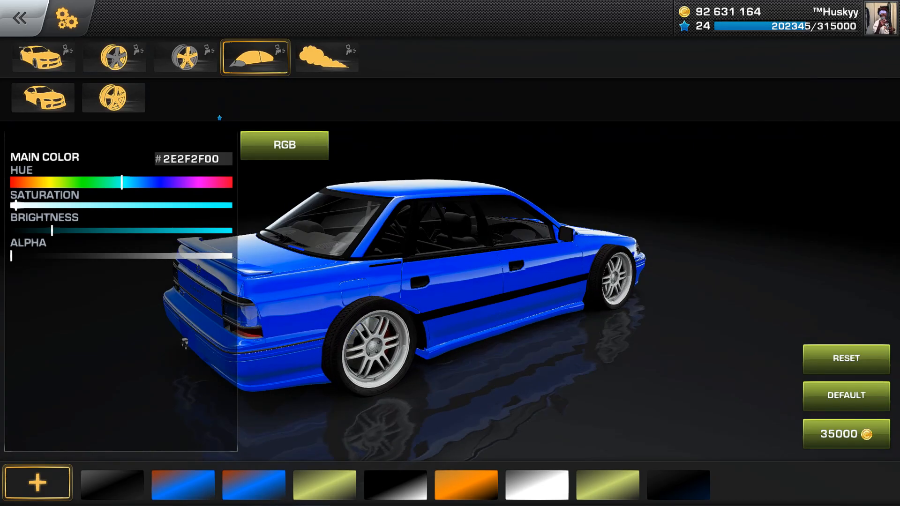
key("Escape")
left_click(537, 368)
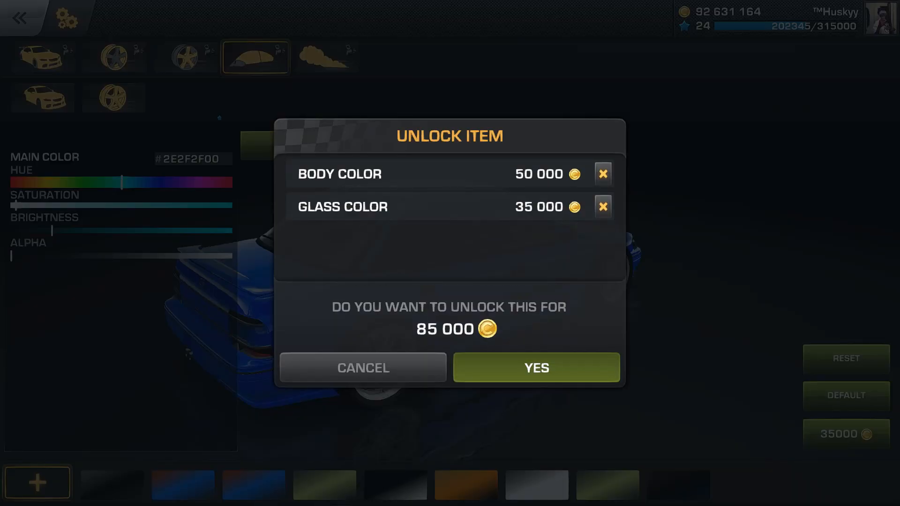
left_click(44, 486)
key("Escape")
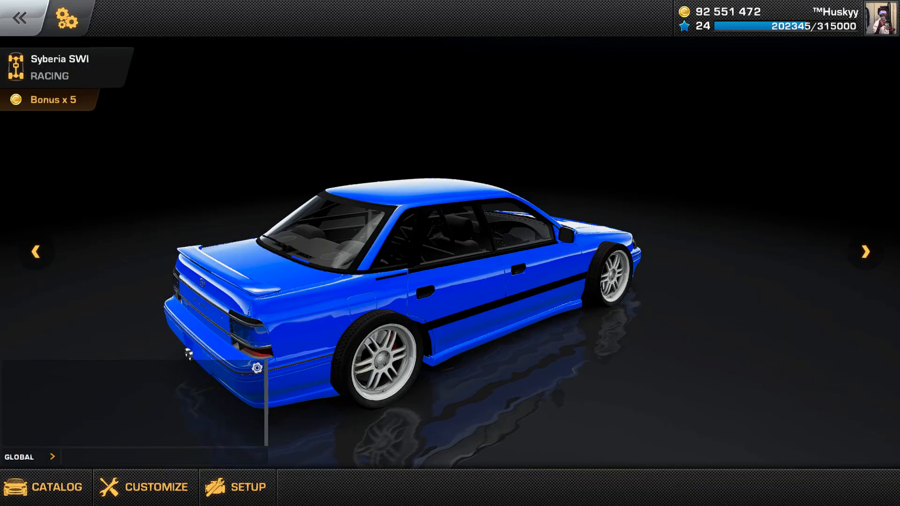
Step: Test drive the Subaru on a training track, then finish the race and return to the garage
key("Escape")
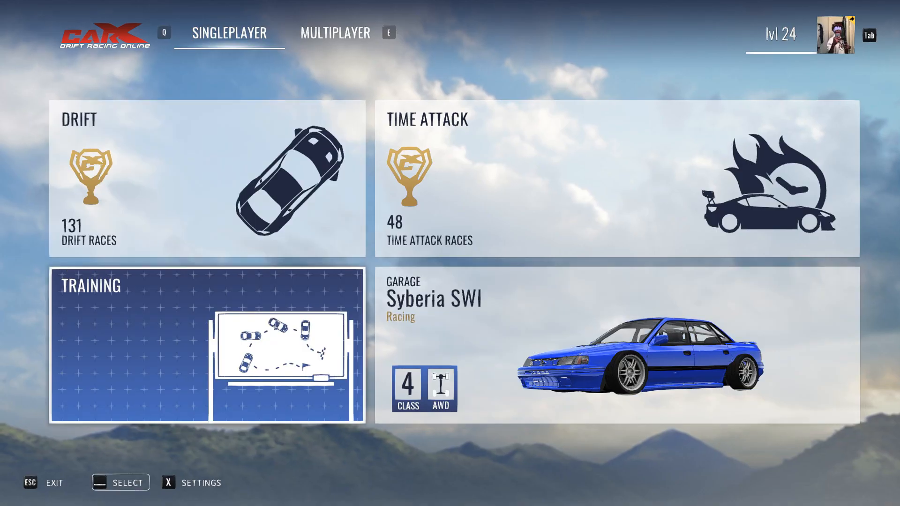
key("space")
left_click(458, 271)
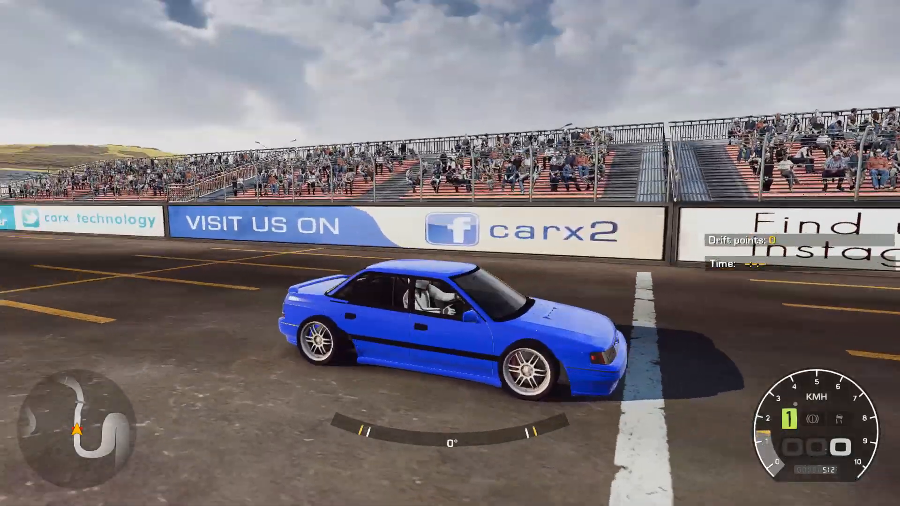
key("Up")
key("Up")
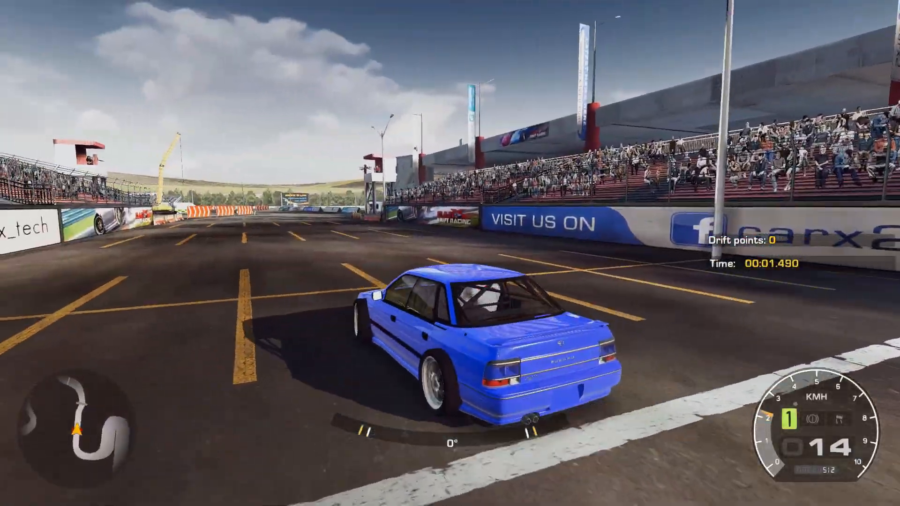
key("Up")
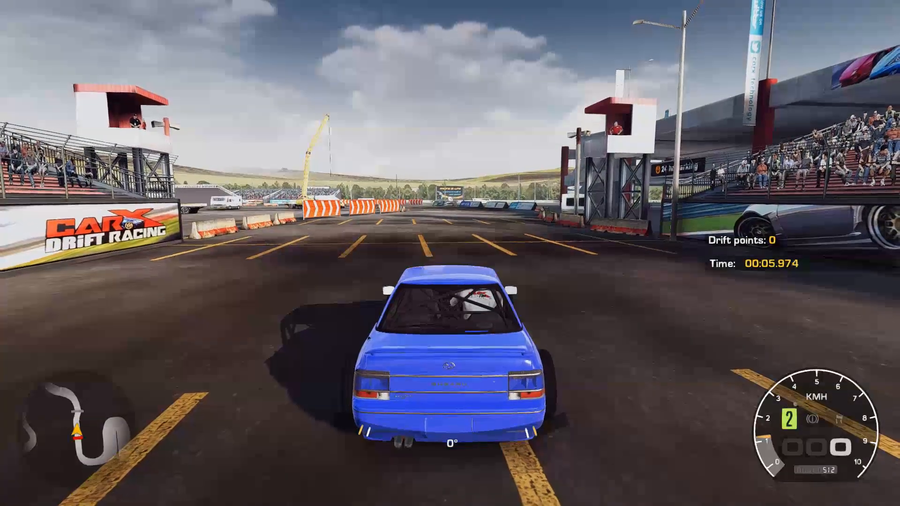
key("Escape")
left_click(450, 324)
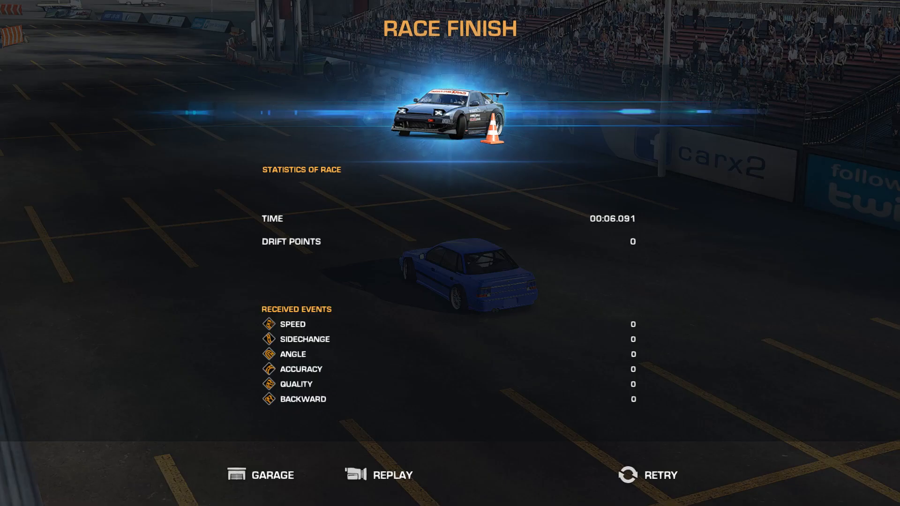
left_click(272, 475)
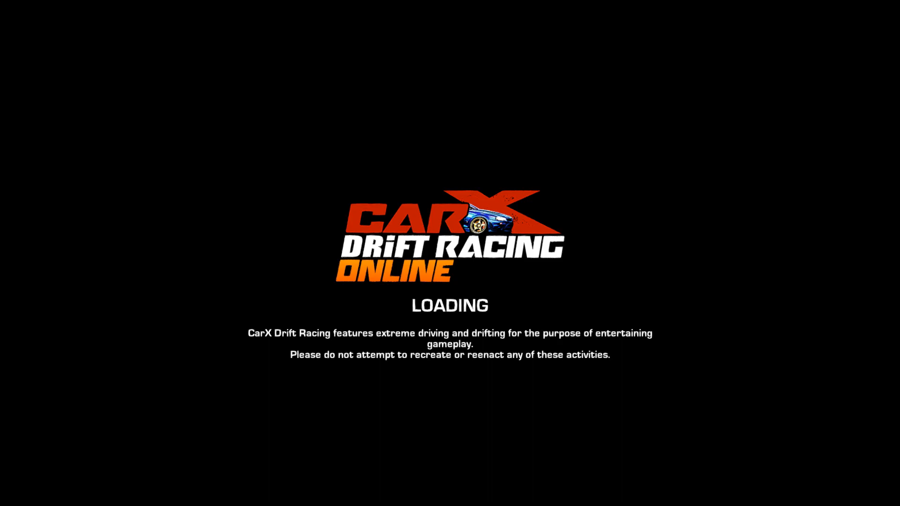
Step: Close CarX Drift Racing Online and switch back to the car scene in Maya
key("space")
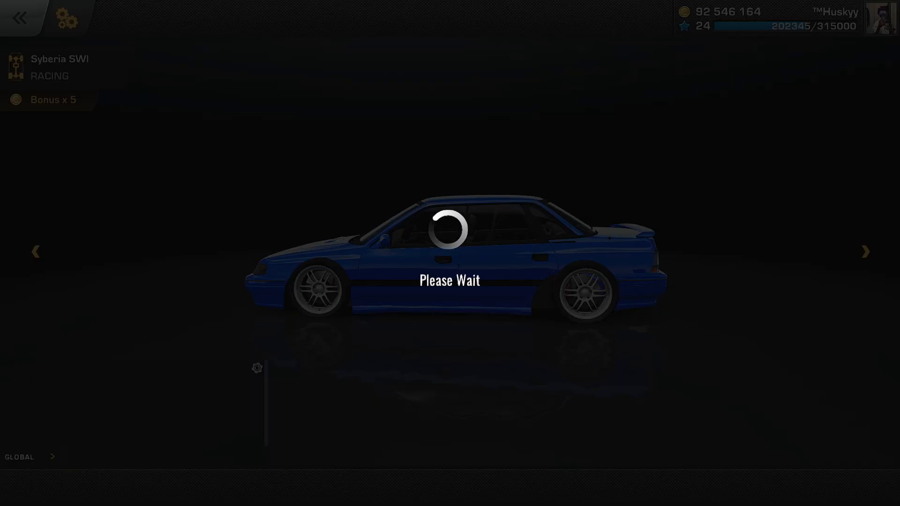
key("alt+F4")
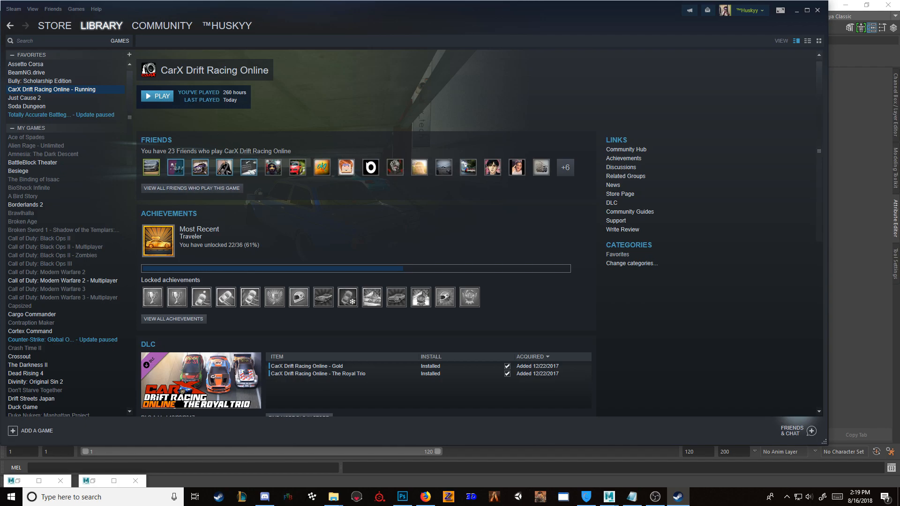
left_click(860, 155)
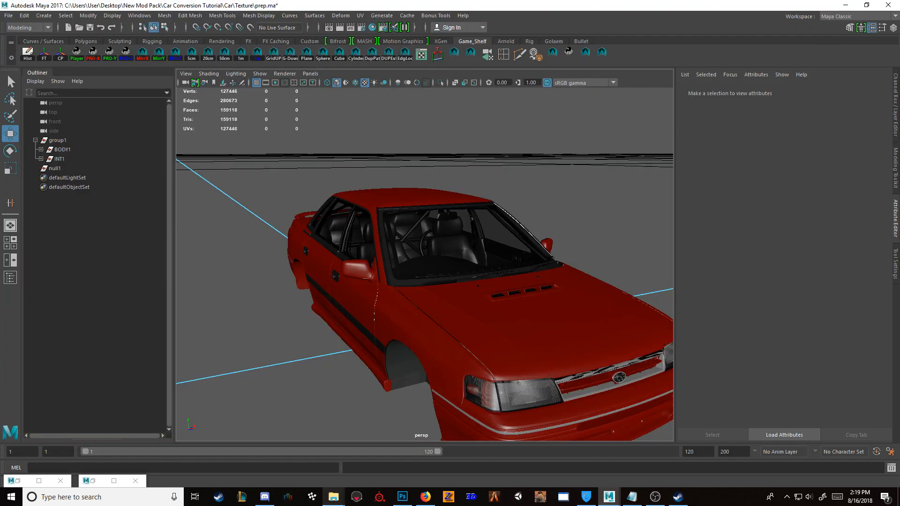
Step: Collapse group1 in the Outliner and adjust the scale of the whole car group
mouse_move(333, 497)
left_click_drag(357, 291, 553, 267, "alt")
scroll(553, 266, "up", 9)
middle_click_drag(553, 267, 300, 318, "alt")
scroll(300, 319, "down", 10)
left_click_drag(468, 272, 333, 307, "alt")
scroll(333, 307, "down", 2)
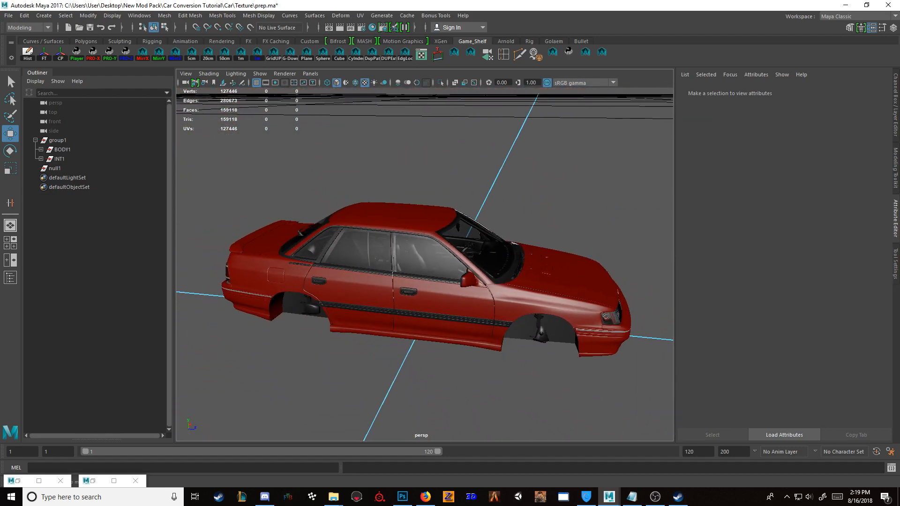
left_click(58, 140)
left_click(35, 140)
key("r")
left_click_drag(329, 272, 345, 259, "alt")
left_click_drag(420, 306, 430, 305)
Step: Move the scaled car group slightly with the Move tool and check its placement
key("w")
left_click_drag(486, 246, 480, 242)
left_click(548, 199)
scroll(544, 197, "down", 3)
left_click_drag(537, 192, 250, 369)
Step: Export the selected car group as FBX over the existing SubaruRS.fbx in the game's SubaruRS folder, then deselect it
left_click(9, 15)
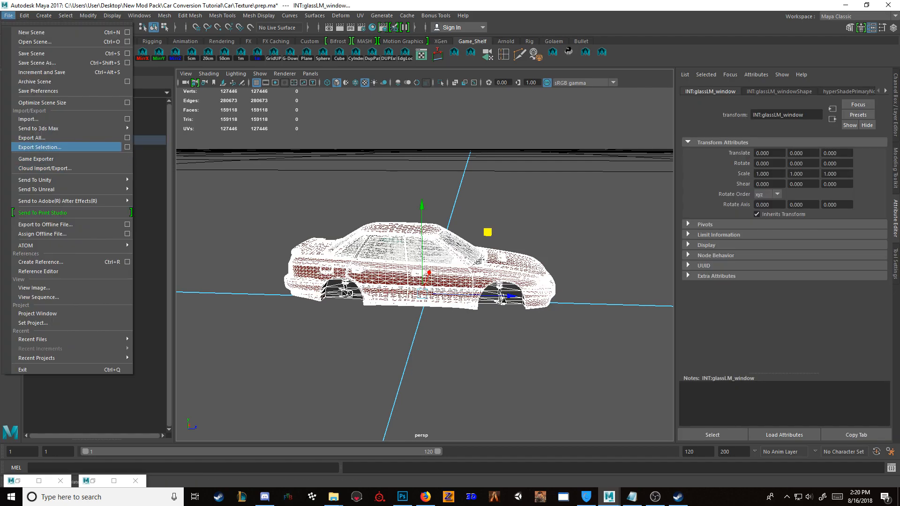
left_click(40, 147)
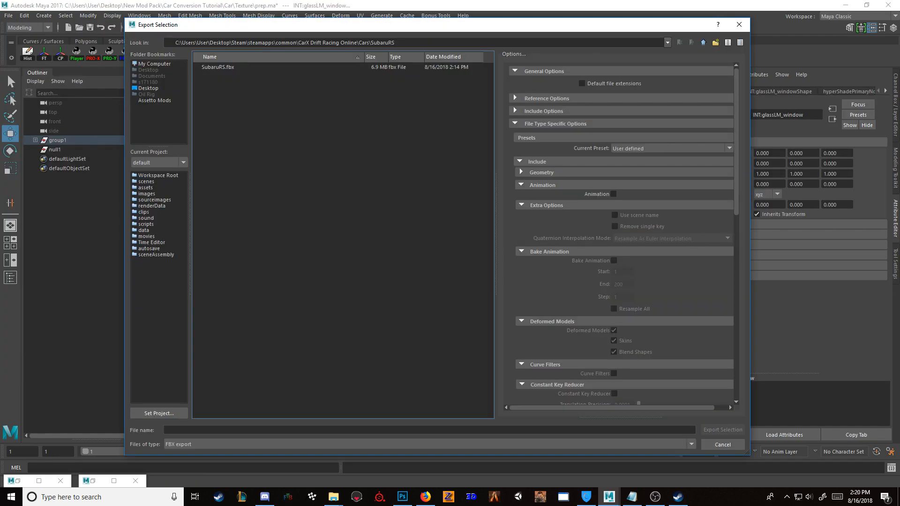
double_click(217, 67)
left_click(416, 254)
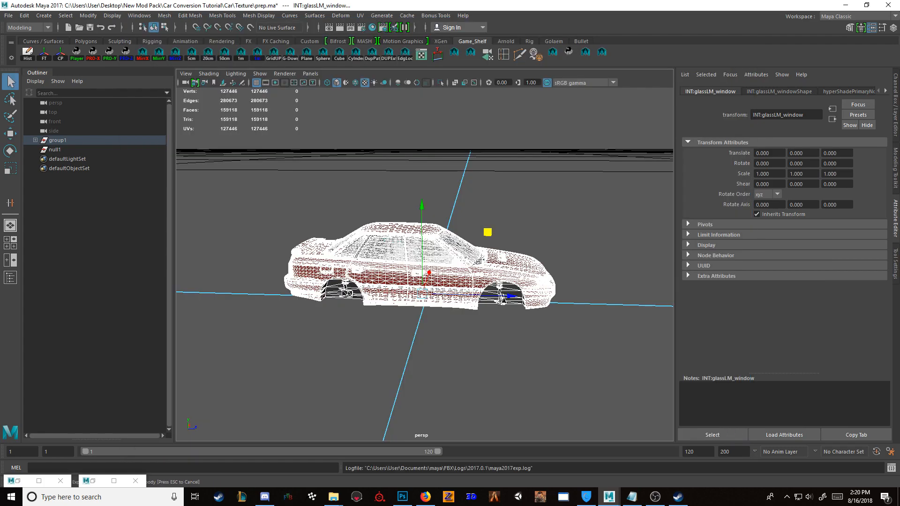
left_click(511, 206)
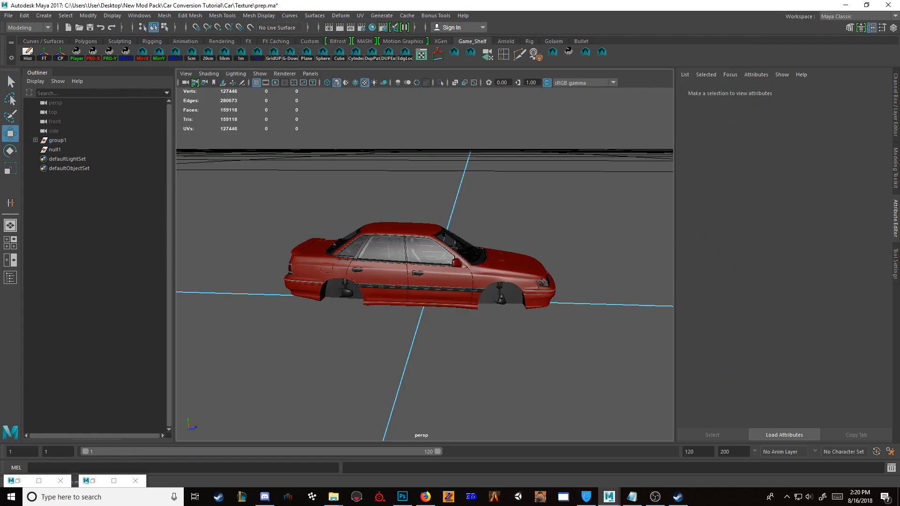
Step: Open the Car XML file from the SubaruRS folder in Notepad and highlight the four base Z and base width lines
mouse_move(334, 497)
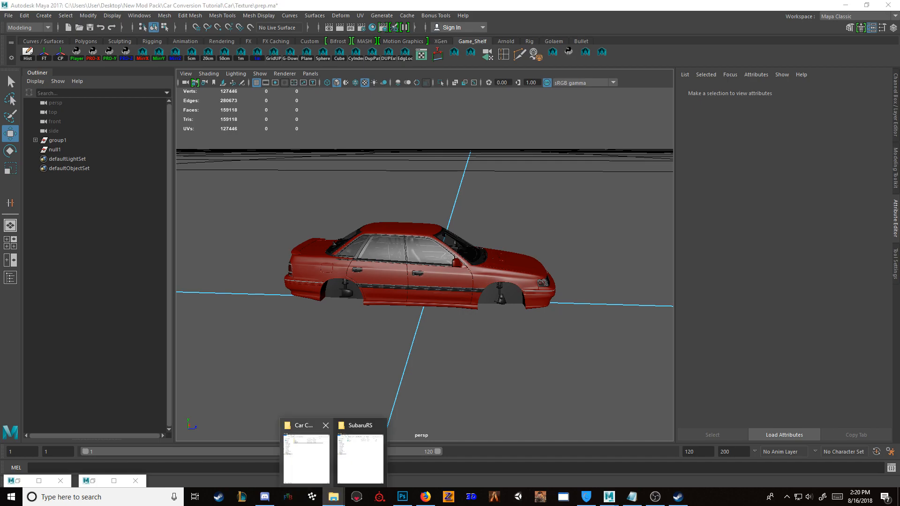
left_click(362, 455)
double_click(553, 68)
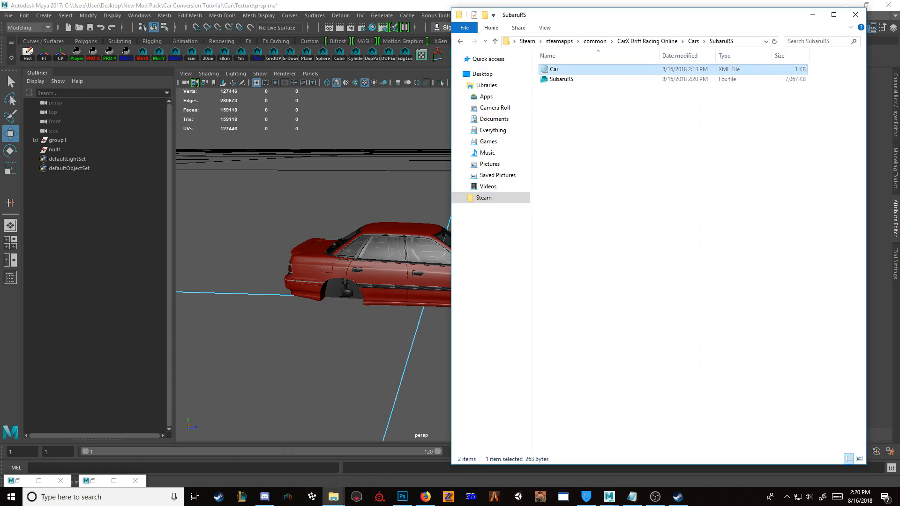
left_click_drag(593, 39, 452, 57)
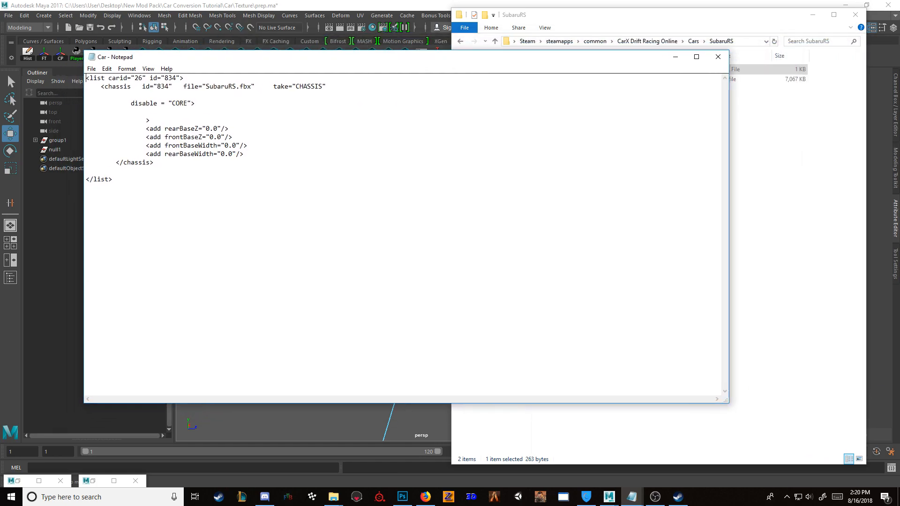
left_click_drag(161, 128, 244, 154)
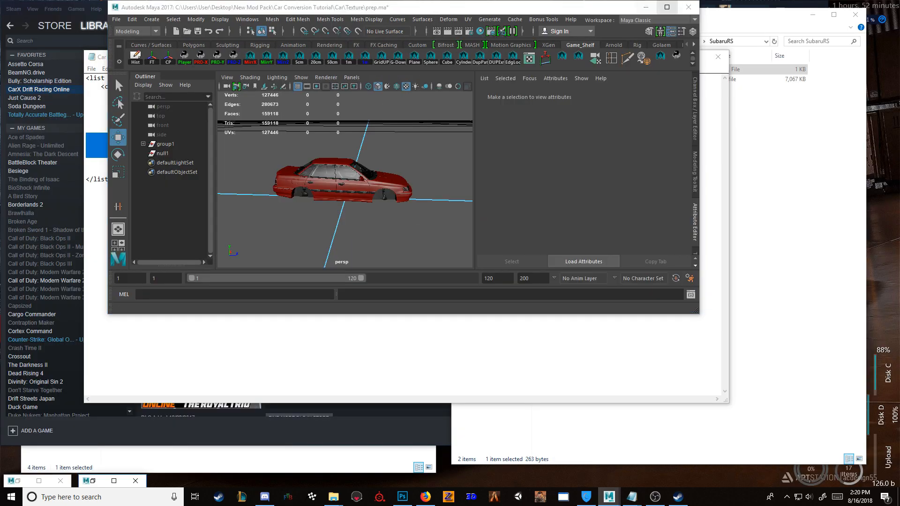
Step: Switch back to Maya and examine the car's wheel arches in the perspective view and the orthographic side view
double_click(115, 62)
scroll(429, 265, "up", 3)
left_click_drag(429, 265, 382, 296, "alt")
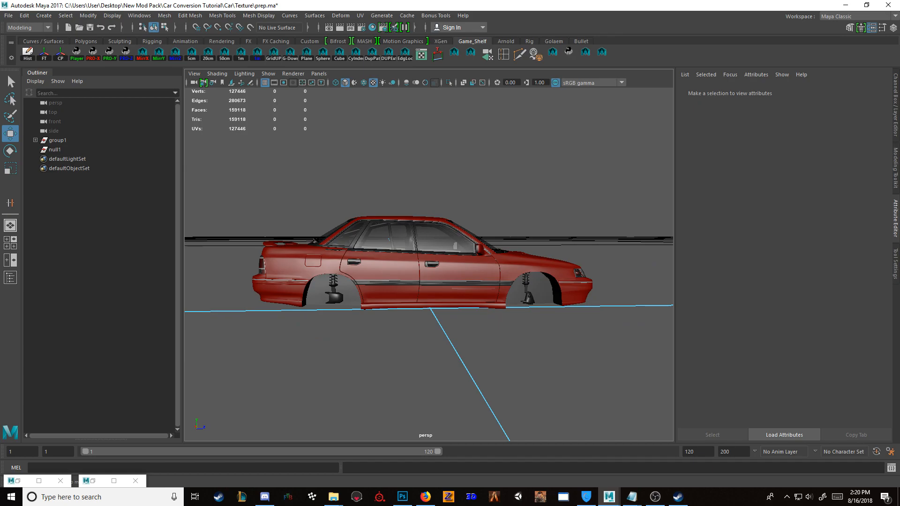
left_click_drag(429, 276, 319, 293, "alt")
scroll(428, 265, "up", 4)
left_click_drag(375, 277, 475, 300, "alt")
scroll(429, 265, "down", 4)
scroll(429, 265, "up", 2)
left_click_drag(429, 277, 381, 254, "alt")
scroll(429, 265, "down", 3)
scroll(429, 265, "up", 4)
scroll(429, 265, "down", 2)
key("space")
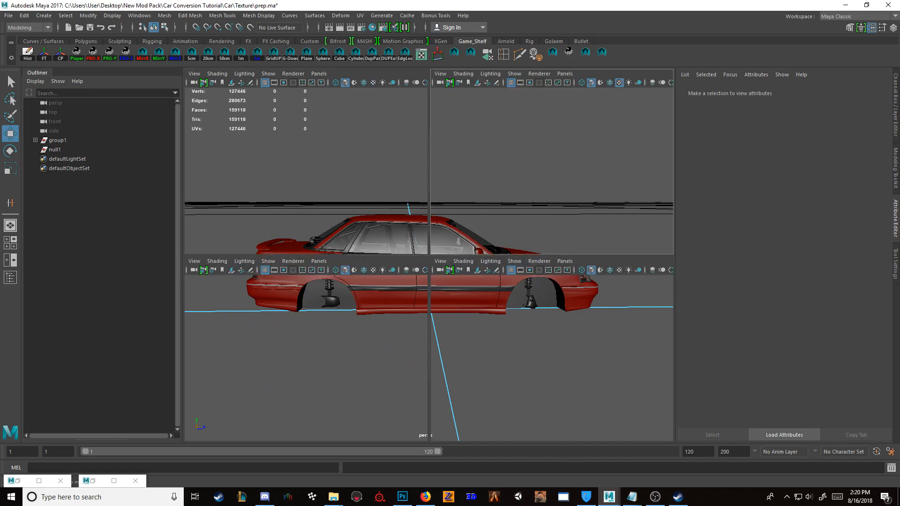
key("space")
scroll(433, 264, "down", 2)
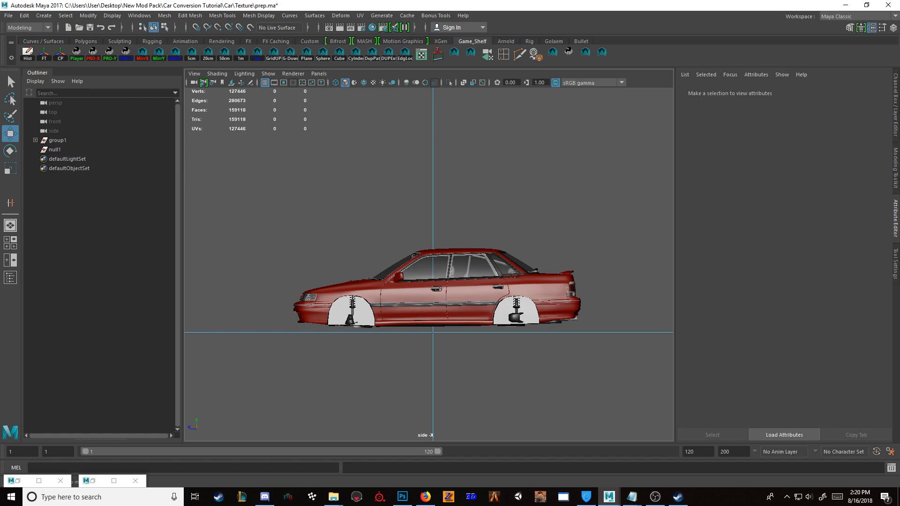
Step: Return to the Car XML file in Notepad, set frontBaseZ to -0.05, and close the file
mouse_move(632, 497)
left_click(663, 458)
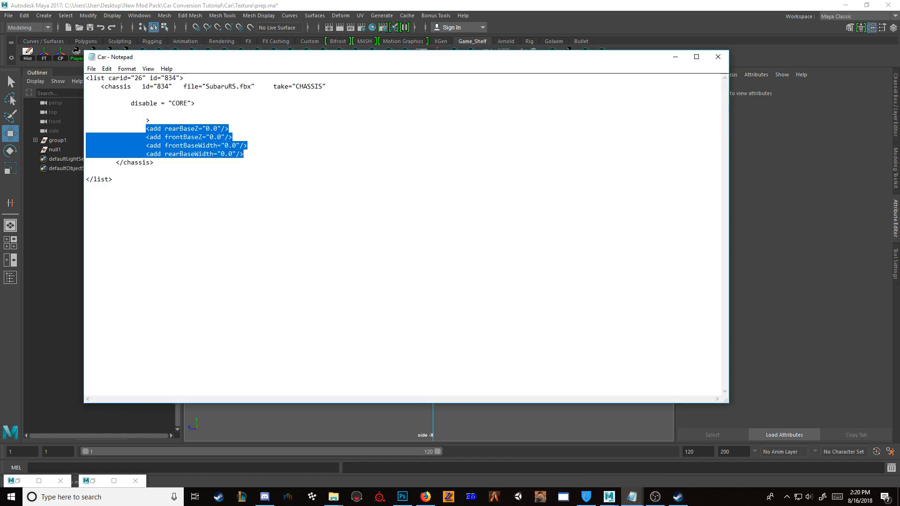
left_click_drag(406, 50, 406, 52)
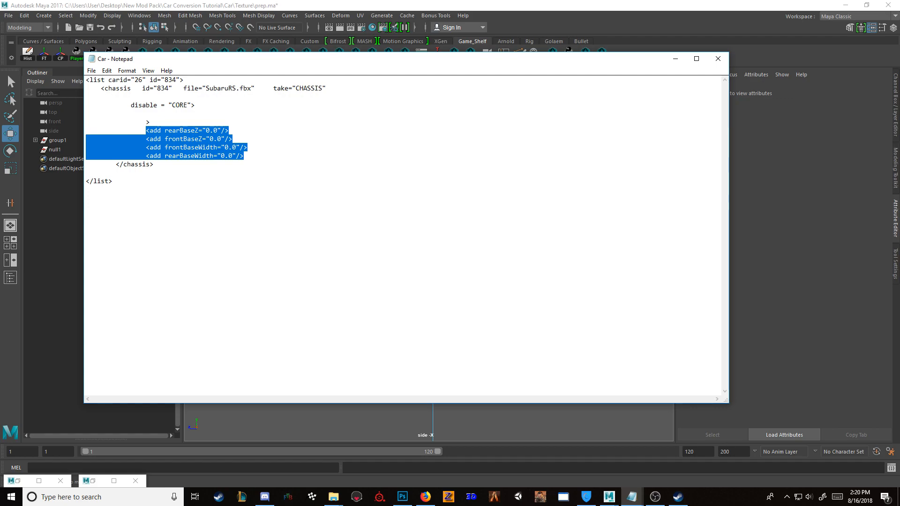
left_click(180, 139)
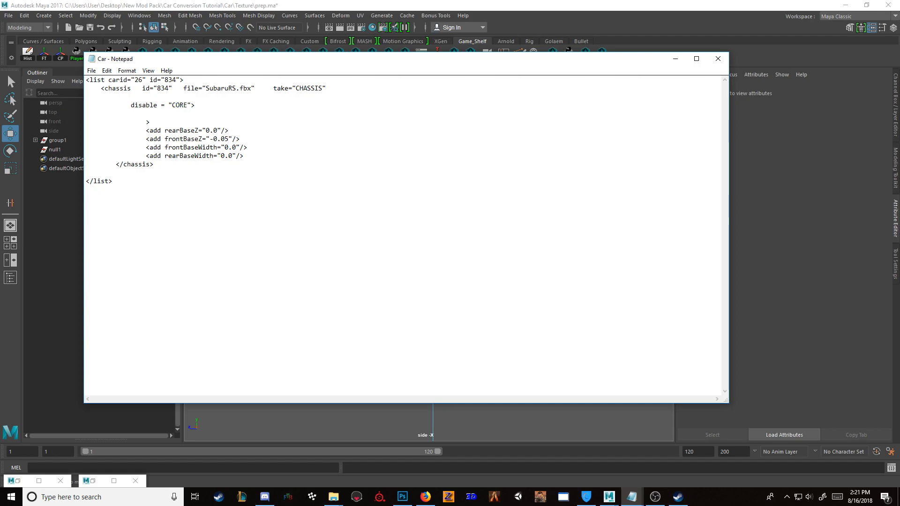
key("BackSpace")
left_click(718, 59)
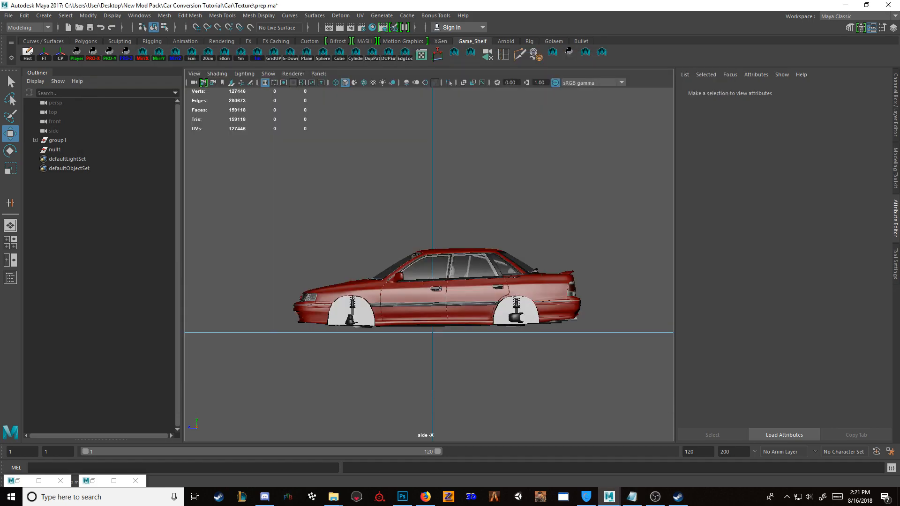
Step: Return to the perspective view in Maya and inspect the car body from the side and front
key("space")
key("space")
left_click_drag(553, 201, 230, 249, "alt")
scroll(422, 253, "up", 4)
scroll(422, 254, "up", 4)
left_click_drag(422, 253, 516, 234, "alt")
scroll(347, 234, "down", 4)
scroll(422, 253, "down", 4)
left_click_drag(422, 253, 414, 270, "alt")
scroll(492, 216, "down", 3)
scroll(429, 262, "down", 2)
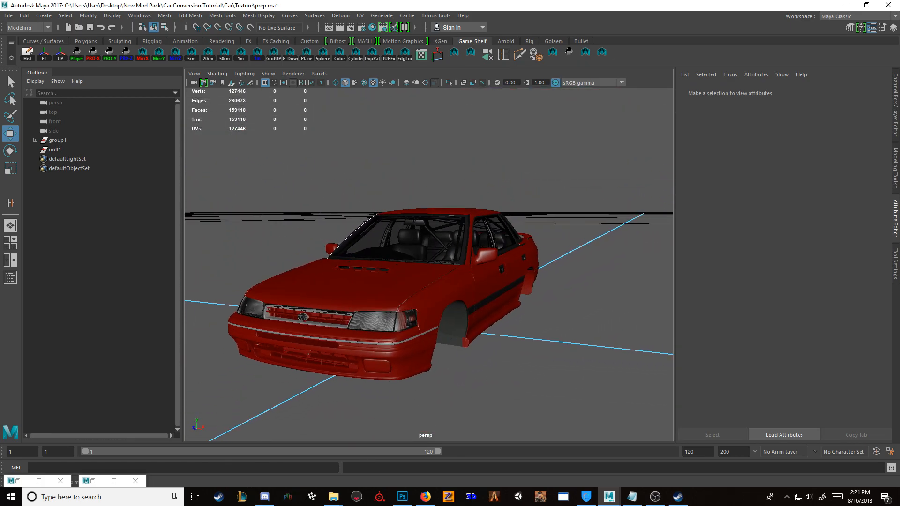